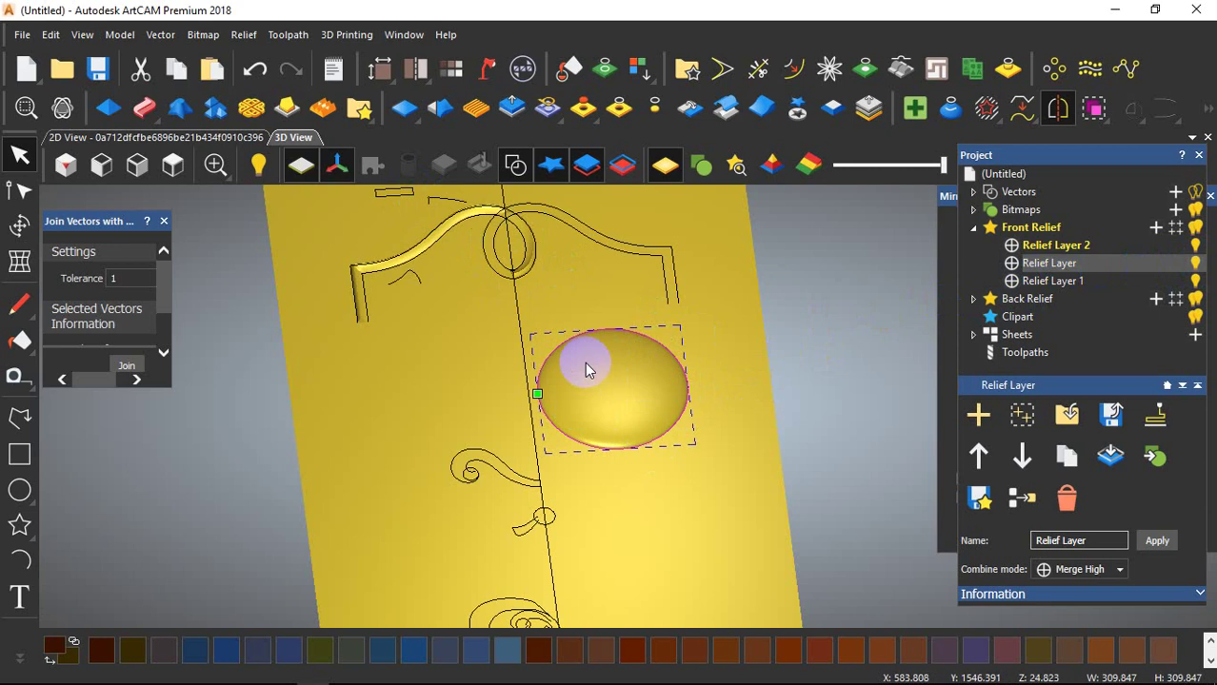
Try to cut out the dome within the circle using the Relief Cookie Cutter while Relief Layer 2 is active.
left_click(796, 113)
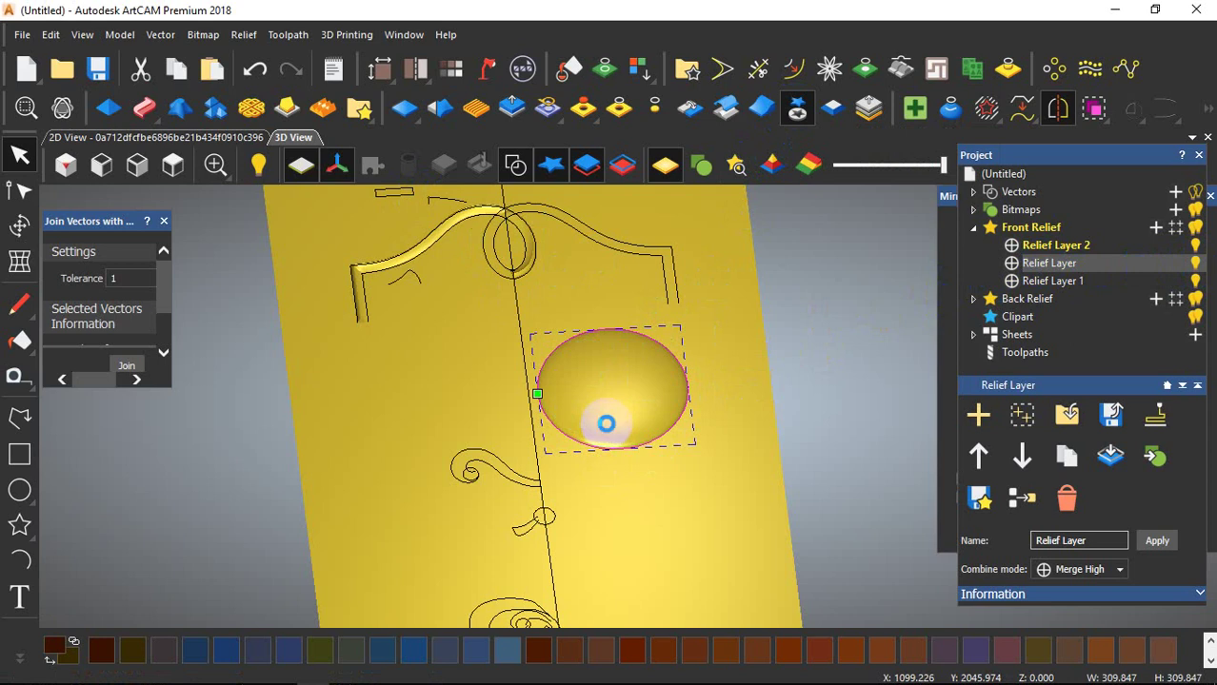
left_click(609, 441)
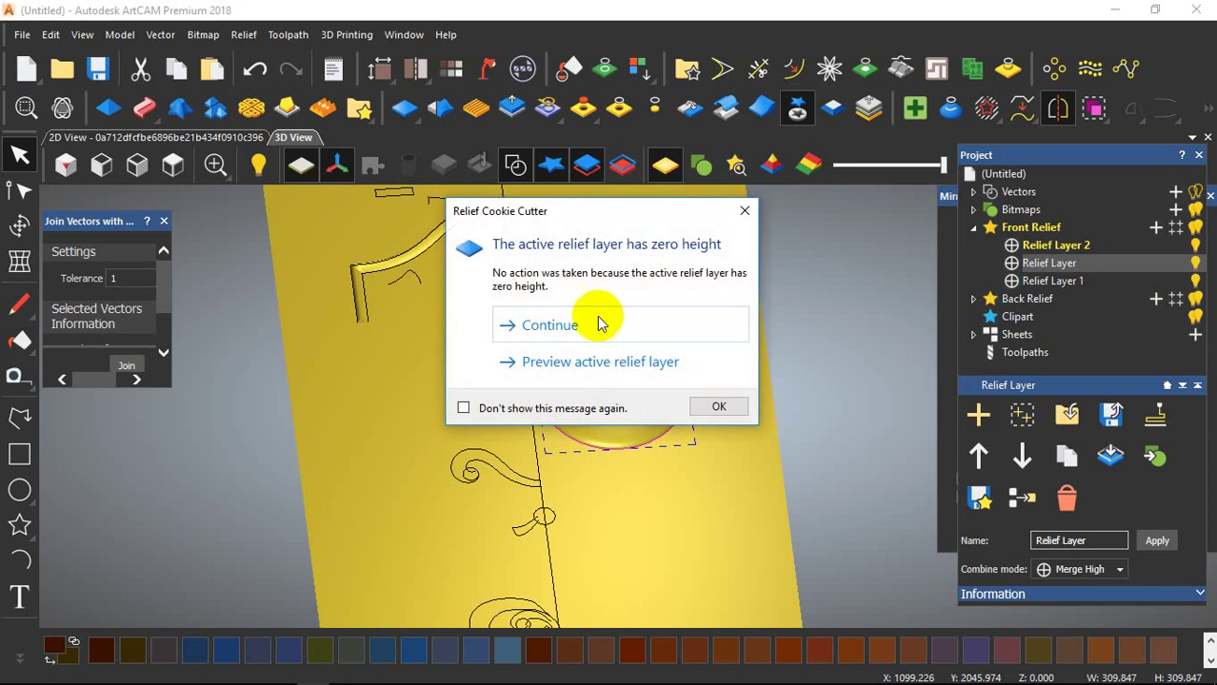
left_click(745, 208)
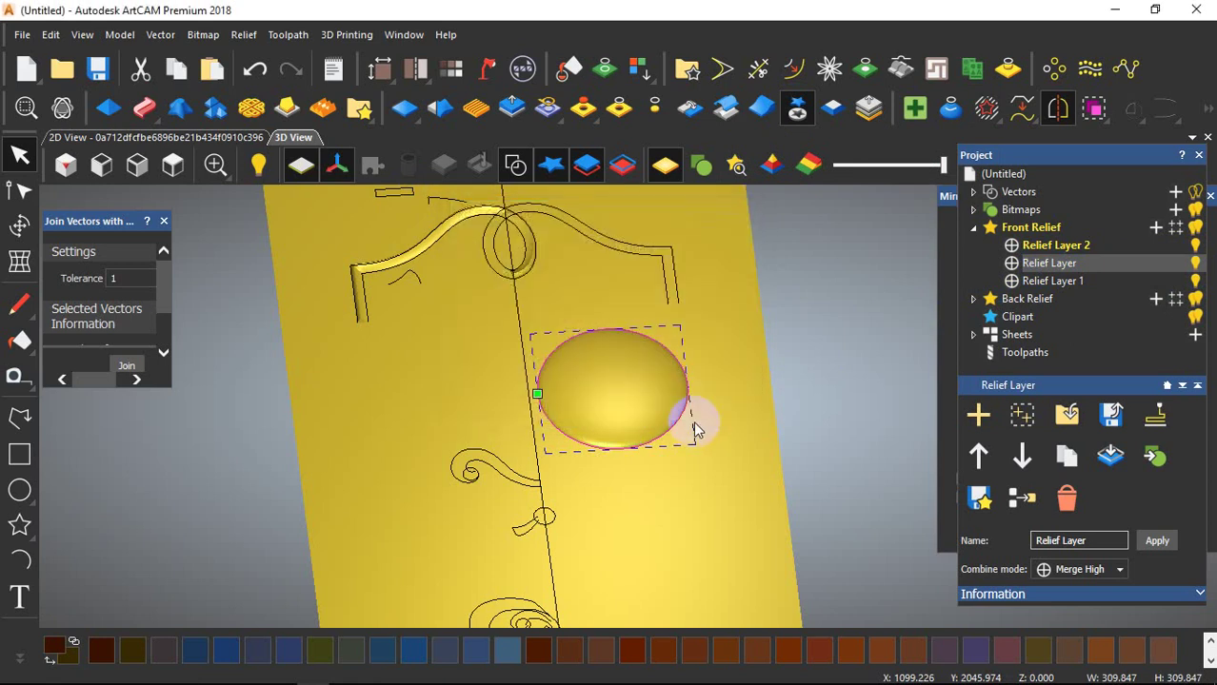
Make Relief Layer active and cut out the dome under the circle as relief clipart with the Relief Cookie Cutter.
left_click(1050, 266)
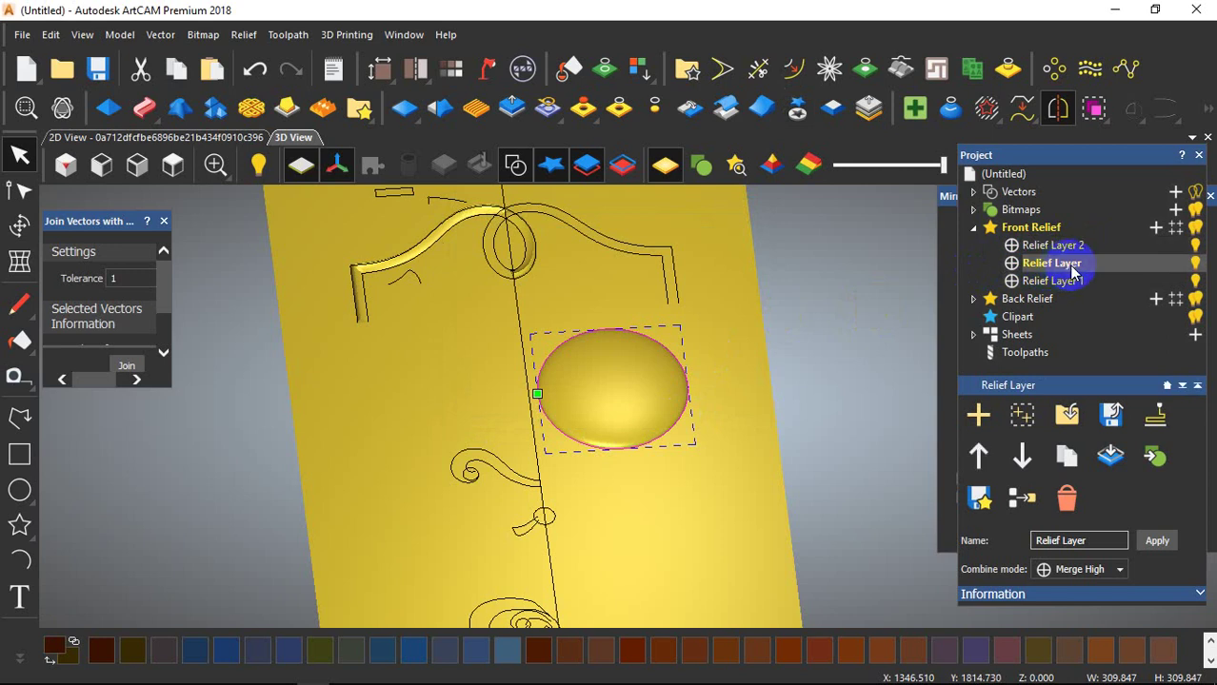
left_click(817, 122)
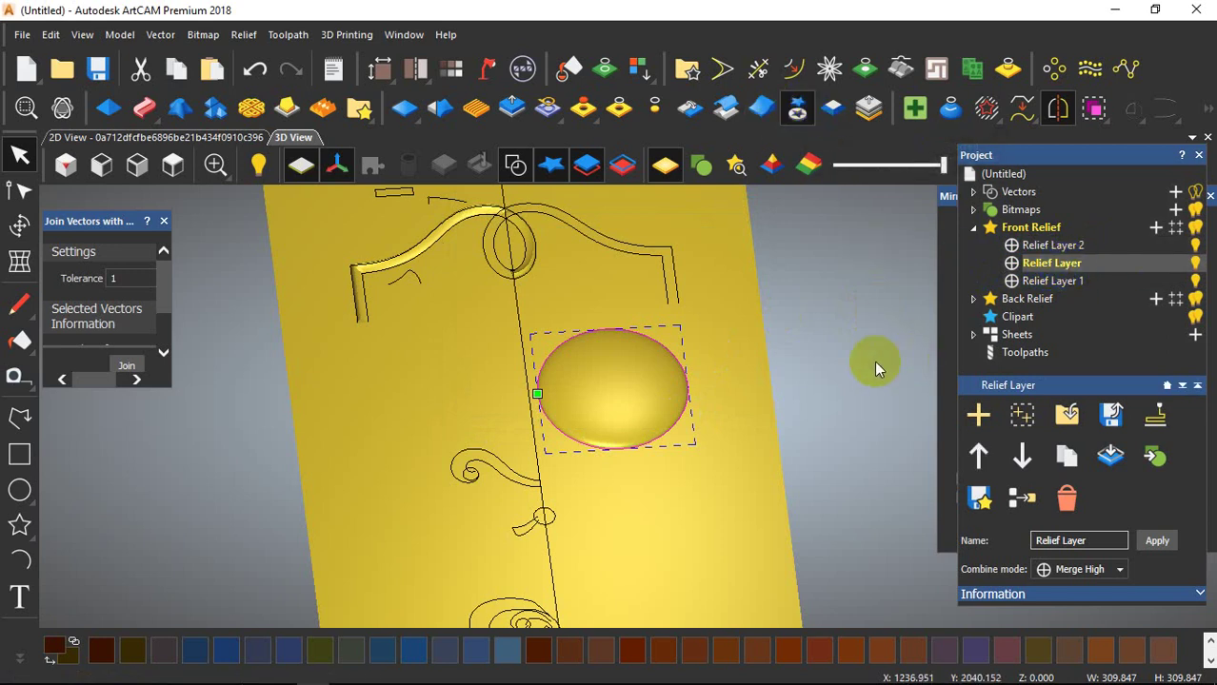
left_click(640, 361)
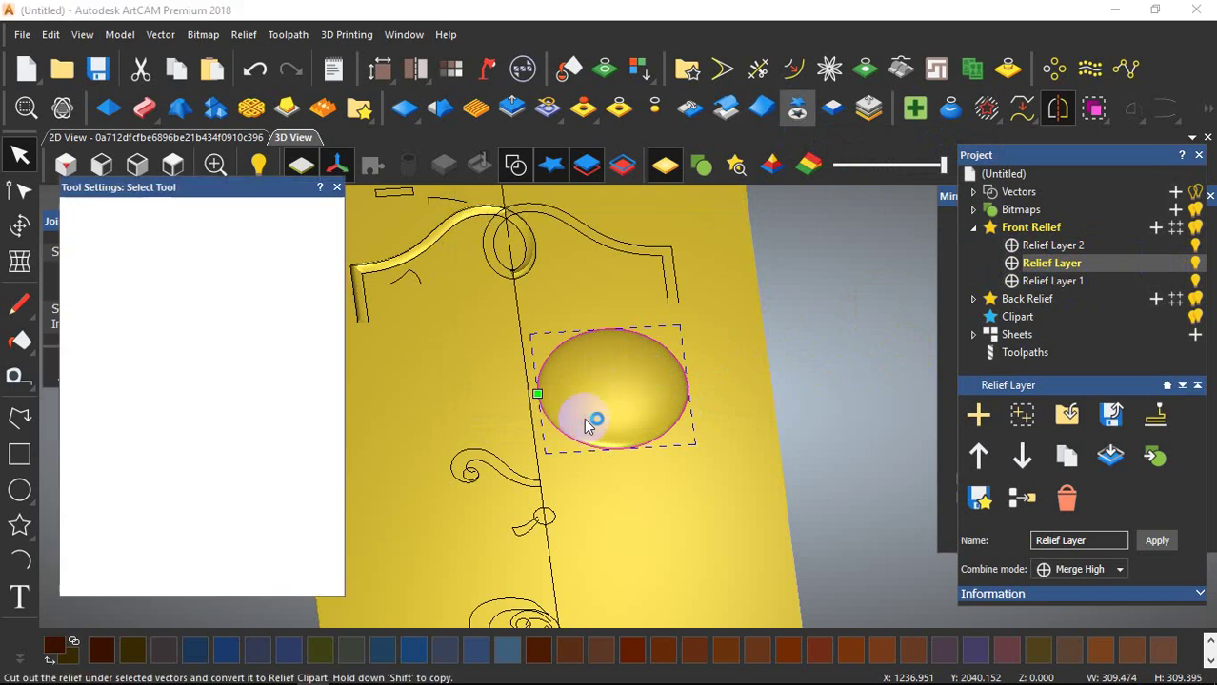
left_click(726, 358)
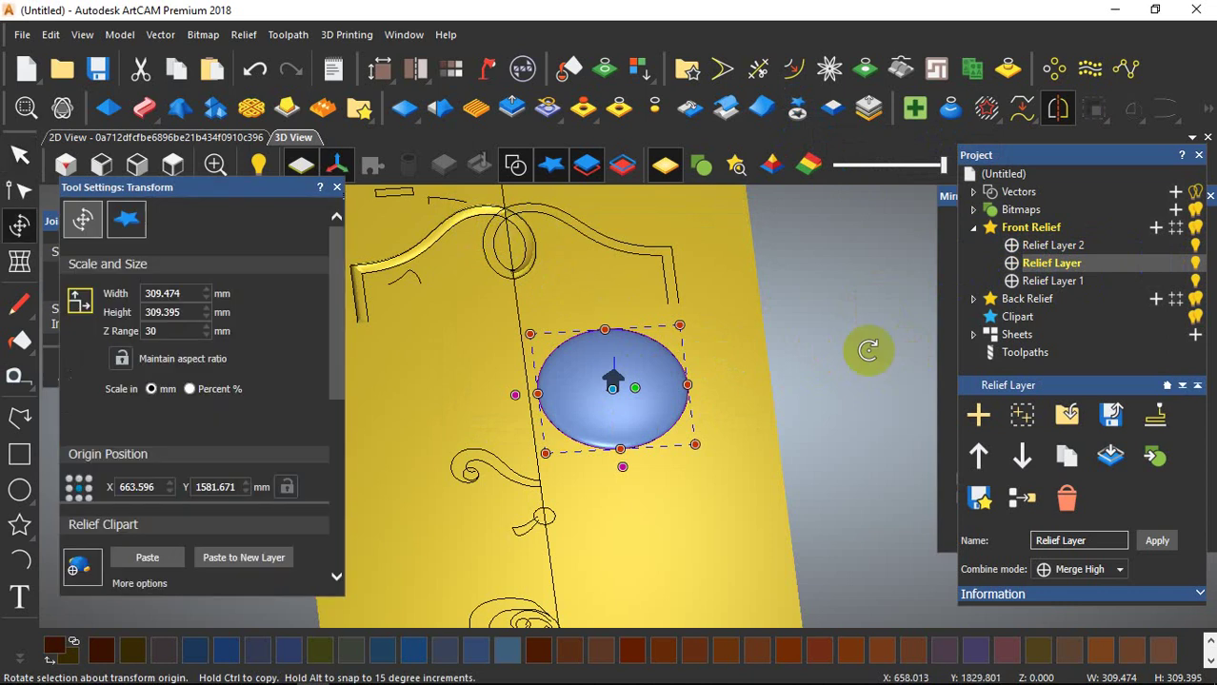
left_click(714, 337)
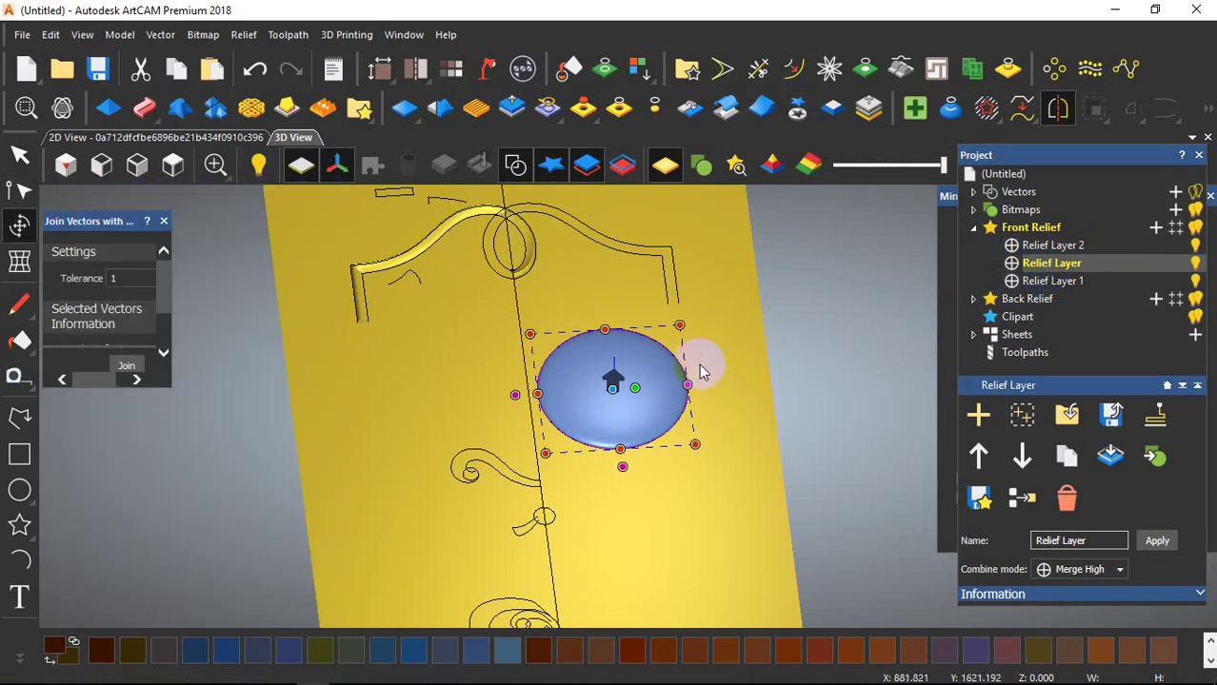
left_click(711, 505)
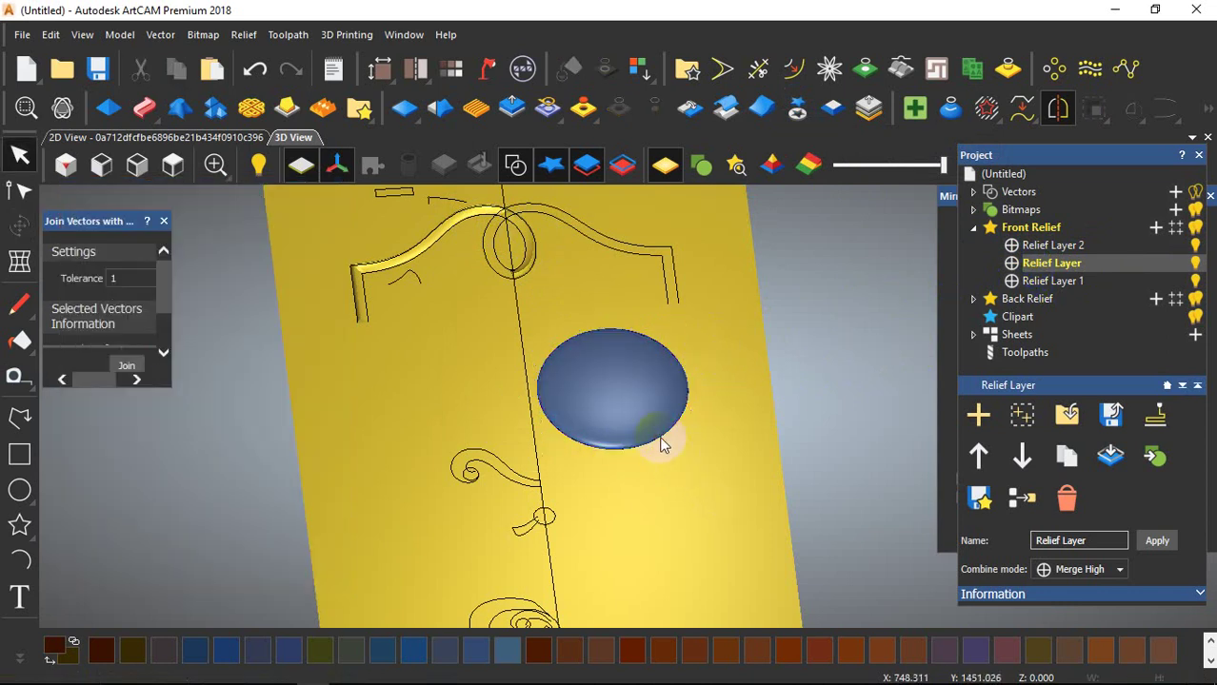
Make Relief Layer 2 active and paste the dome clipart onto it.
left_click(1033, 255)
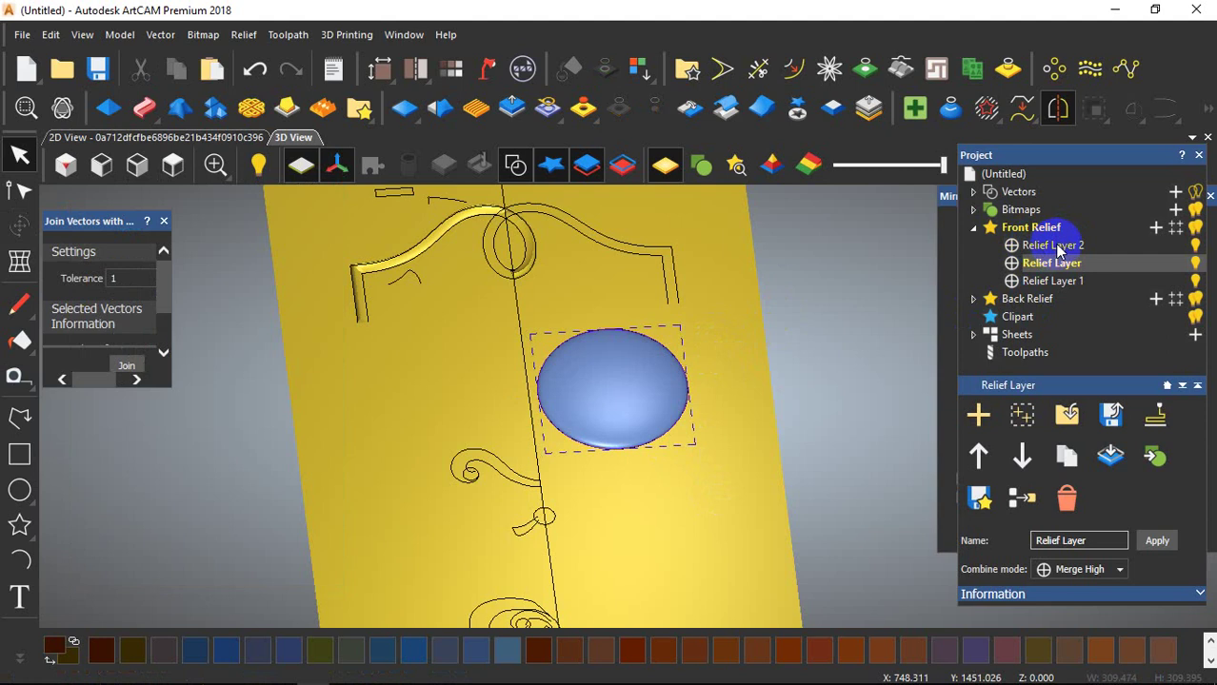
key("Up")
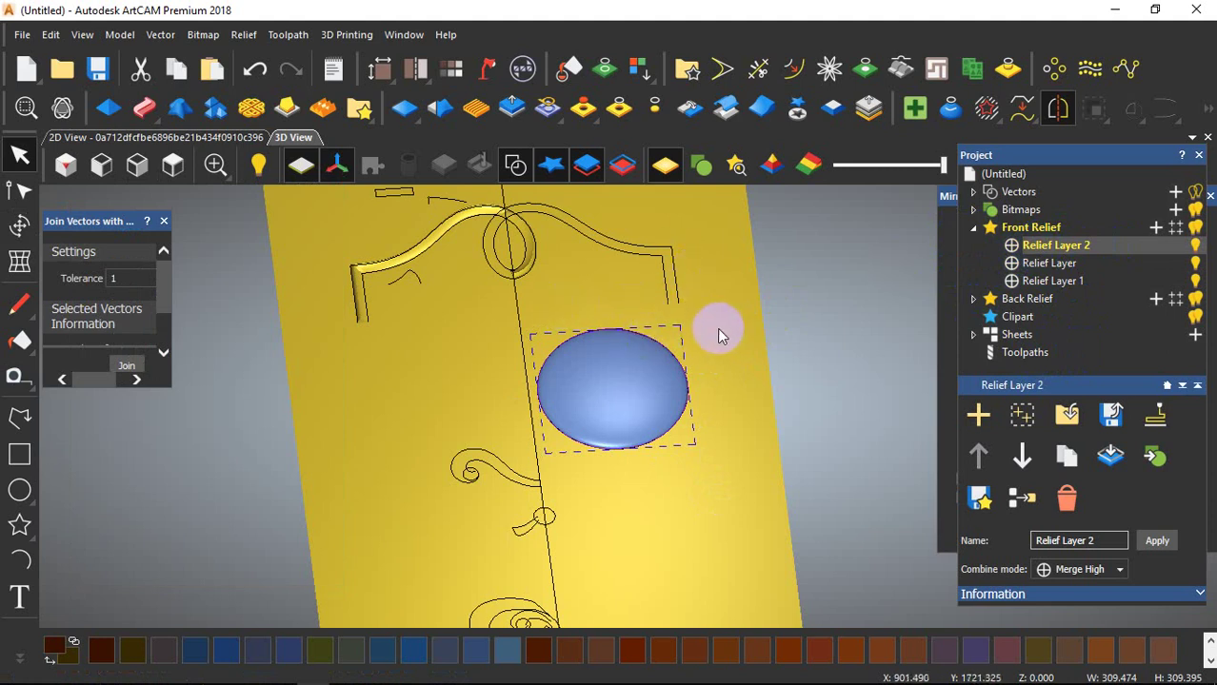
left_click(669, 417)
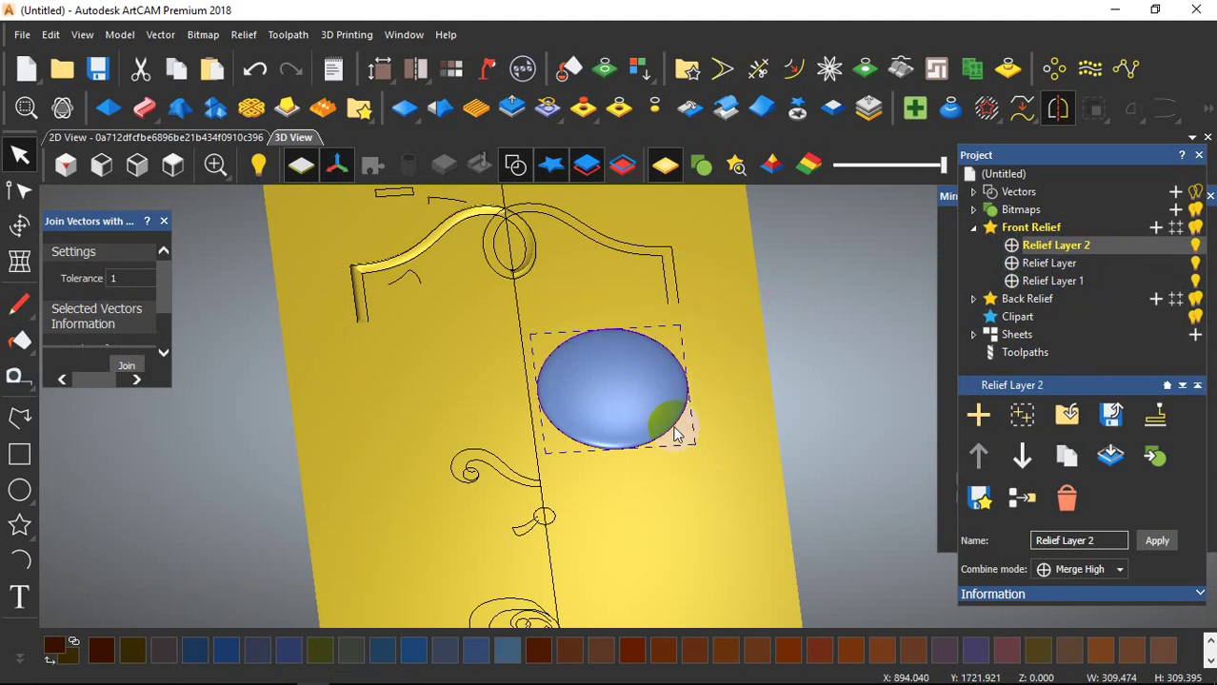
left_click(726, 356)
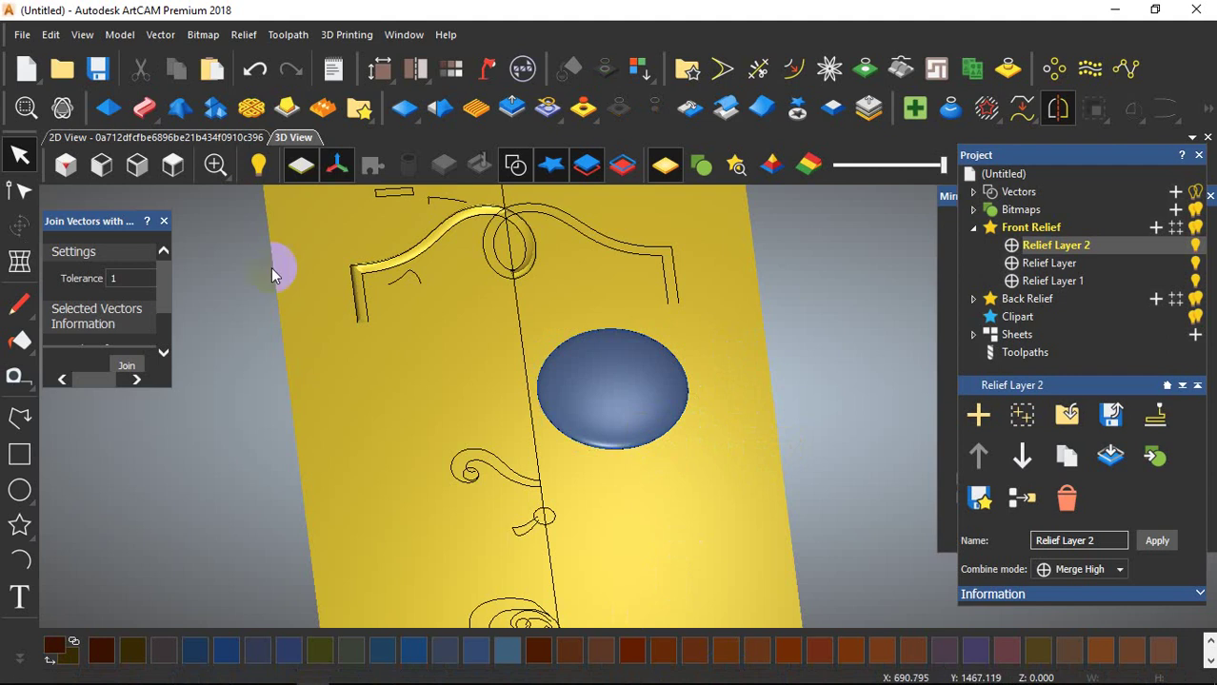
left_click(166, 137)
scroll(752, 491, "down", 3)
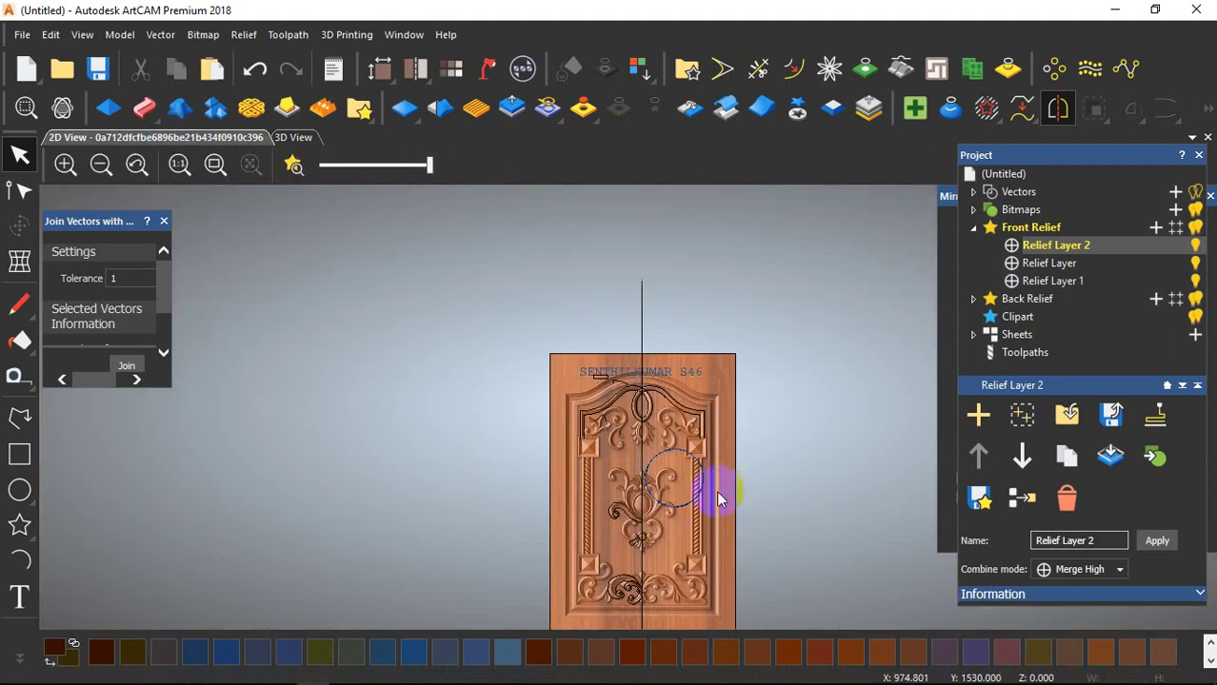
scroll(718, 496, "up", 5)
left_click(673, 466)
scroll(774, 457, "down", 2)
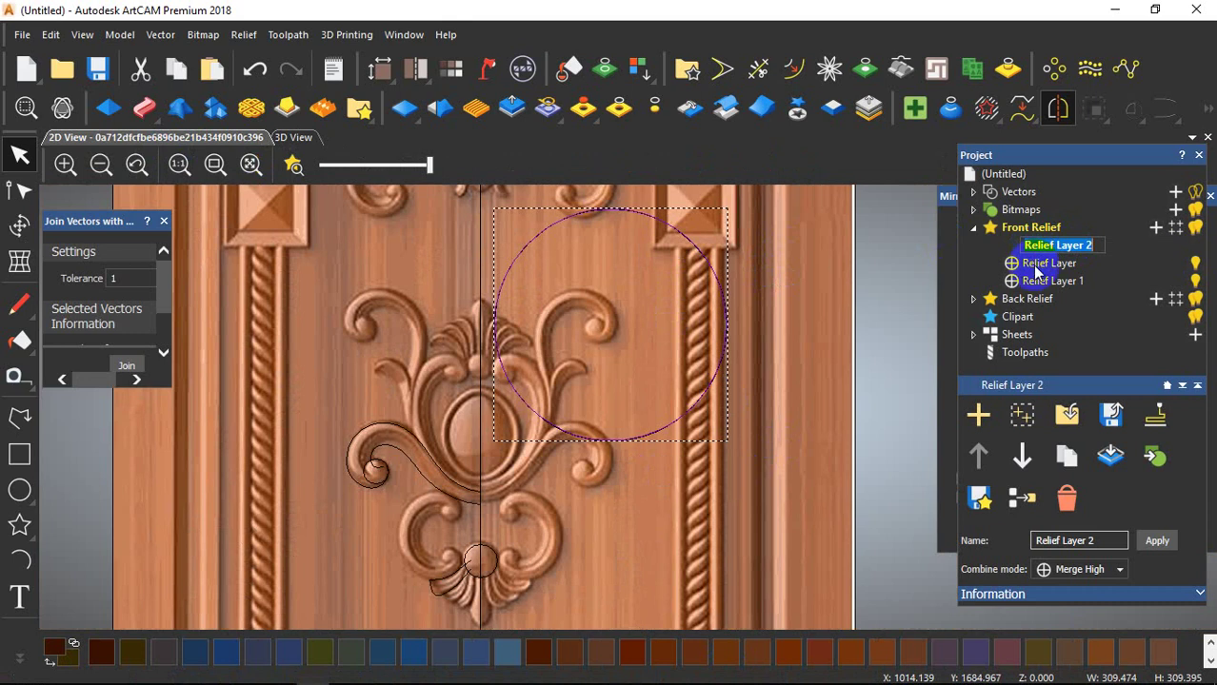
left_click(814, 280)
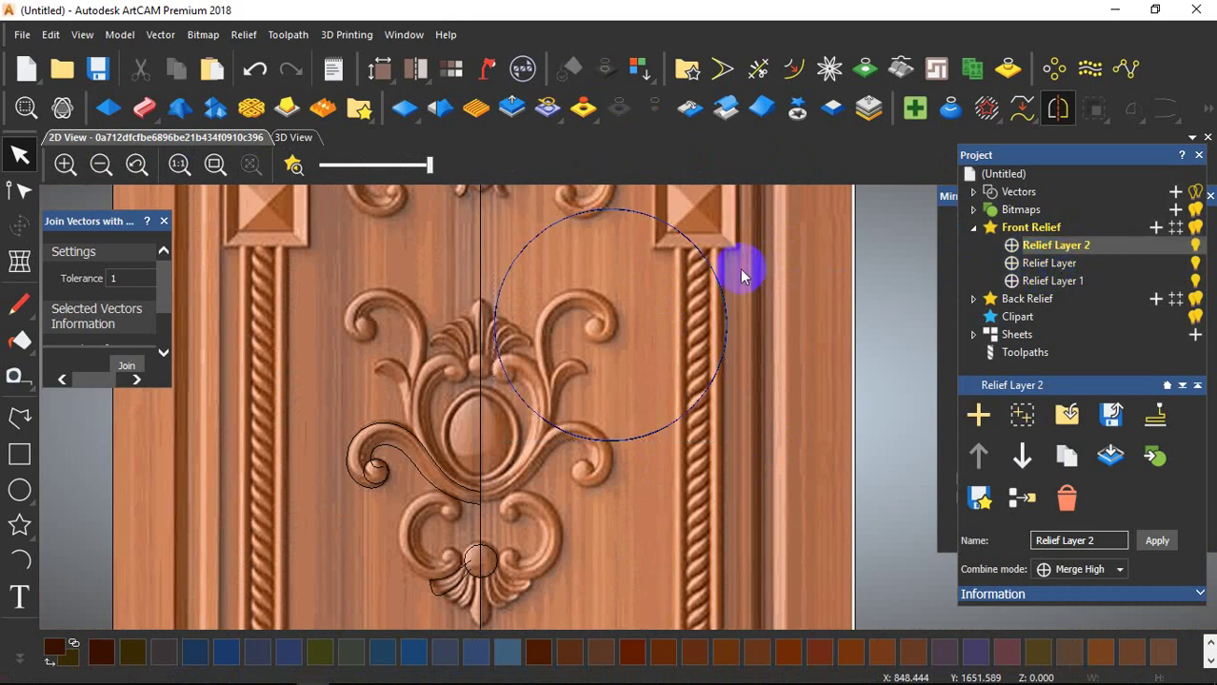
left_click(701, 251)
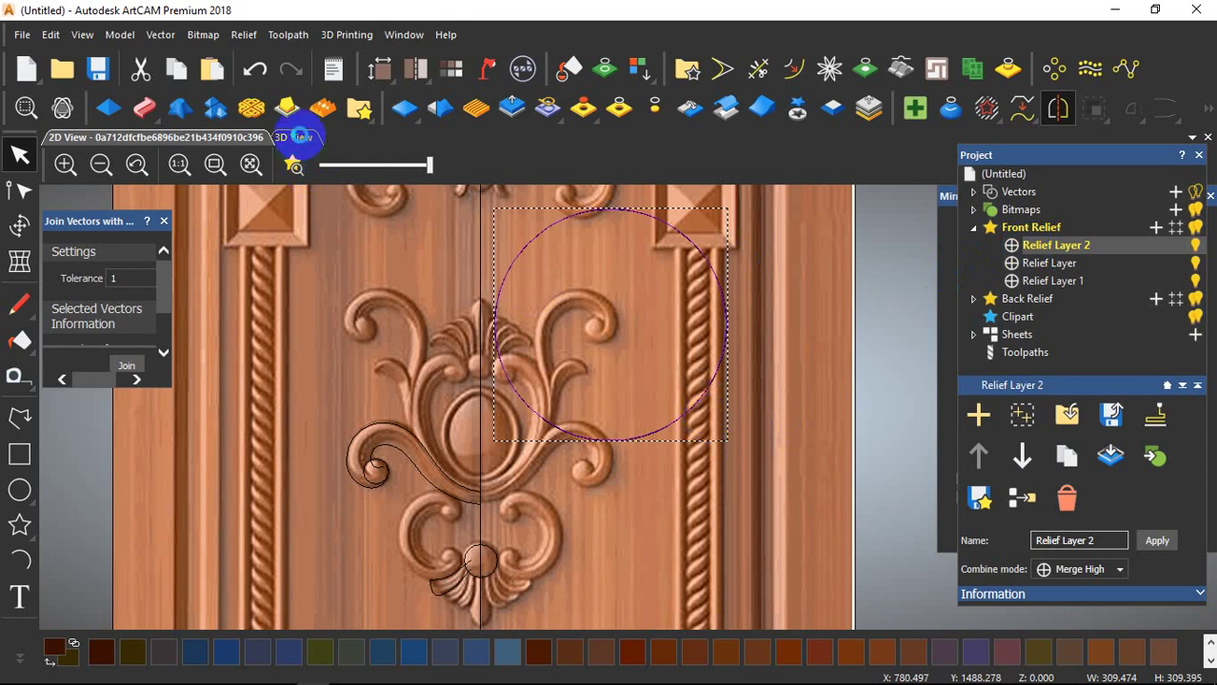
left_click(299, 138)
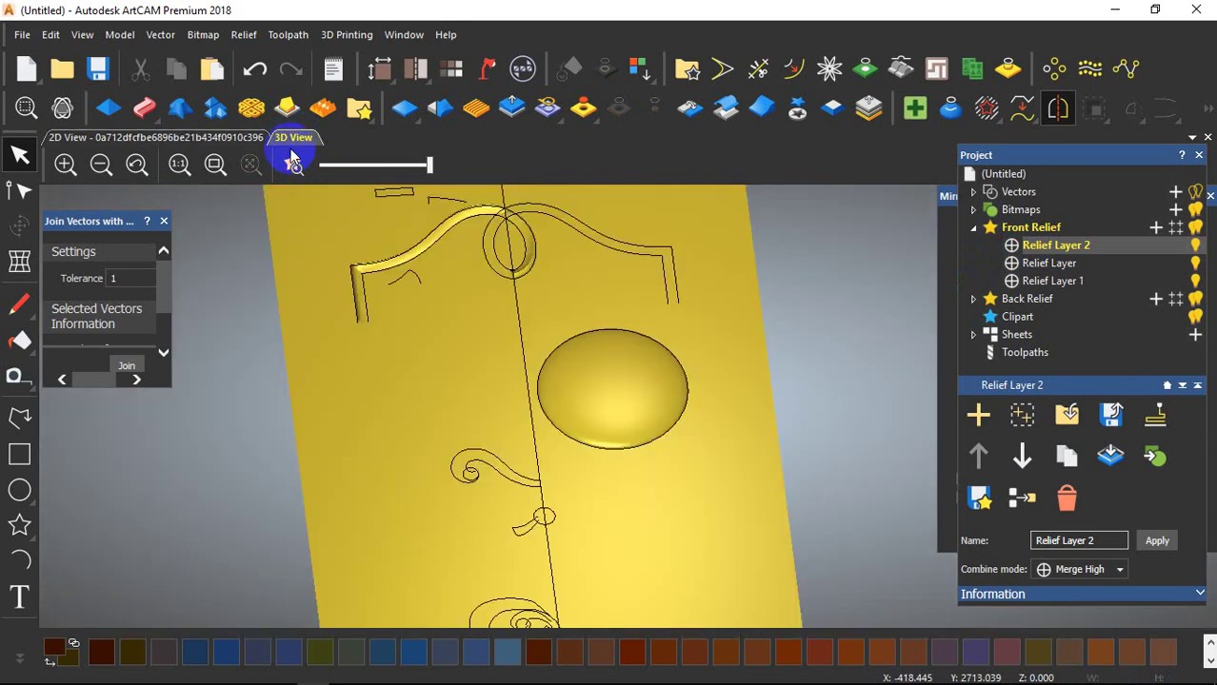
Inspect the pasted dome in 3D and check it against the visibility of Relief Layer 2.
scroll(633, 394, "down", 3)
scroll(633, 395, "up", 5)
left_click(1039, 247)
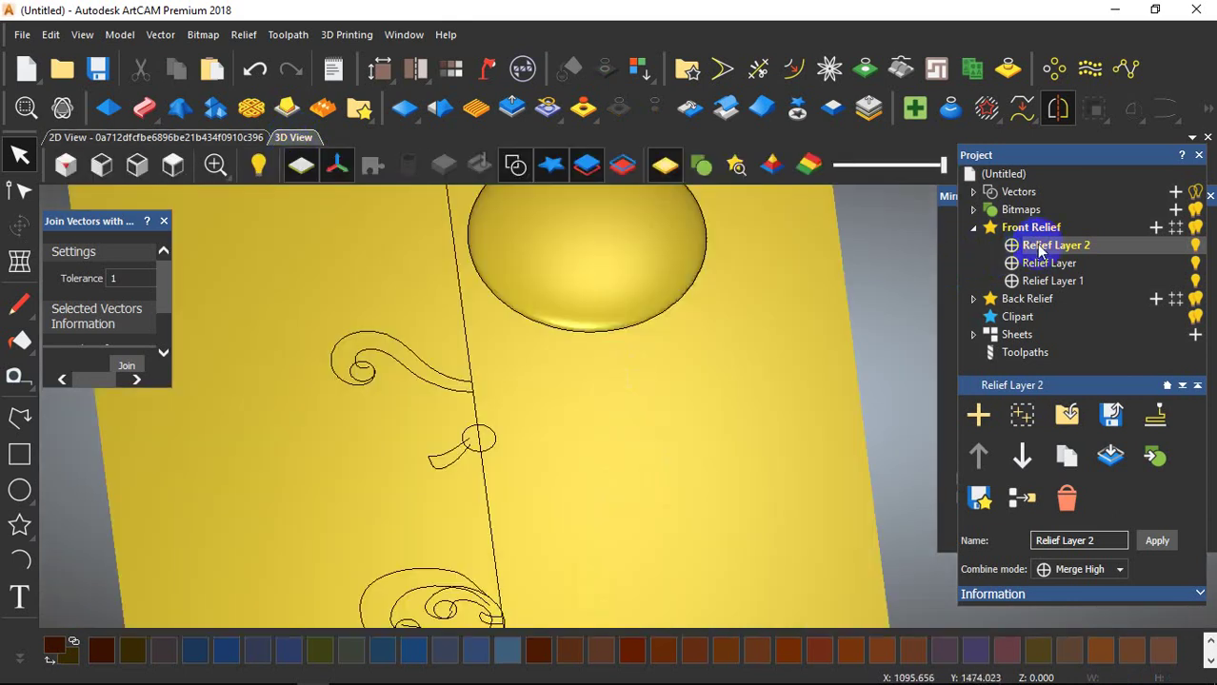
scroll(675, 290, "down", 2)
middle_click_drag(675, 290, 647, 392)
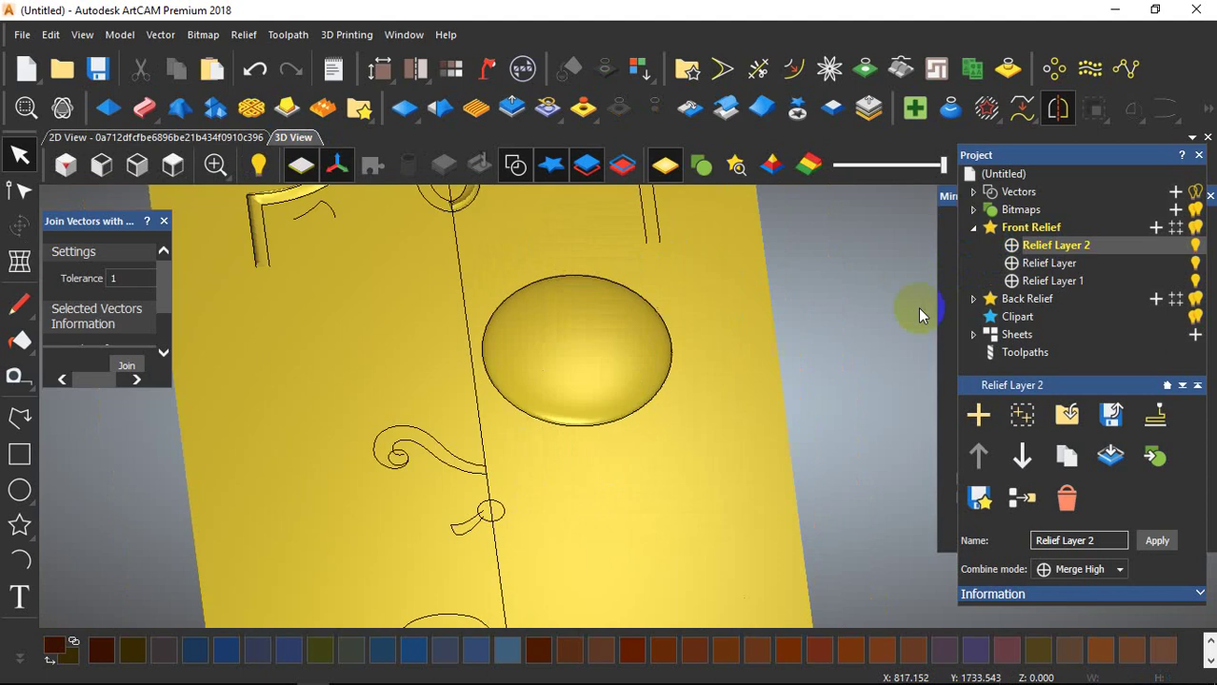
left_click(1195, 246)
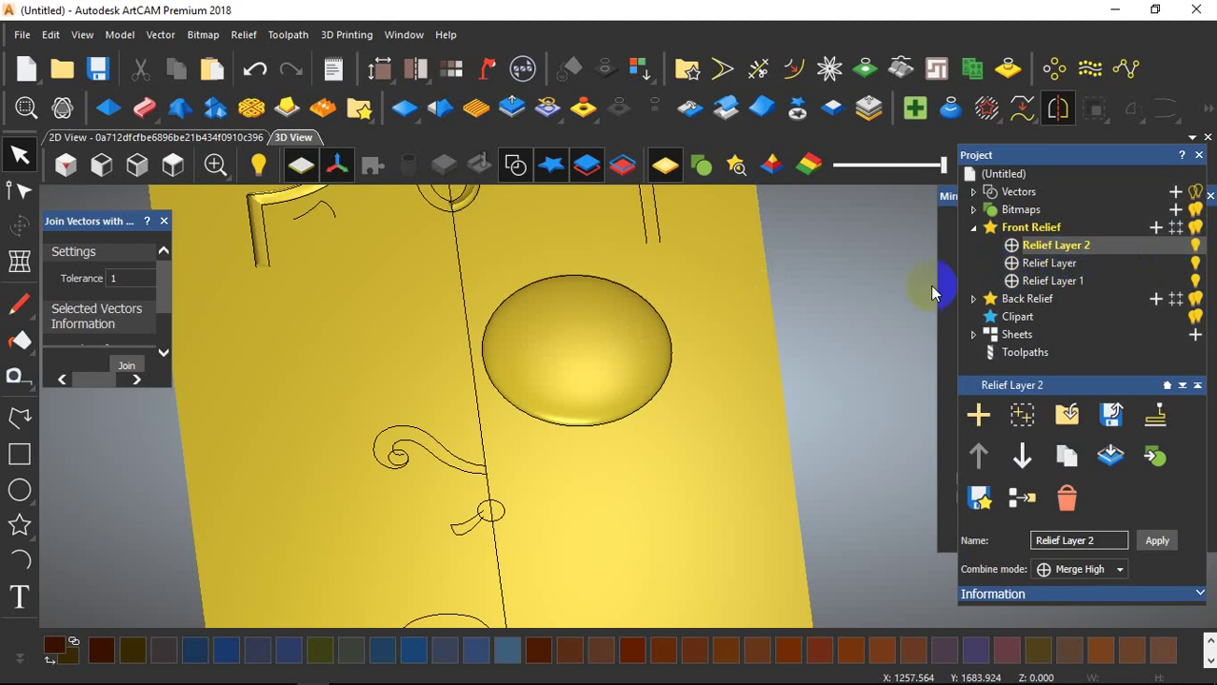
Cut the dome out of Relief Layer 2 as relief clipart with the Relief Cookie Cutter.
left_click(1067, 241)
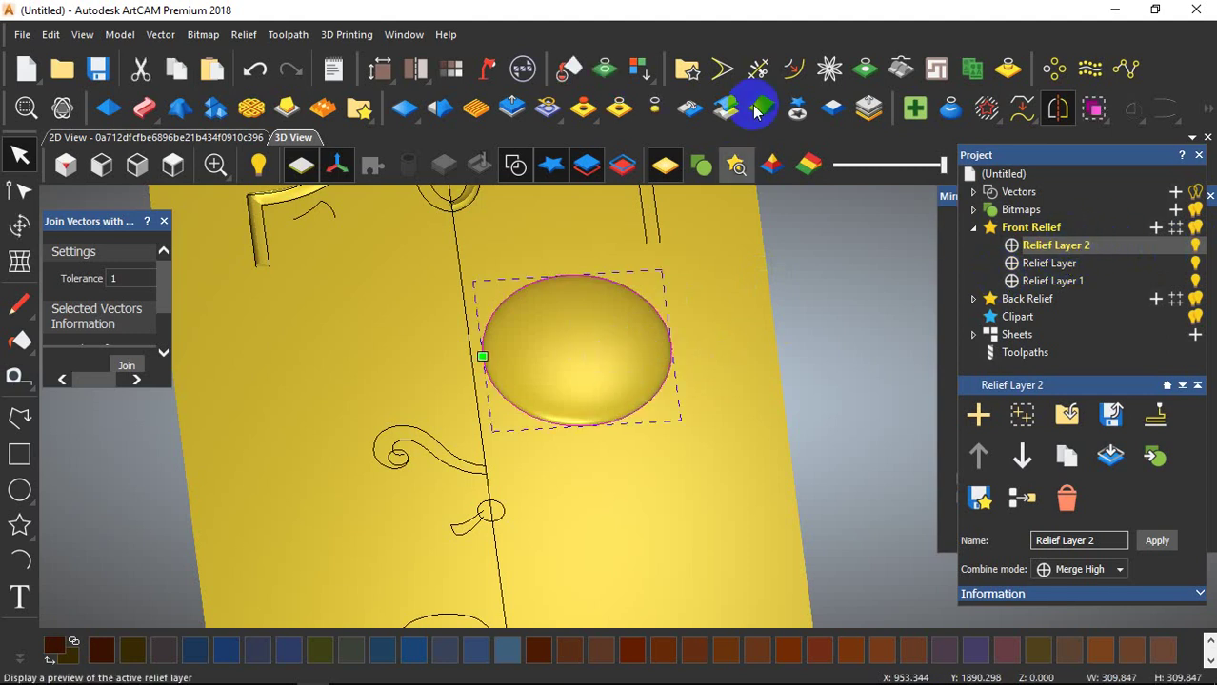
left_click(797, 107)
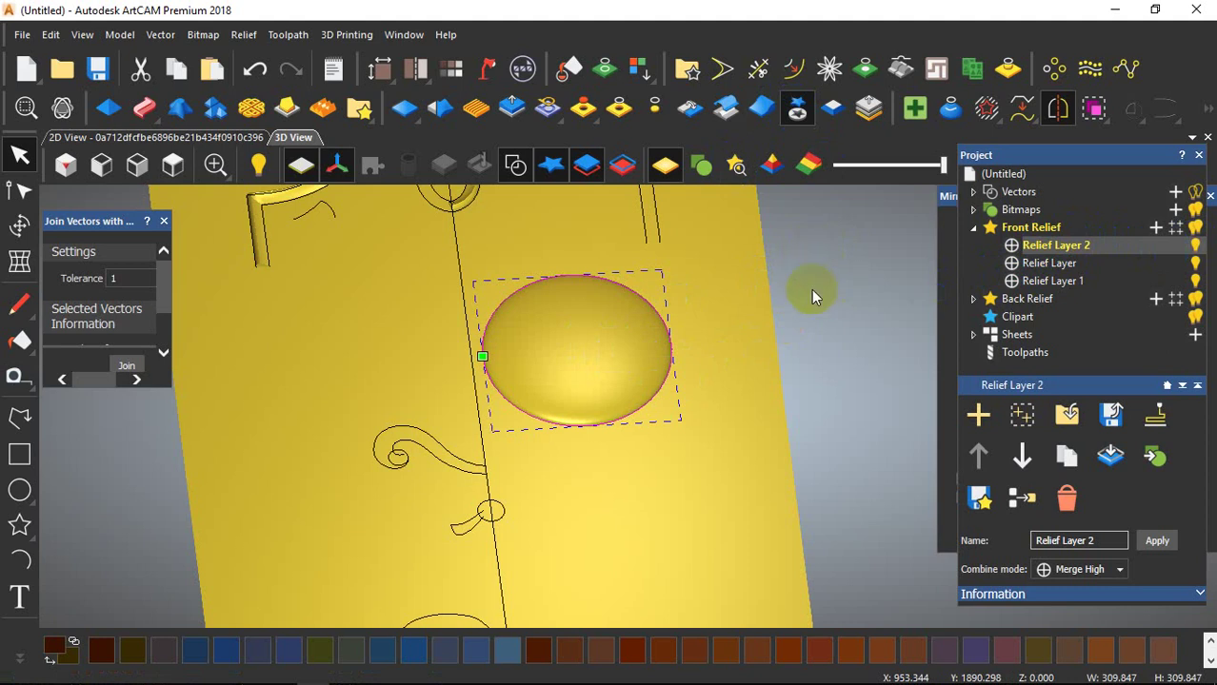
left_click(670, 339)
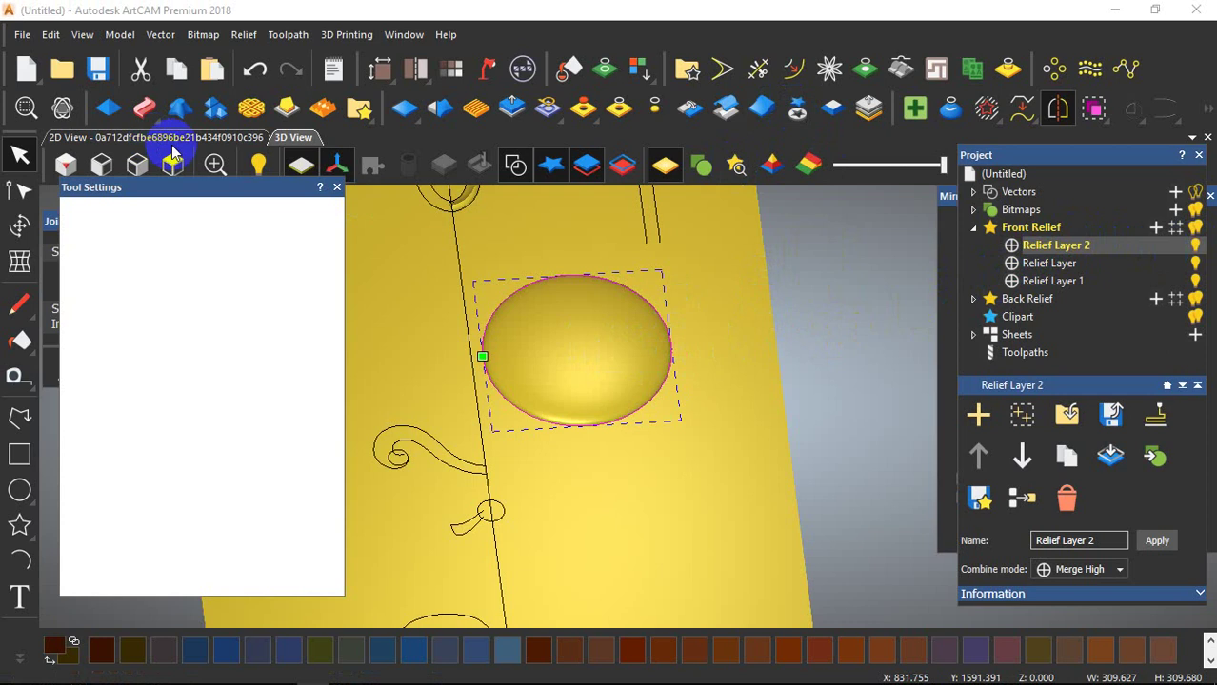
left_click(668, 325)
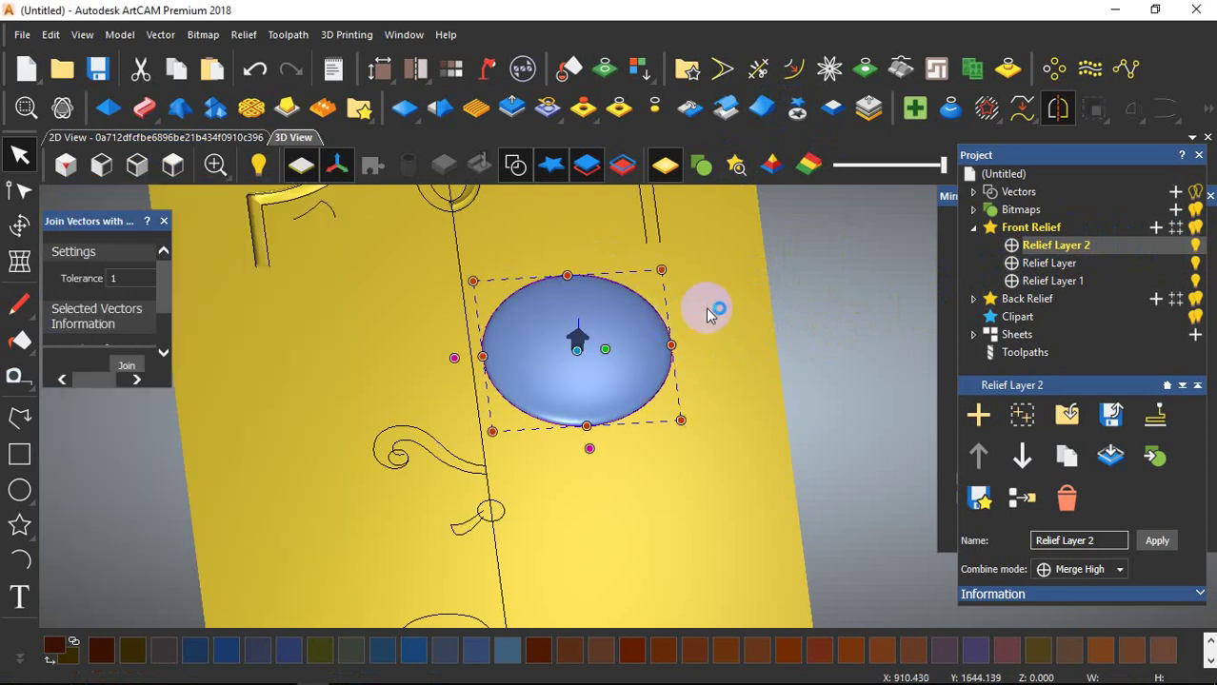
left_click(730, 318)
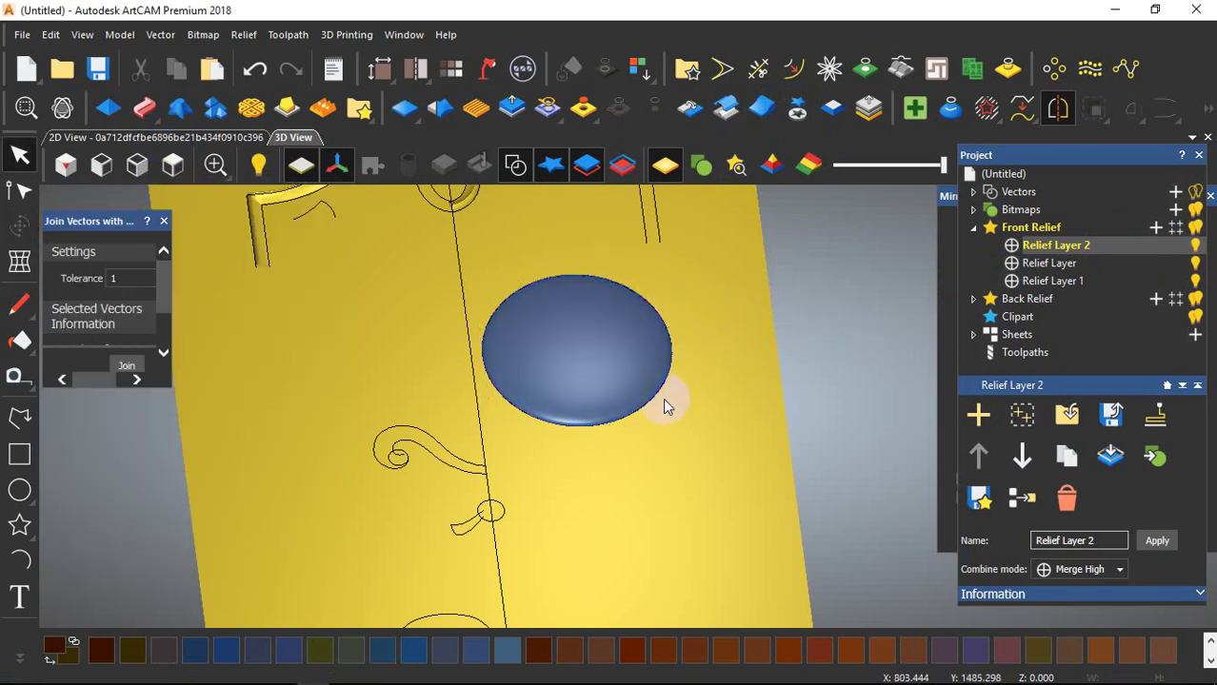
Make Relief Layer active and paste the dome clipart back onto it.
left_click(1057, 271)
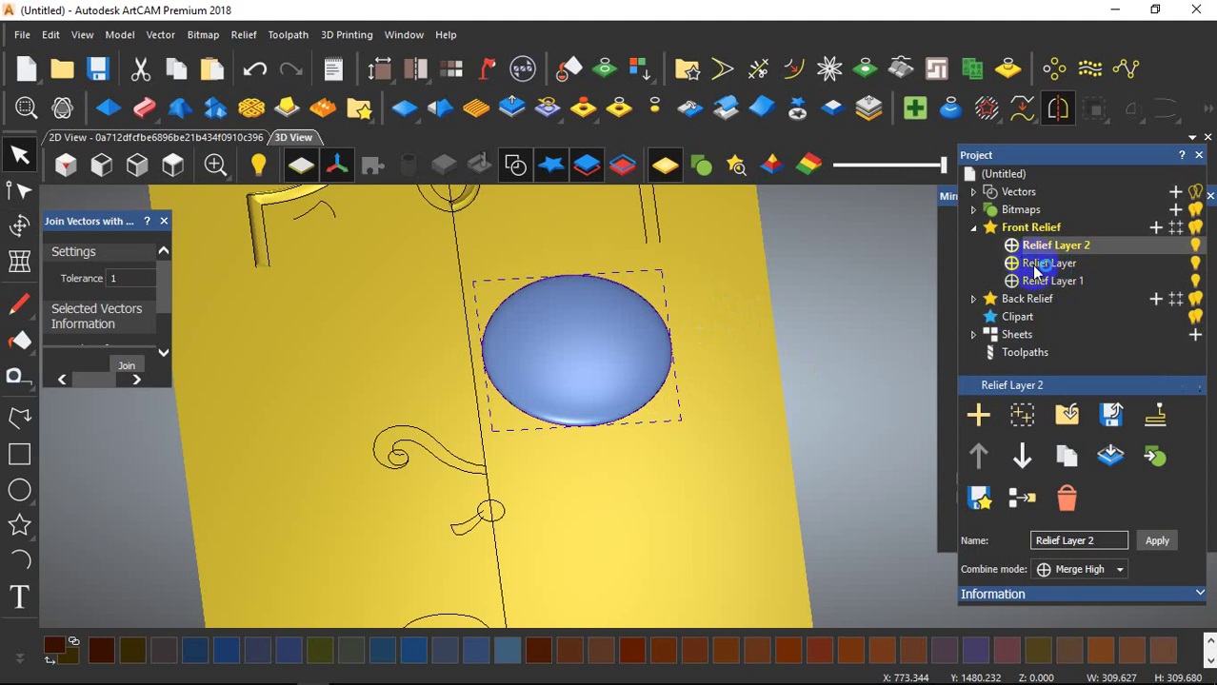
left_click(1042, 265)
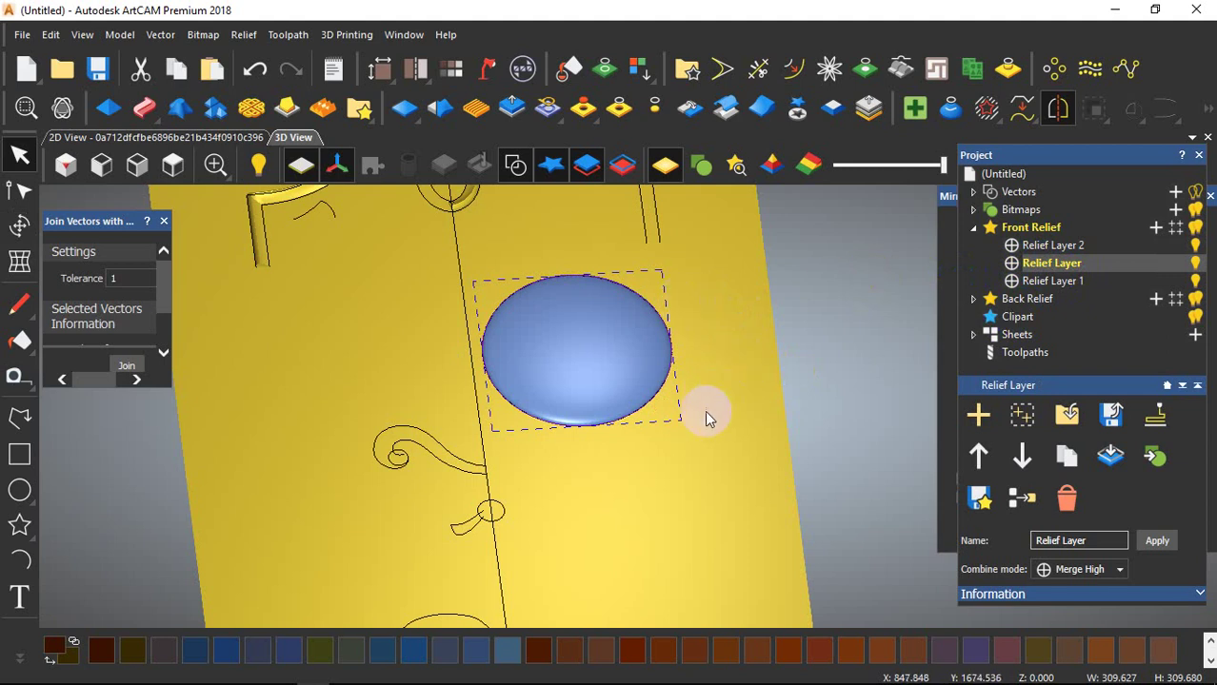
left_click(667, 401)
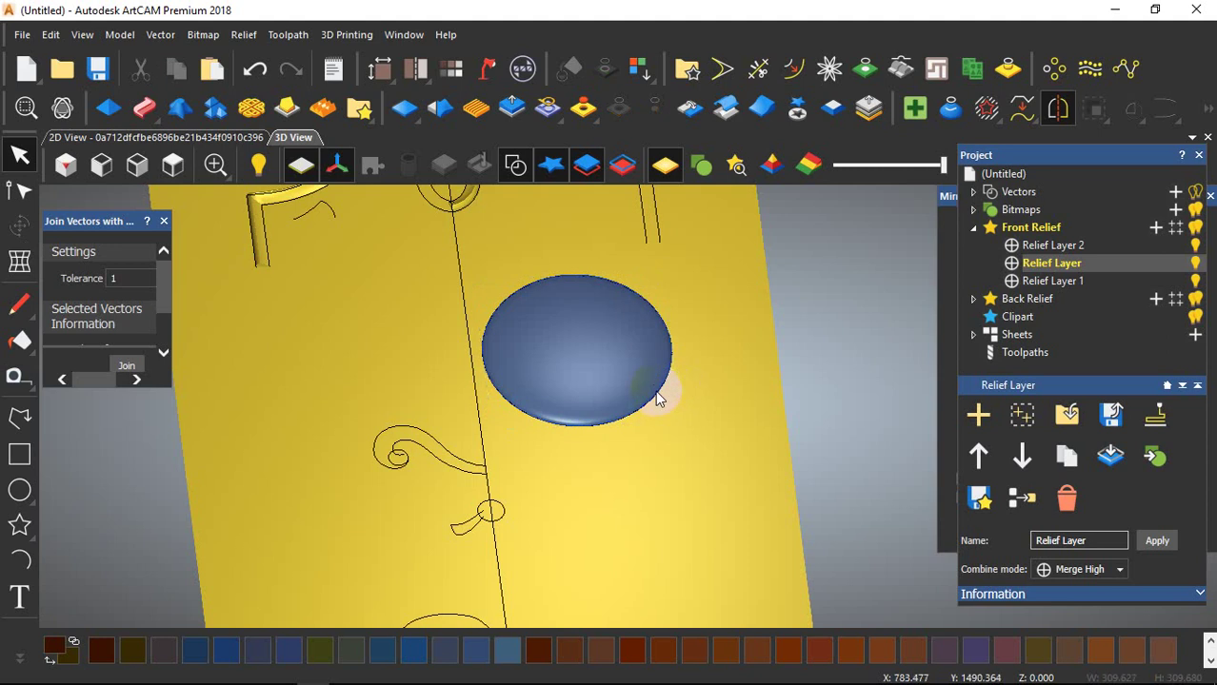
left_click(655, 391)
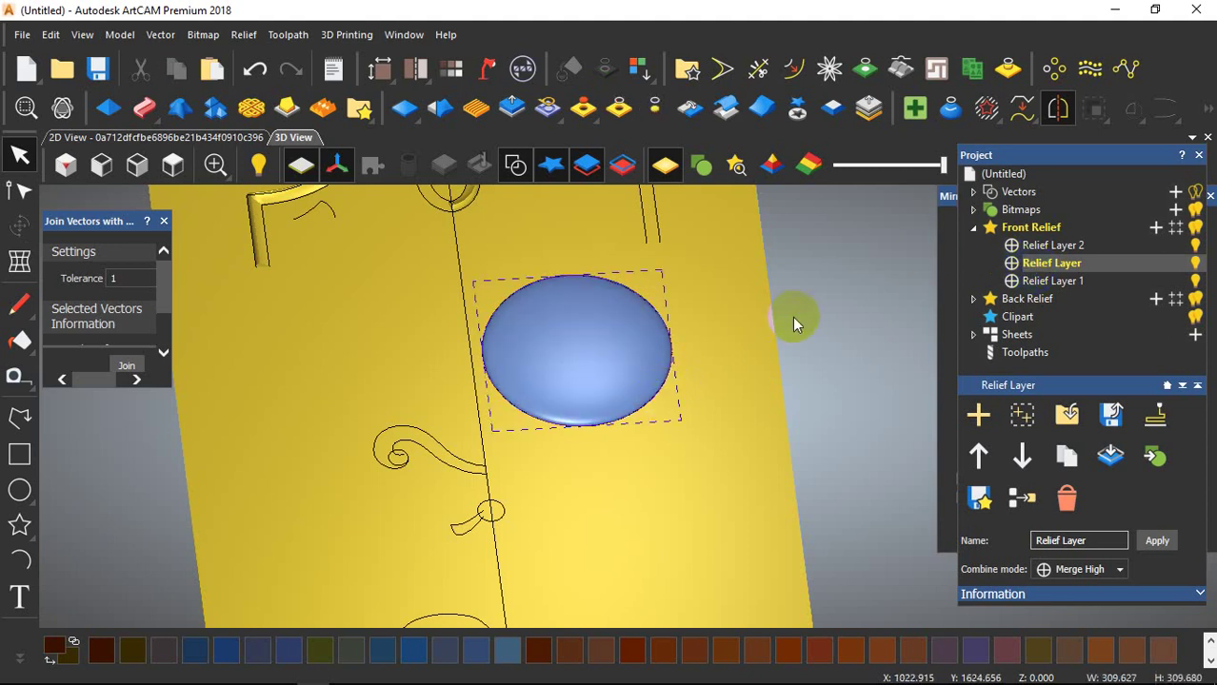
left_click(1055, 264)
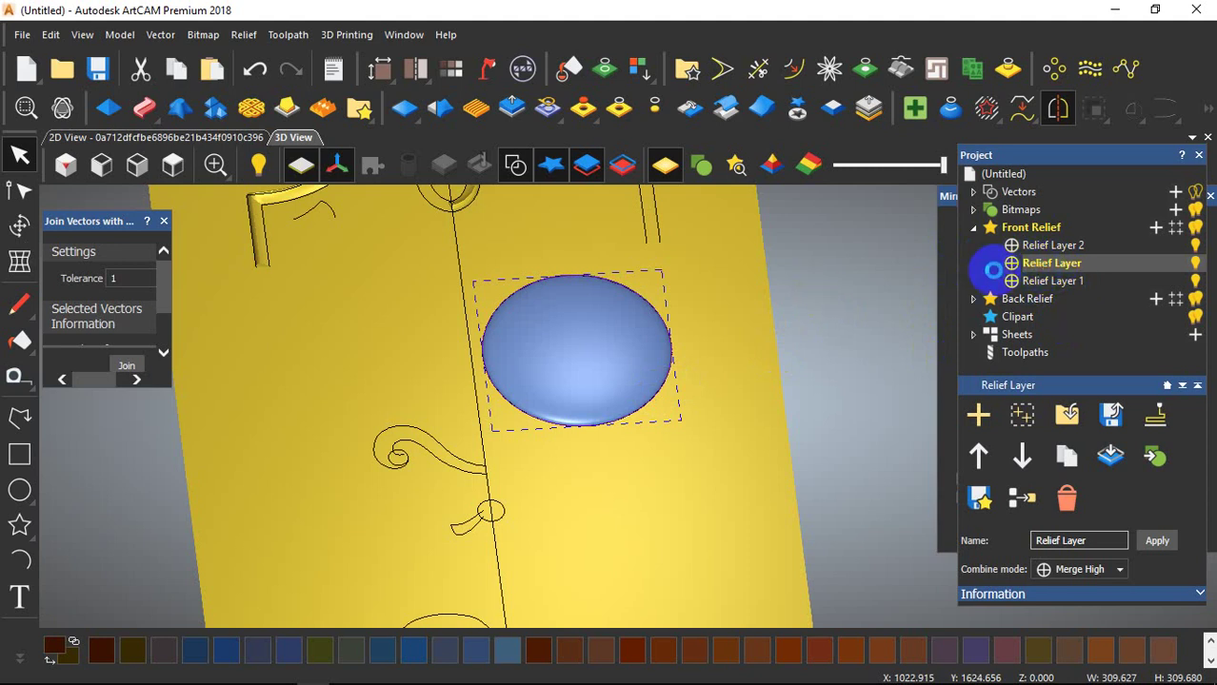
left_click(745, 334)
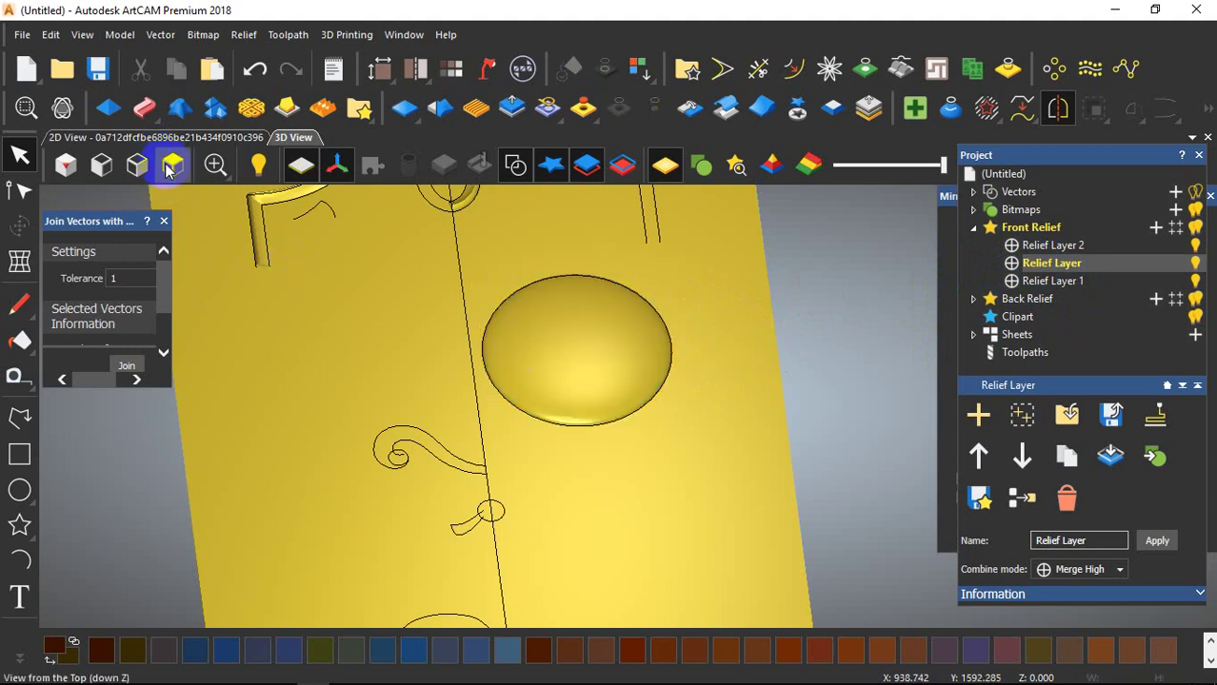
Draw a circle about 108 mm in diameter at the centre of the dome, seen from above.
key("2")
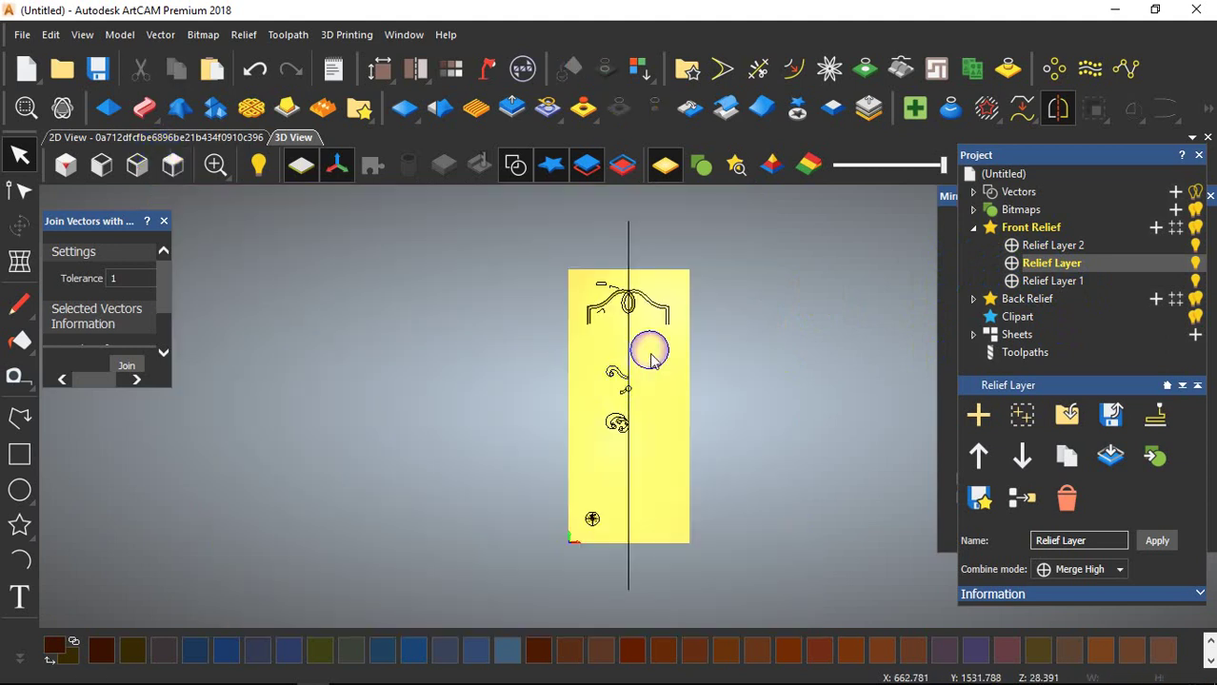
scroll(651, 350, "up", 5)
scroll(657, 290, "up", 1)
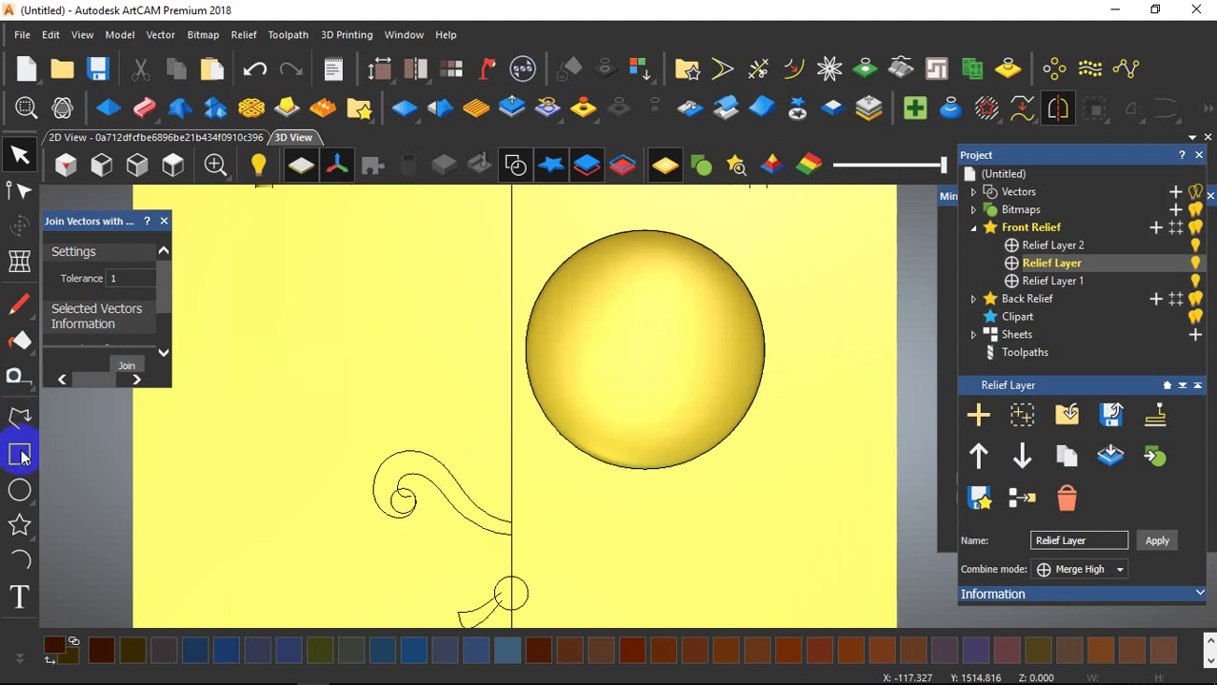
left_click(19, 490)
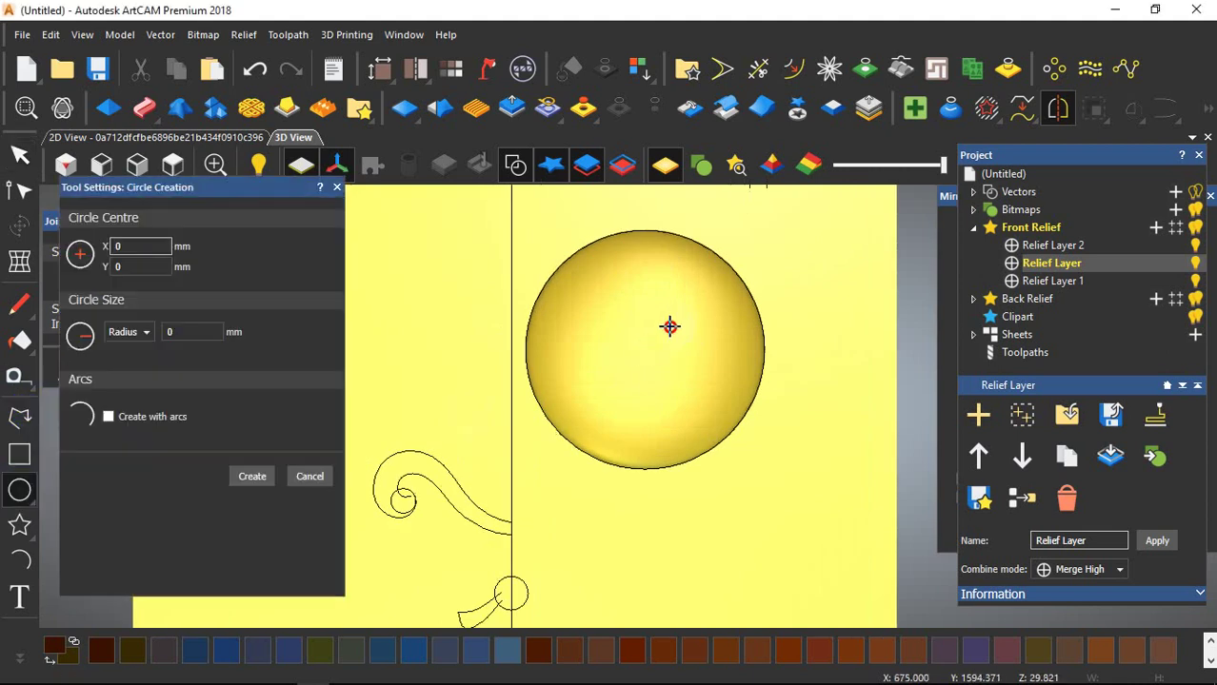
left_click(645, 350)
key("Return")
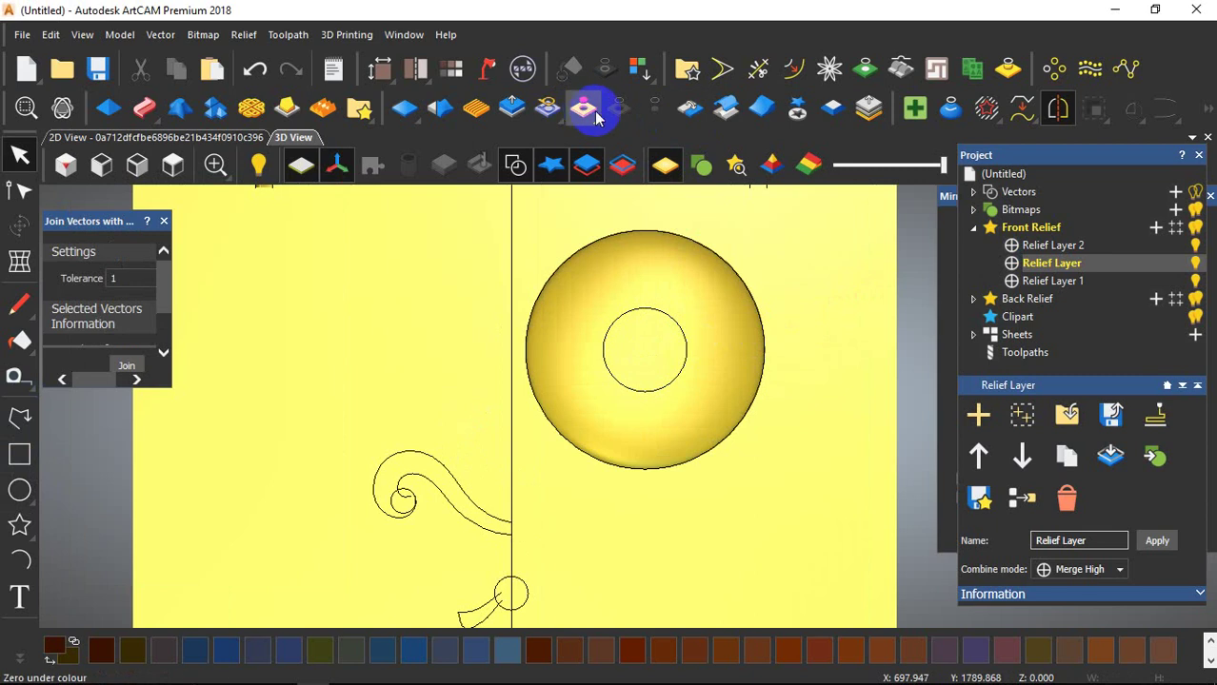
Try zeroing the relief inside the small centre circle of the dome and examine the cut in 3D.
left_click(671, 323)
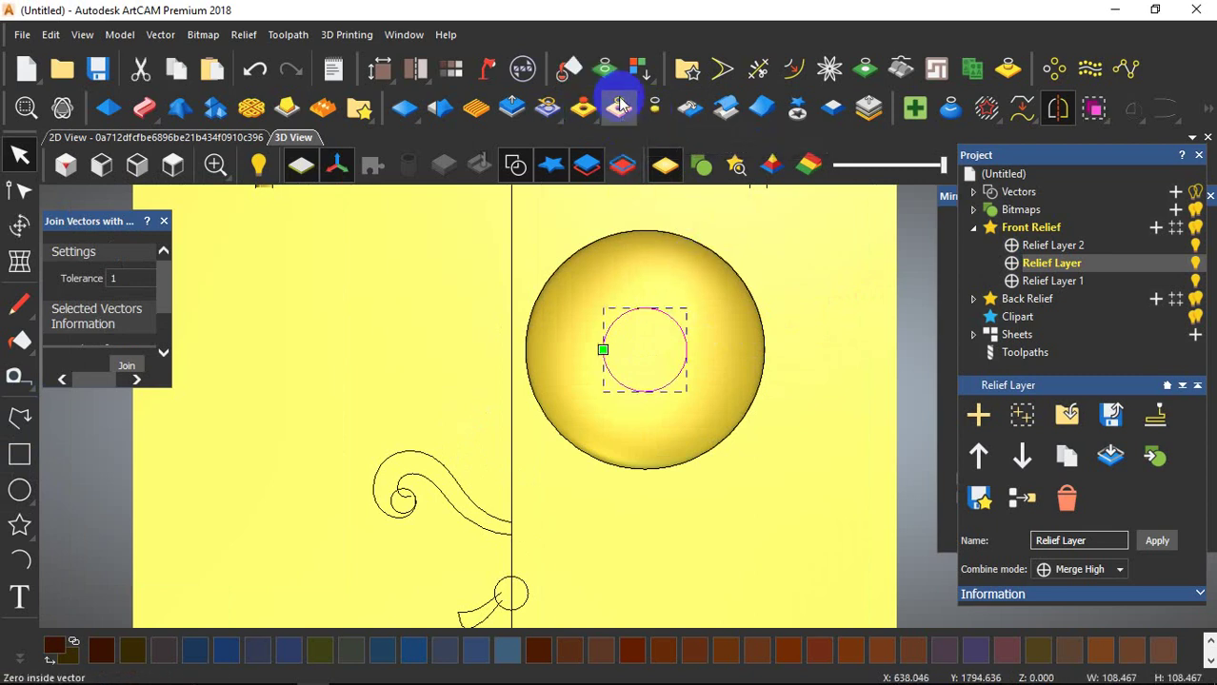
left_click(621, 109)
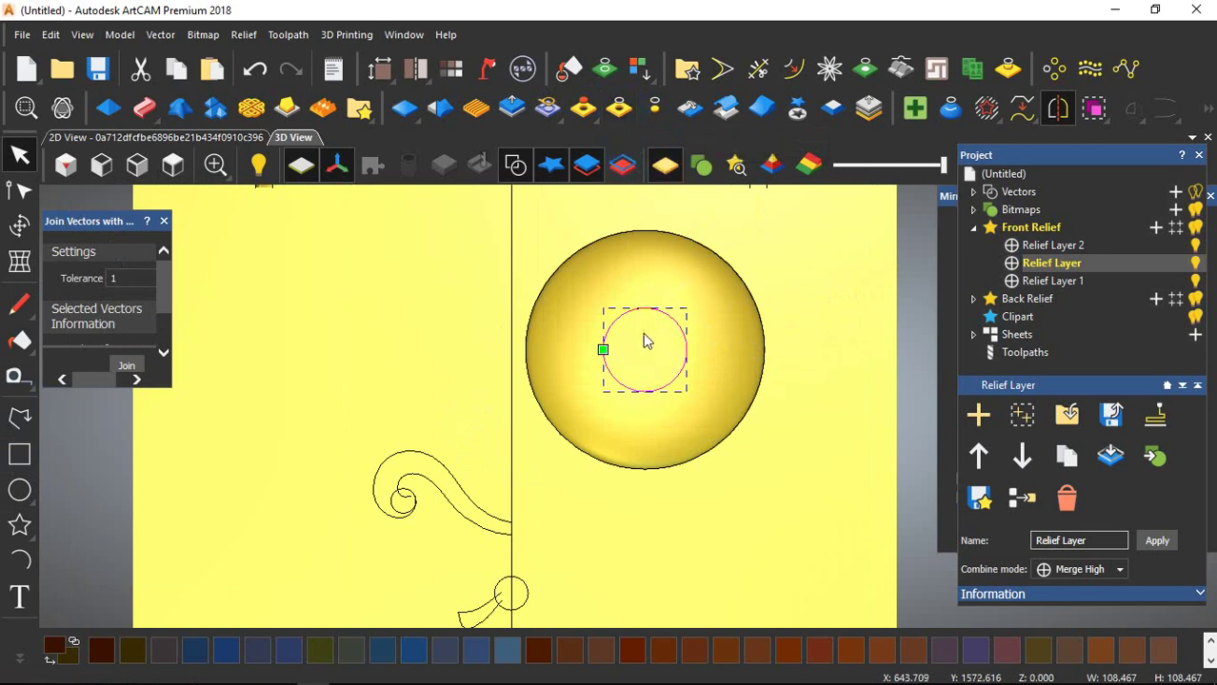
scroll(652, 362, "up", 3)
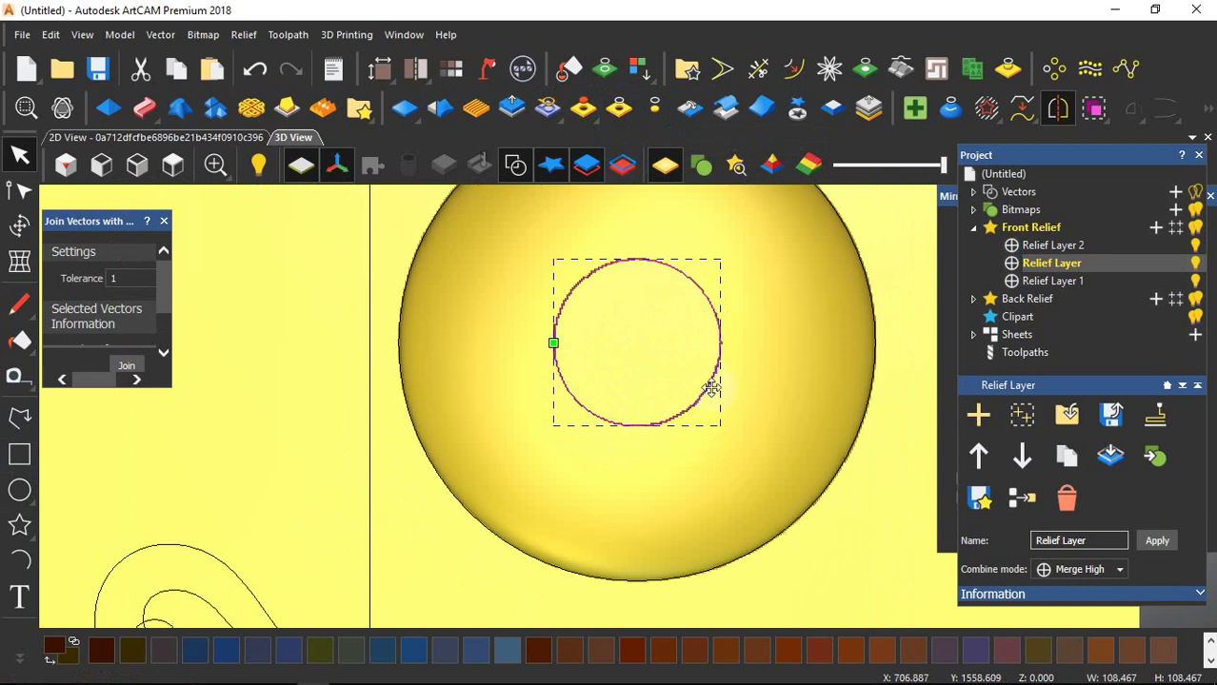
left_click_drag(709, 383, 657, 314)
left_click(657, 104)
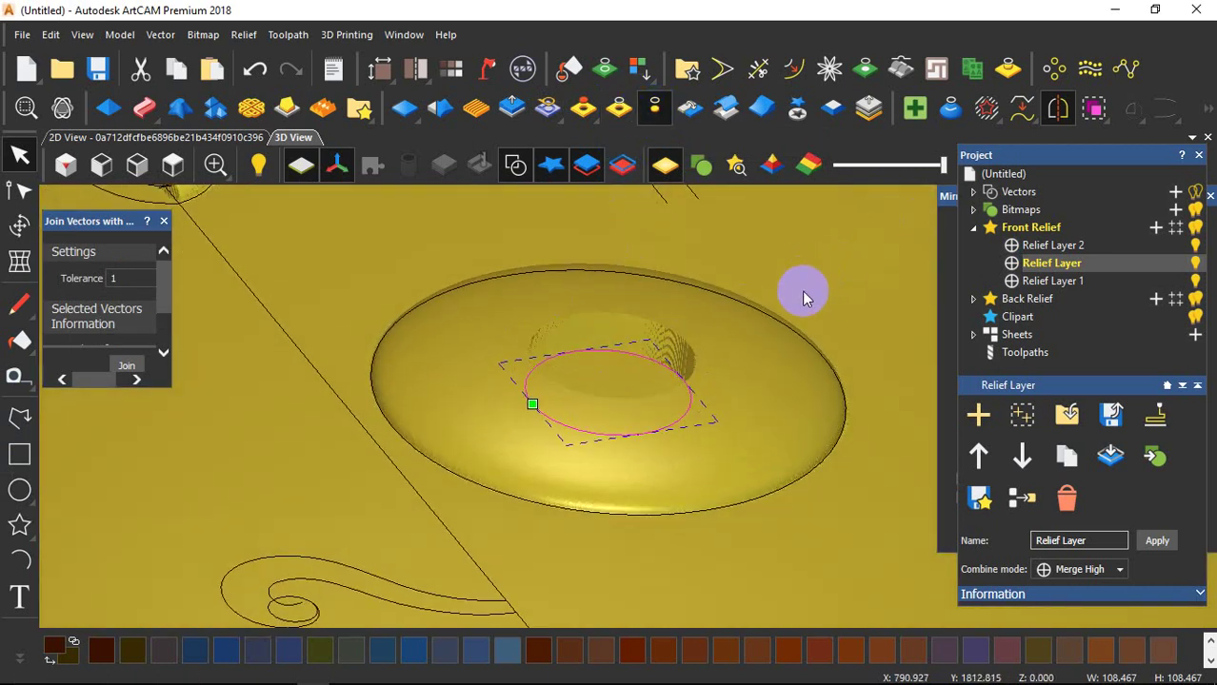
left_click(773, 318)
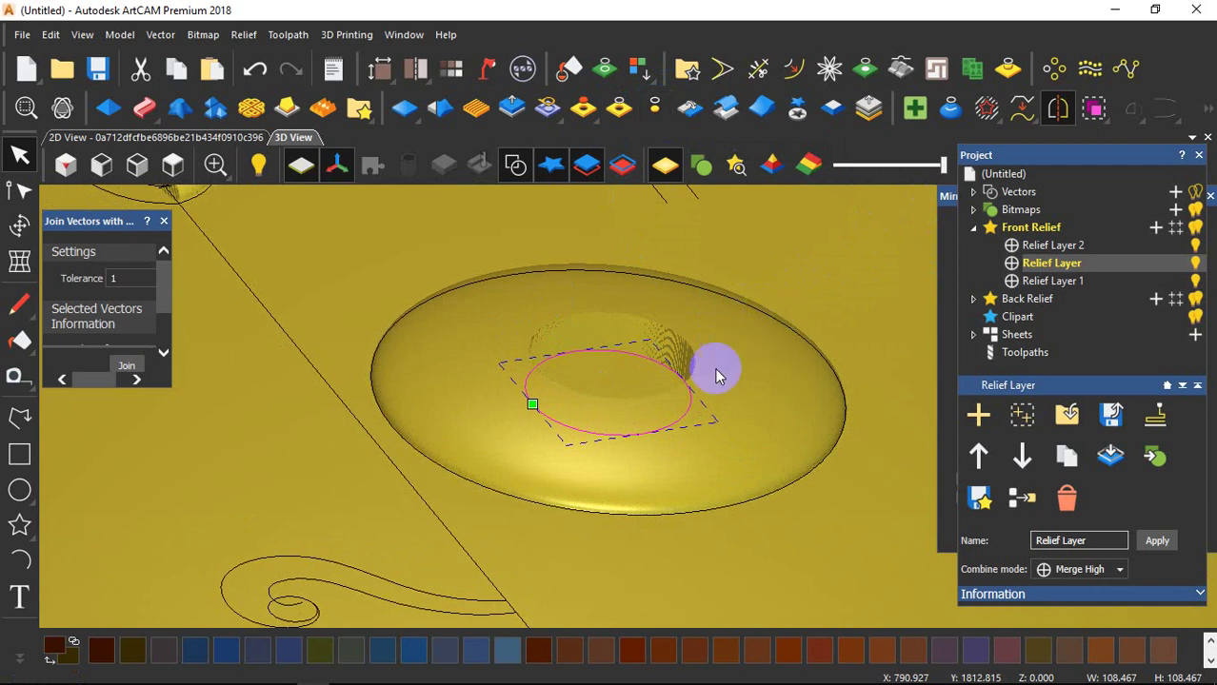
scroll(679, 487, "down", 2)
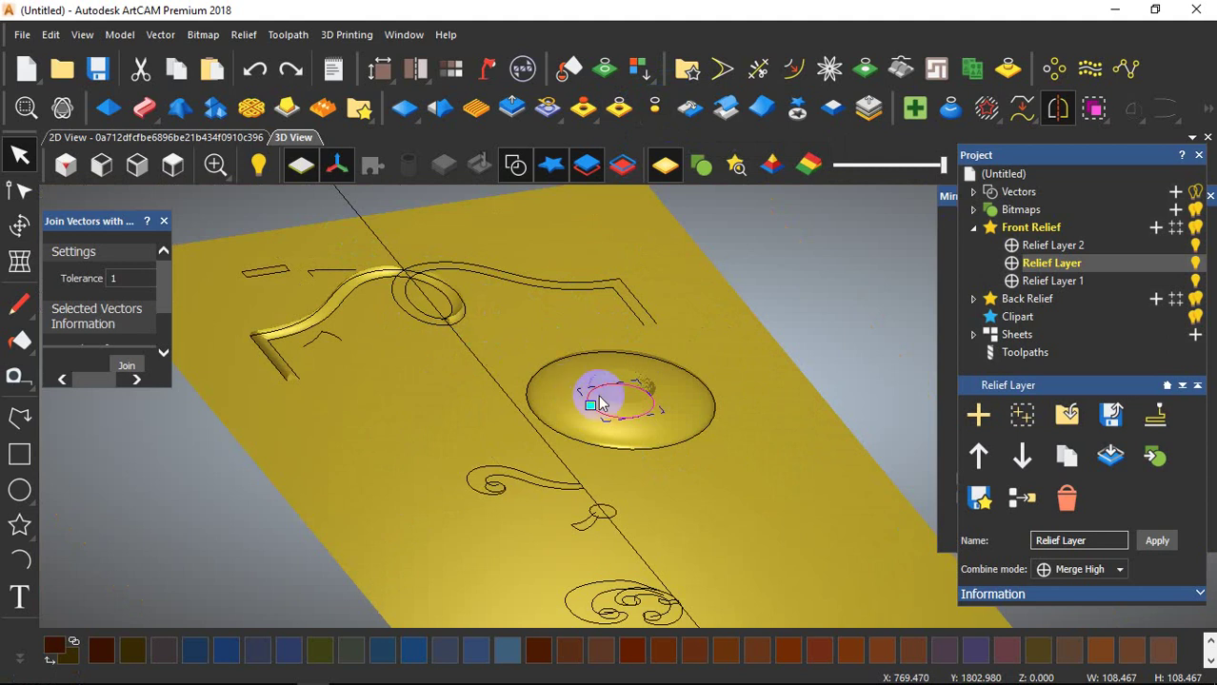
scroll(619, 407, "up", 3)
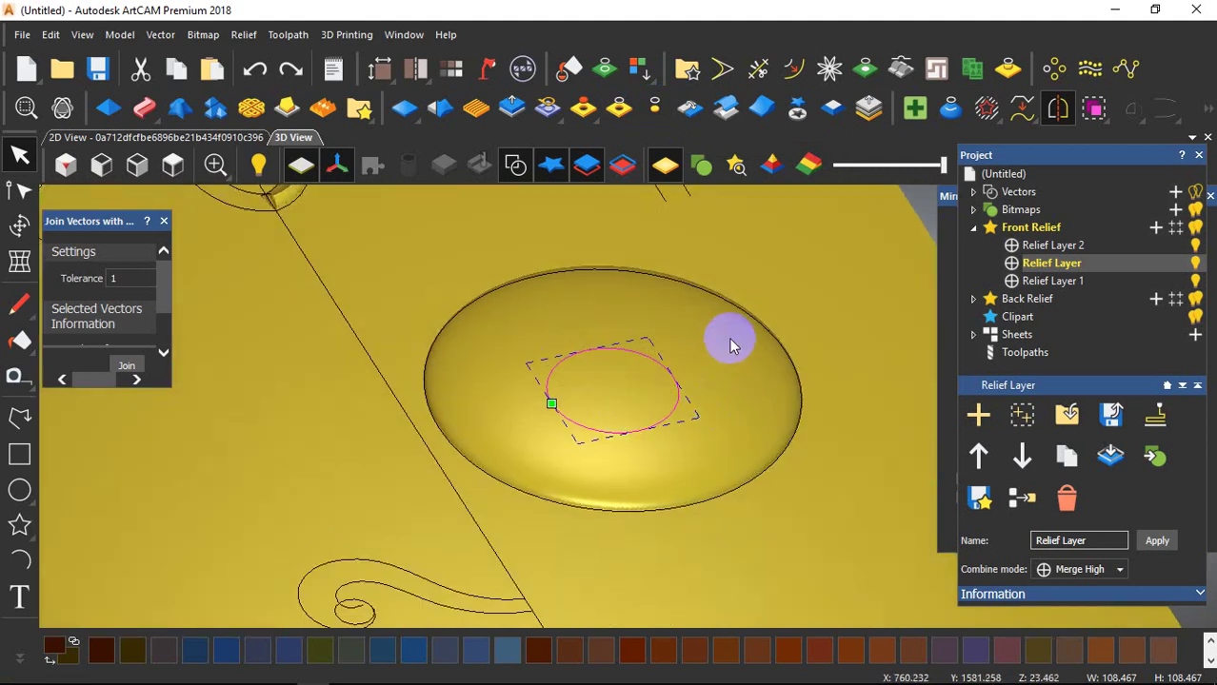
Select the dome's outer circle and scale the relief on Relief Layer to a height of 10 mm.
left_click_drag(707, 493, 671, 484)
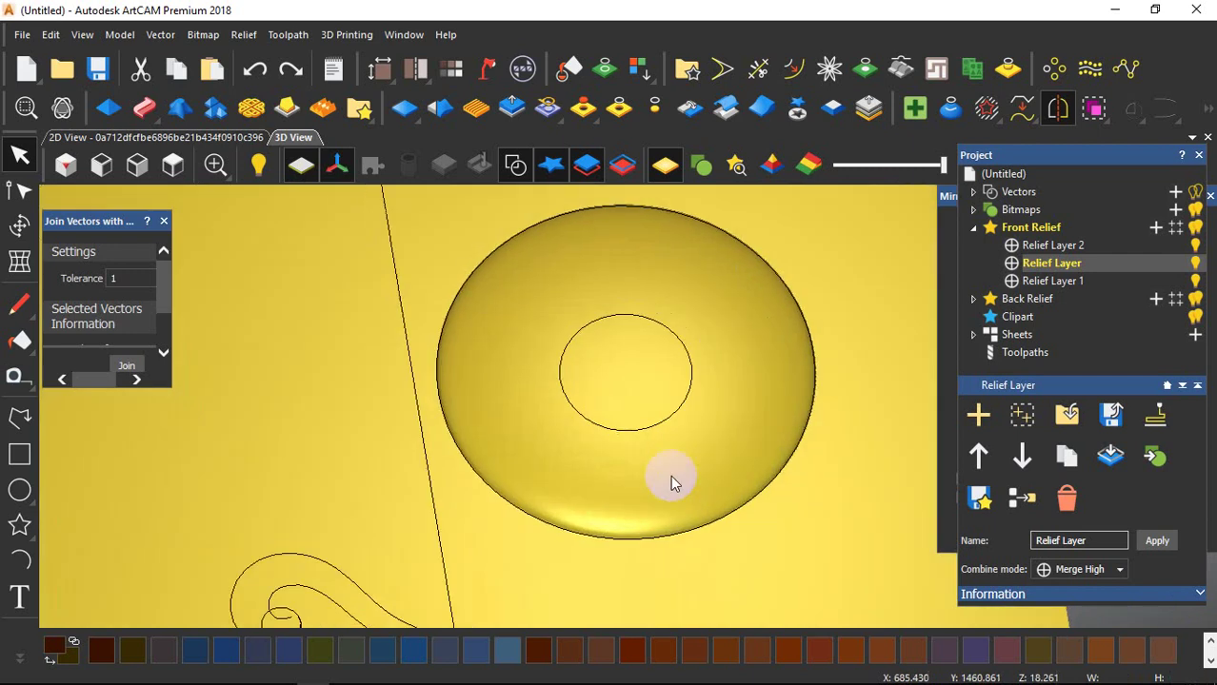
left_click_drag(684, 399, 715, 346)
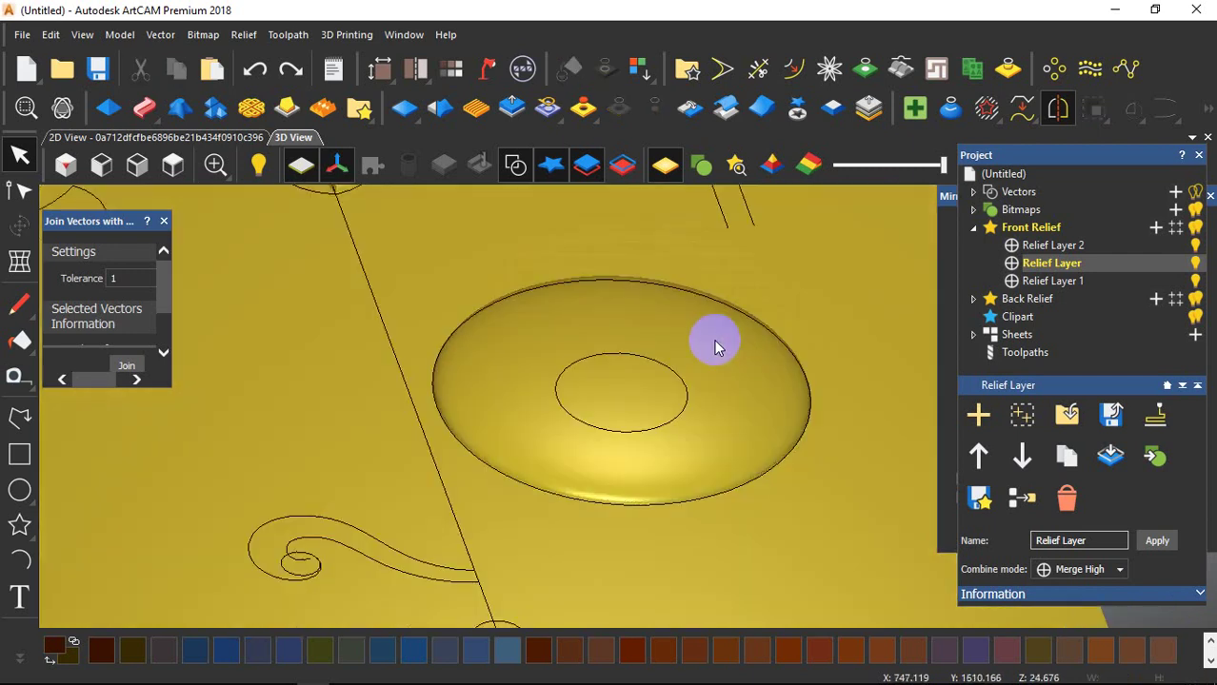
left_click(660, 506)
left_click_drag(615, 432, 624, 391)
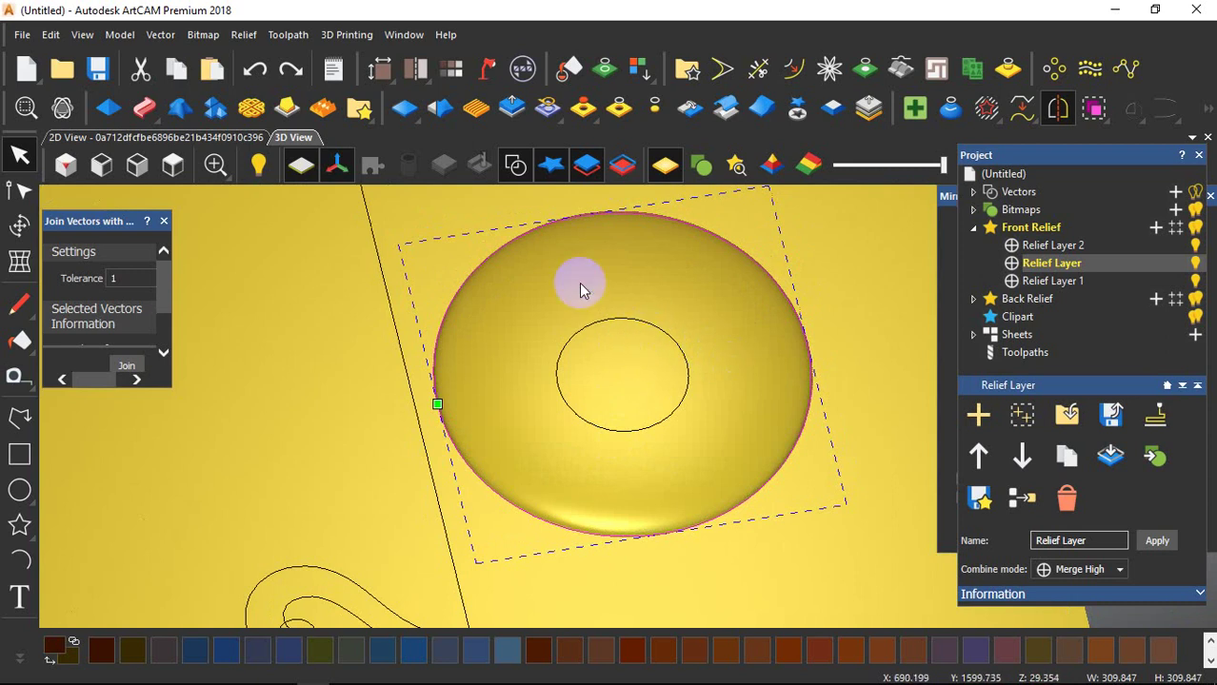
left_click(513, 110)
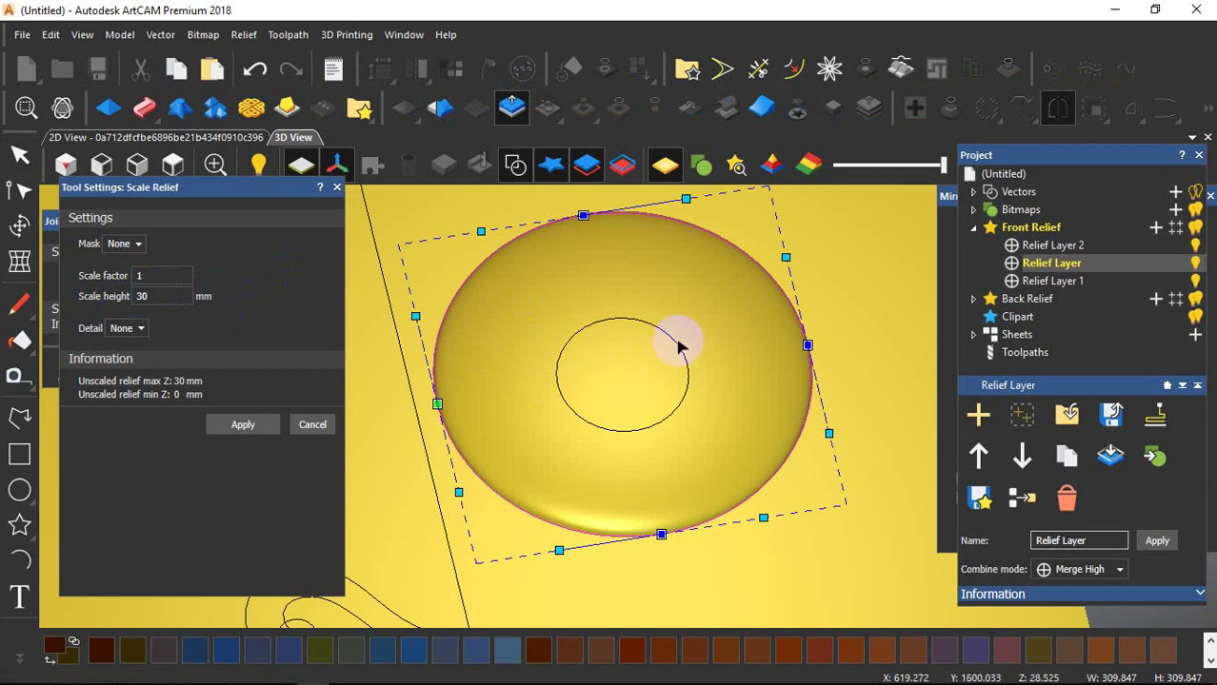
left_click(256, 444)
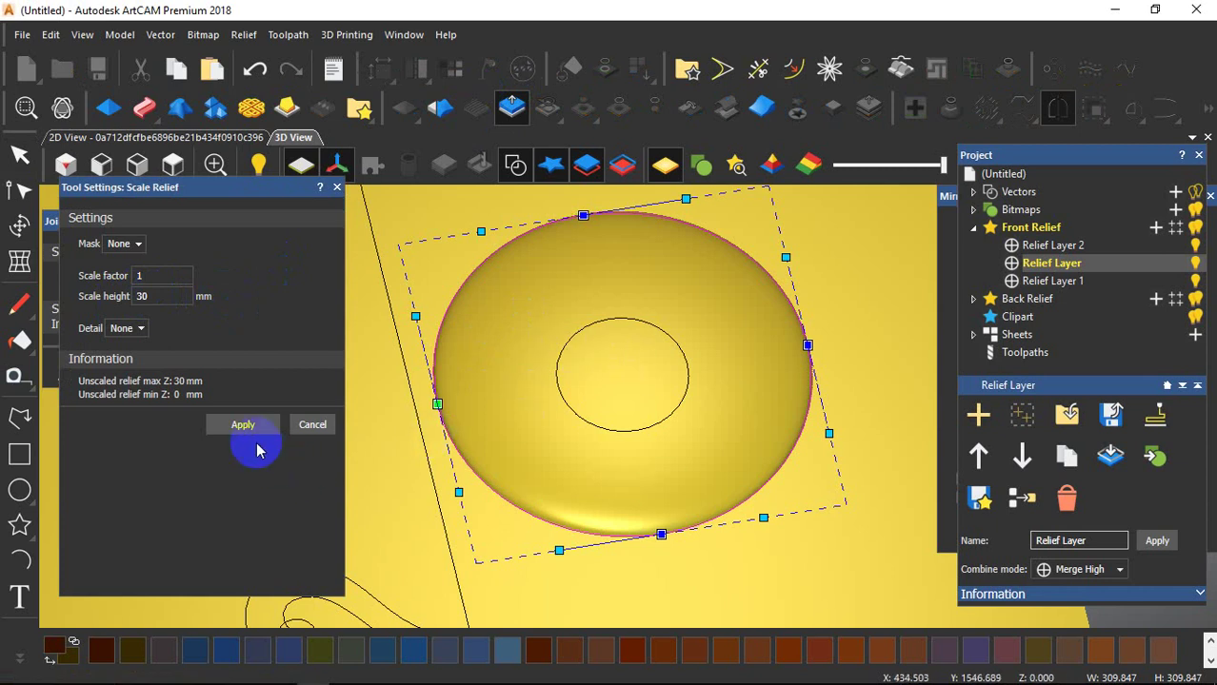
left_click(157, 296)
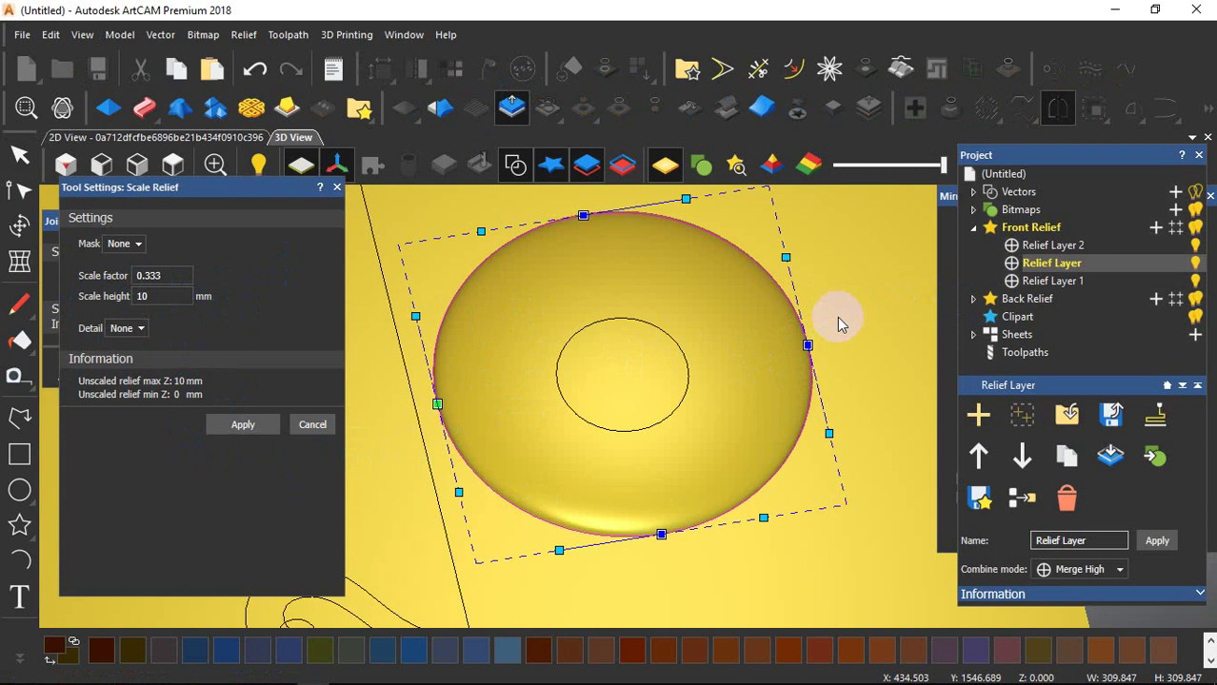
left_click(835, 318)
left_click(785, 307)
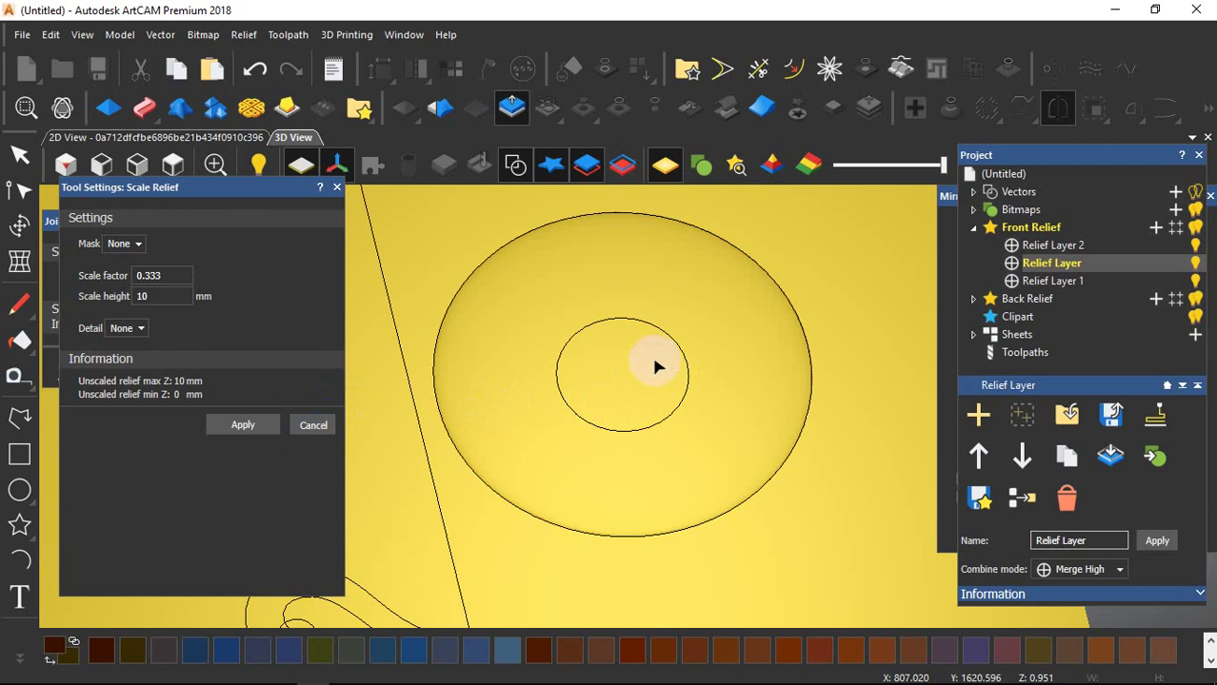
key("Escape")
Examine the scaled dome's profile and edge in 3D, close up and against the whole door panel.
scroll(613, 354, "up", 2)
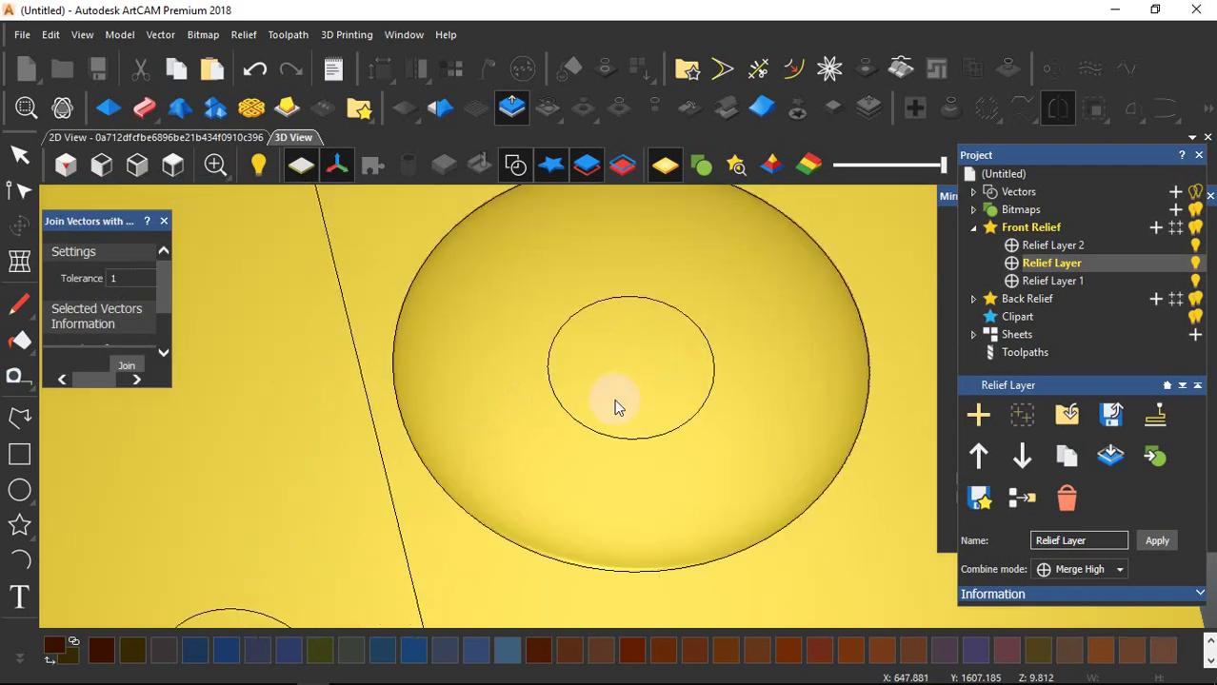
scroll(614, 405, "up", 3)
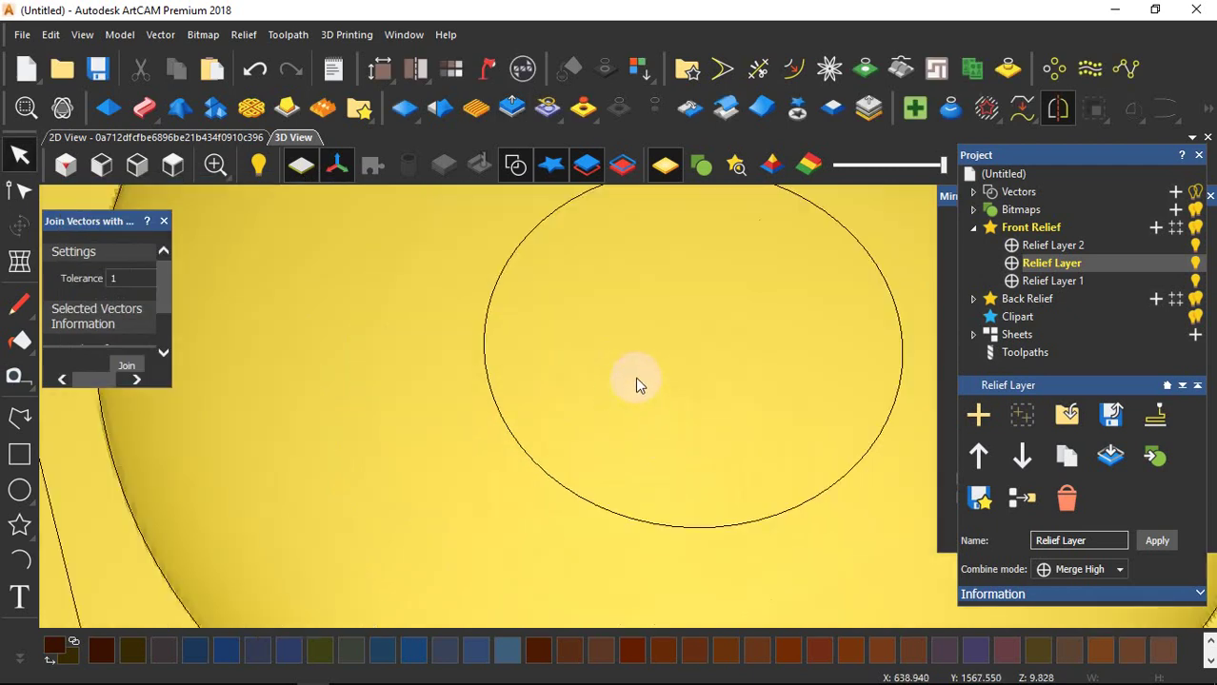
scroll(635, 377, "down", 5)
scroll(640, 396, "up", 4)
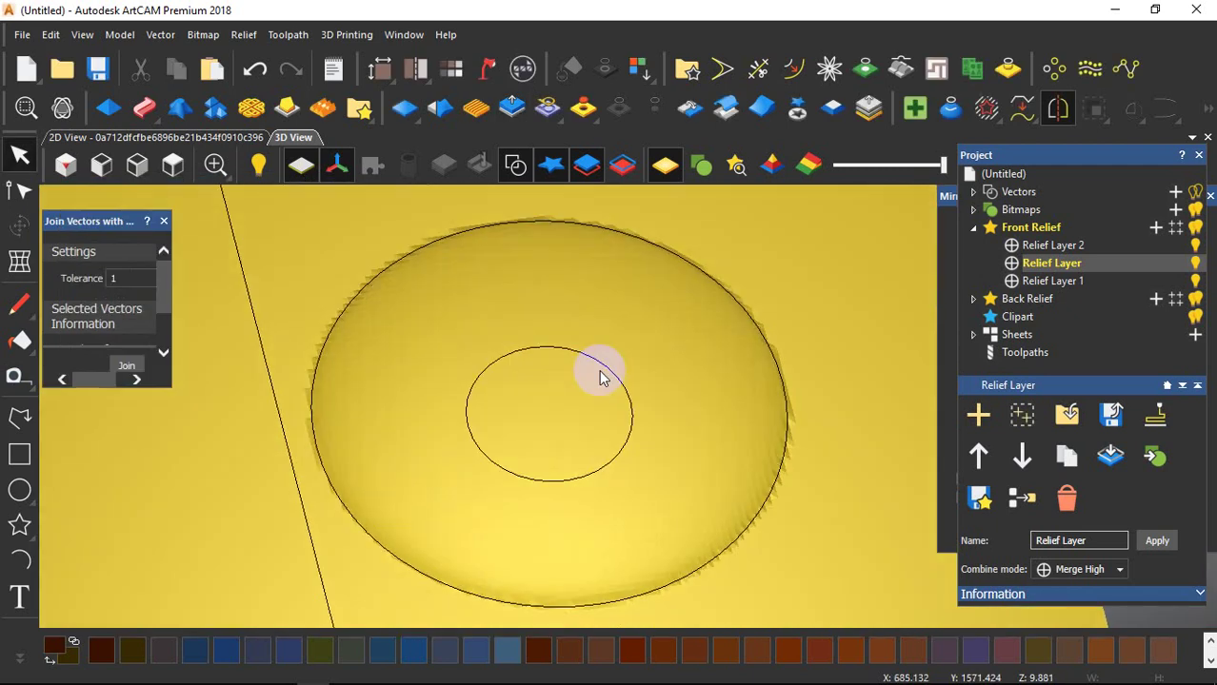
left_click_drag(600, 371, 574, 380)
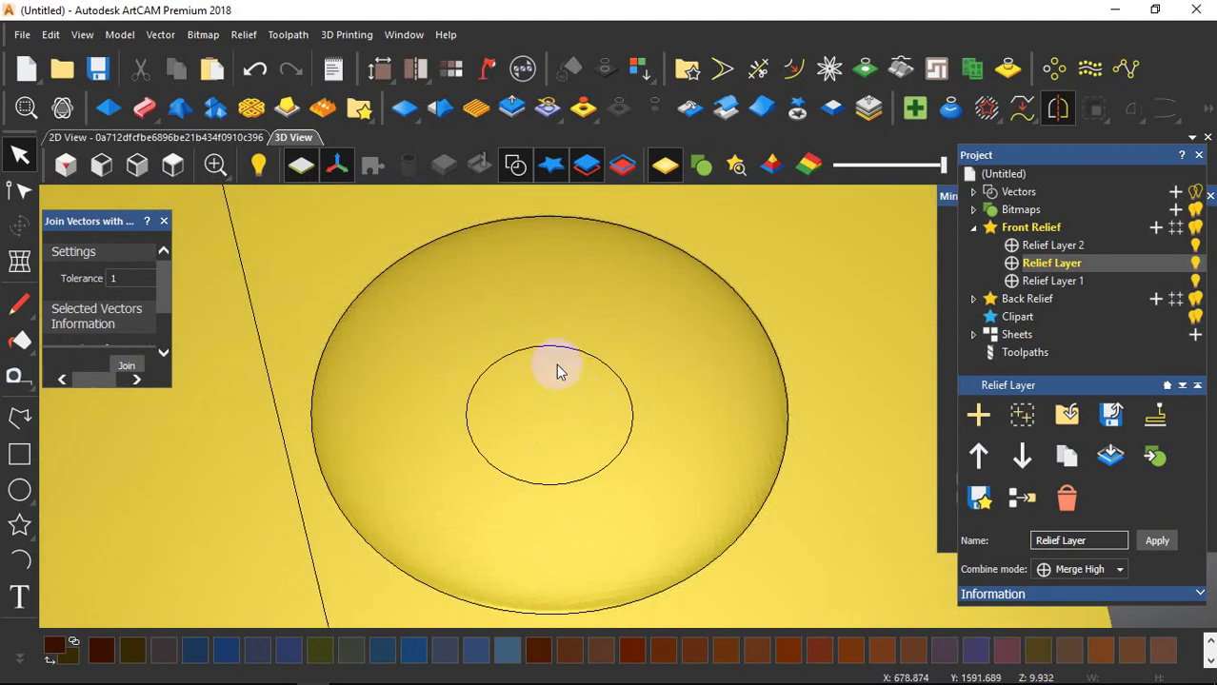
scroll(578, 405, "down", 2)
left_click_drag(578, 405, 690, 328)
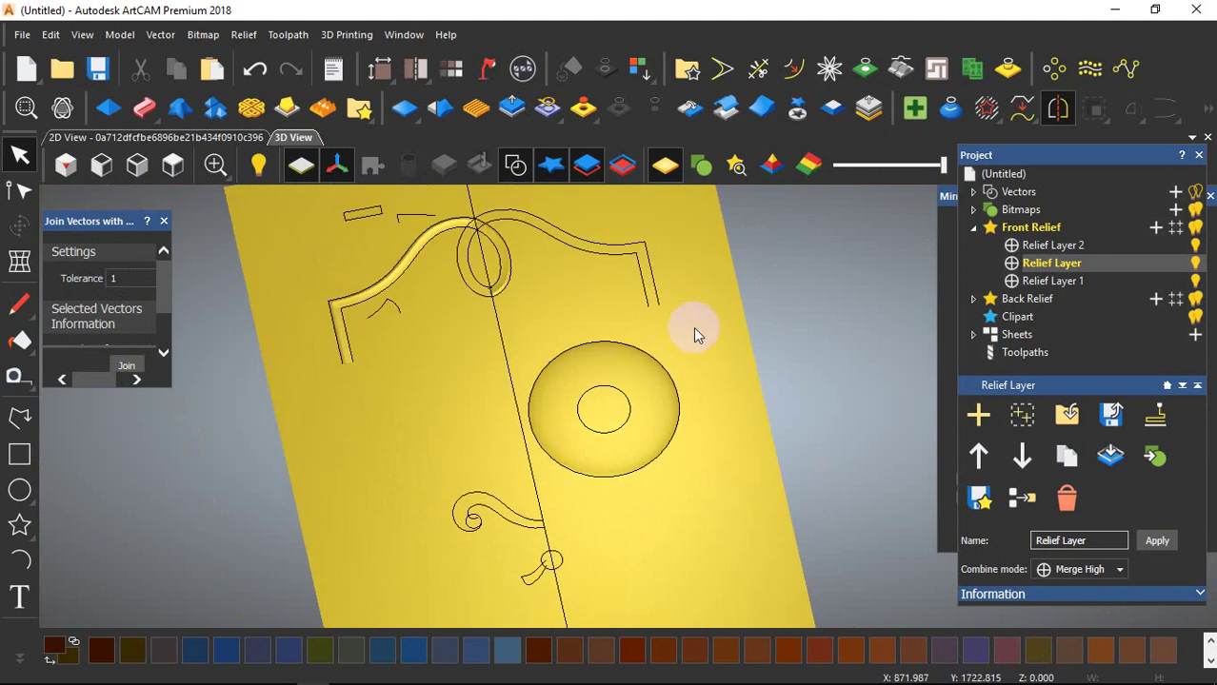
scroll(630, 407, "up", 1)
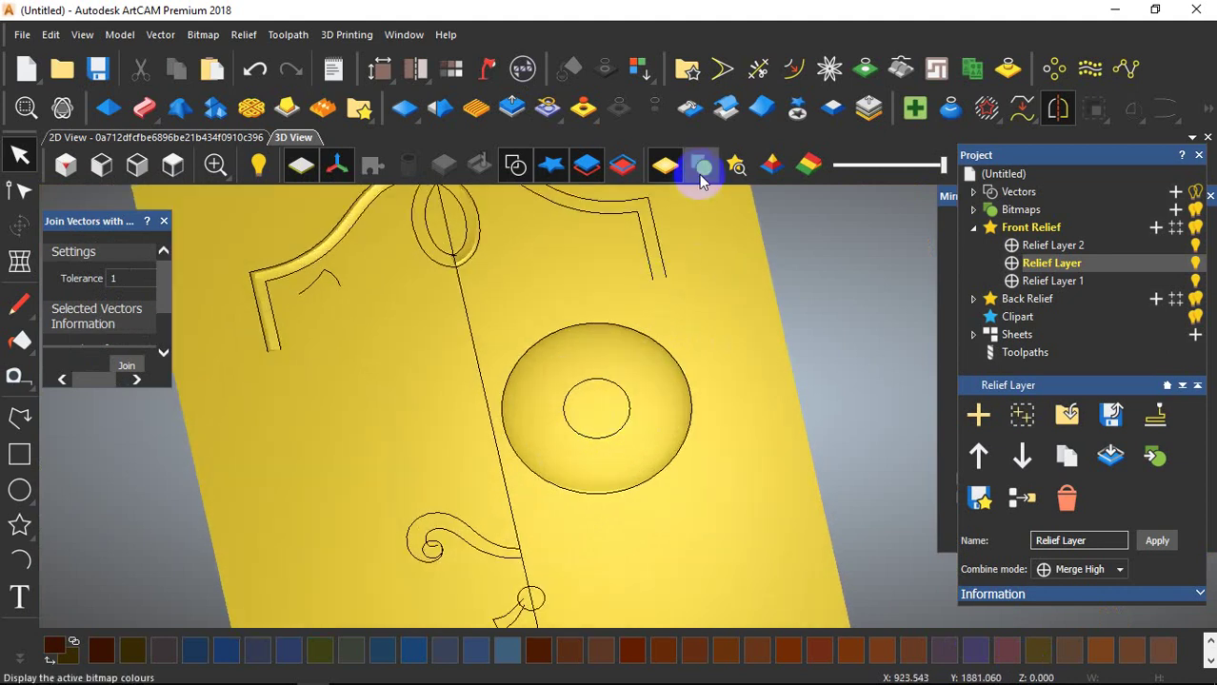
Compare the active bitmap colours with the shaded material on the door panel in 3D.
left_click(700, 176)
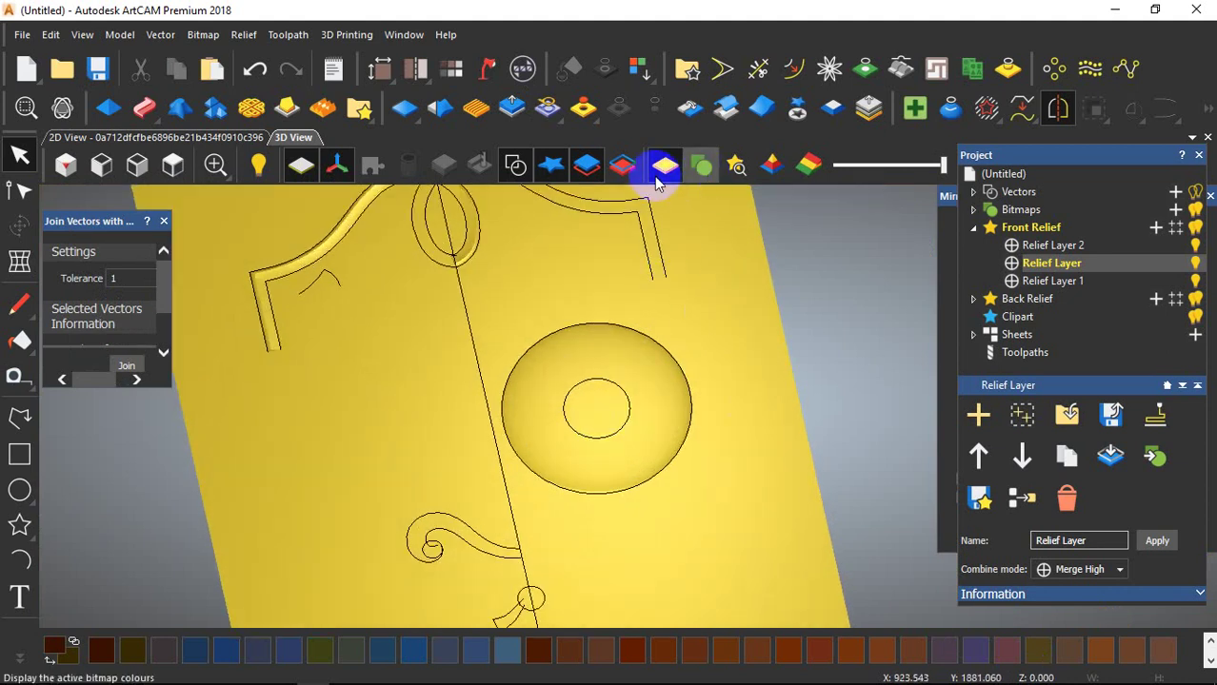
left_click(700, 176)
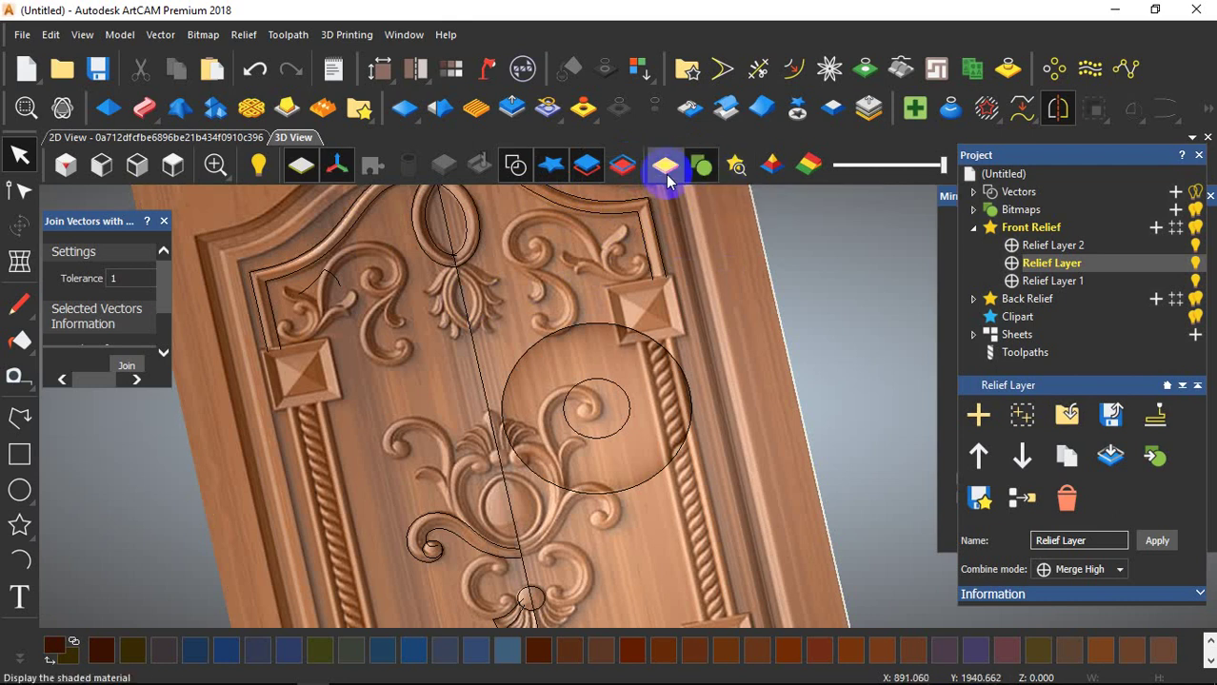
left_click(700, 167)
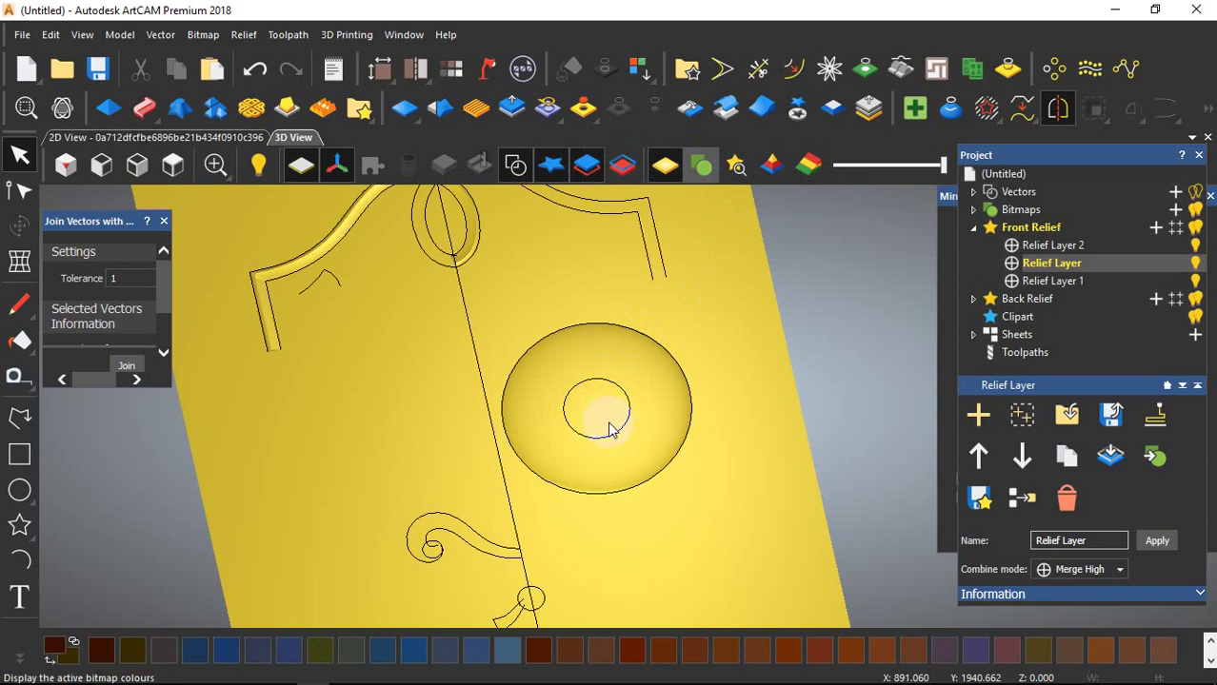
left_click(703, 177)
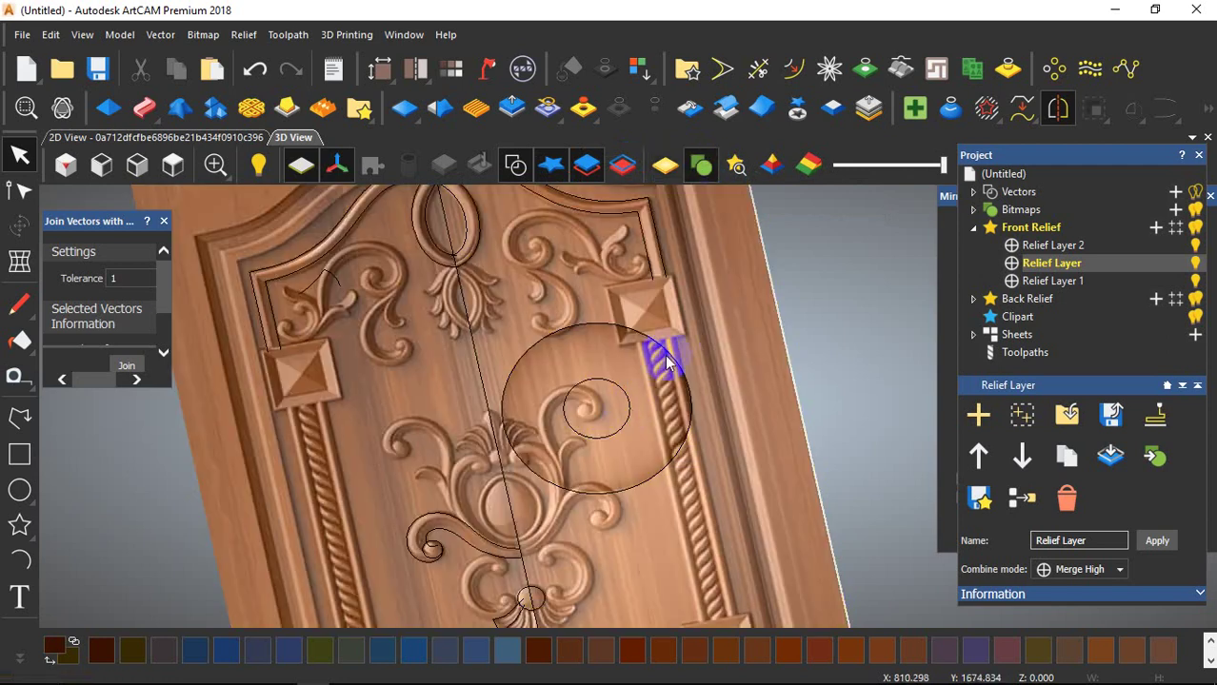
mouse_move(605, 440)
left_mouse_down()
mouse_move(652, 280)
mouse_move(589, 451)
left_mouse_up()
Show the preview of the active relief layer and the relief gradient analysis shading to examine the dome.
left_click(735, 168)
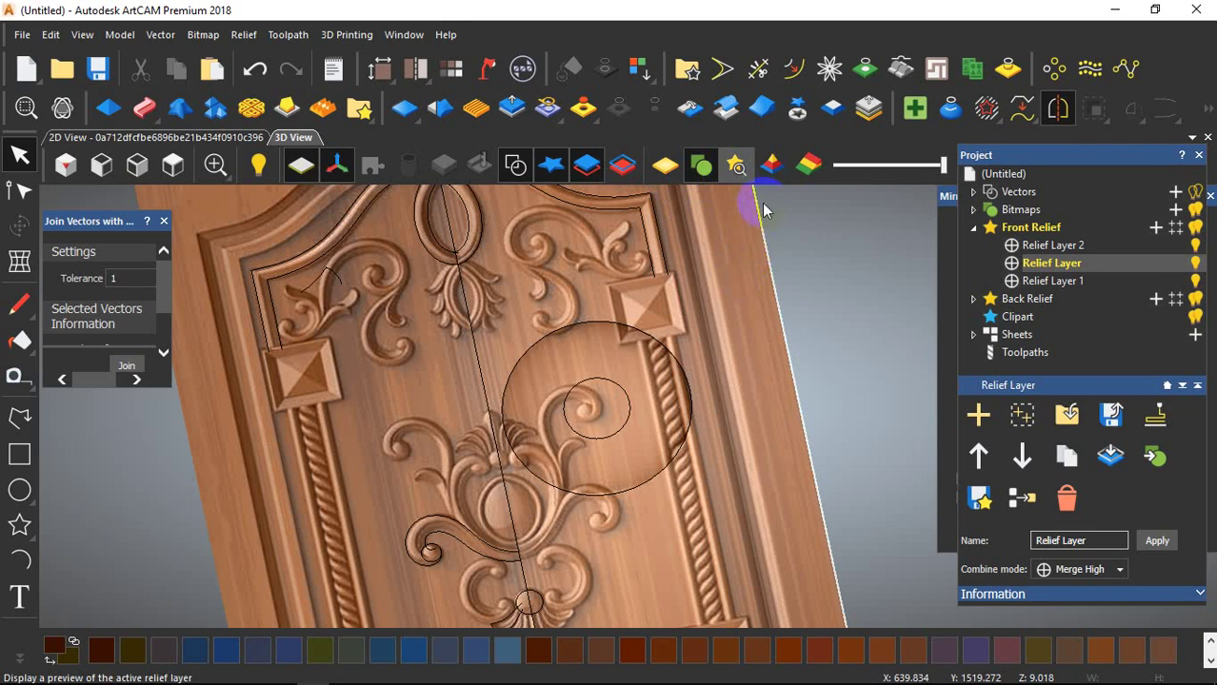
left_click(735, 165)
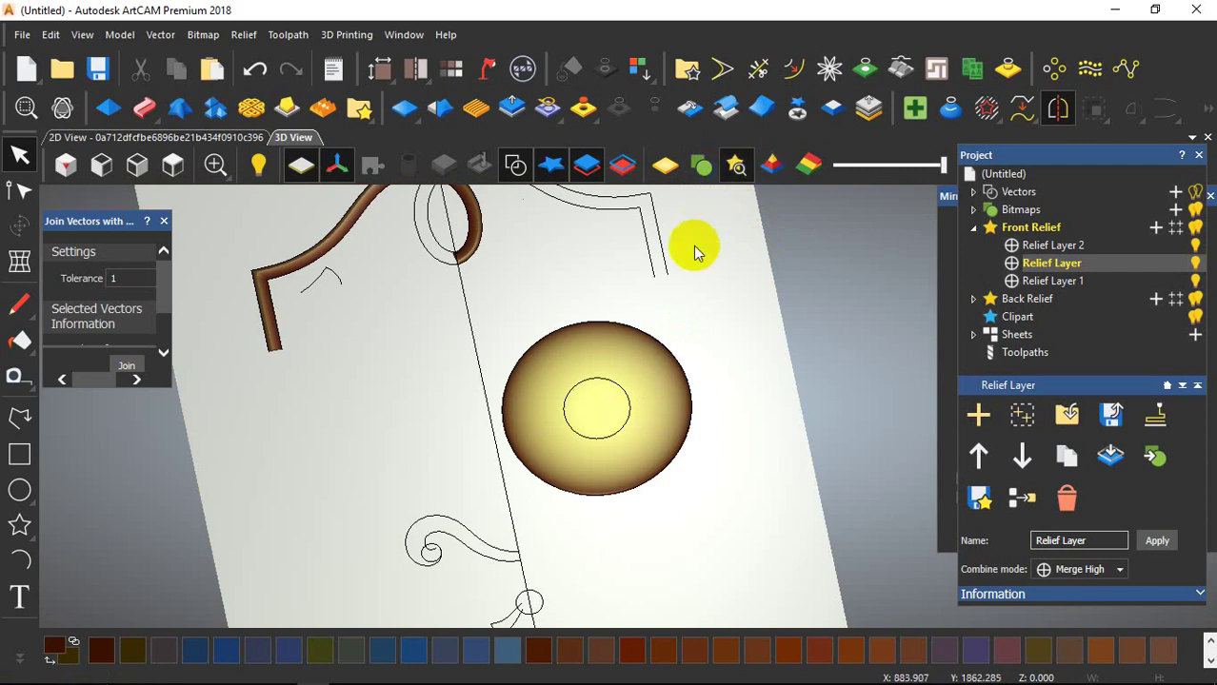
left_click(776, 162)
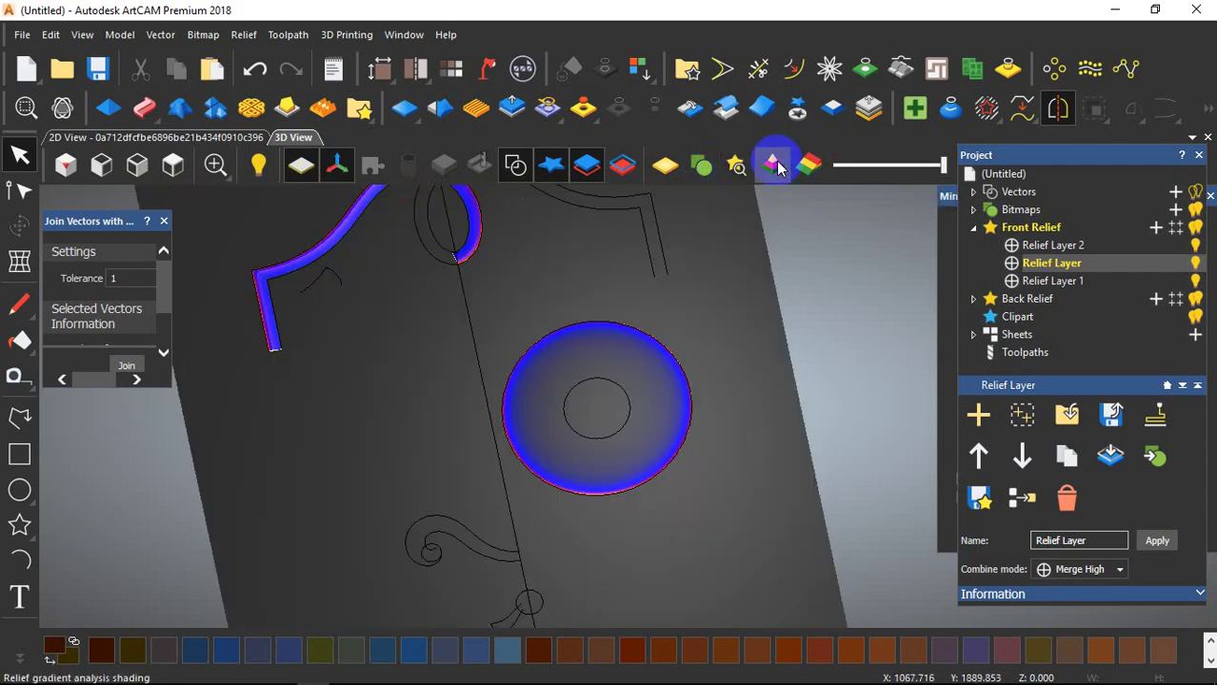
scroll(597, 434, "up", 3)
left_click_drag(650, 361, 733, 209)
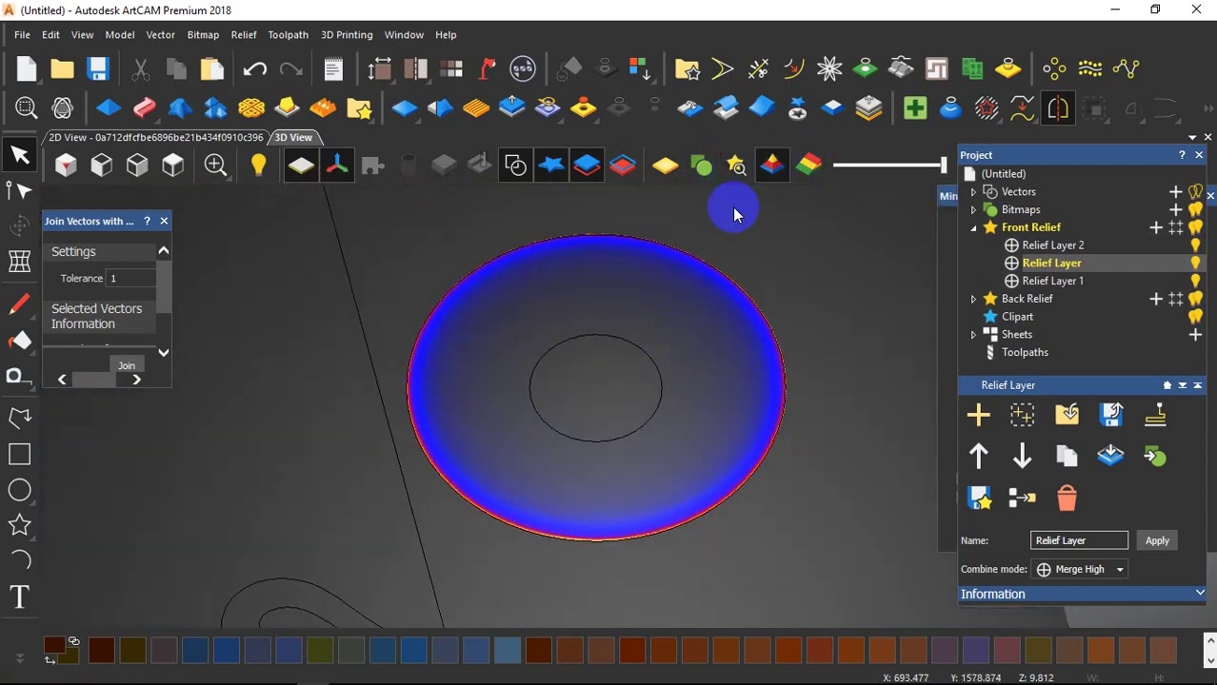
View the dome in the multicolour relief shading and return the 3D view to the shaded material.
left_click(805, 168)
left_click_drag(684, 364, 548, 481)
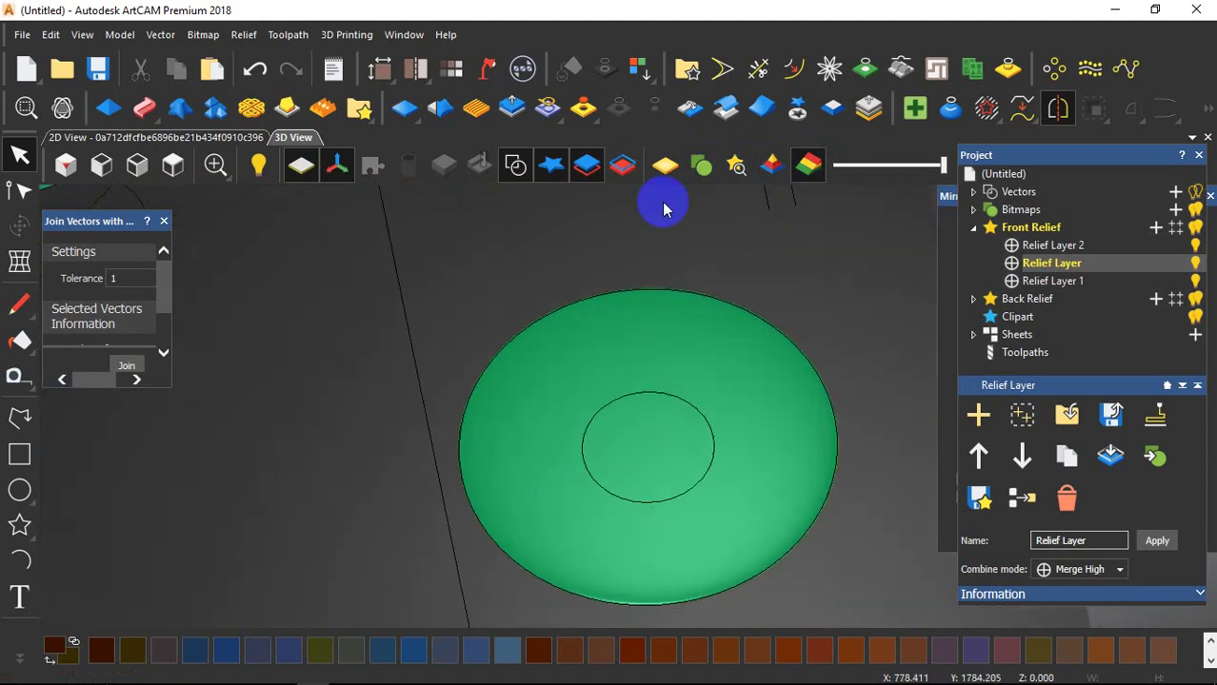
left_click(664, 167)
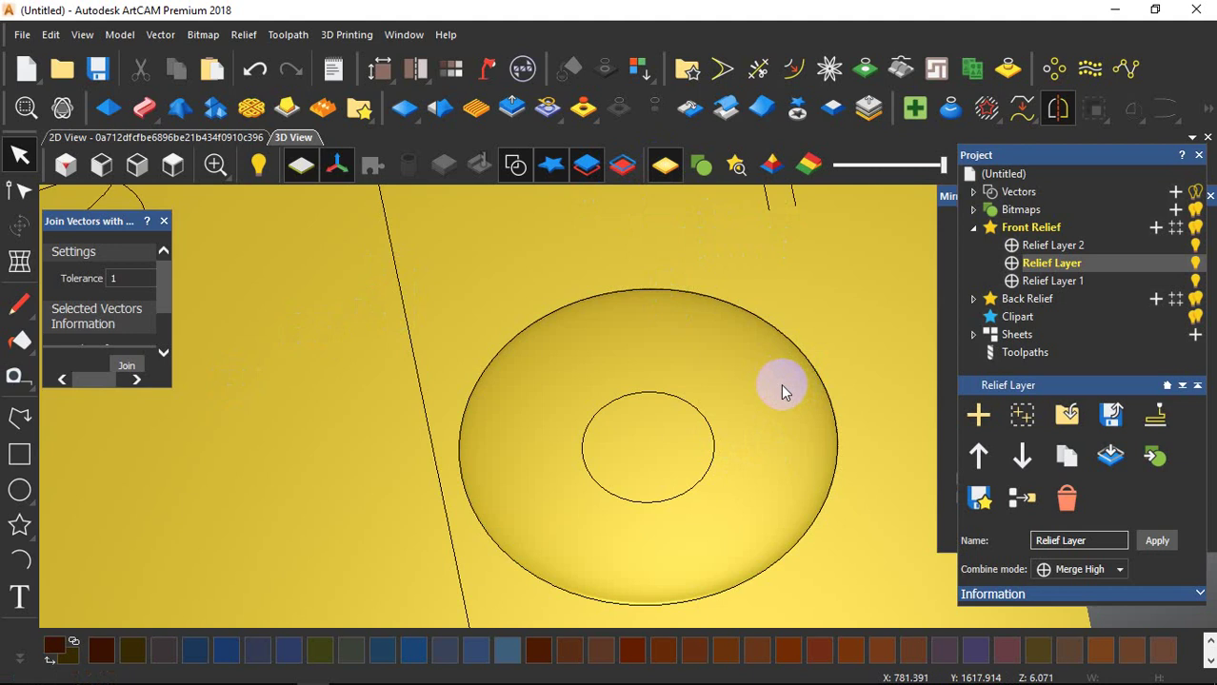
scroll(734, 402, "down", 2)
scroll(636, 420, "up", 1)
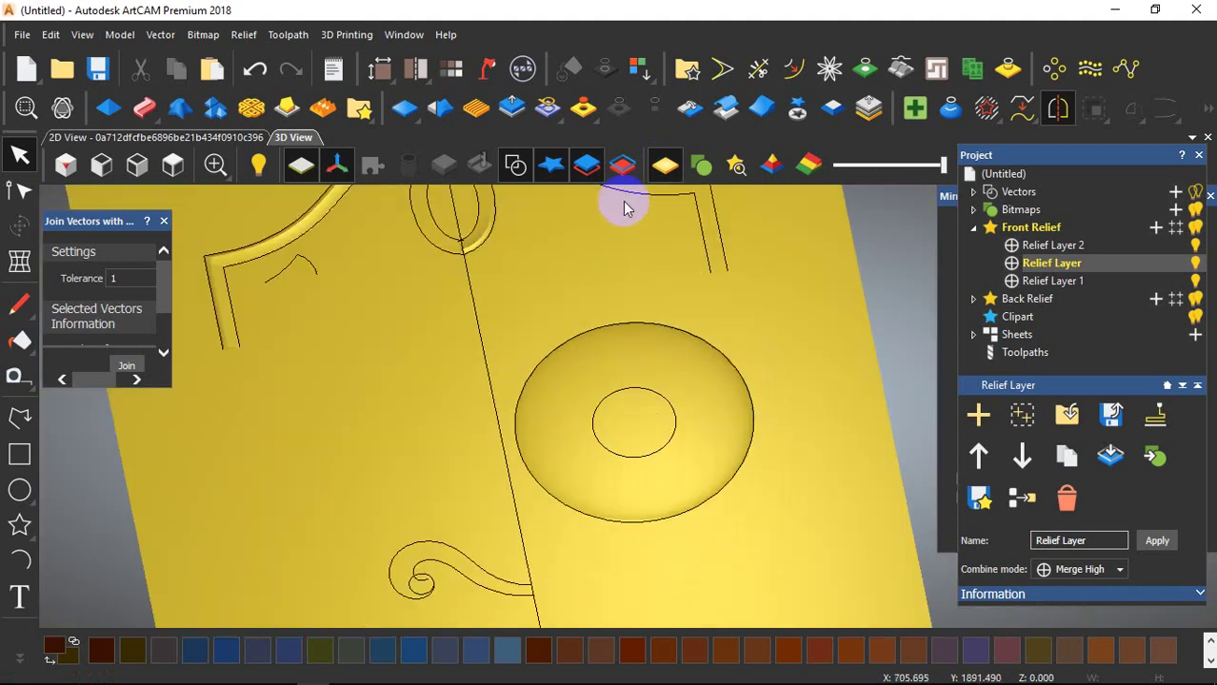
Hide the zero-height areas to examine the dome on its own, and compare the 3D view with the zero plane hidden and shown.
left_click(626, 167)
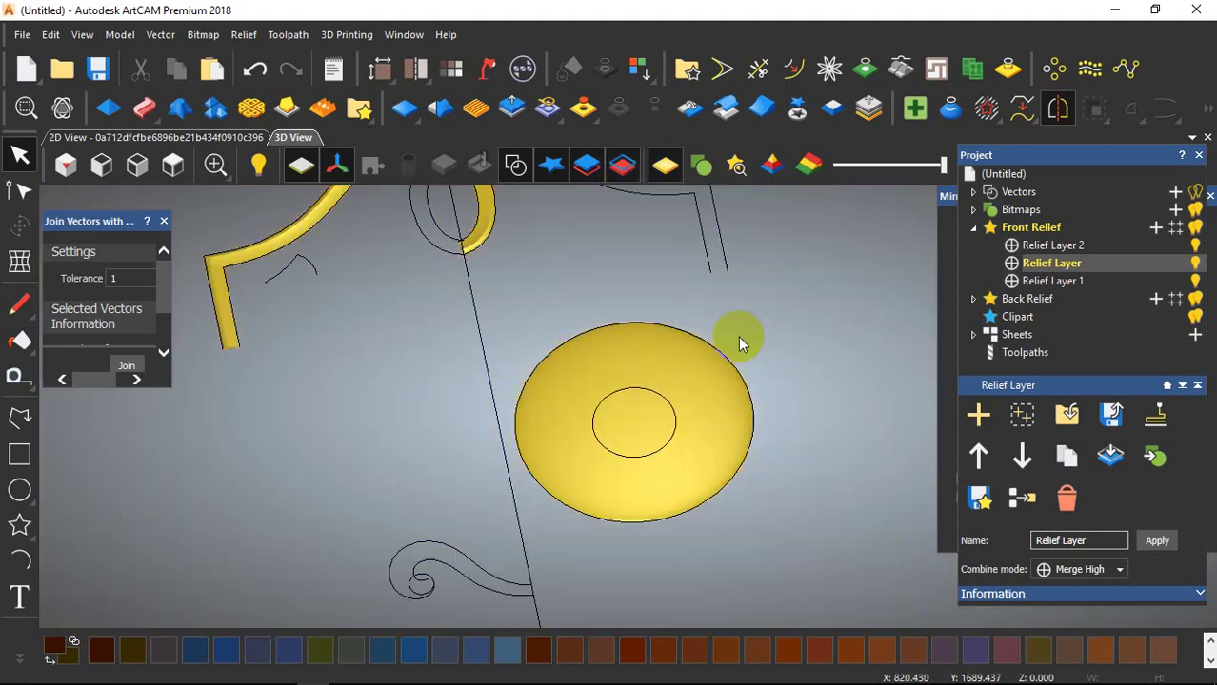
scroll(653, 424, "up", 1)
scroll(651, 415, "up", 2)
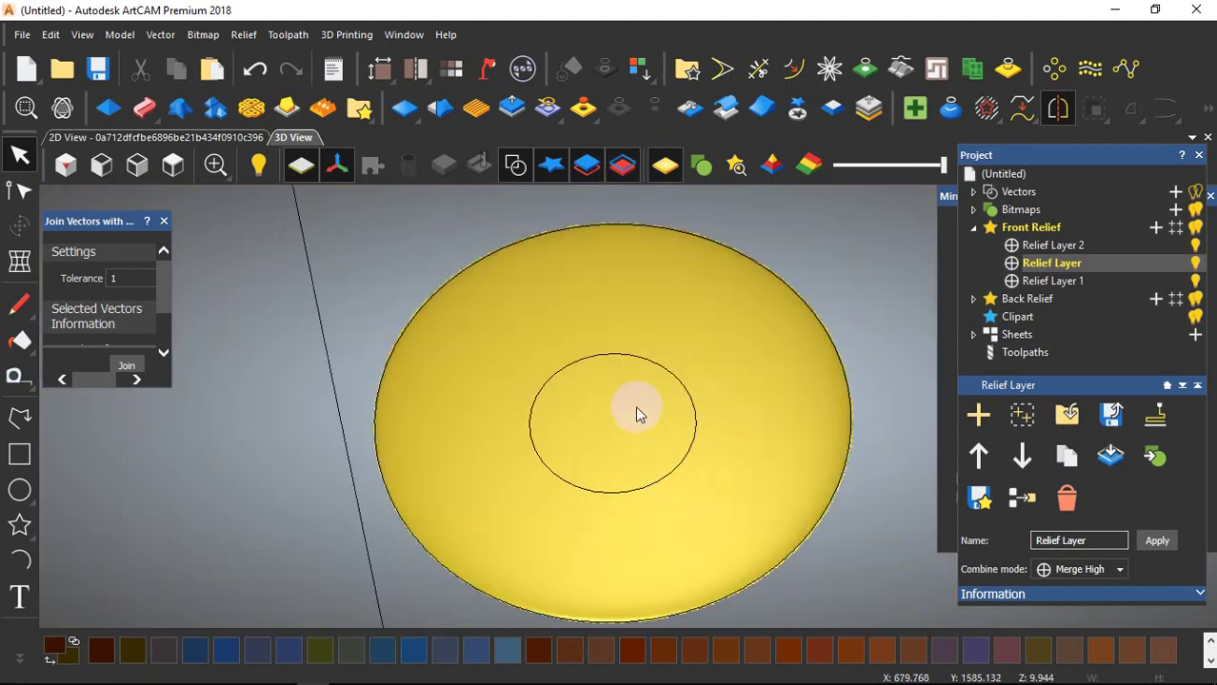
scroll(635, 337, "down", 4)
mouse_move(642, 328)
left_mouse_down()
mouse_move(631, 370)
mouse_move(636, 328)
left_mouse_up()
left_click(636, 169)
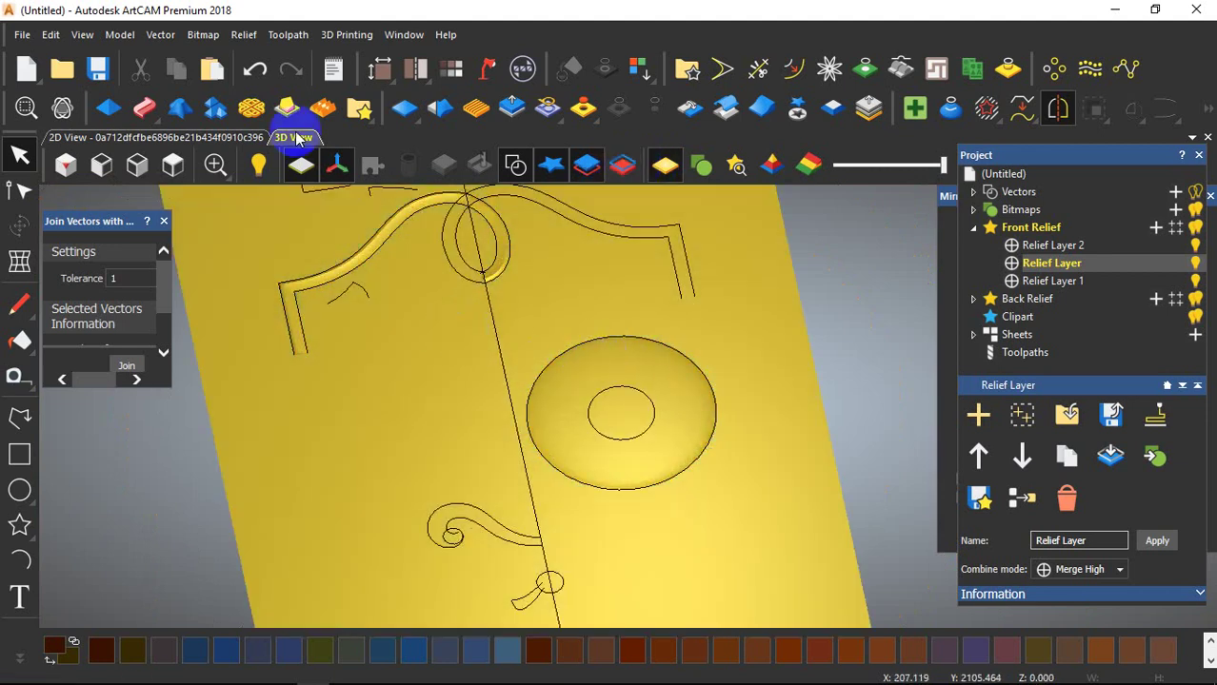
left_click(301, 168)
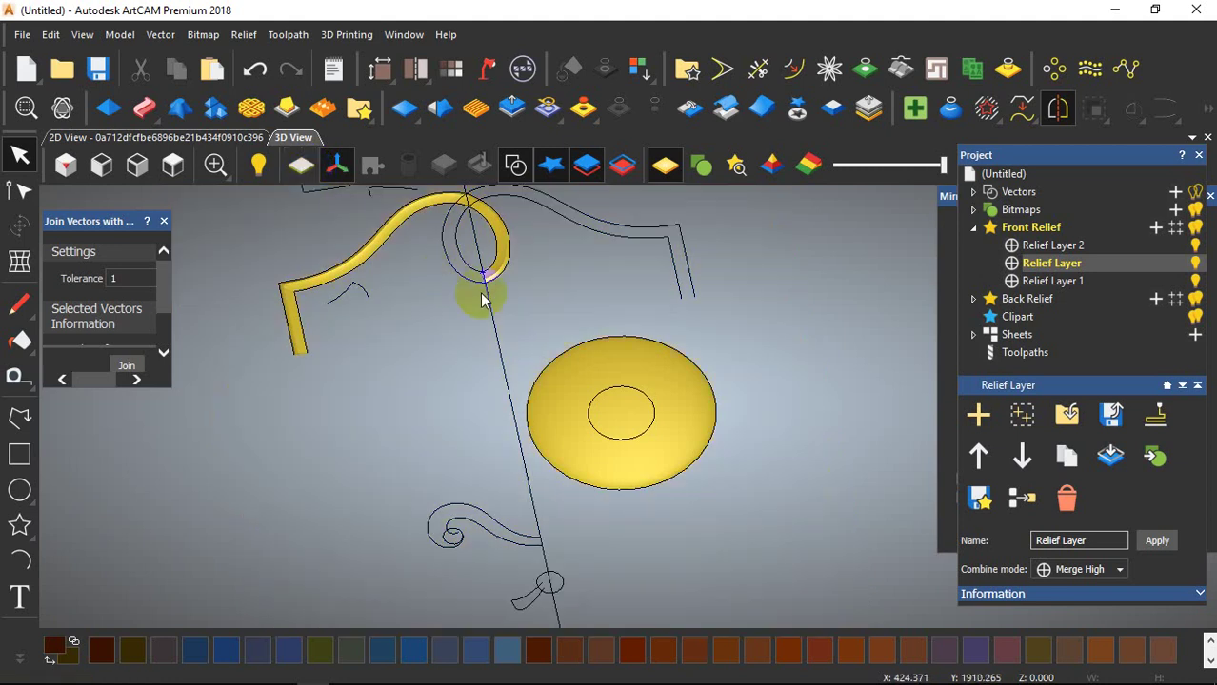
left_click(301, 167)
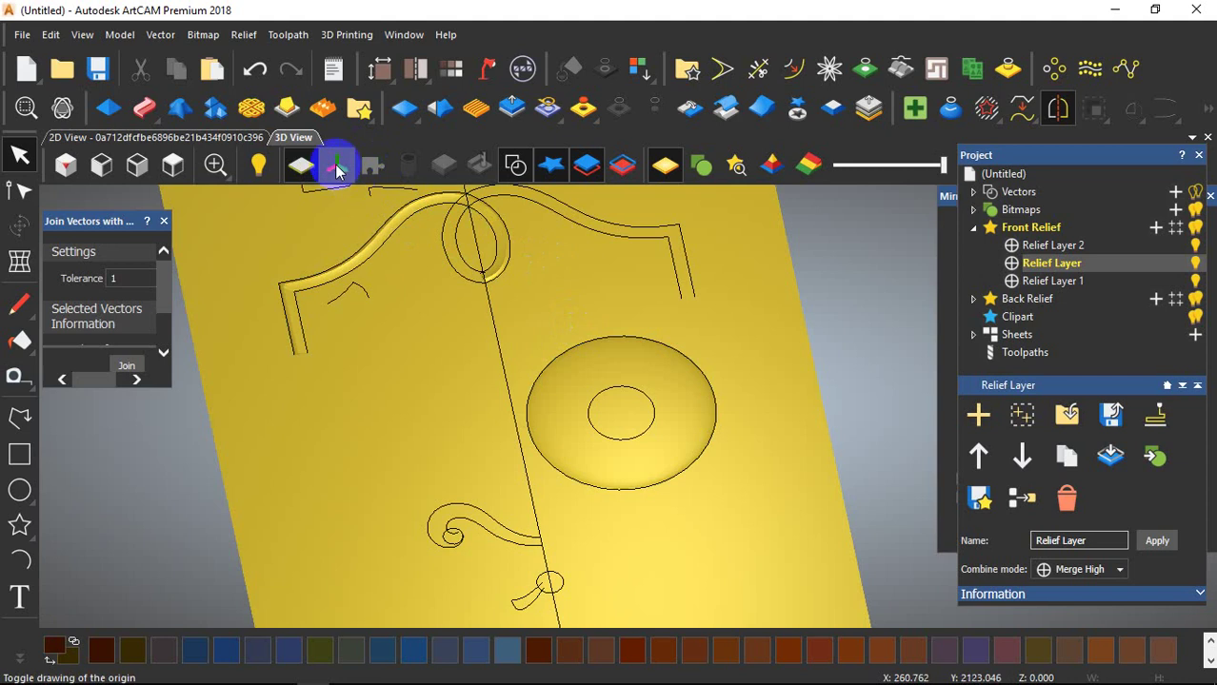
Examine the origin axes at the door panel's corner, hiding the origin drawing and showing it again.
scroll(457, 329, "down", 7)
scroll(522, 557, "up", 2)
scroll(627, 536, "up", 8)
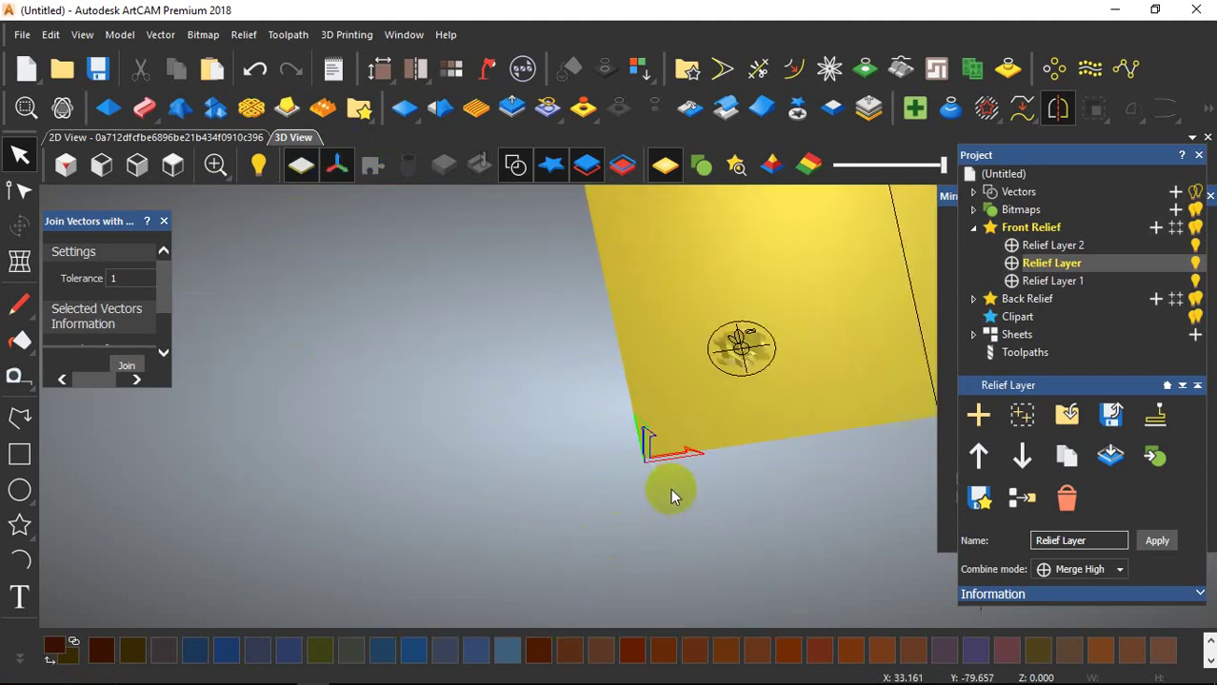
left_click_drag(579, 473, 404, 269)
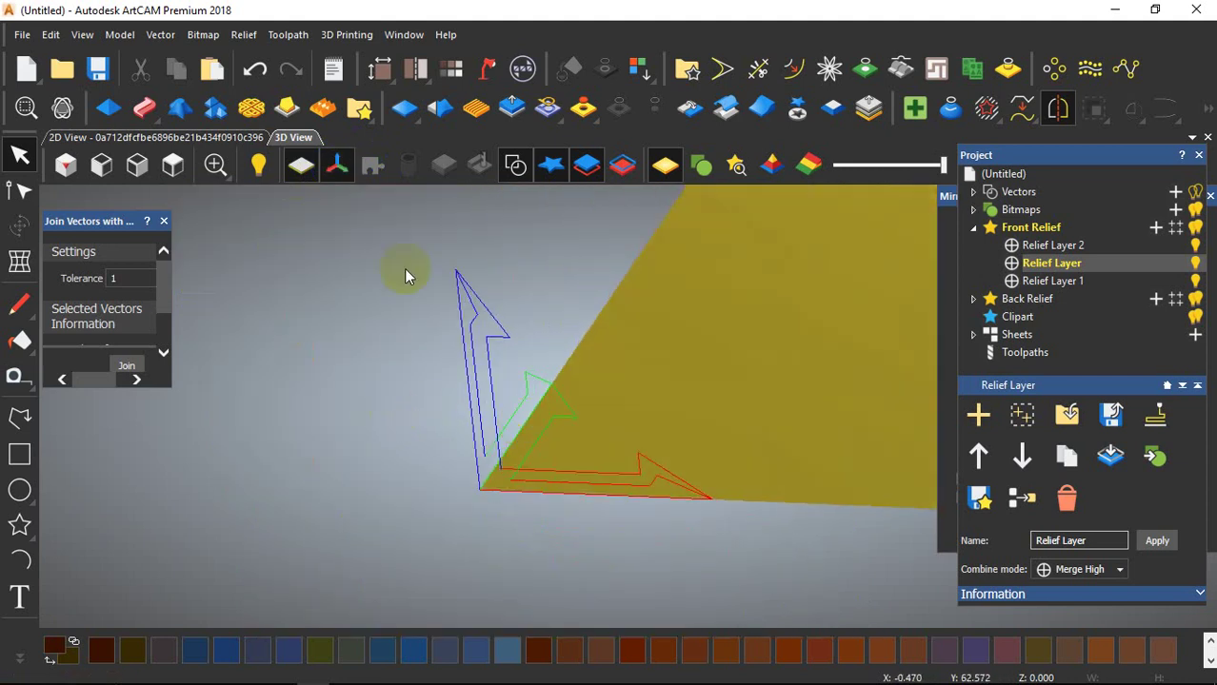
left_click(344, 174)
left_click(338, 169)
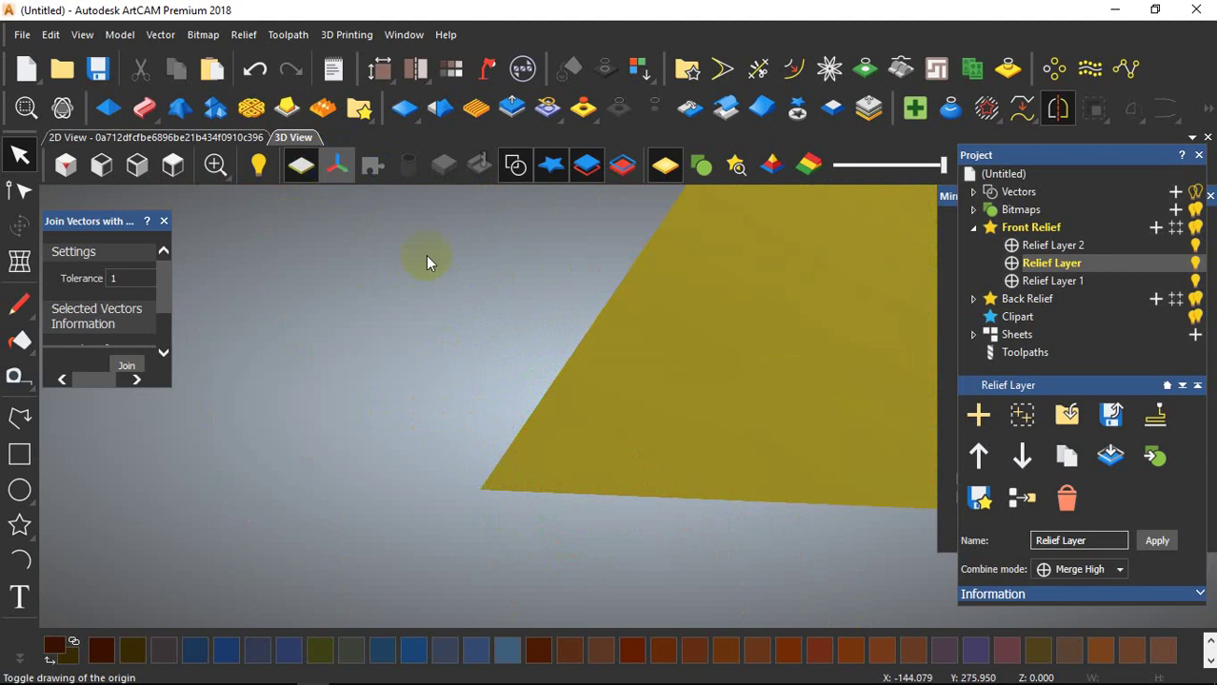
Draw a rectangle about 143 by 136 mm beside the dome, across the centre line, with the model viewed from above.
left_click(182, 169)
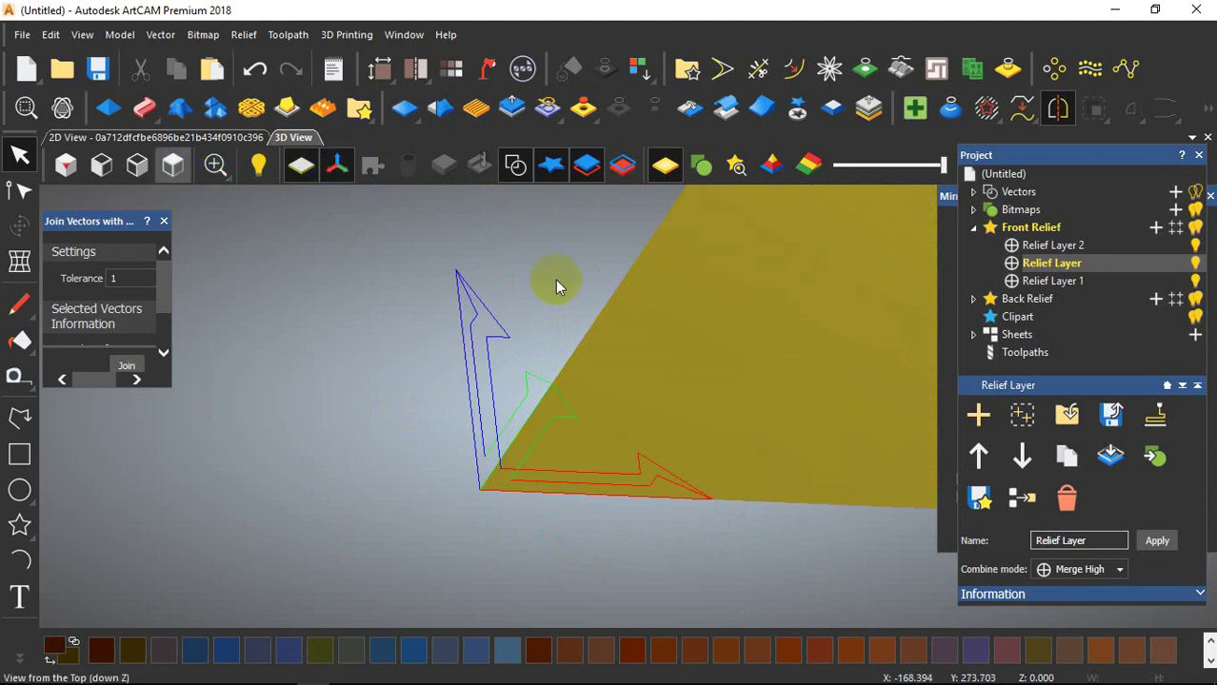
scroll(649, 345, "up", 5)
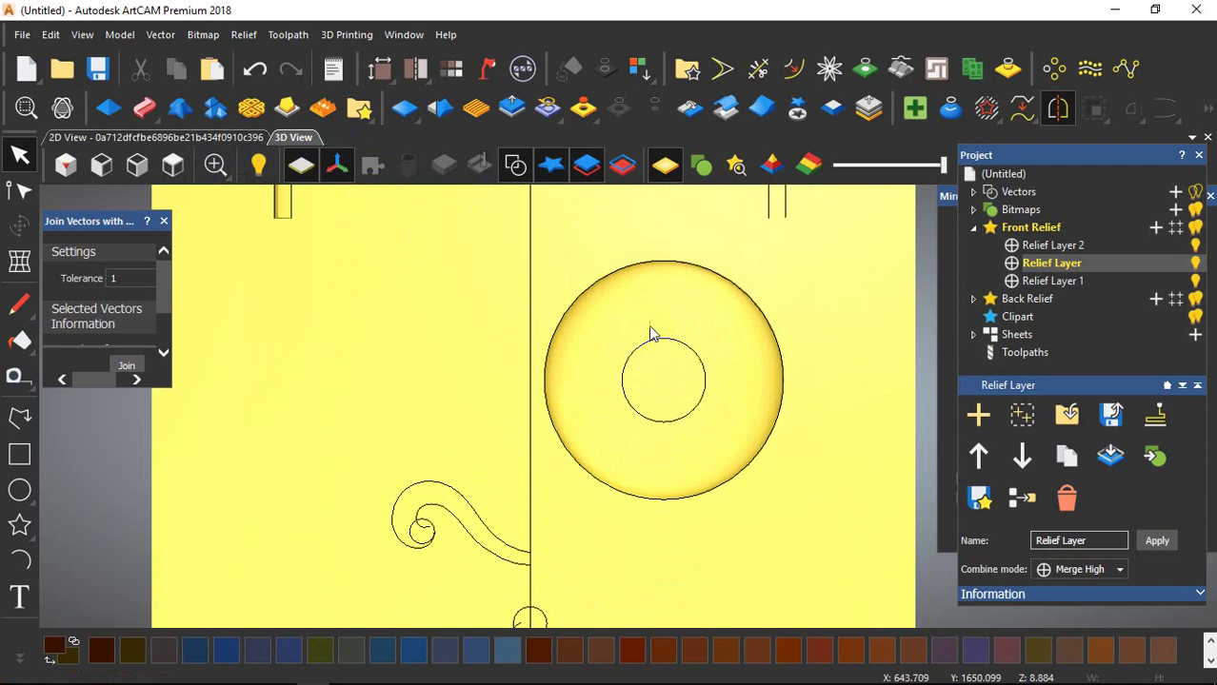
scroll(465, 424, "down", 2)
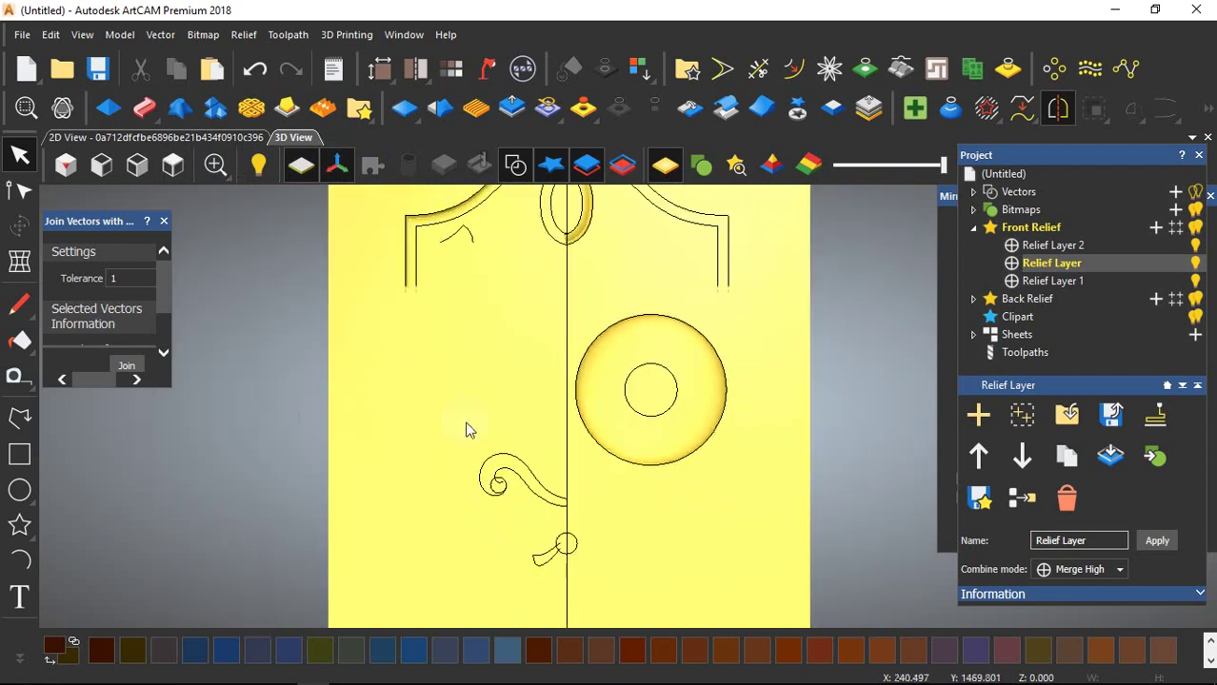
left_click(20, 457)
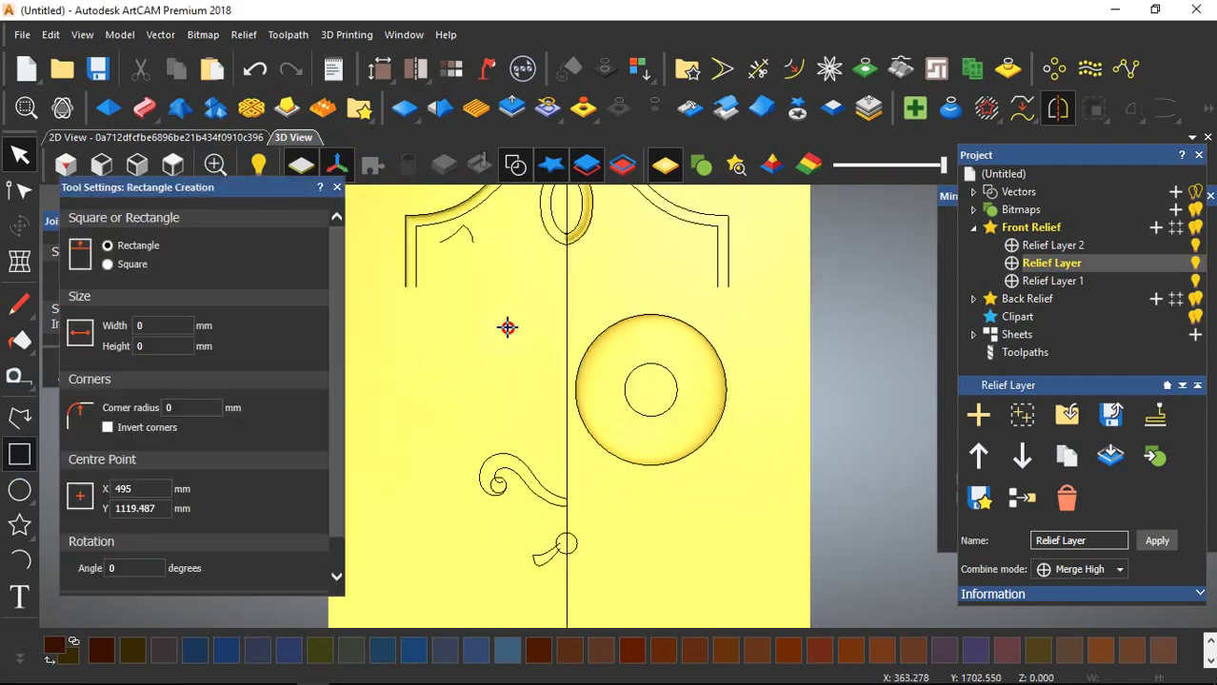
left_click_drag(512, 311, 513, 310)
Add a plane shape with a 30 mm start height to the relief inside the rectangle using the Shape Editor, and close the tool.
left_click(108, 109)
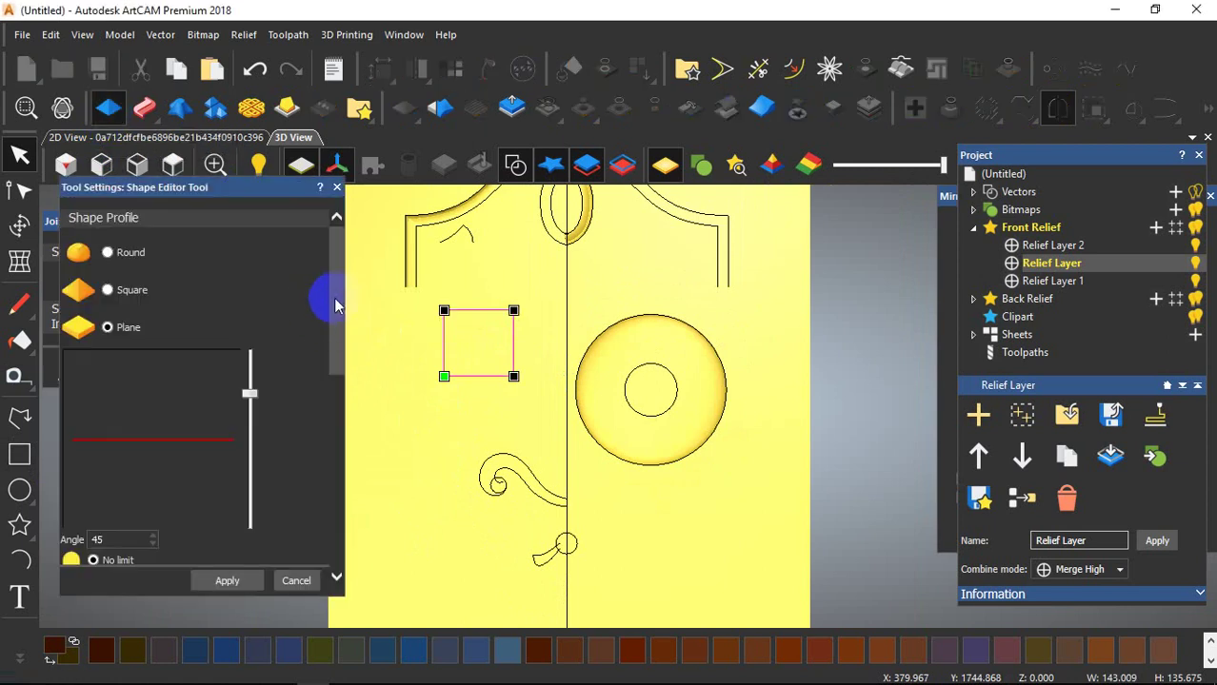
left_click_drag(338, 335, 338, 375)
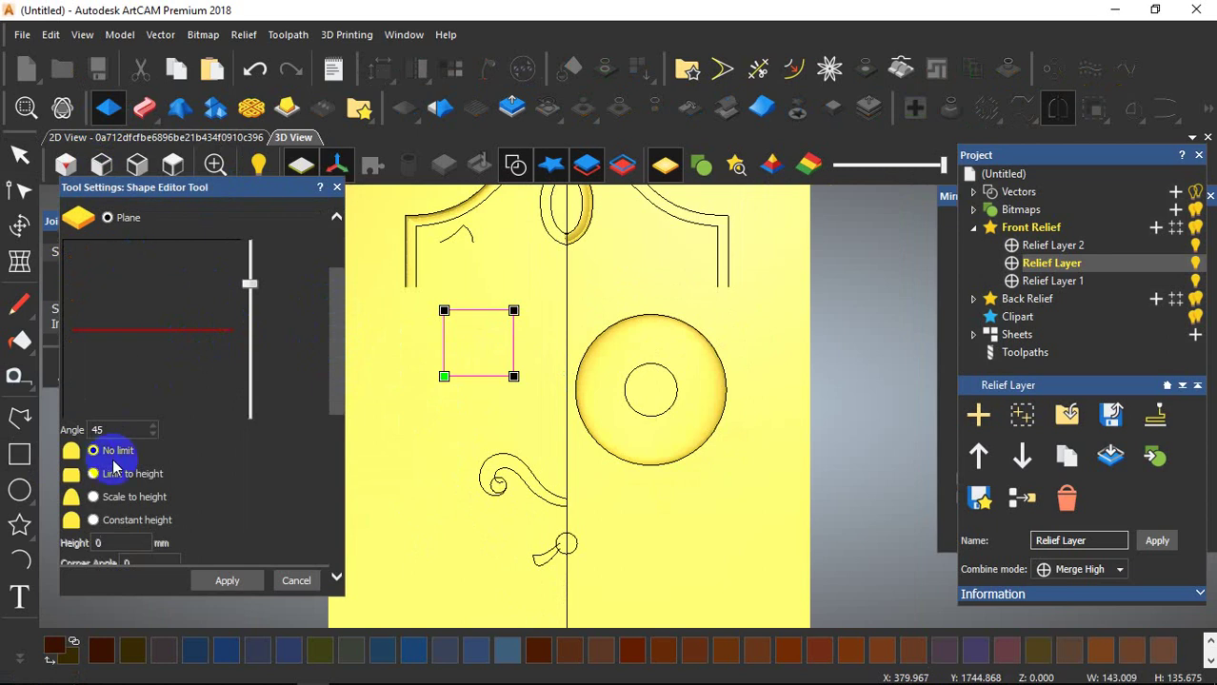
scroll(302, 318, "down", 1)
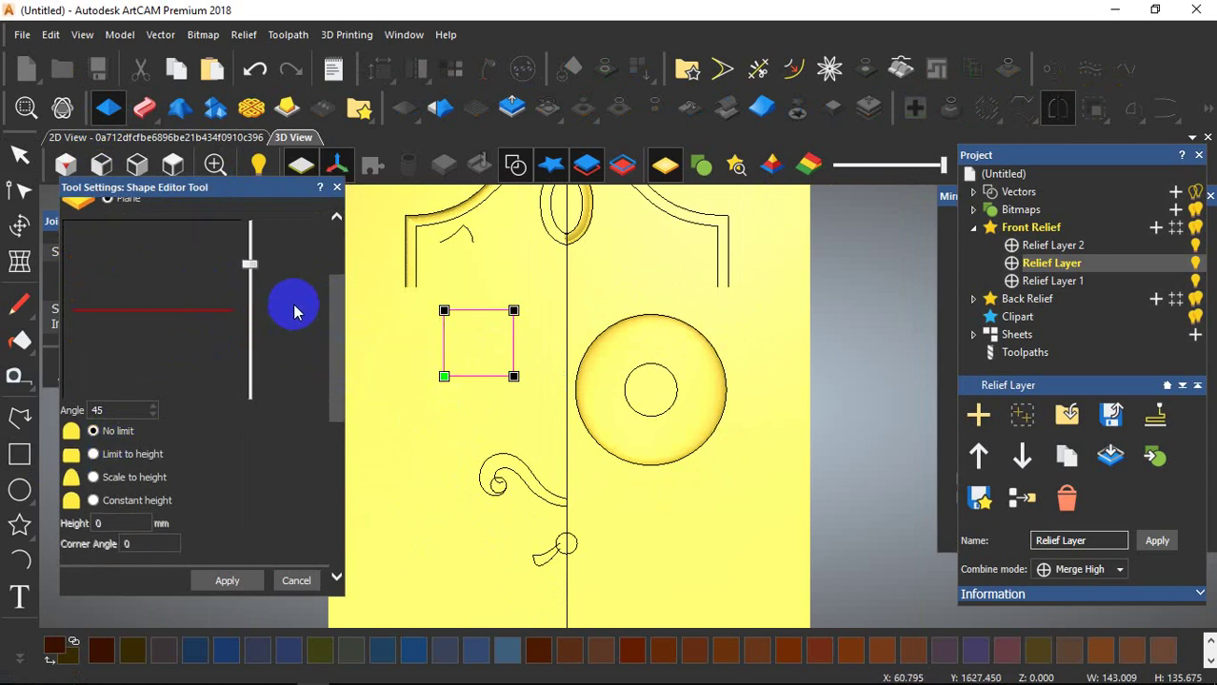
left_click_drag(342, 321, 339, 273)
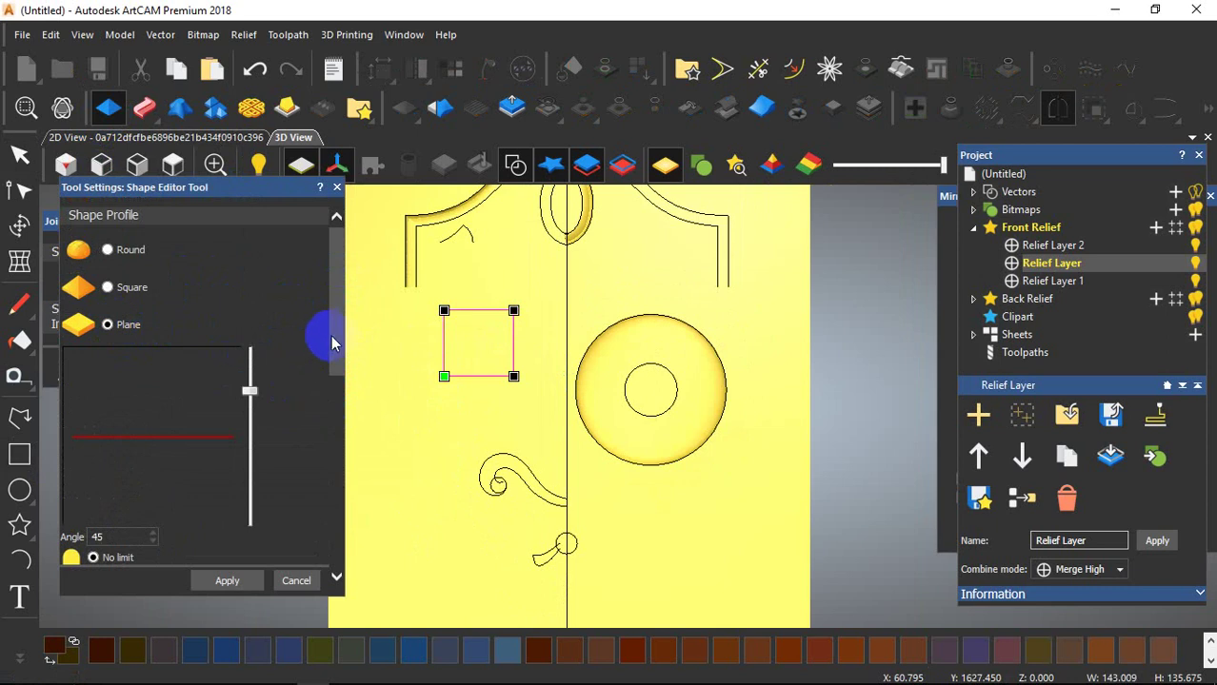
left_click_drag(328, 329, 324, 448)
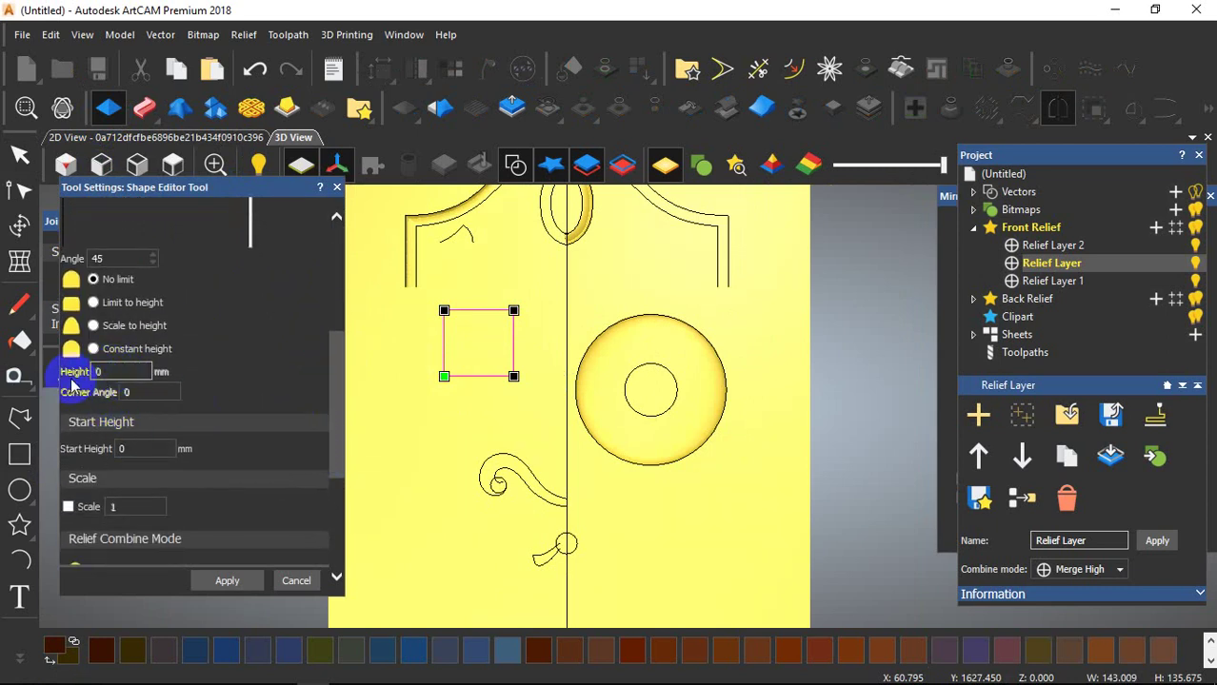
left_click_drag(144, 450, 89, 470)
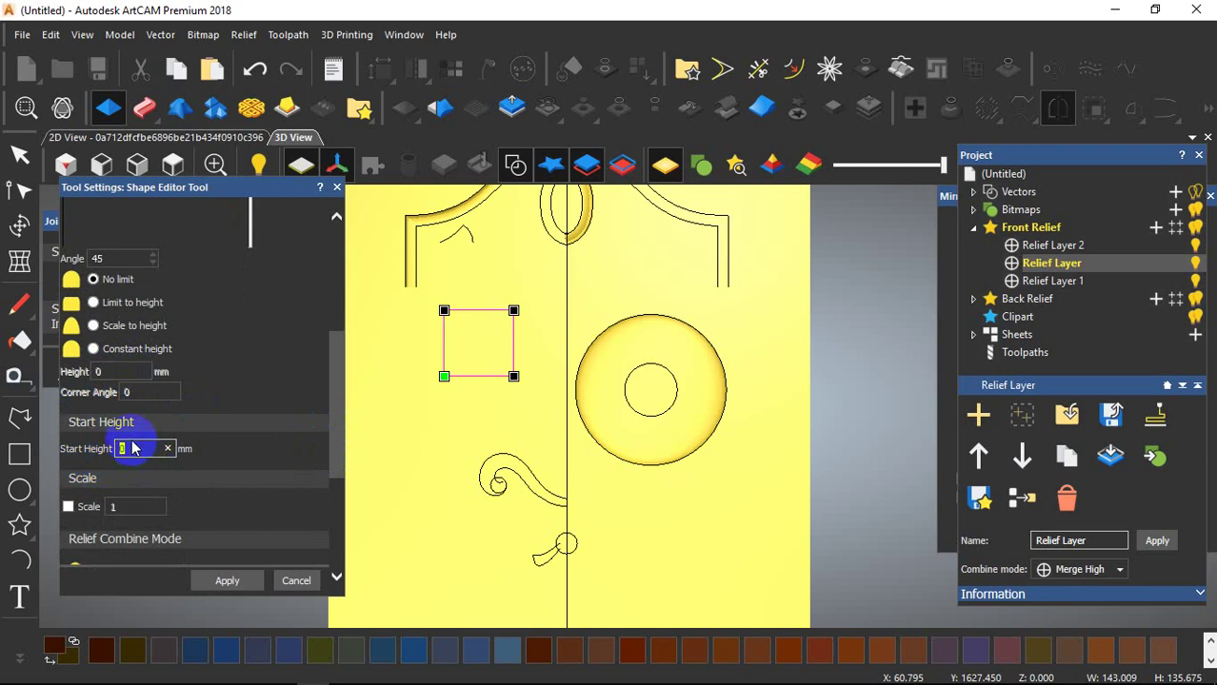
type("30")
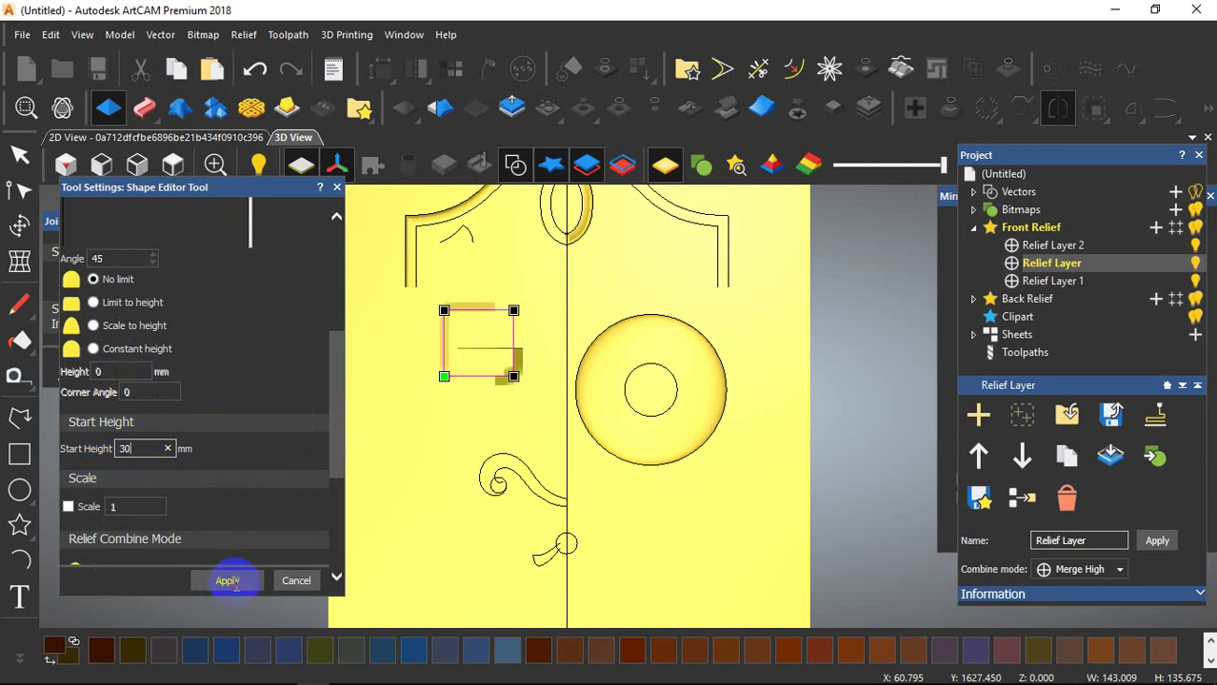
left_click(227, 580)
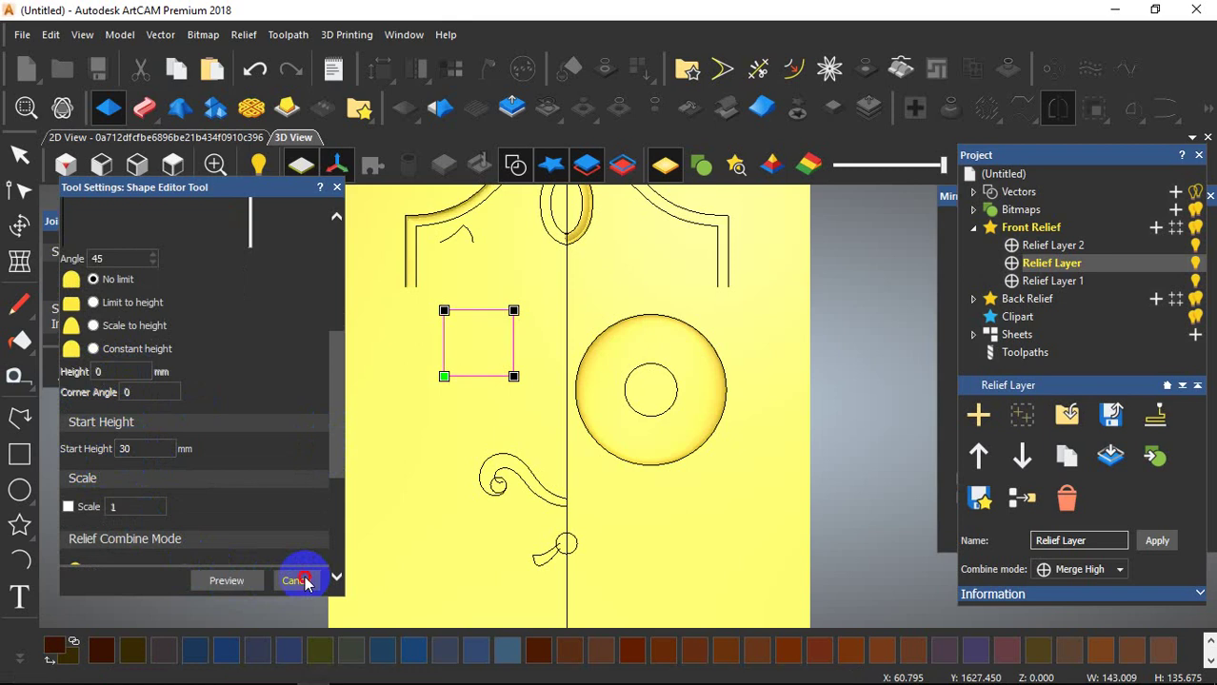
left_click(363, 487)
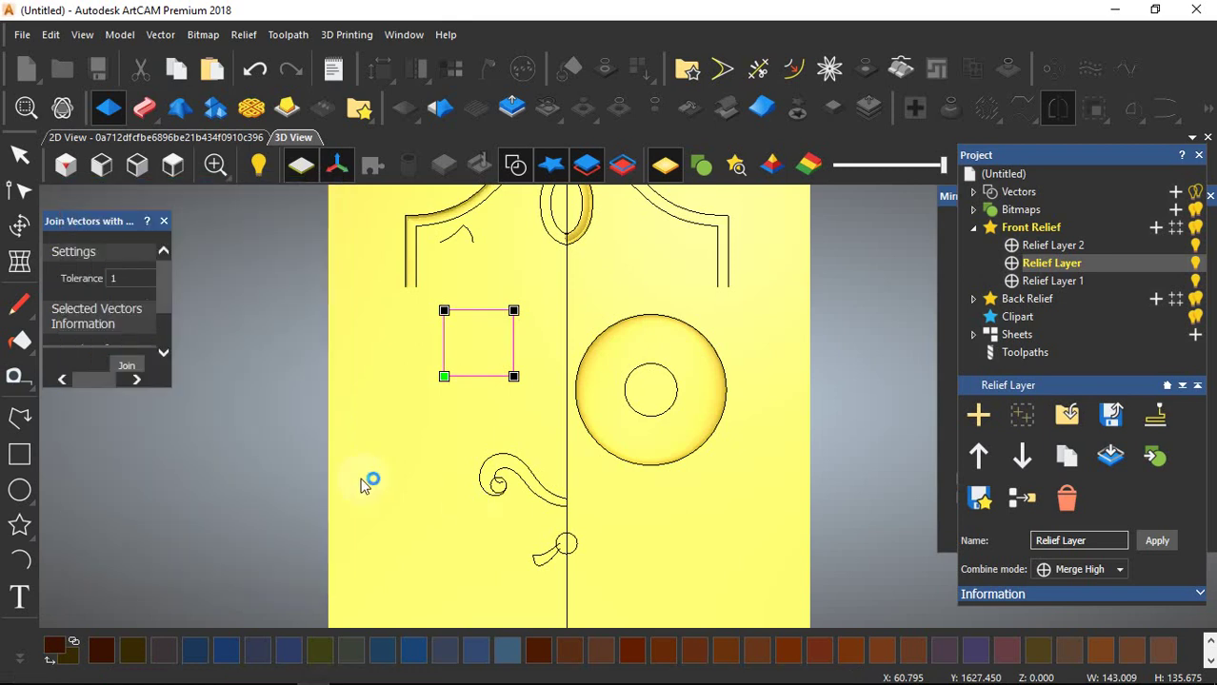
Add a 40-degree draft that adds material around the raised rectangular block.
scroll(573, 405, "down", 3)
scroll(644, 416, "up", 2)
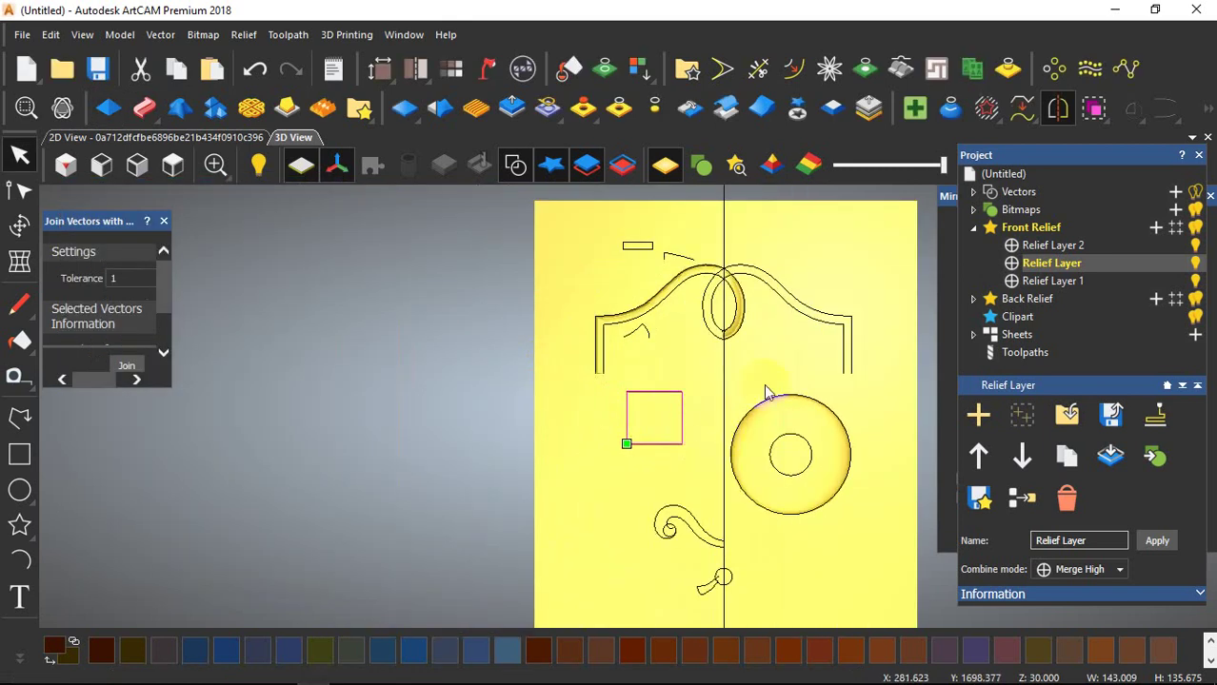
left_click_drag(674, 395, 586, 356)
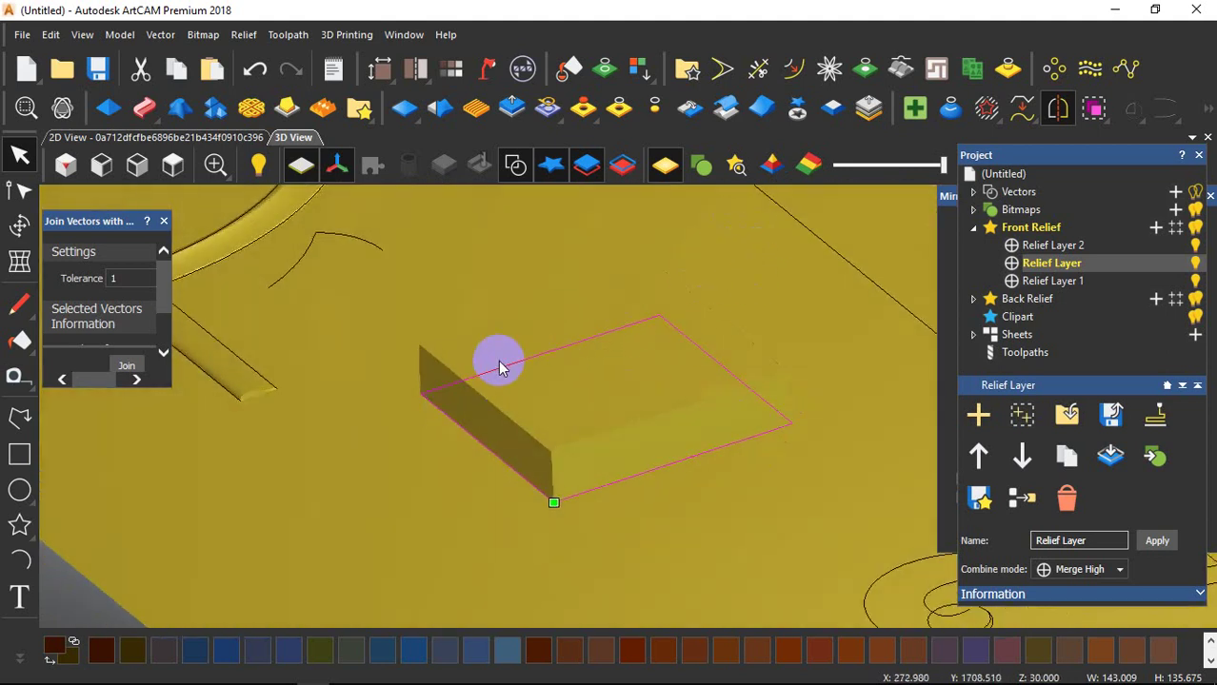
left_click(831, 112)
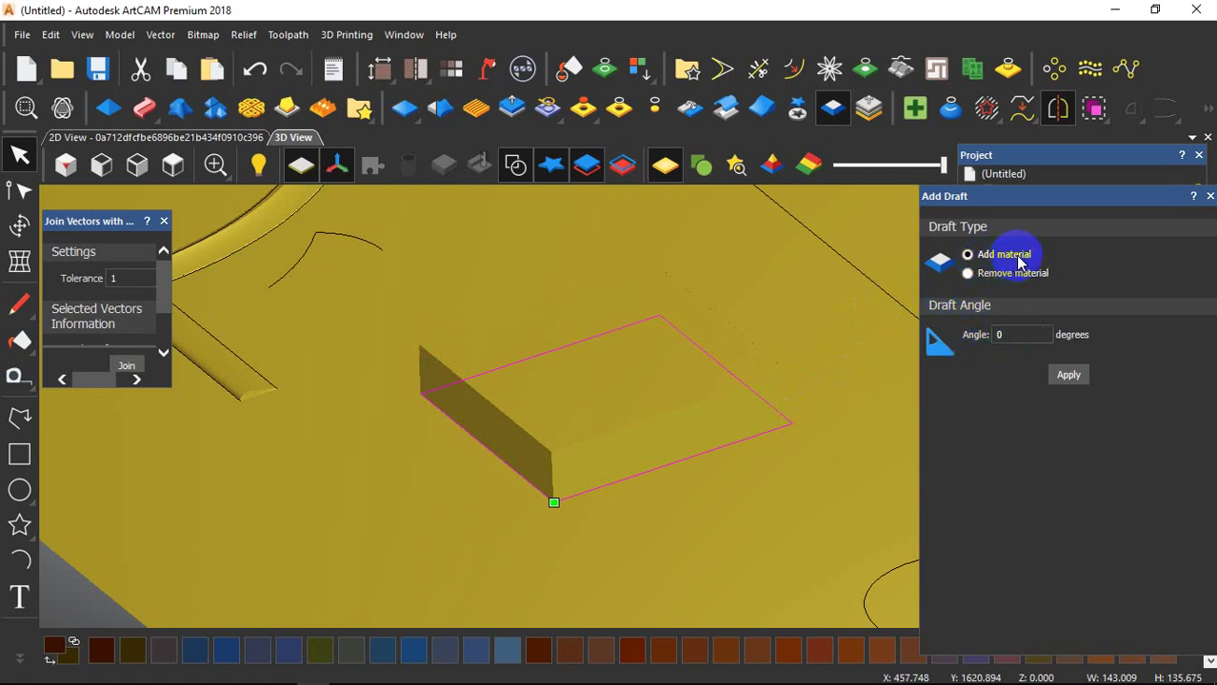
double_click(1009, 335)
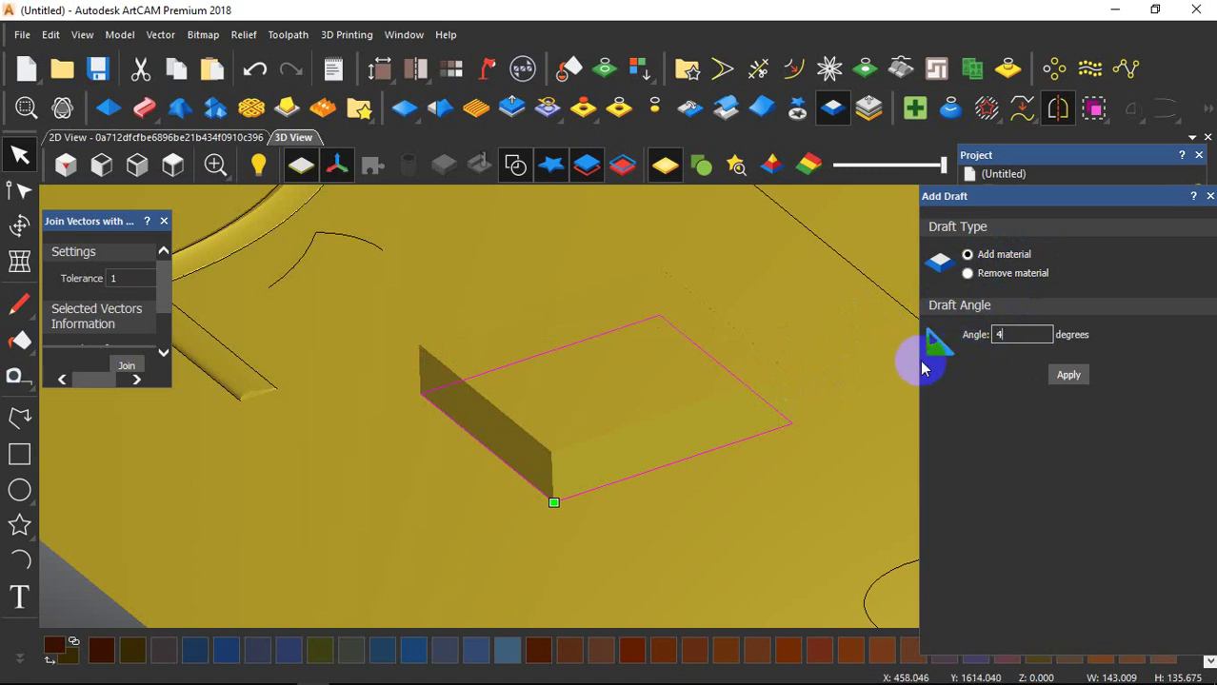
left_click(1067, 374)
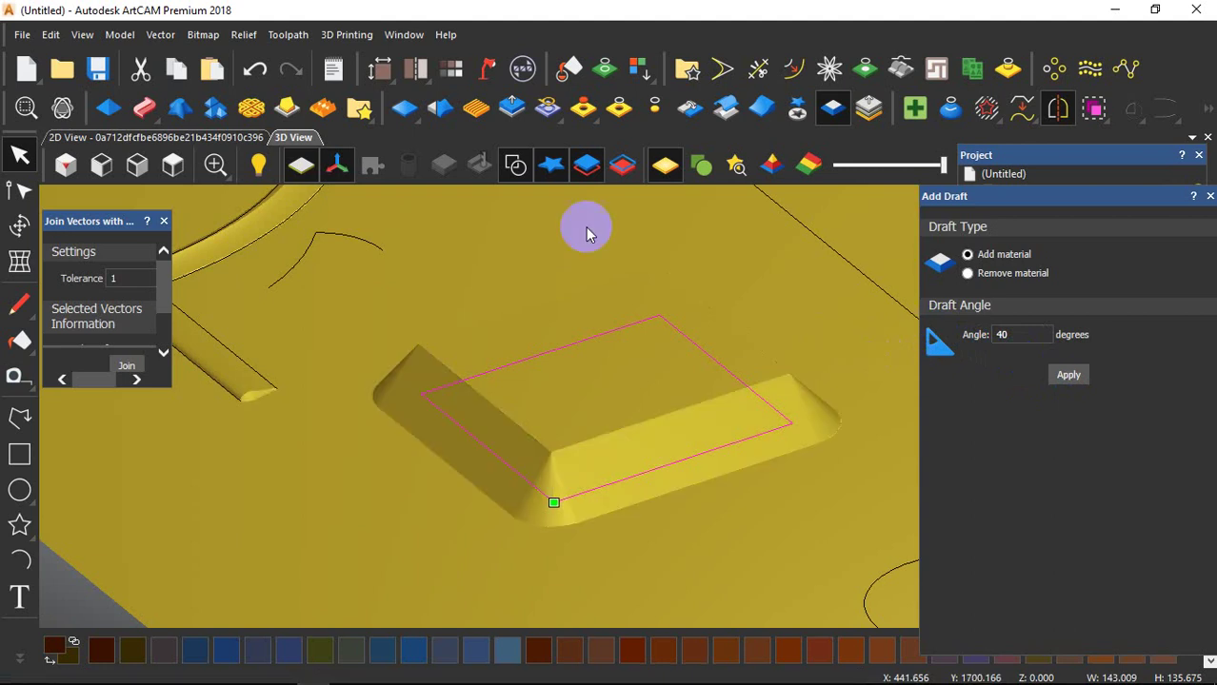
Examine the block's drafted walls in 3D and from above, comparing them with the rectangle vector and leaving it selected.
right_click_drag(573, 472, 559, 581)
left_click_drag(560, 582, 860, 381)
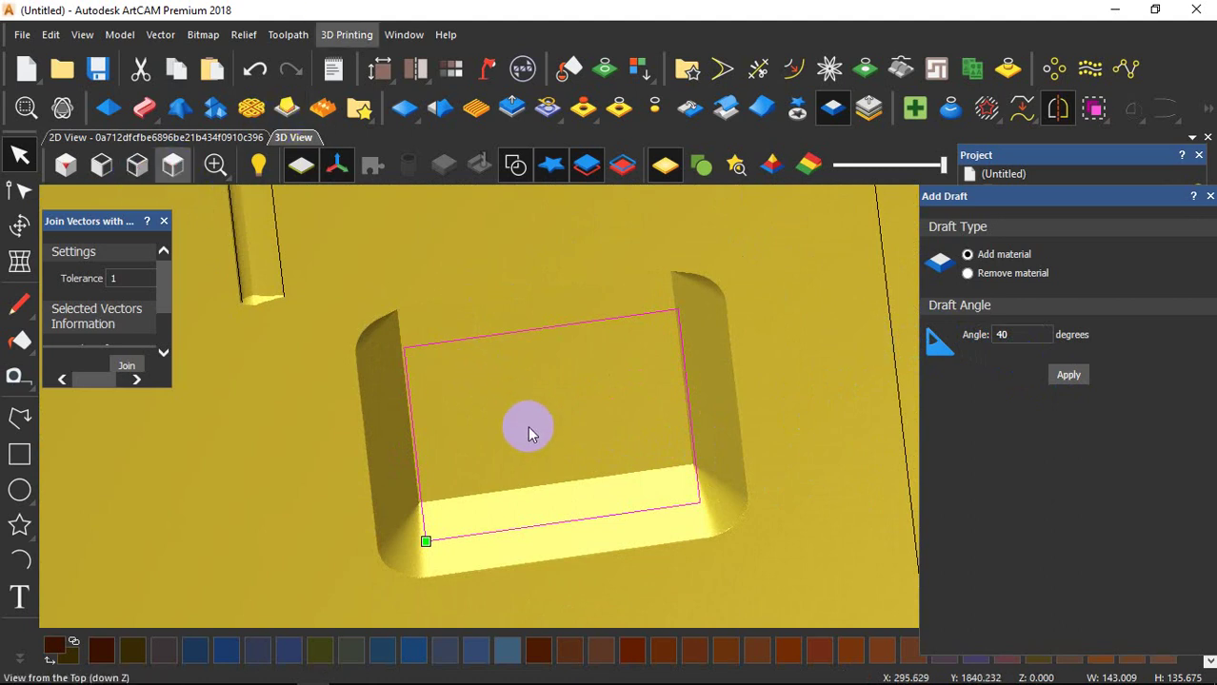
key("2")
scroll(607, 339, "up", 3)
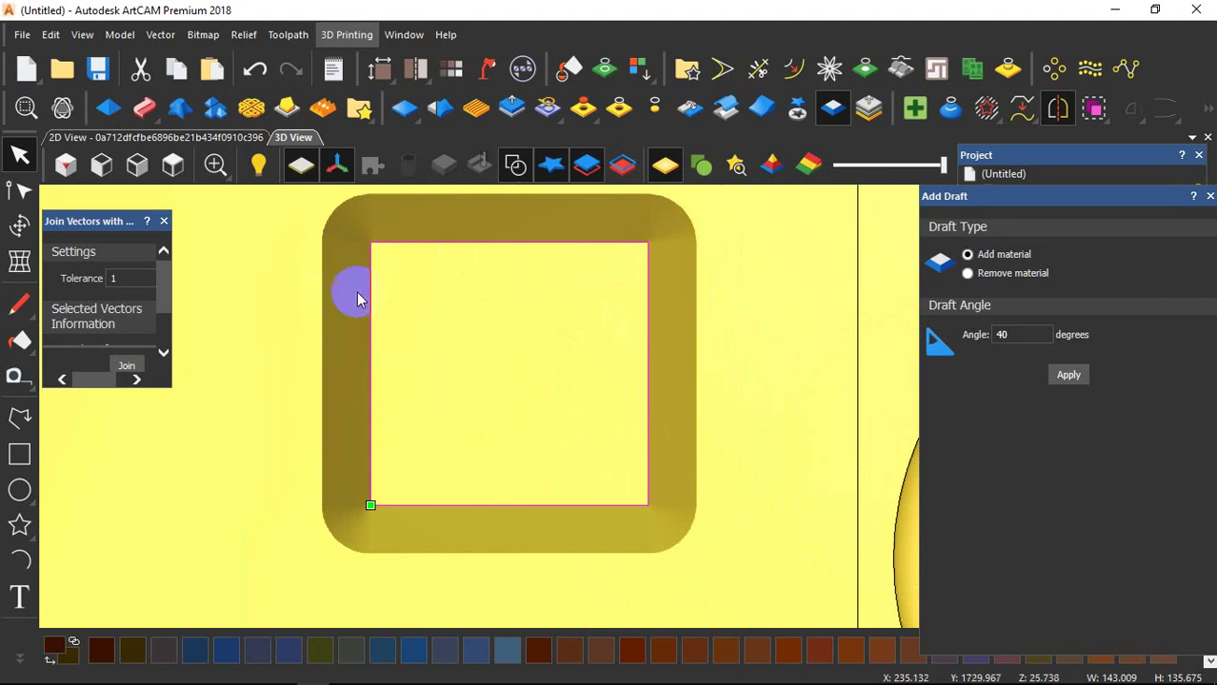
left_click(473, 255)
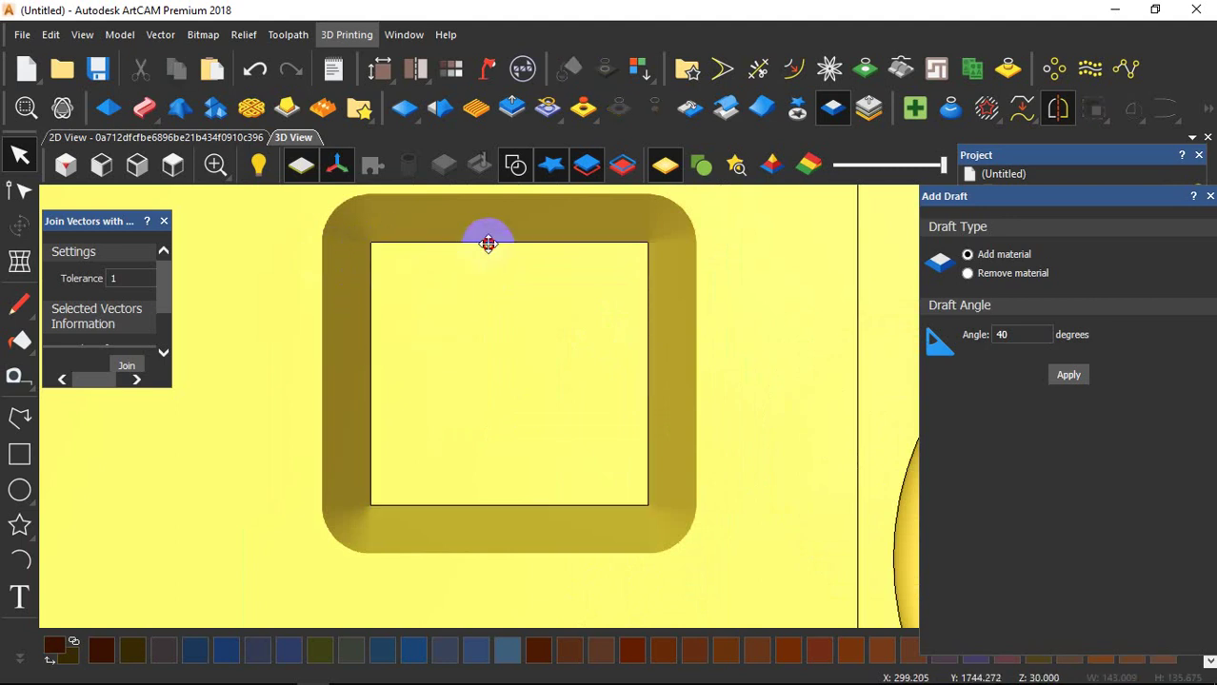
left_click(487, 244)
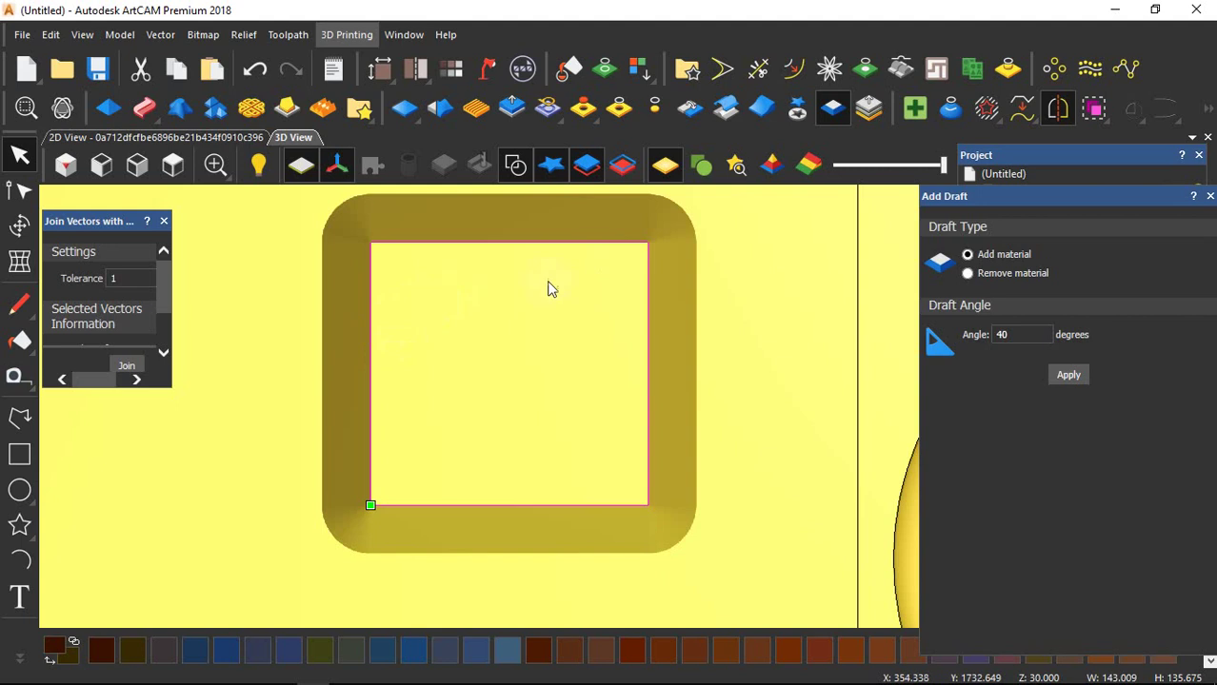
Undo the added-material draft and apply a 40-degree draft to the block that removes material instead.
left_click(254, 69)
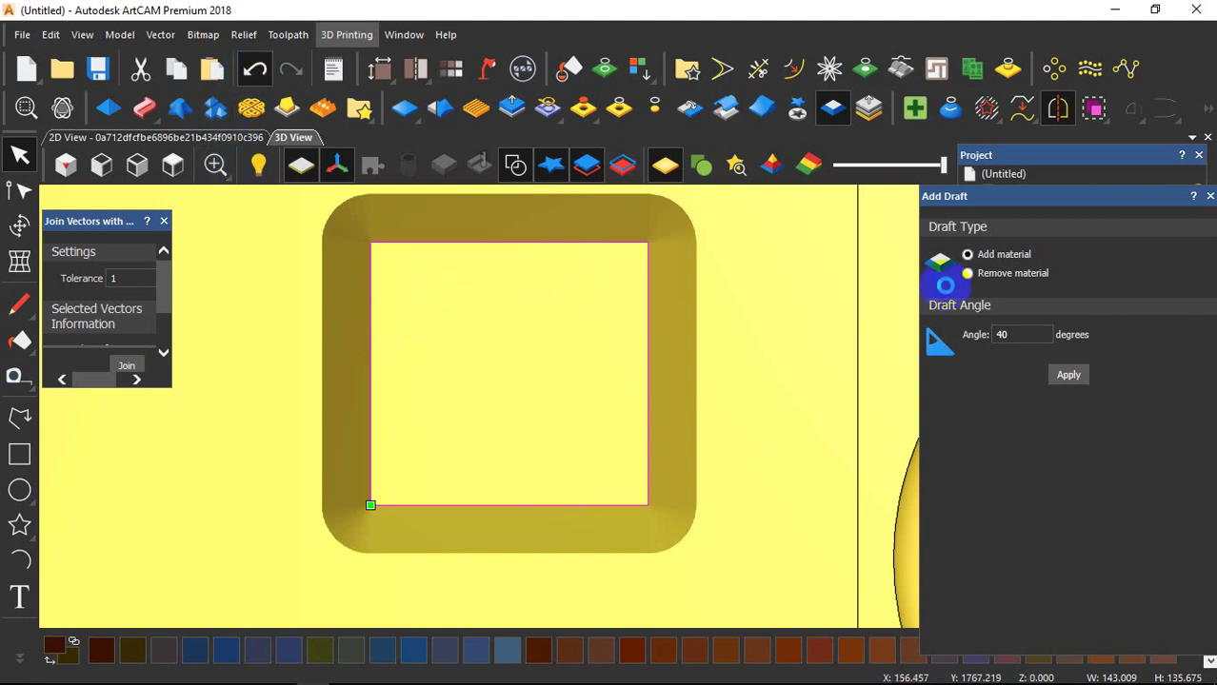
left_click(968, 275)
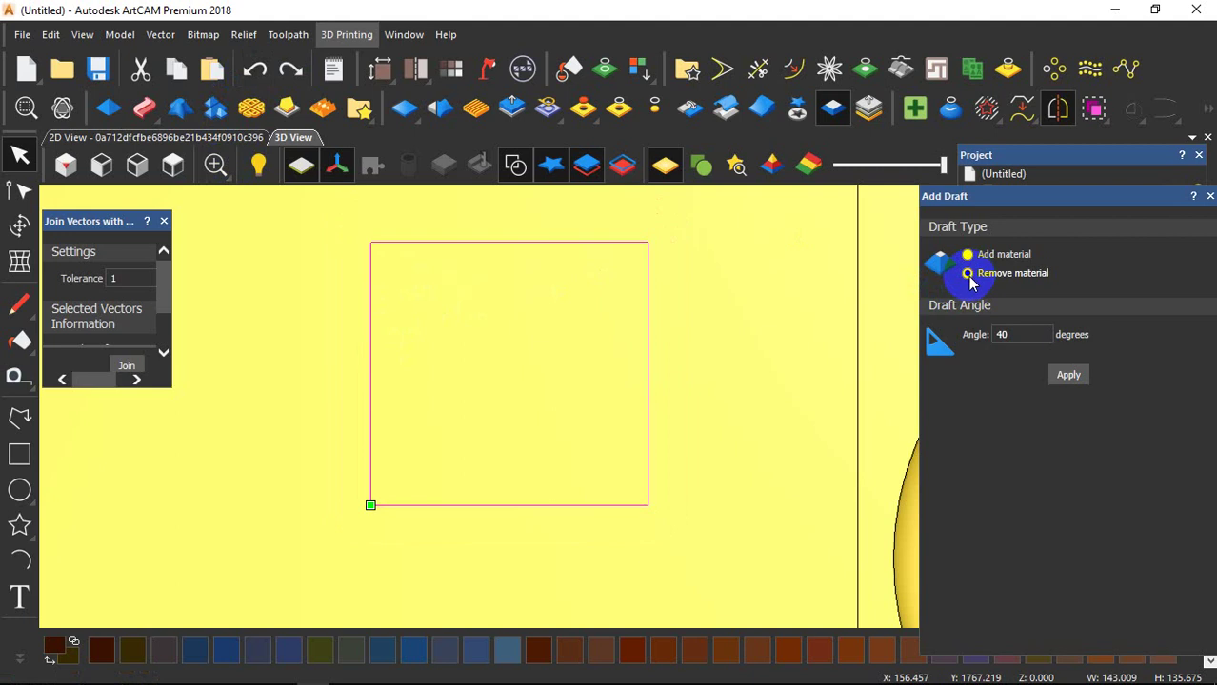
left_click(1066, 376)
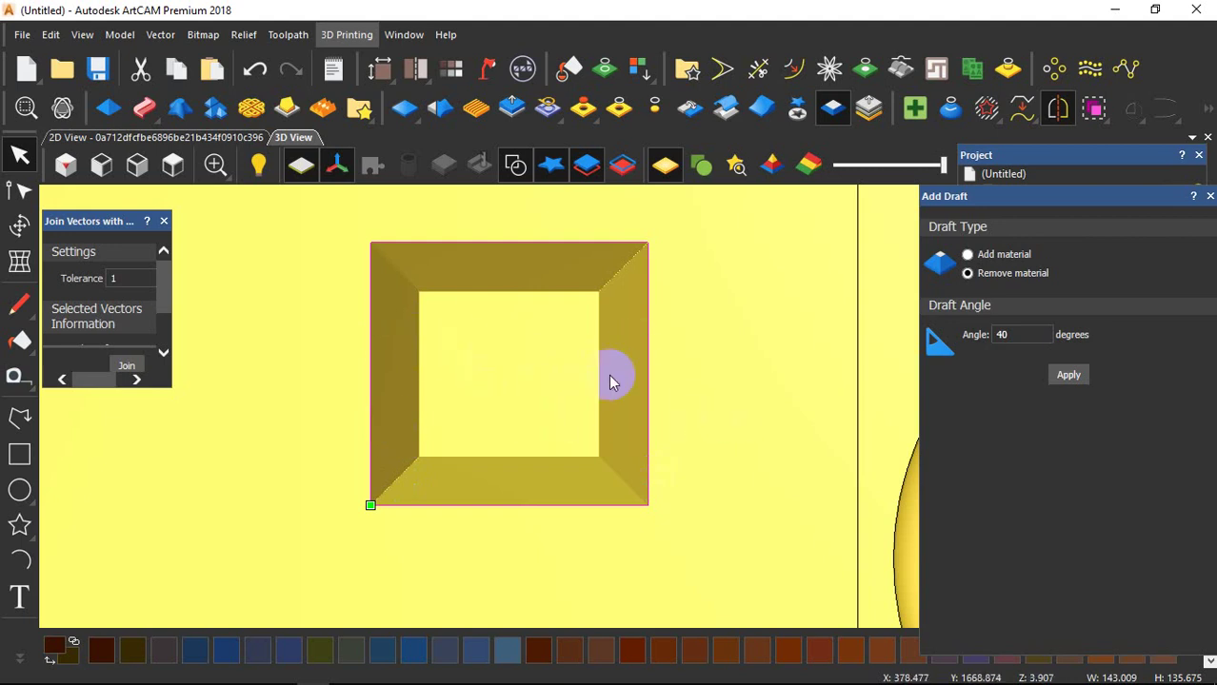
Zero the relief inside the selected rectangle vector around the drafted block.
scroll(631, 343, "down", 4)
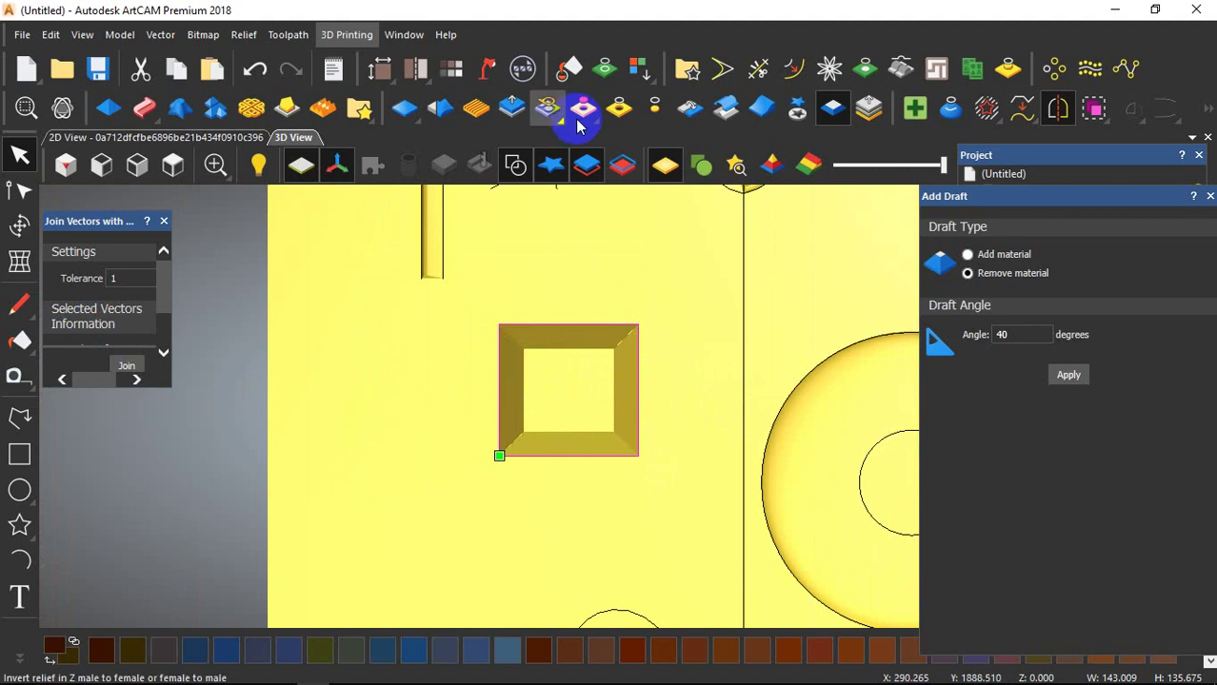
left_click(619, 107)
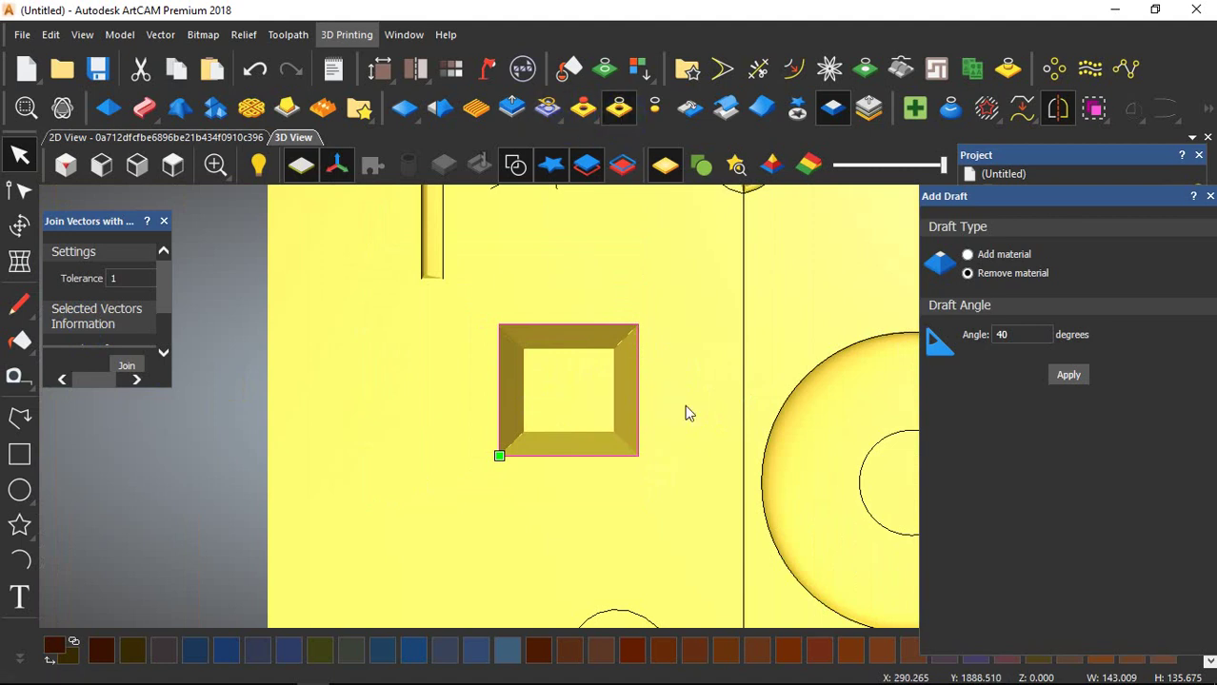
Draw a smooth S-shaped polyline about 113 mm wide and 274 mm tall running diagonally across the rectangle vector.
double_click(1021, 339)
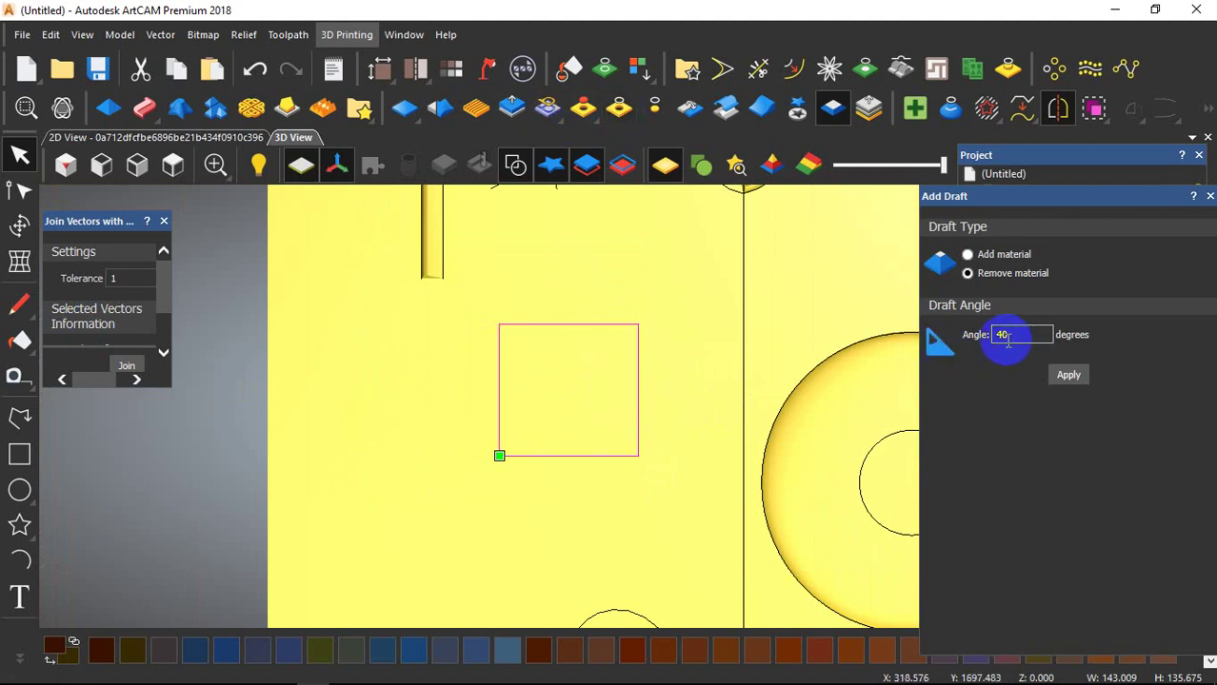
left_click(23, 455)
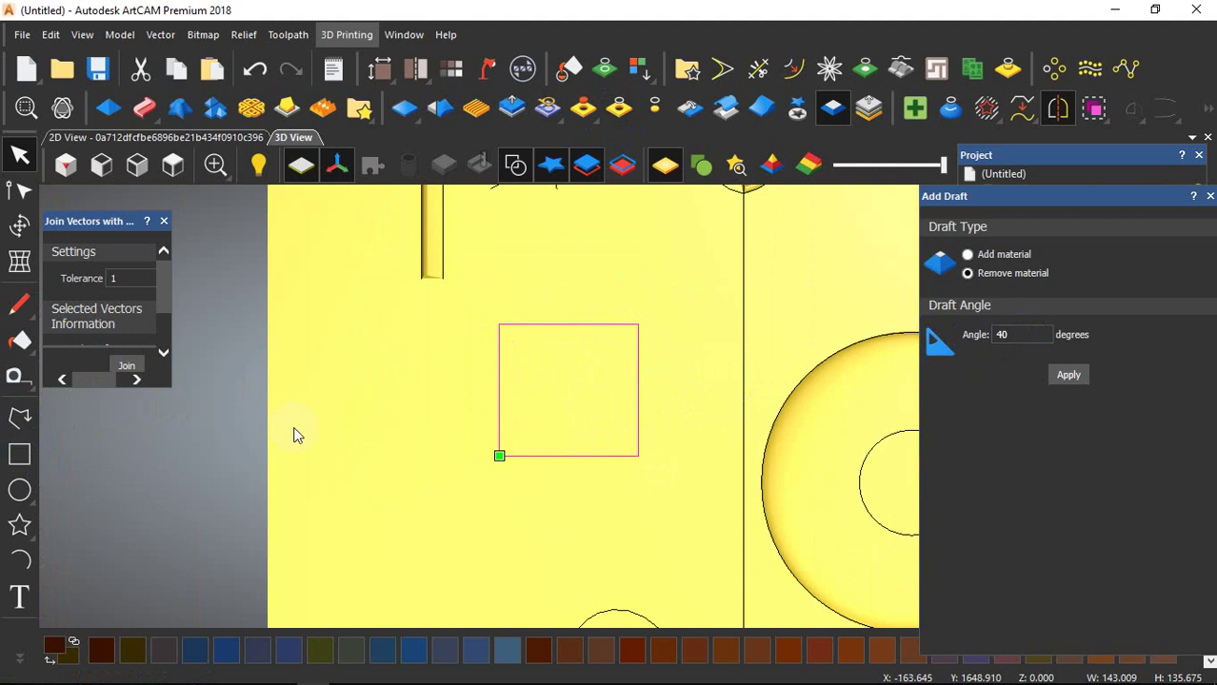
left_click(20, 416)
left_click(535, 239)
left_click(539, 310)
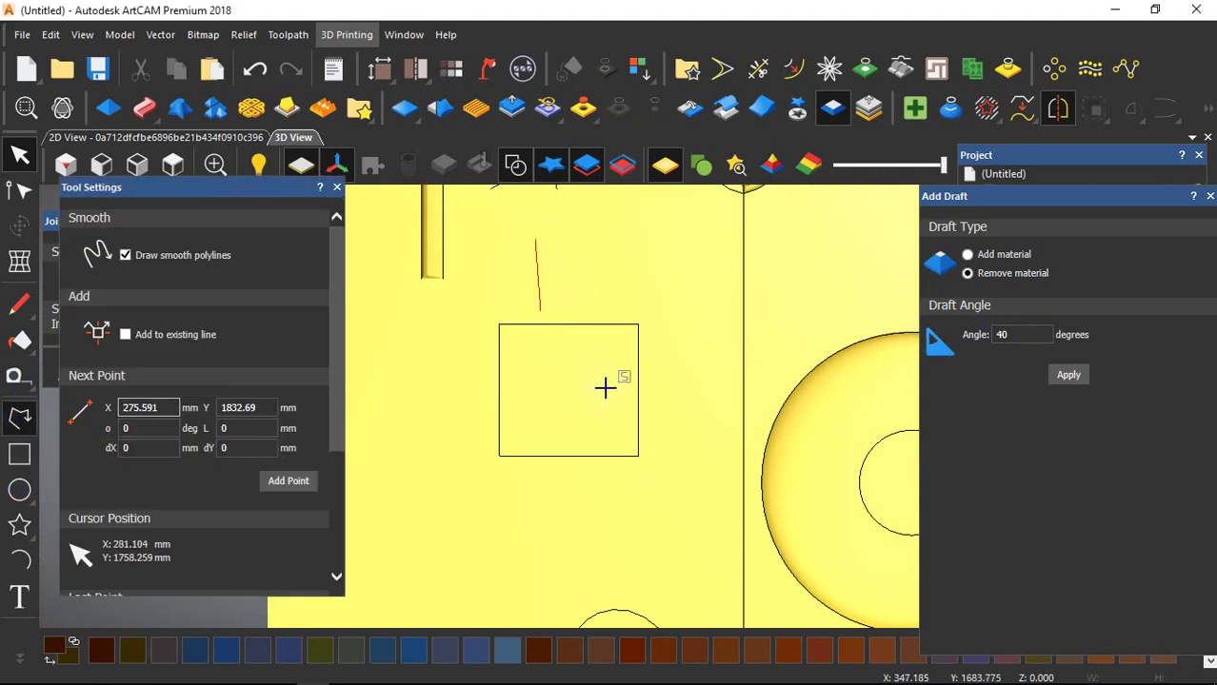
left_click(616, 400)
left_click(644, 504)
right_click(644, 505)
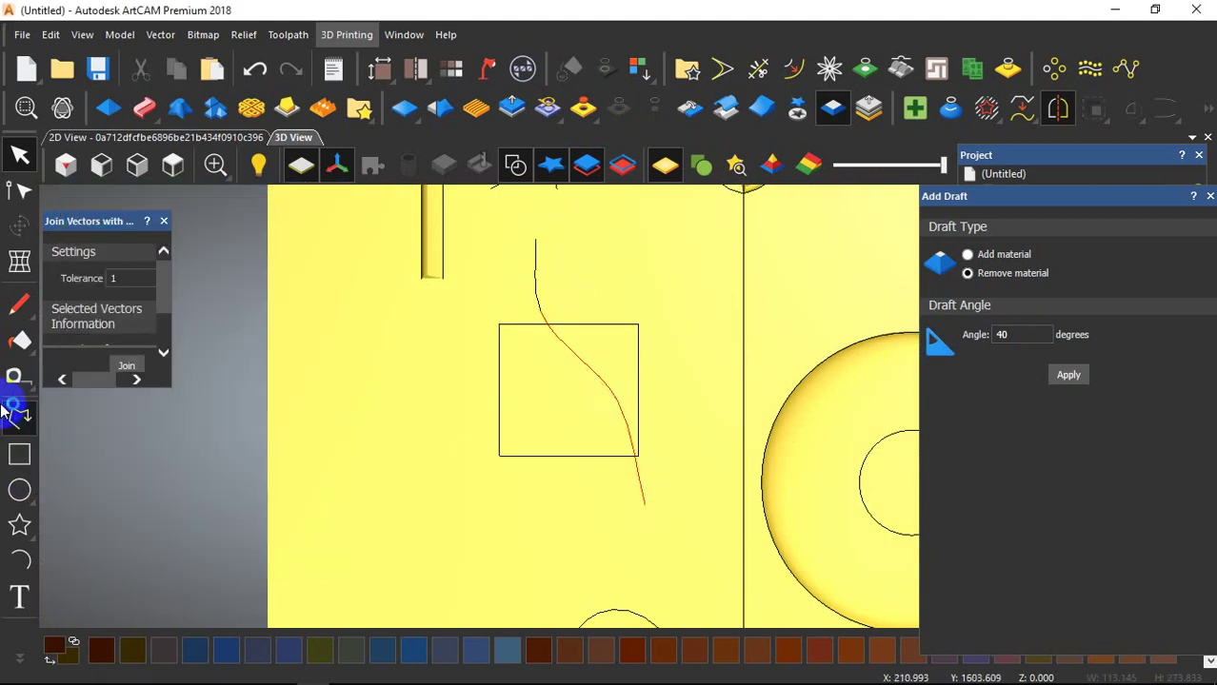
Draw a second smooth polyline from the first curve's upper end, bulging outward to form the leaf's outer edge.
left_click(8, 417)
left_click(535, 240)
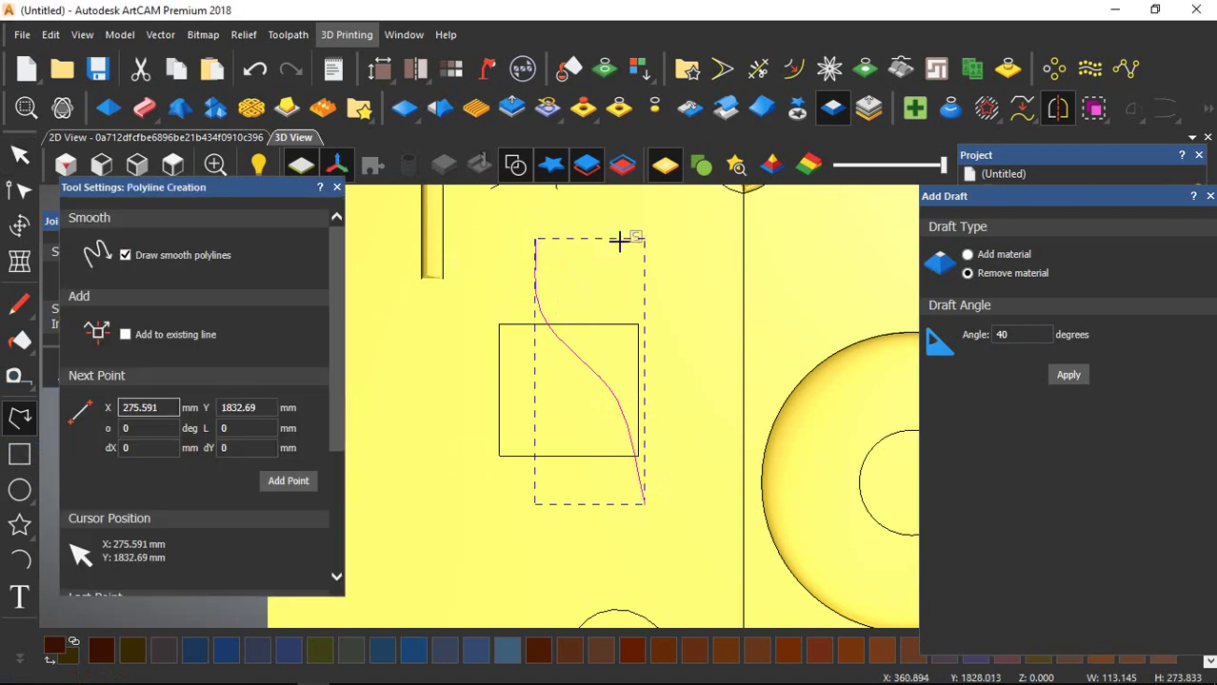
left_click(639, 237)
left_click(709, 373)
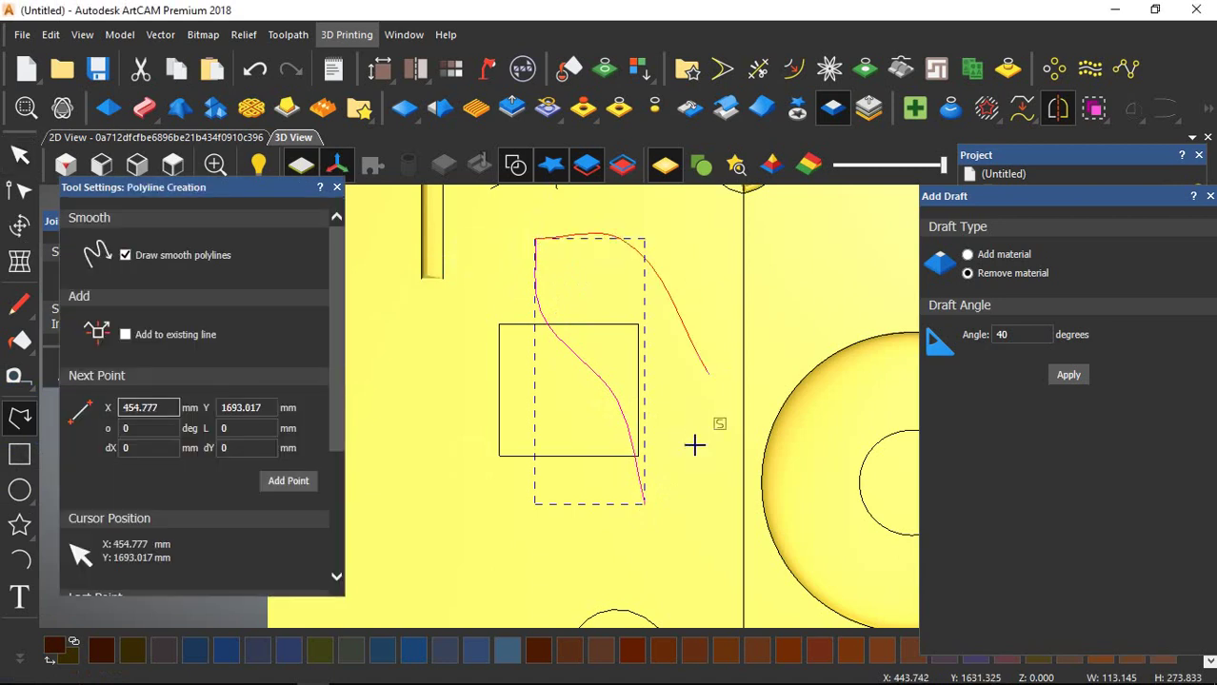
left_click(679, 492)
key("Escape")
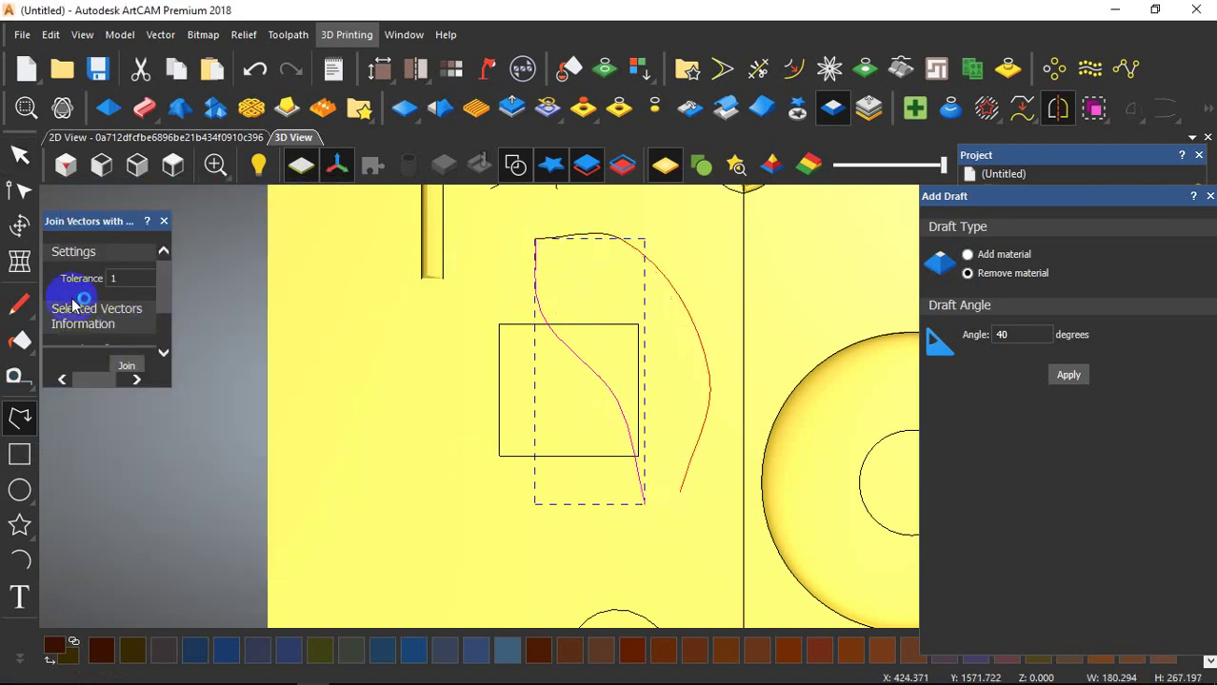
Reshape the leaf's outer curve by moving its middle node slightly inward.
left_click(19, 191)
left_click_drag(709, 374, 692, 378)
left_click(657, 335)
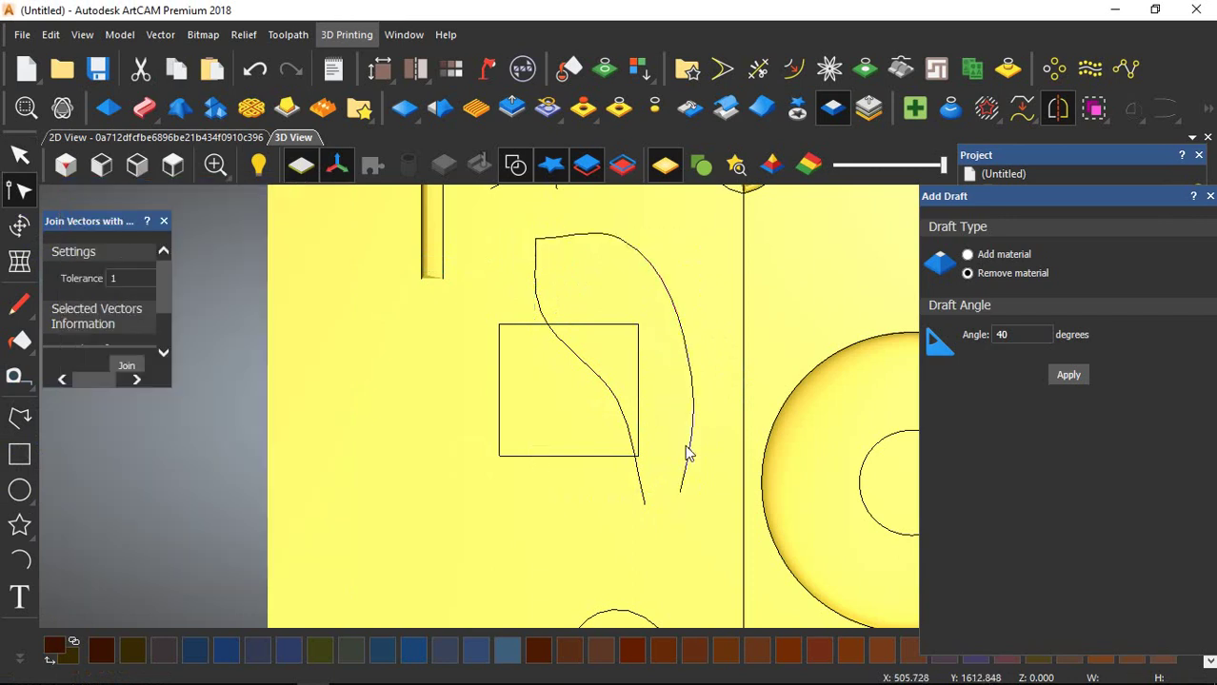
Move the small arc vector from the flower ornament up to the rectangle's upper corner between the leaf curves.
scroll(686, 446, "down", 4)
scroll(648, 493, "down", 2)
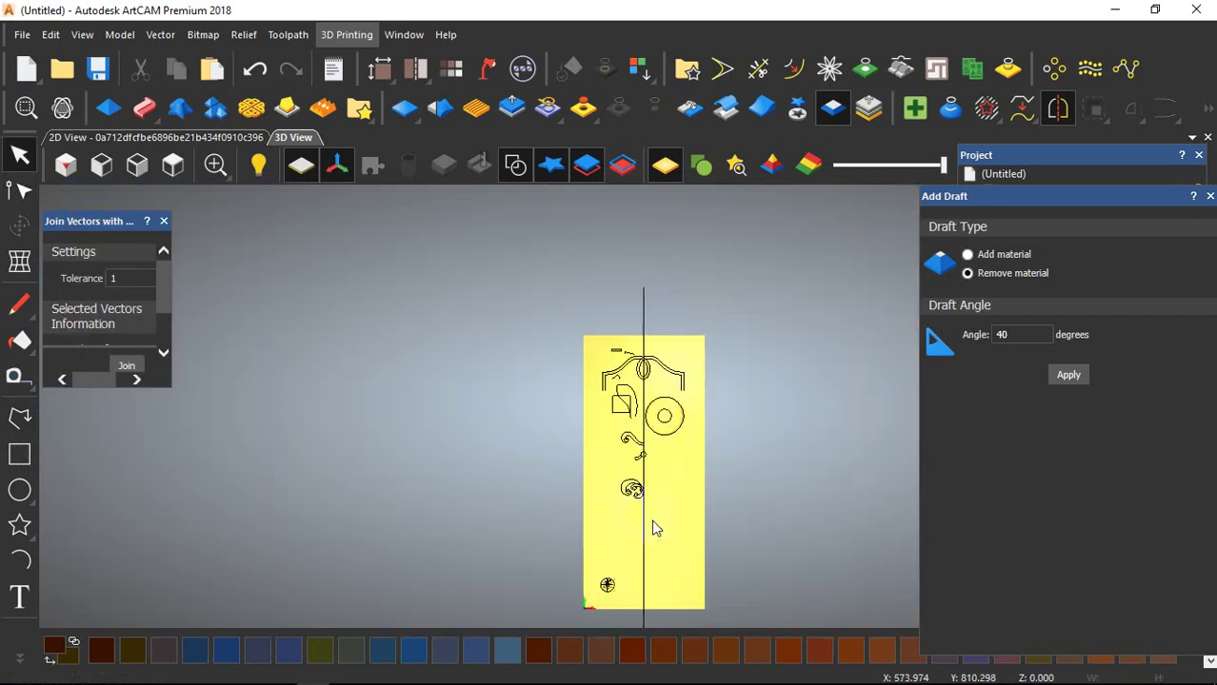
scroll(626, 555, "up", 2)
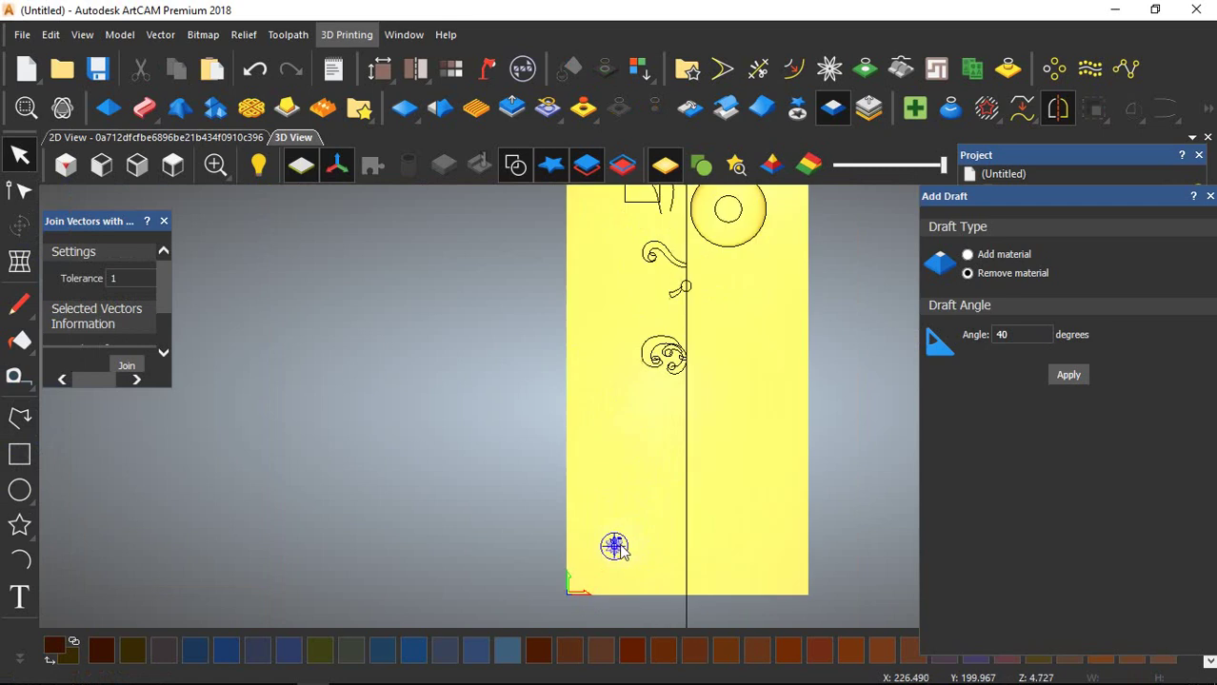
scroll(614, 546, "up", 3)
left_click(614, 533)
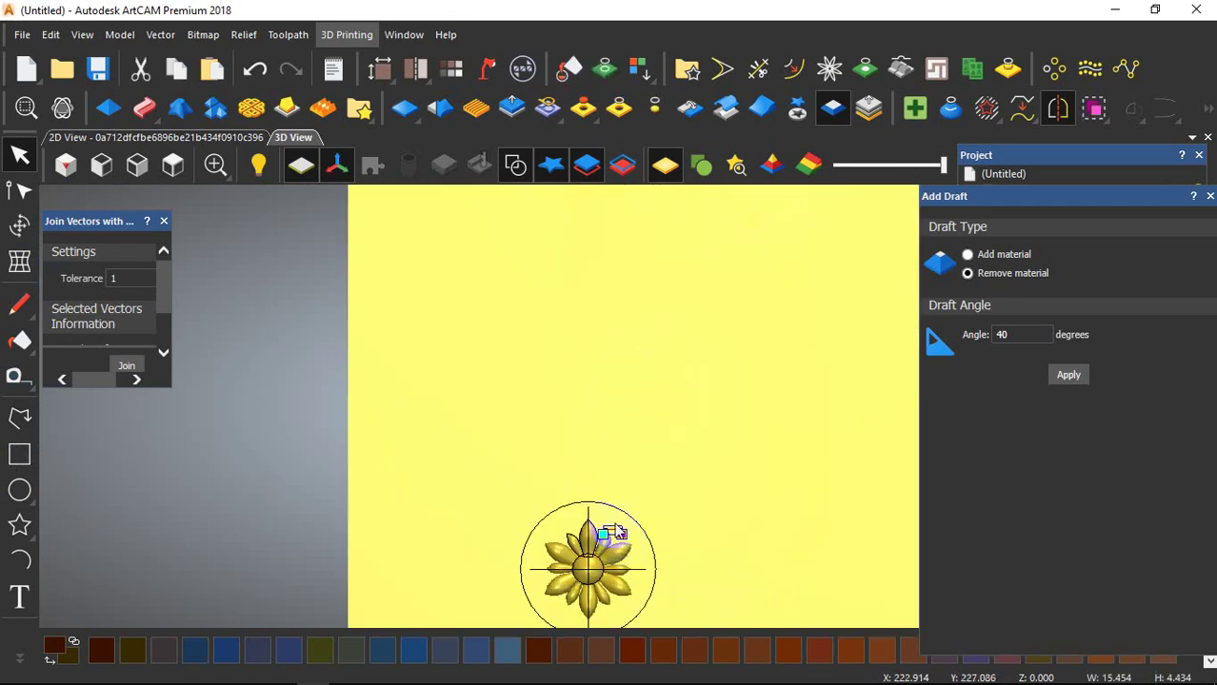
scroll(675, 327, "down", 5)
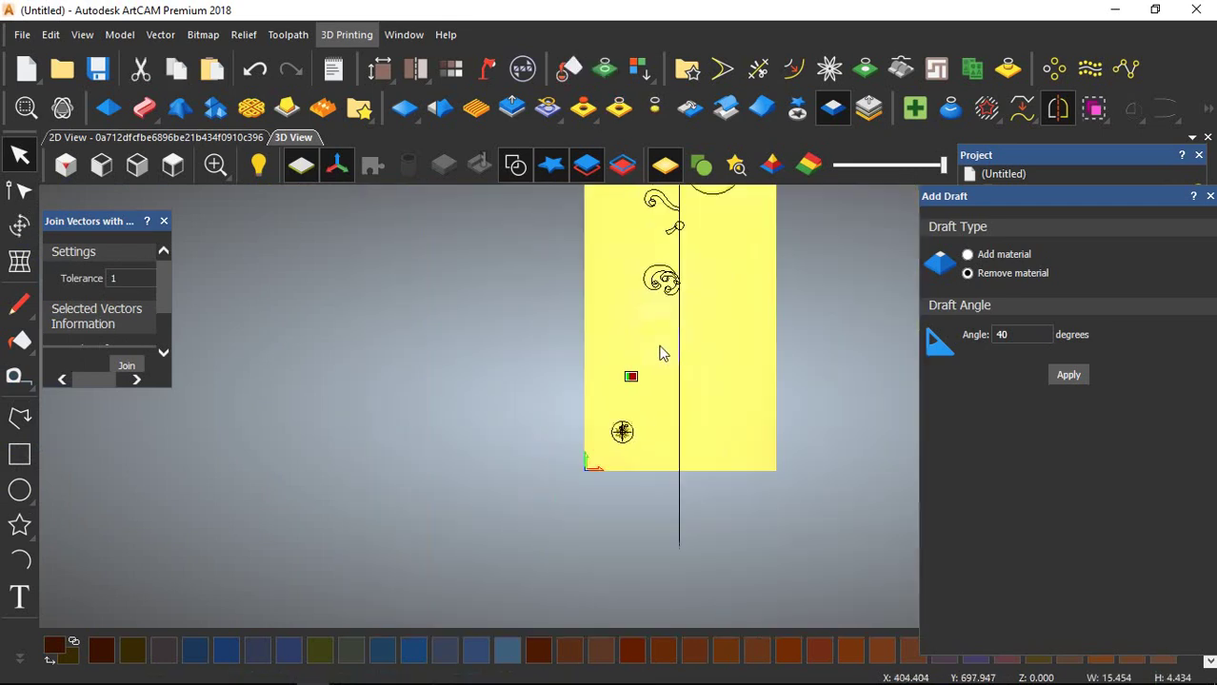
left_click_drag(643, 240, 650, 228)
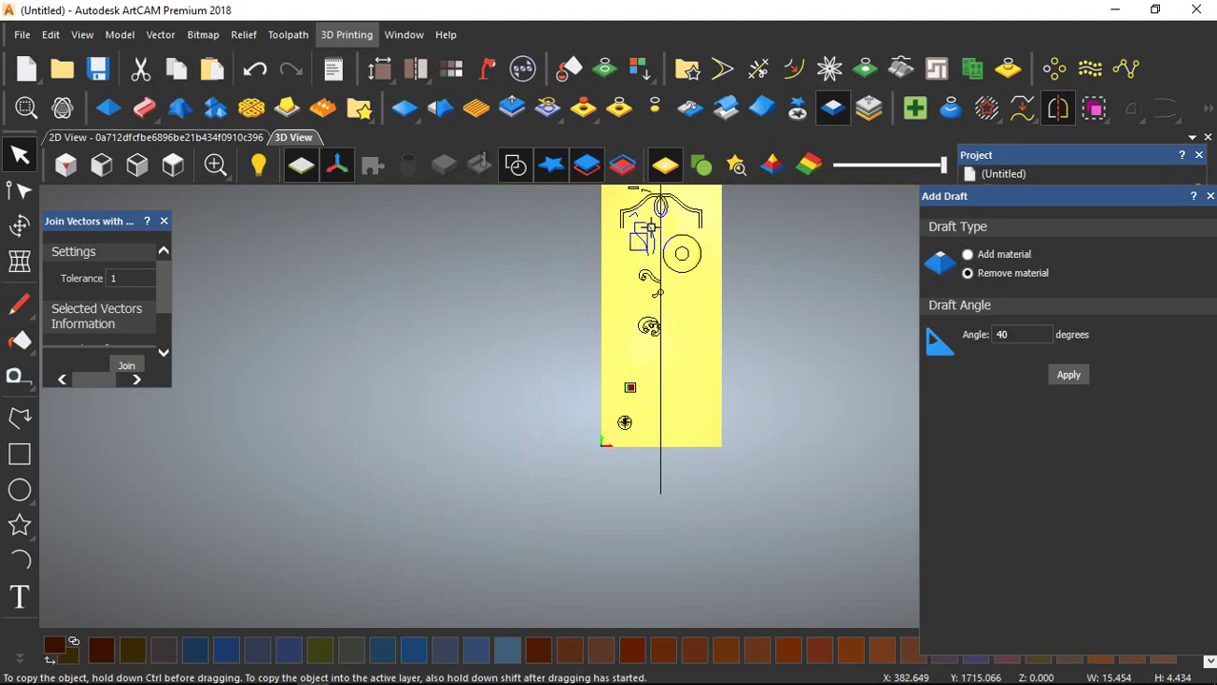
scroll(651, 232, "up", 8)
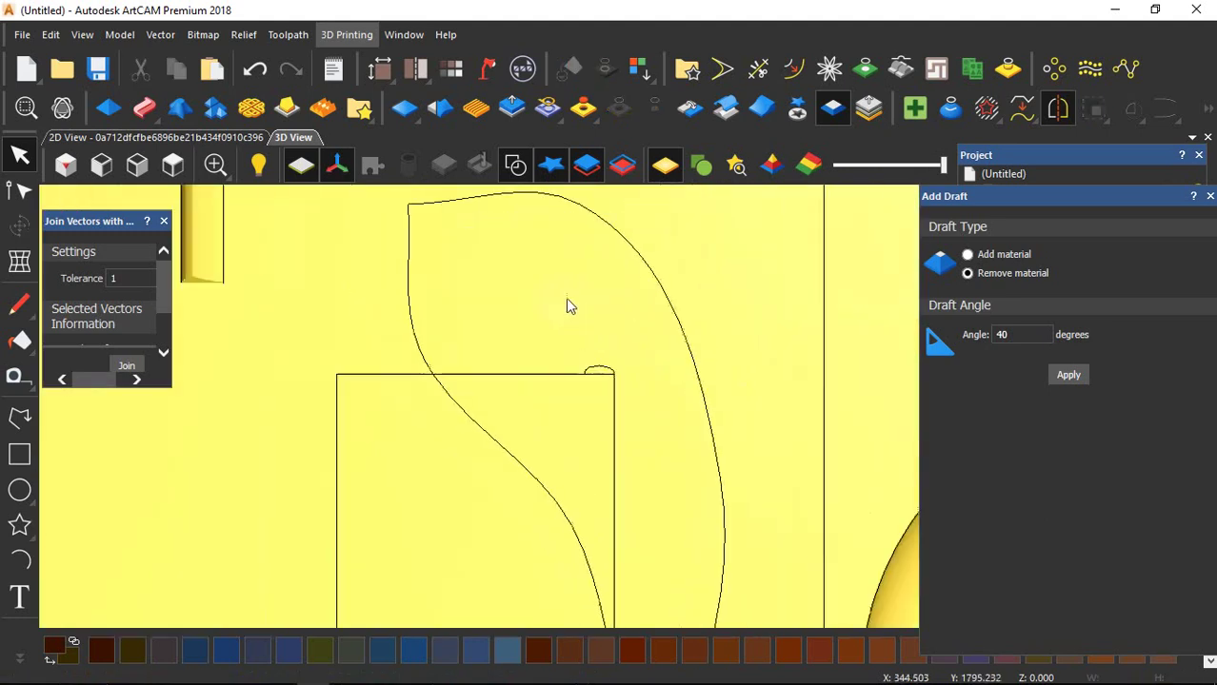
Start a Two Rail Sweep with the two leaf curves as drive rails and add the small arc as cross section.
left_click(666, 352)
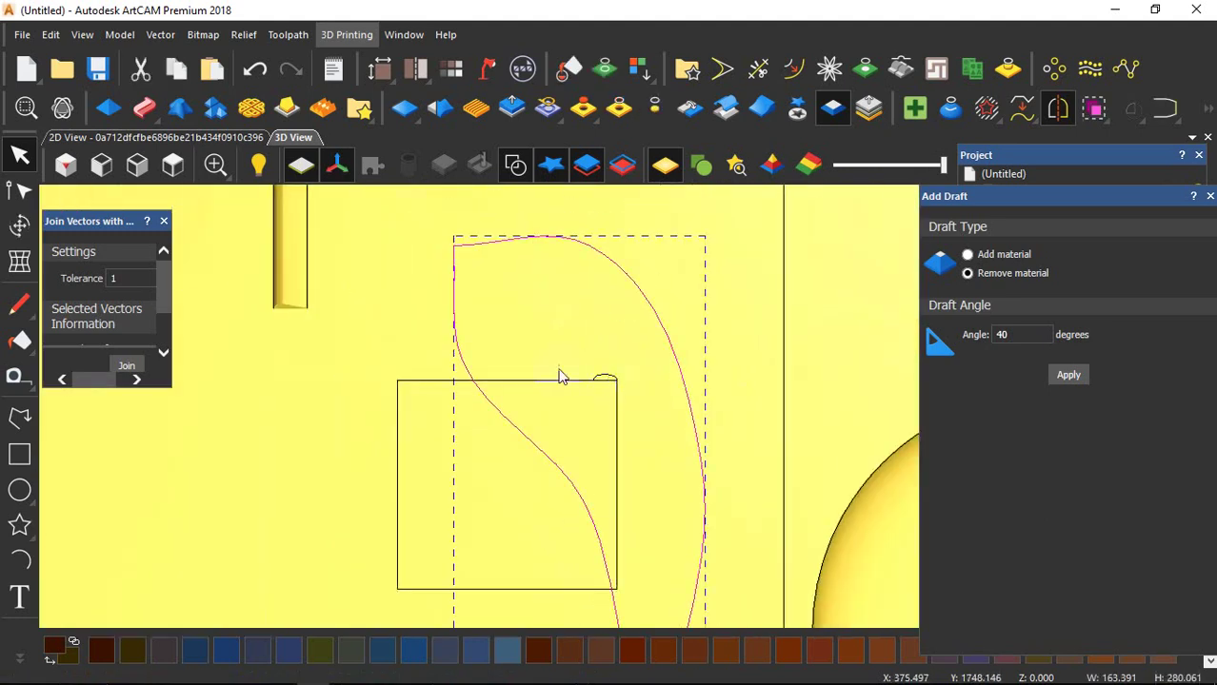
left_click(144, 107)
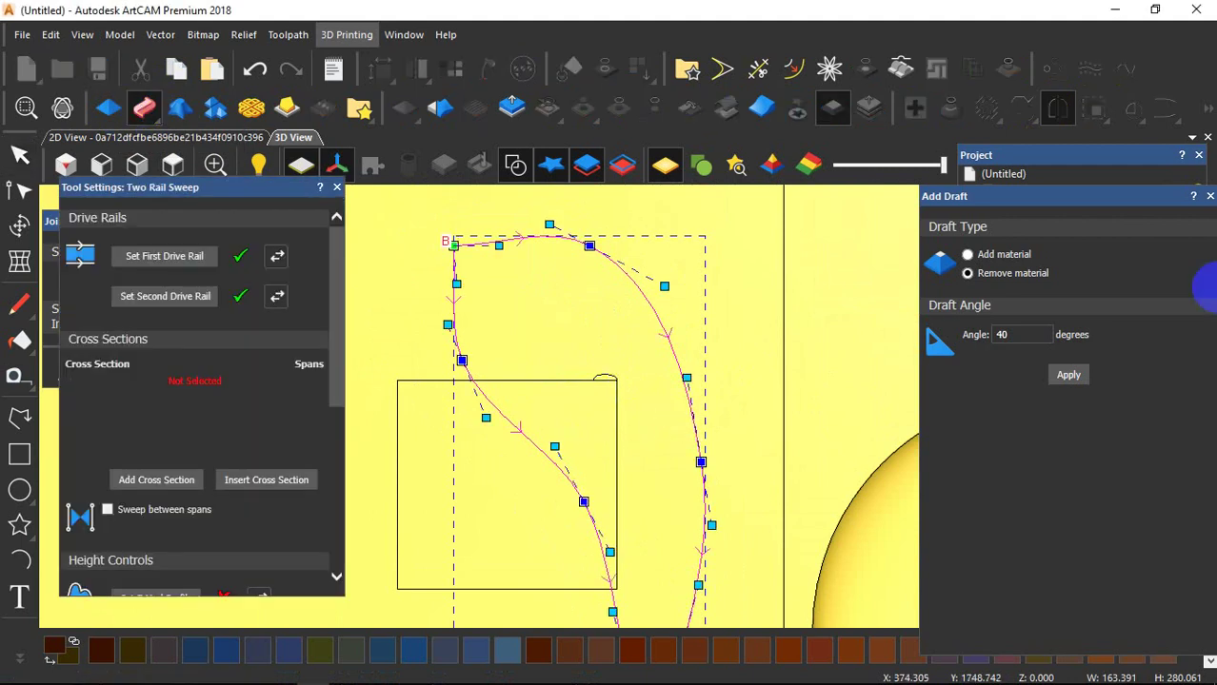
left_click(1209, 196)
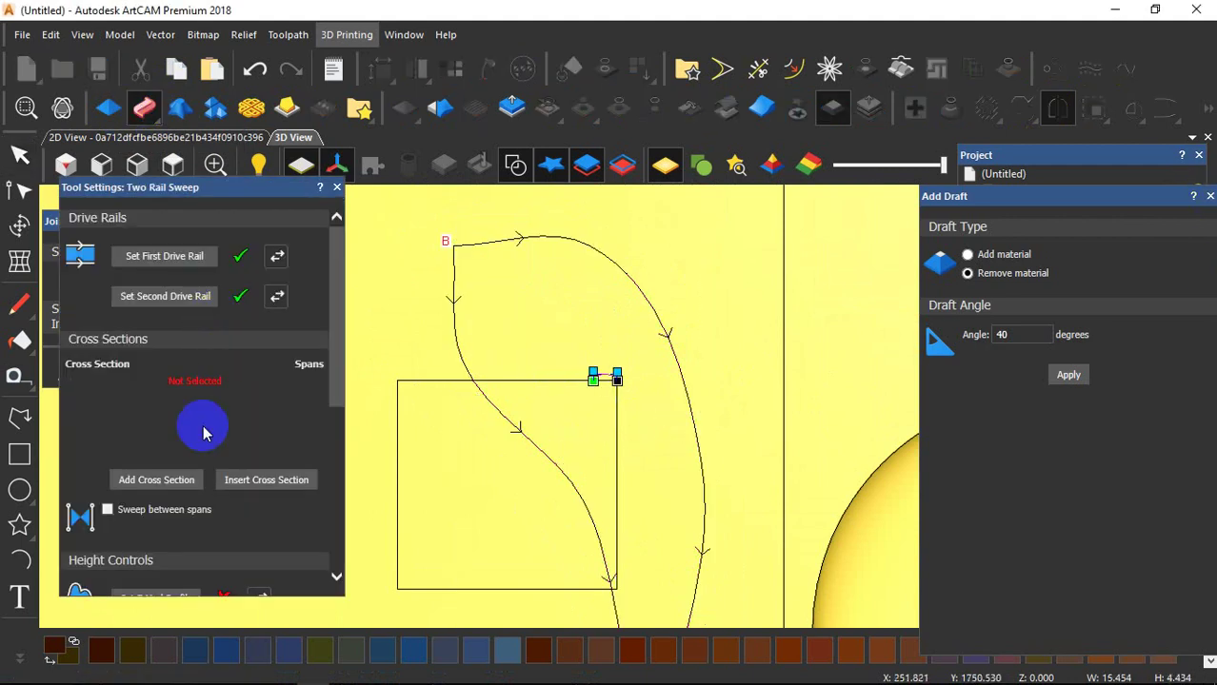
left_click(167, 479)
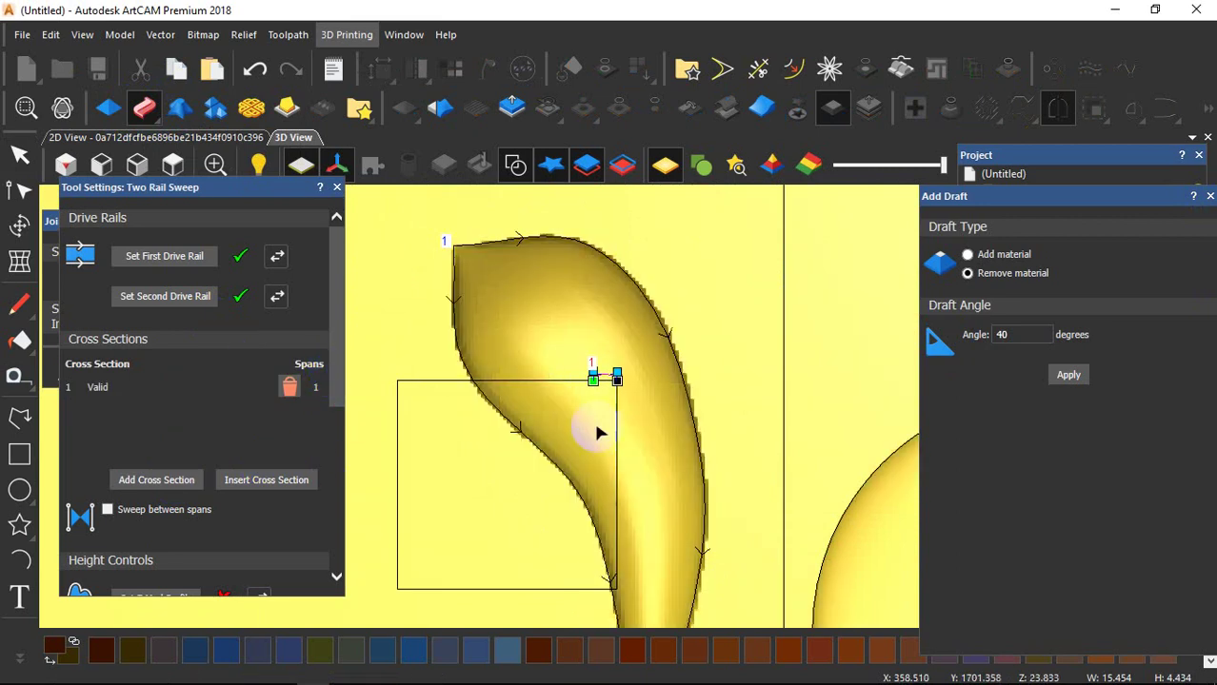
Set the leaf sweep's combine mode to Merge High and its start height to 8 mm.
scroll(595, 405, "up", 1)
scroll(630, 363, "down", 3)
left_click_drag(630, 364, 600, 422)
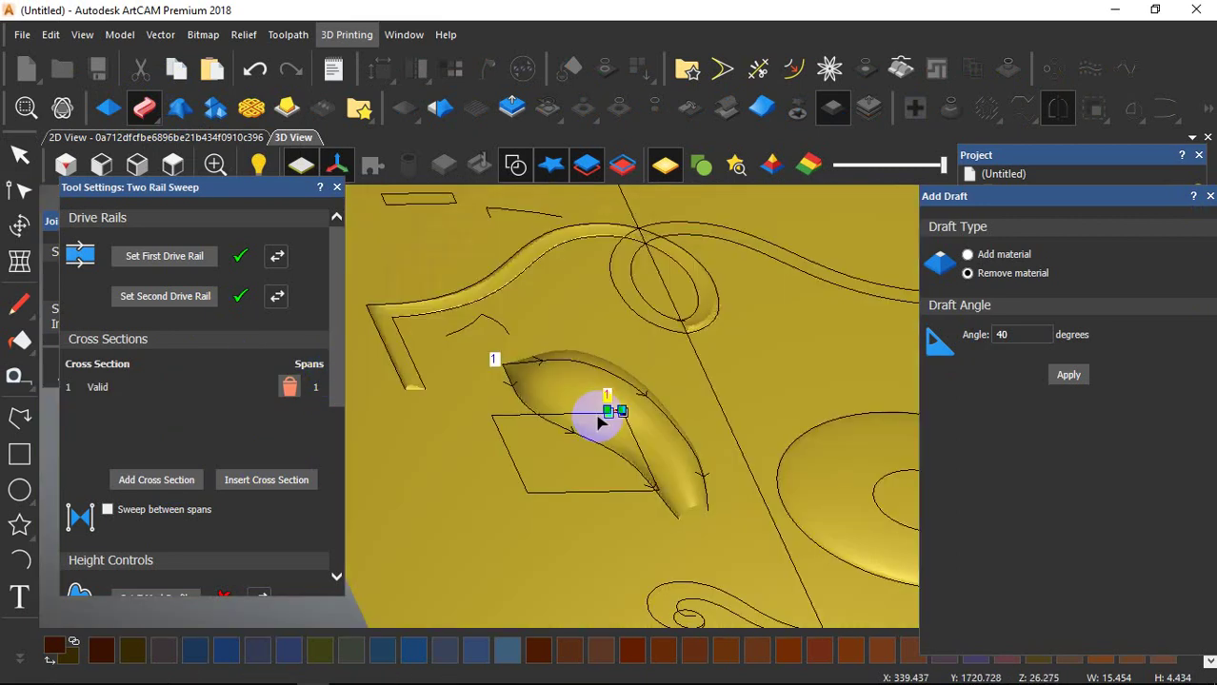
scroll(581, 394, "up", 3)
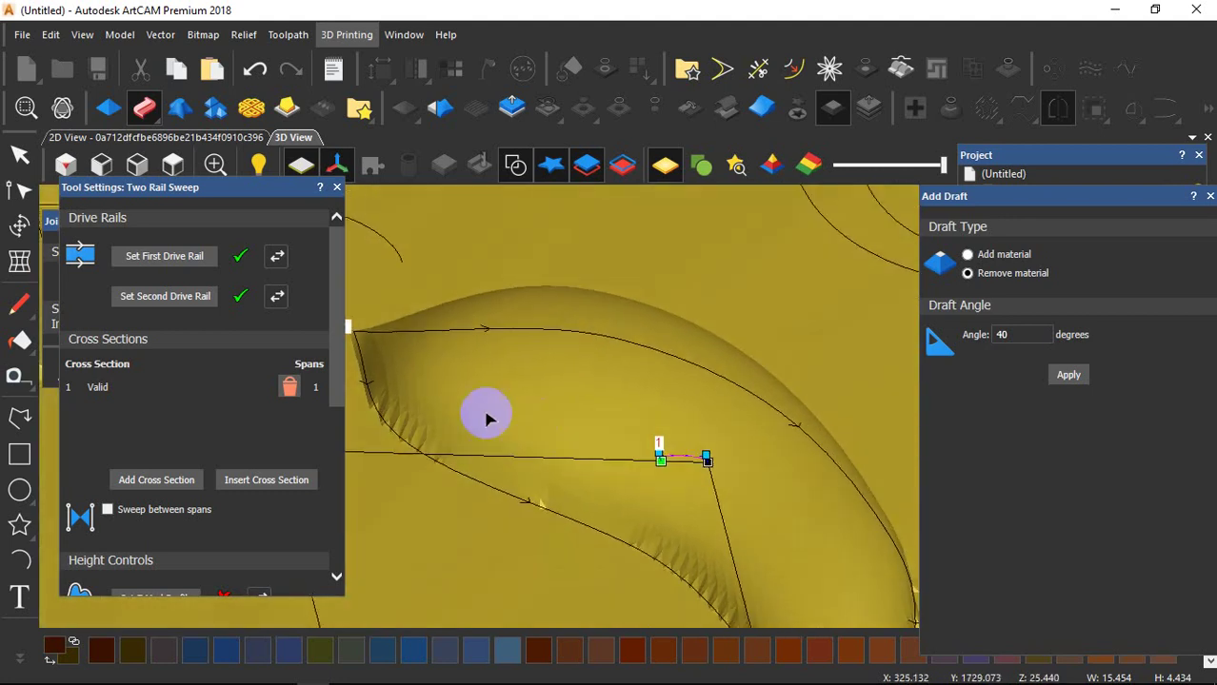
scroll(239, 462, "down", 4)
left_click(99, 507)
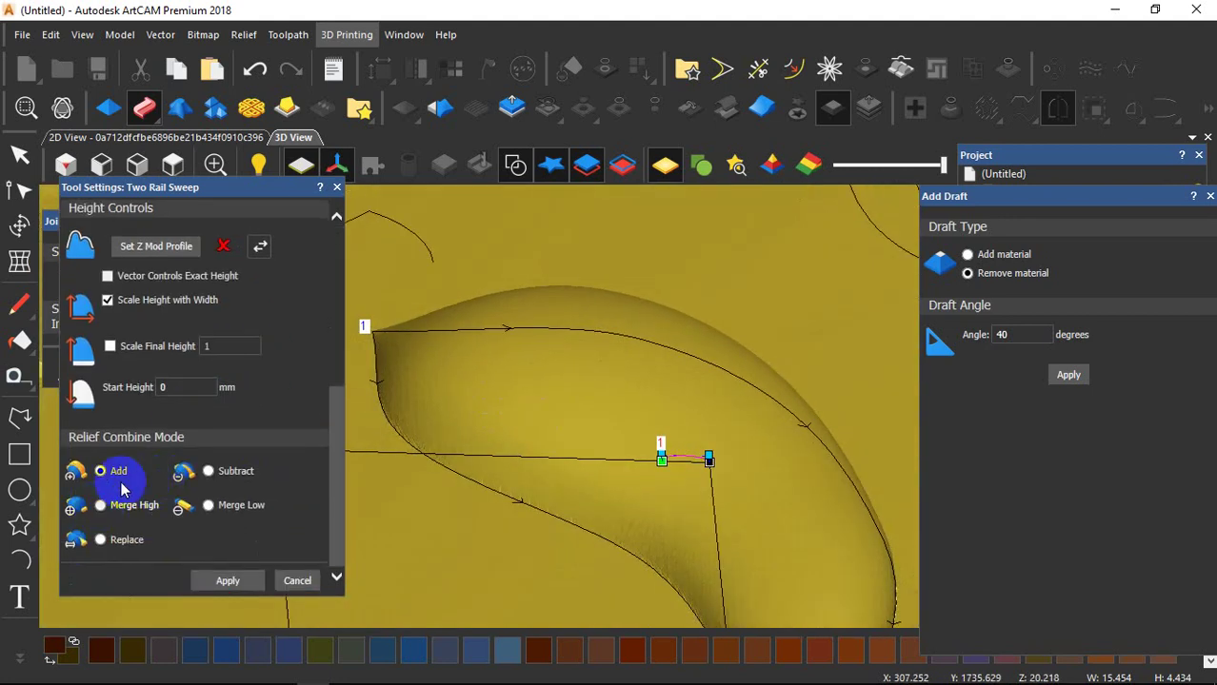
left_click(170, 387)
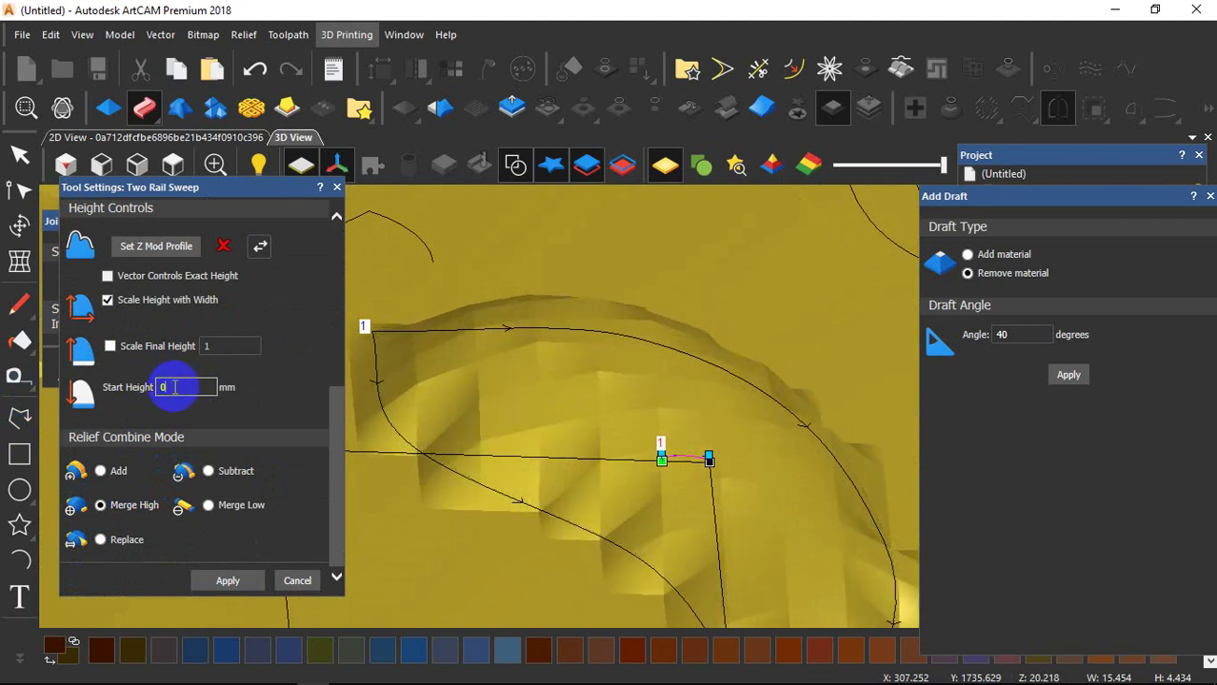
type("8")
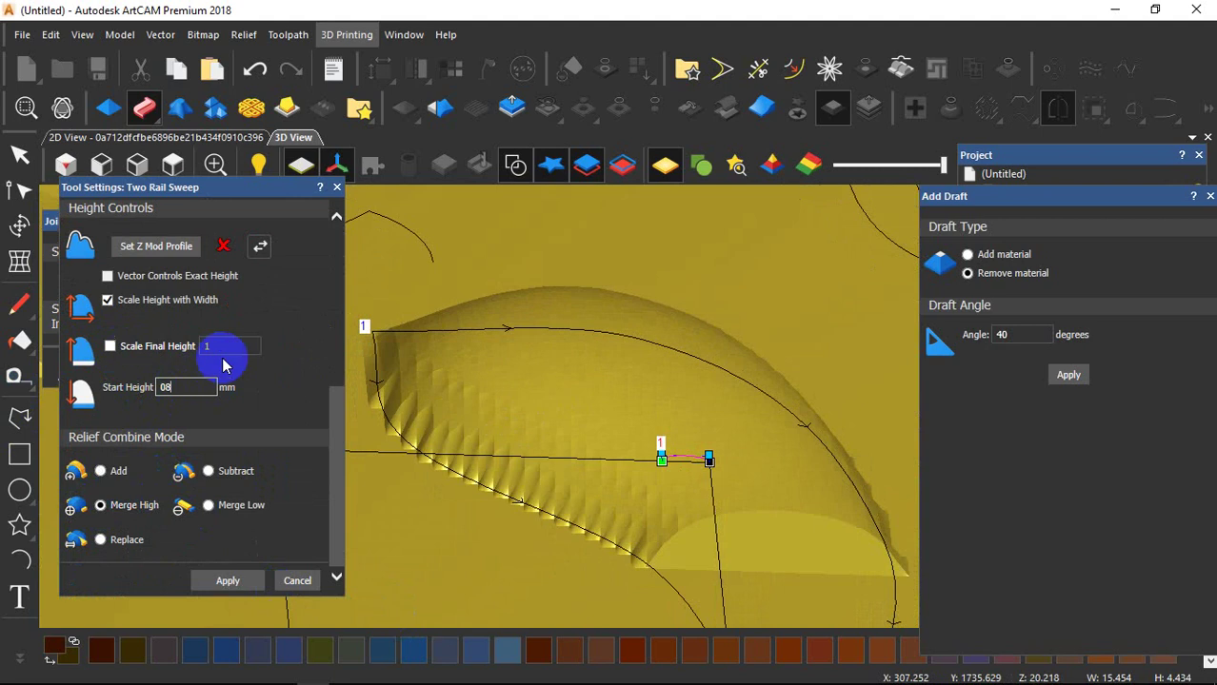
Scale the leaf sweep's final height to 10, finish the sweep, and clear the selection.
left_click(221, 359)
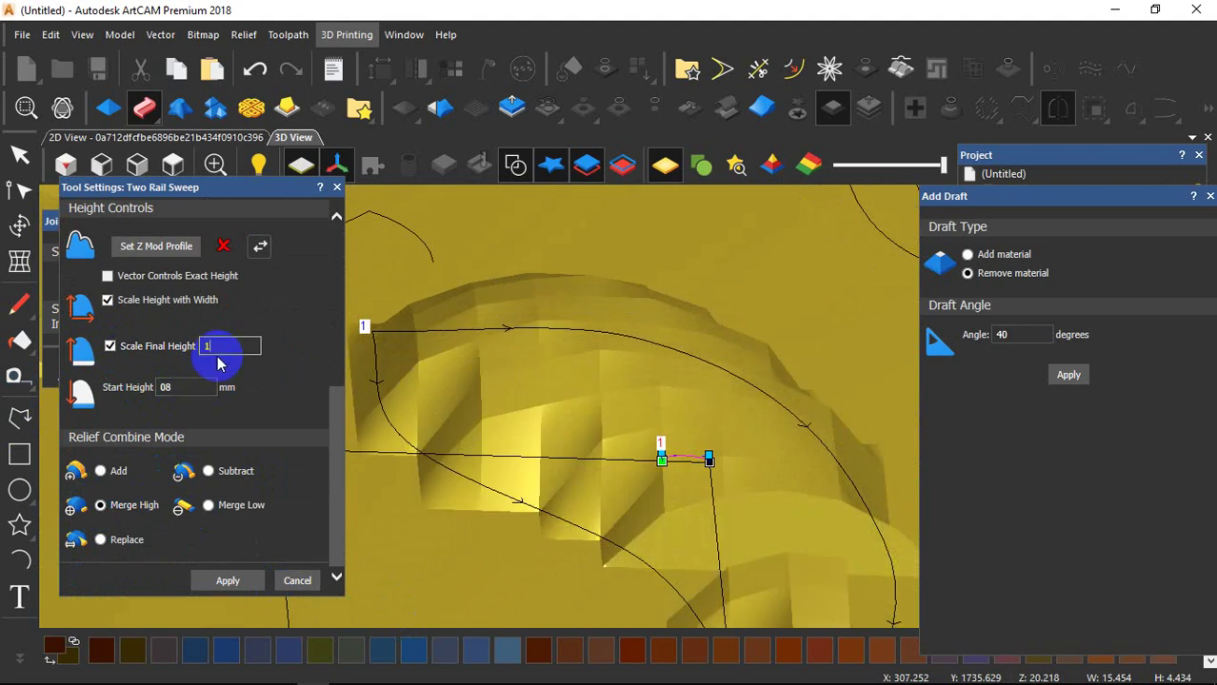
type("0")
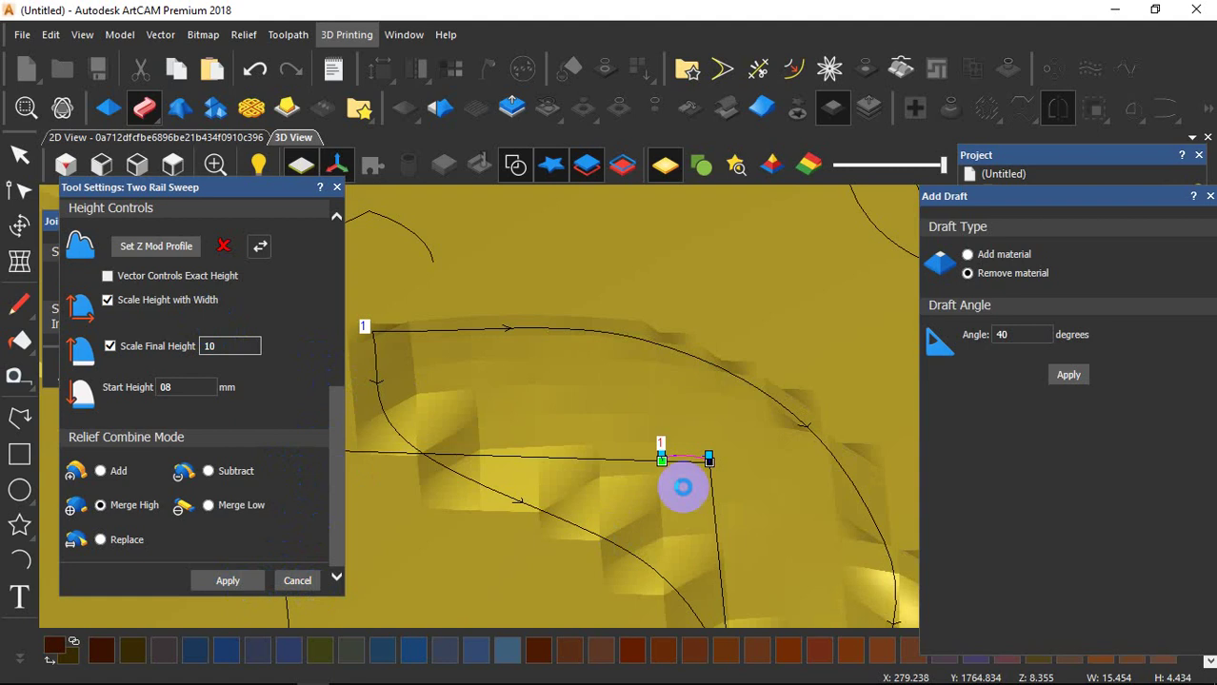
left_click(639, 335)
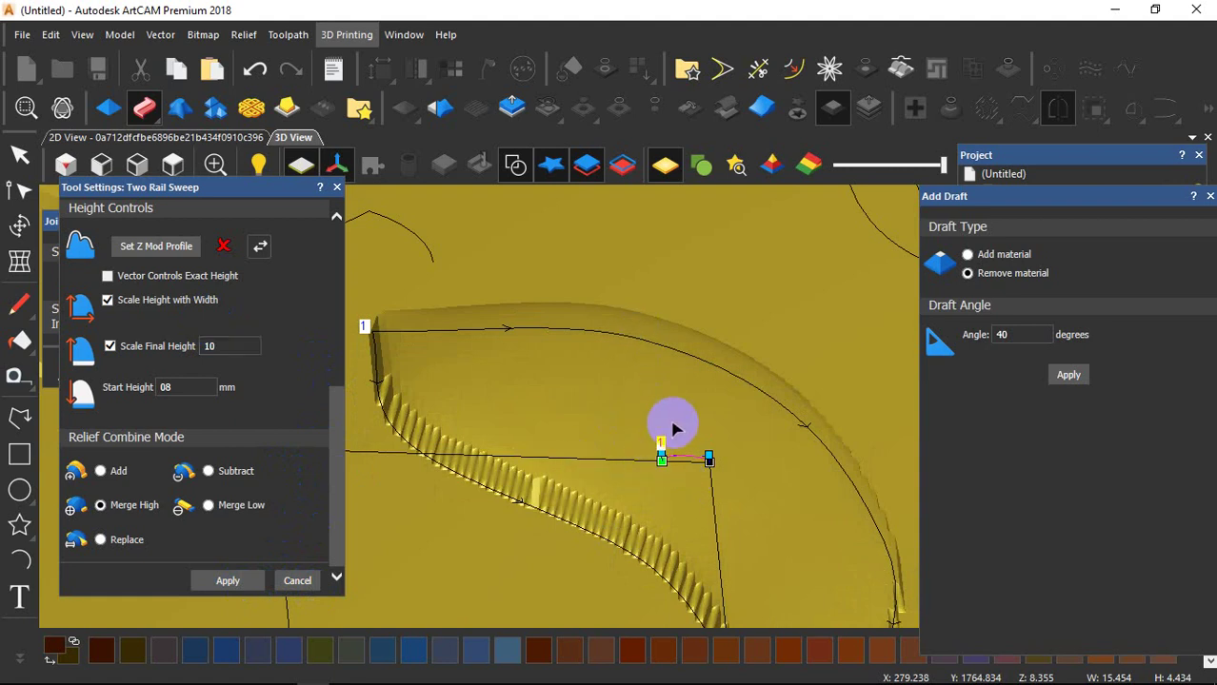
left_click(336, 188)
left_click(730, 439)
Examine the leaf relief's steep side walls in 3D from several angles and distances.
scroll(667, 414, "down", 3)
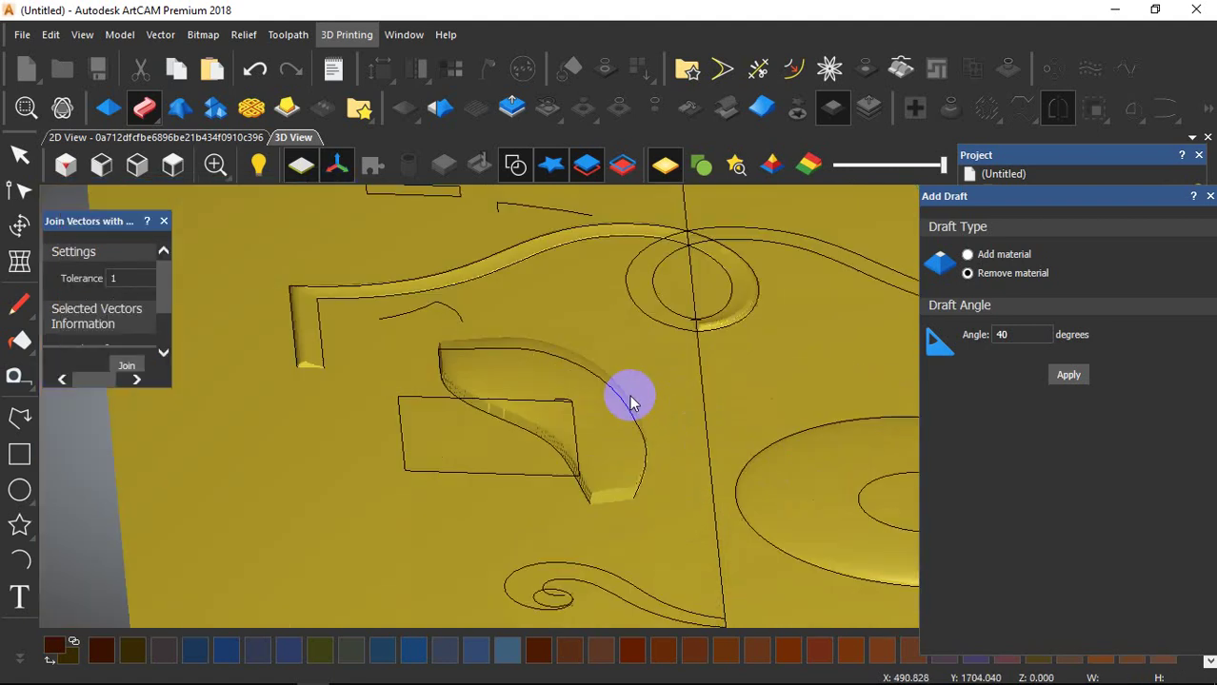
scroll(630, 402, "up", 2)
left_click_drag(631, 402, 353, 353)
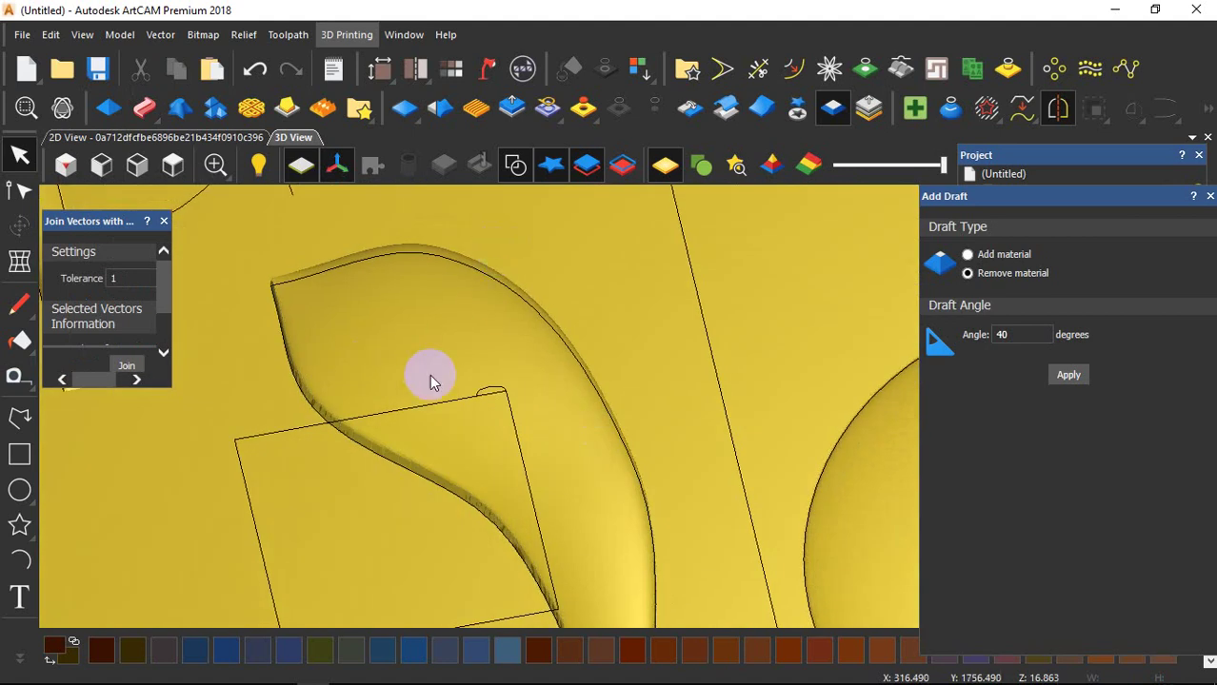
scroll(493, 387, "up", 3)
left_click_drag(469, 428, 636, 228)
scroll(442, 410, "down", 3)
scroll(674, 354, "up", 2)
scroll(631, 401, "down", 3)
scroll(631, 400, "up", 2)
scroll(609, 357, "up", 2)
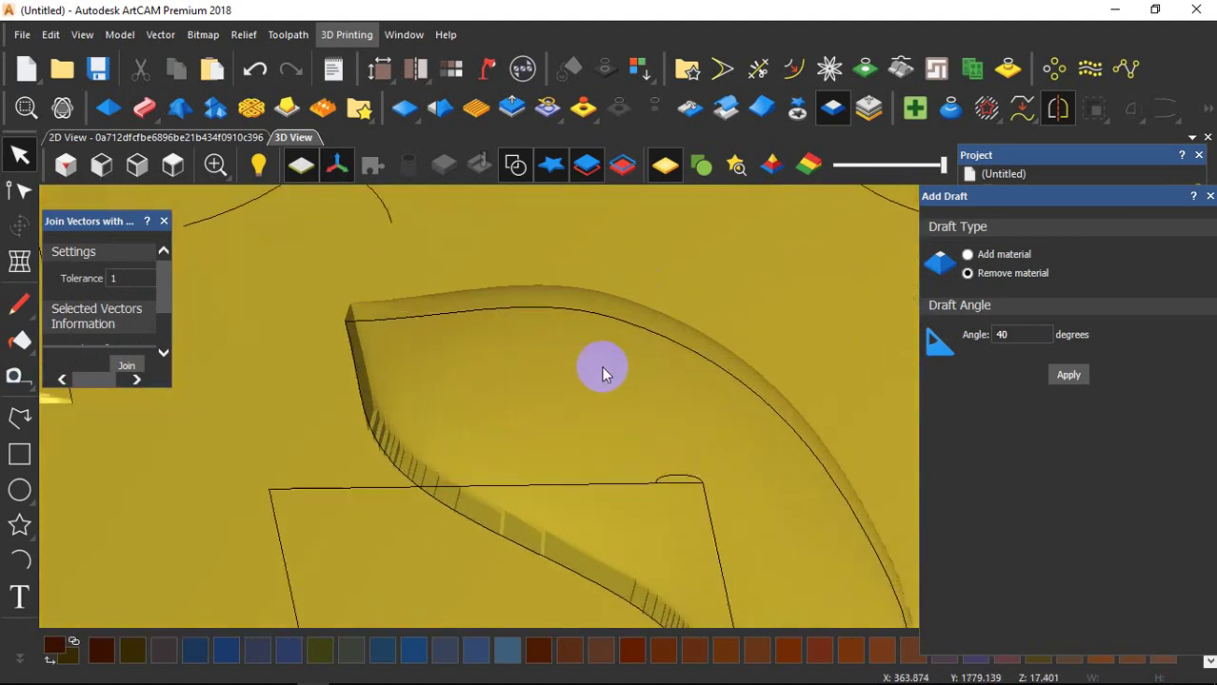
left_click_drag(601, 369, 555, 375)
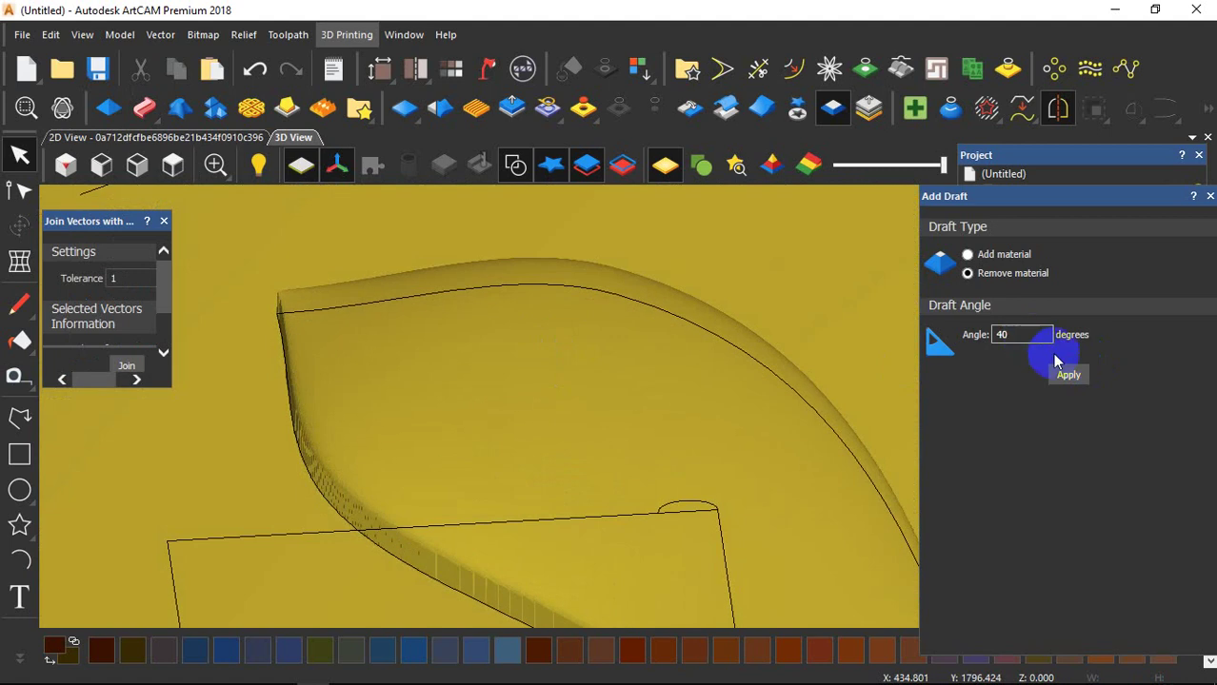
Try a 40-degree draft that removes material from the leaf relief, and undo it.
left_click(1067, 376)
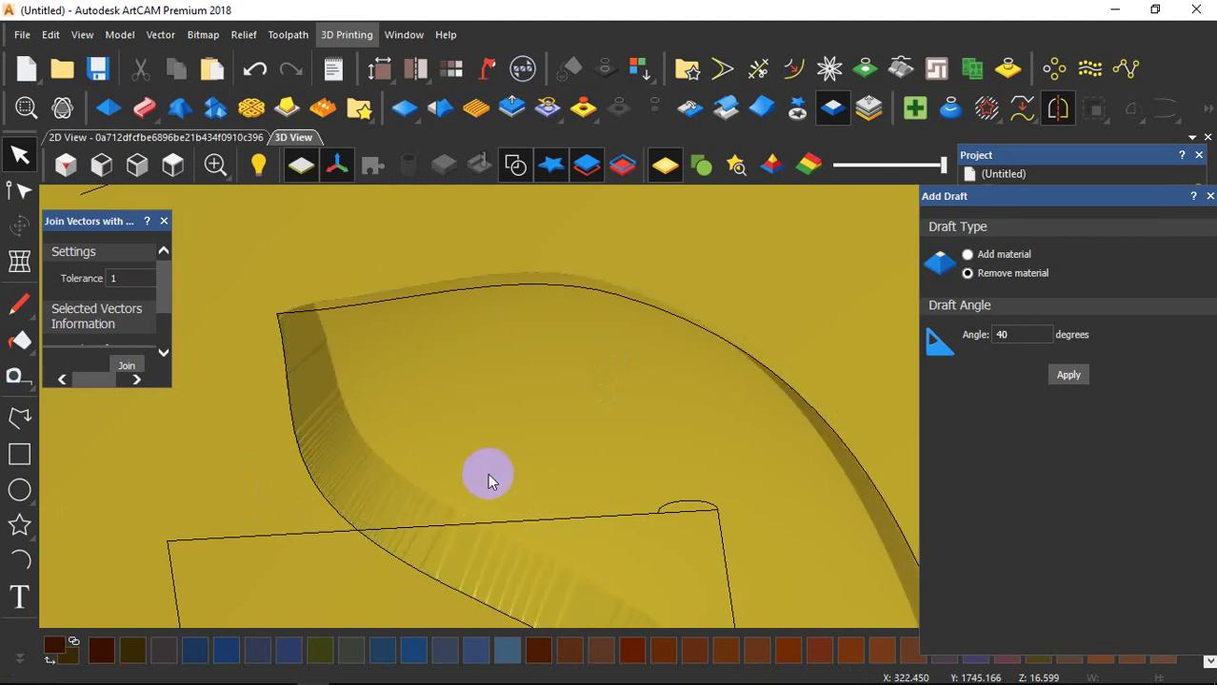
left_click_drag(485, 561, 725, 389)
left_click(253, 66)
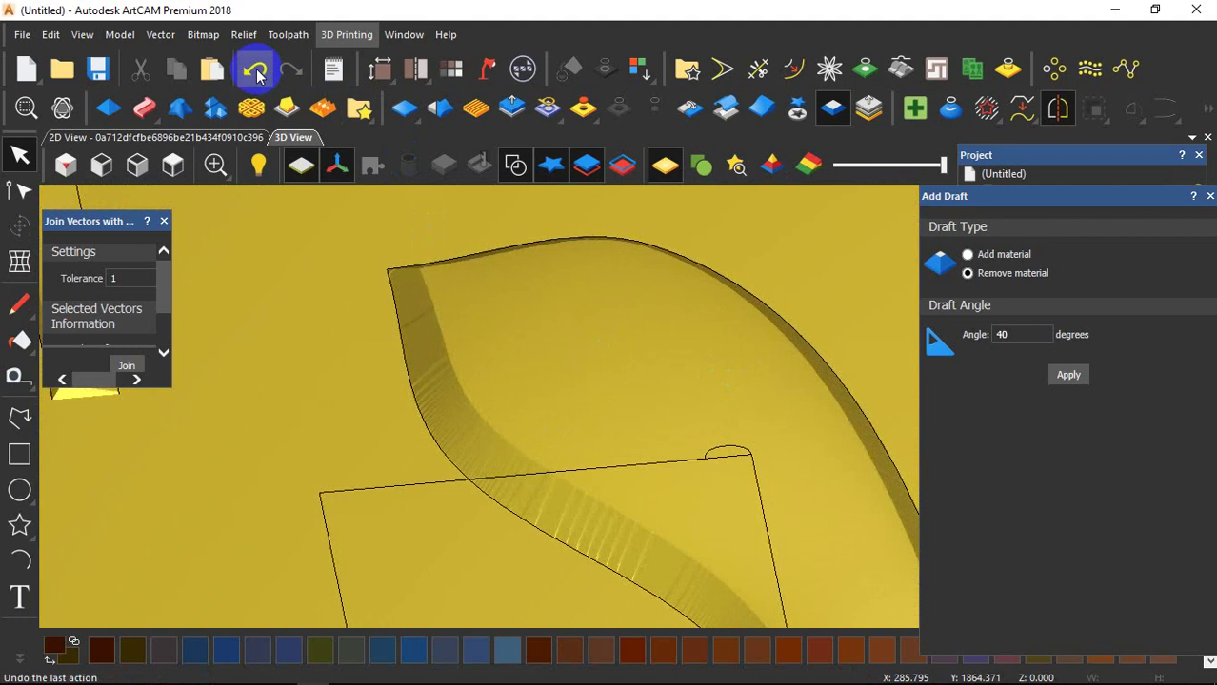
Set the draft angle to 60 degrees and apply the material-removing draft to the leaf relief.
left_click(1029, 341)
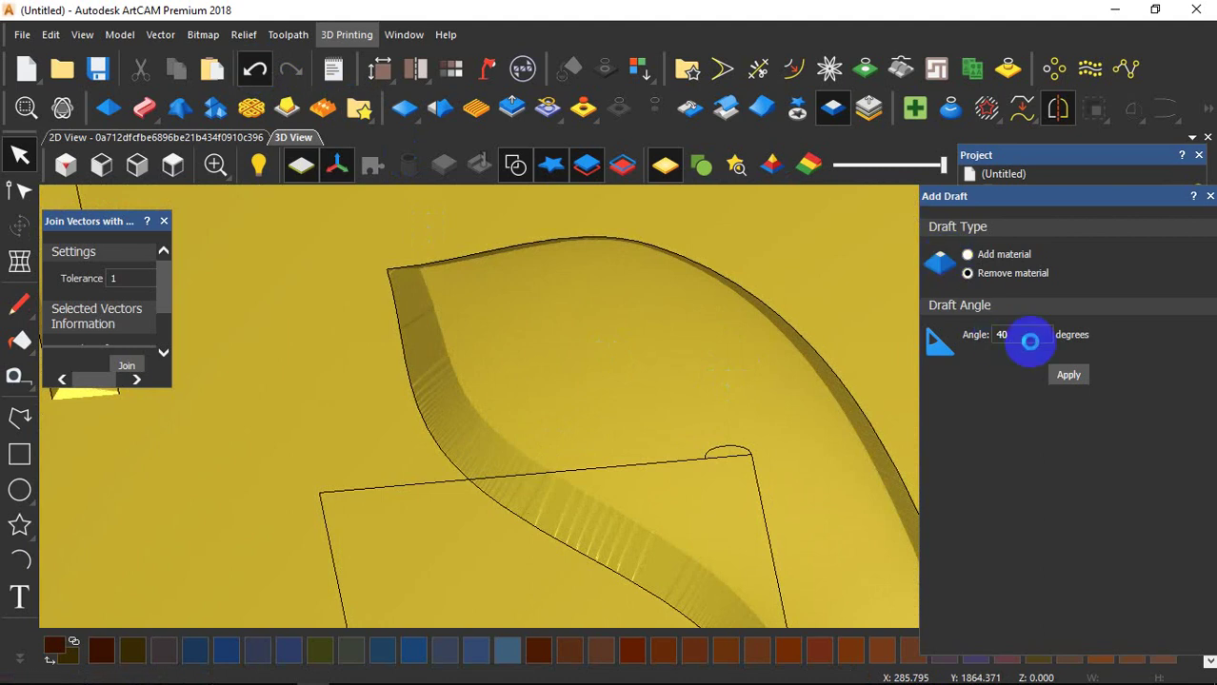
left_click(938, 350)
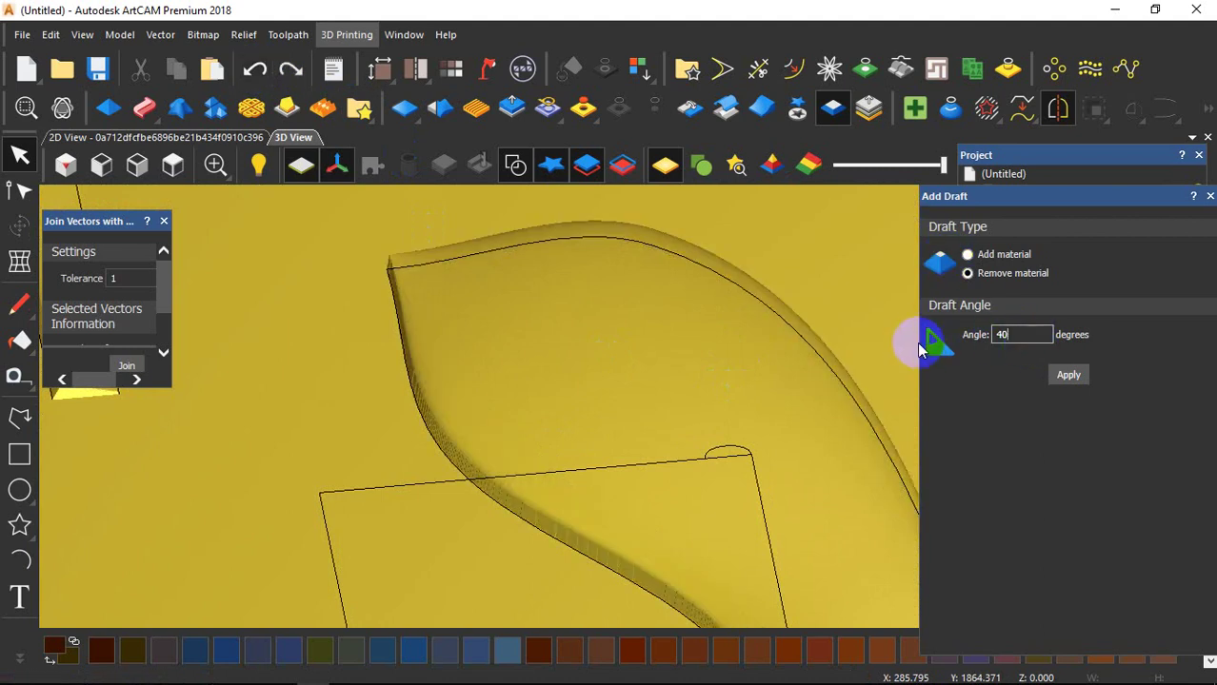
key("BackSpace")
type("60")
key("BackSpace")
key("BackSpace")
key("BackSpace")
type("60")
left_click(1047, 375)
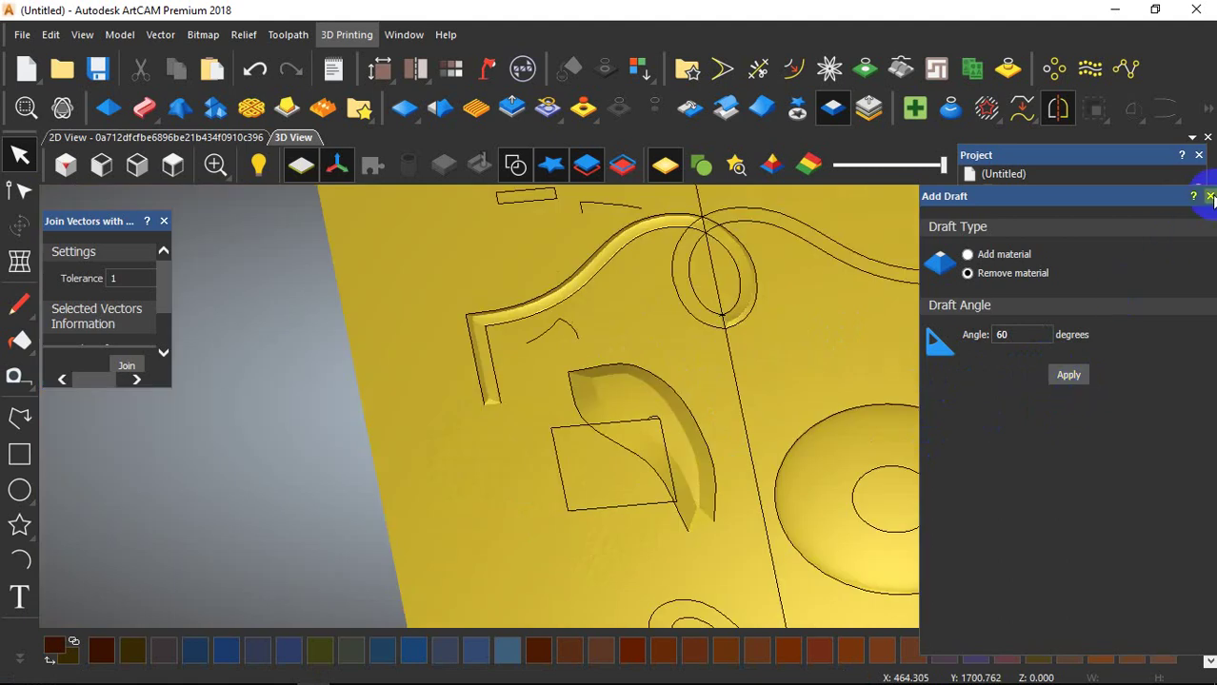
Leave the draft tool and close the open lower end of the leaf outline with a straight line.
left_click(1210, 198)
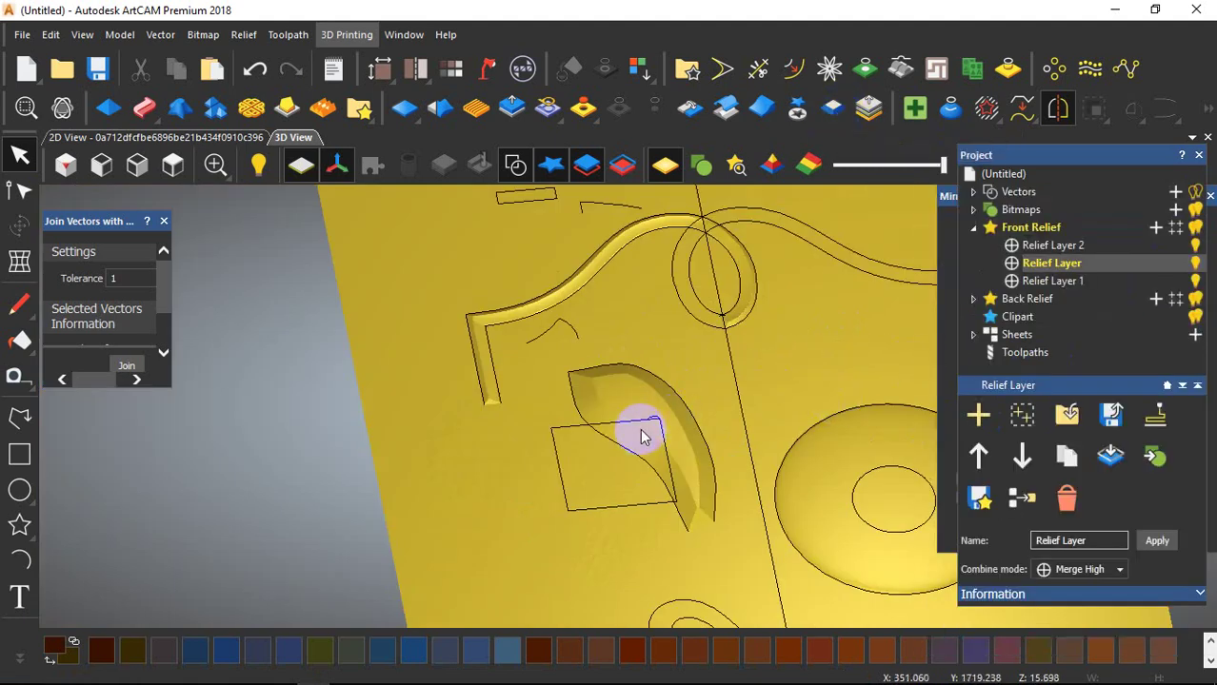
scroll(637, 430, "up", 2)
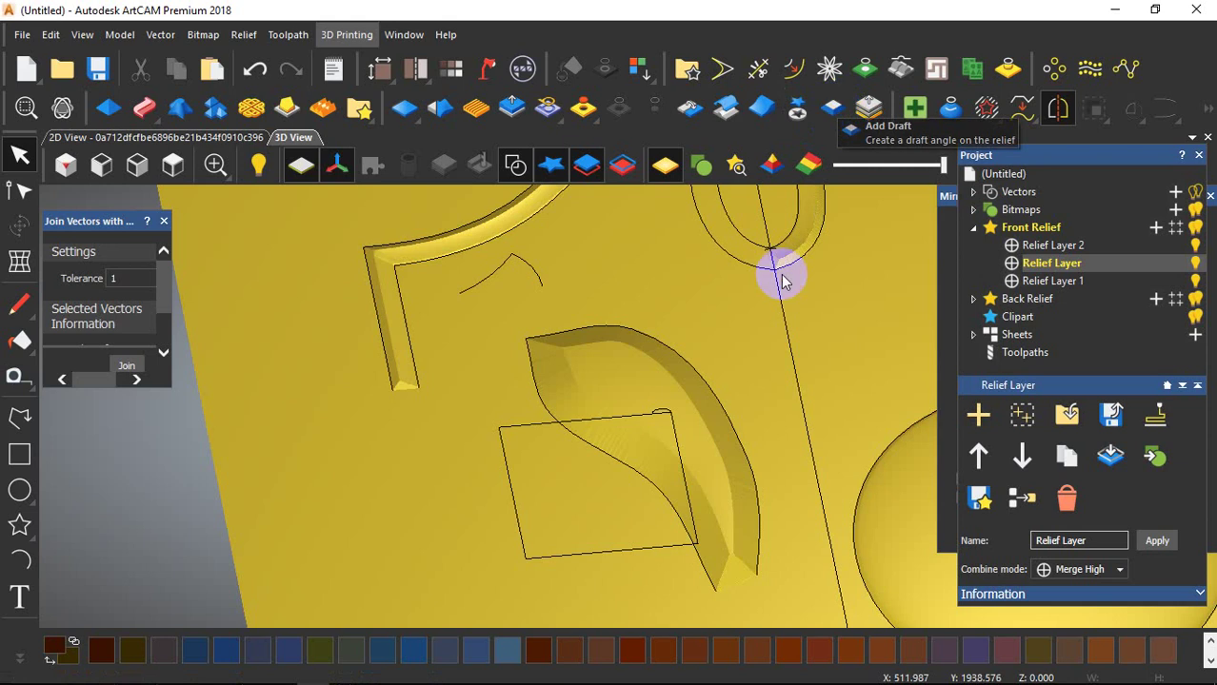
scroll(676, 418, "down", 2)
scroll(676, 418, "up", 2)
left_click_drag(676, 417, 746, 397)
scroll(516, 453, "down", 3)
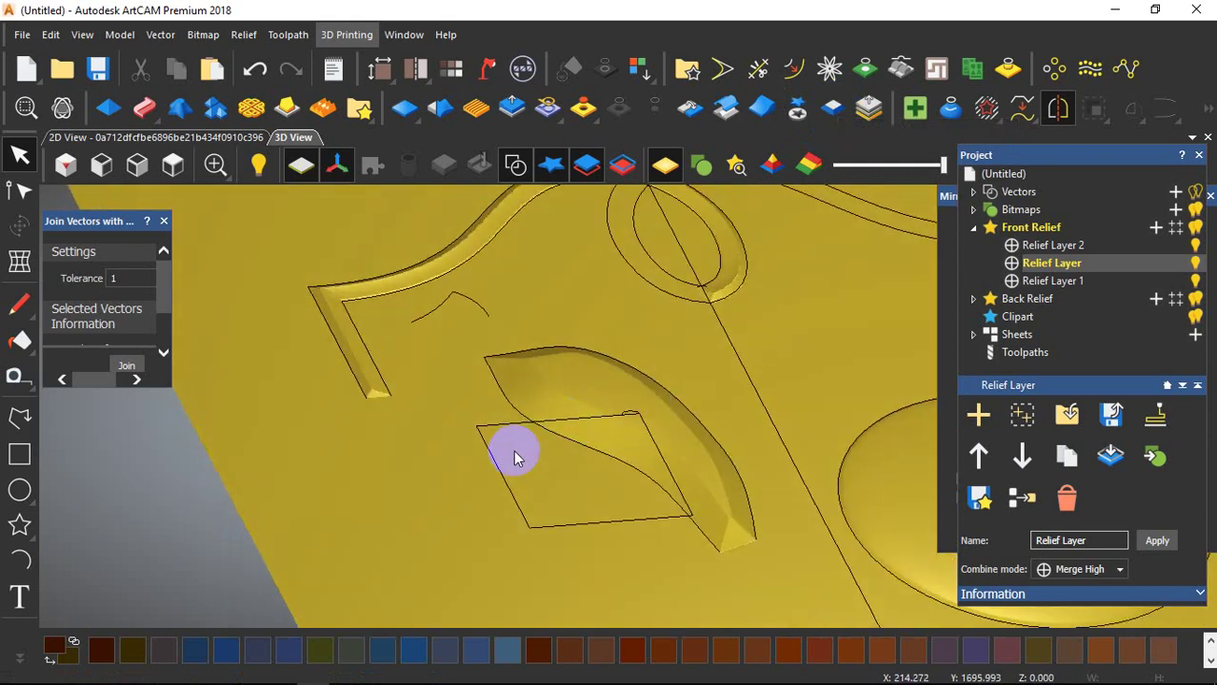
scroll(557, 399, "up", 4)
left_click(515, 320)
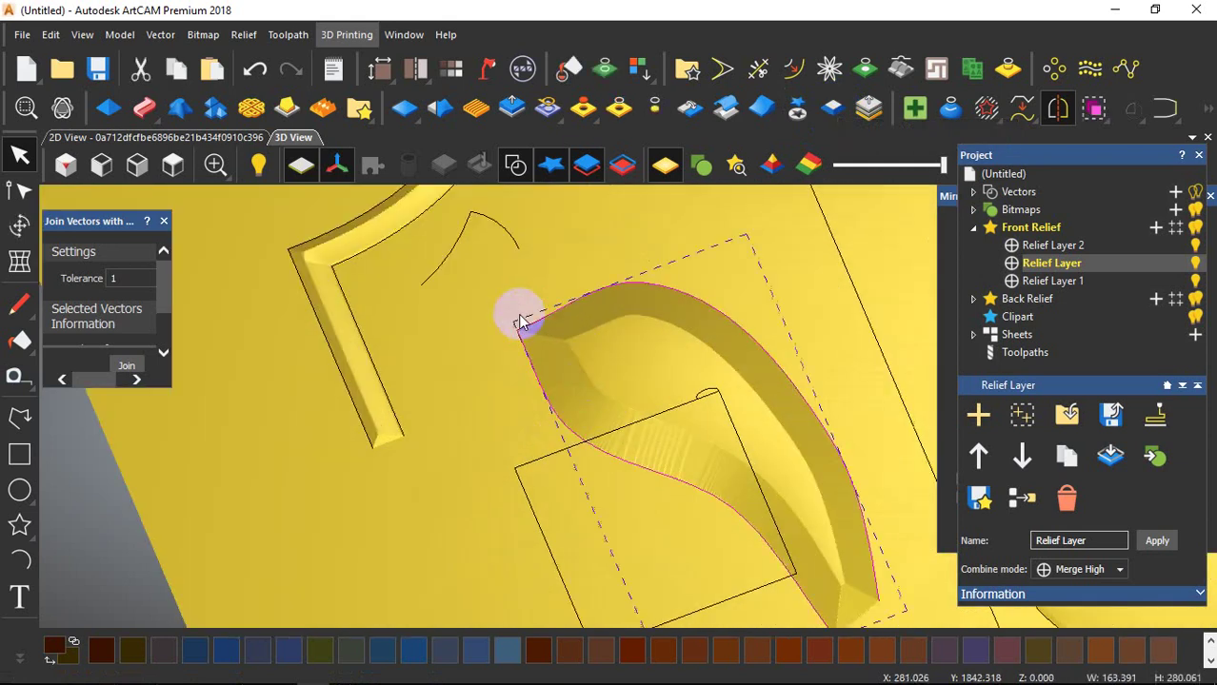
right_click(501, 349)
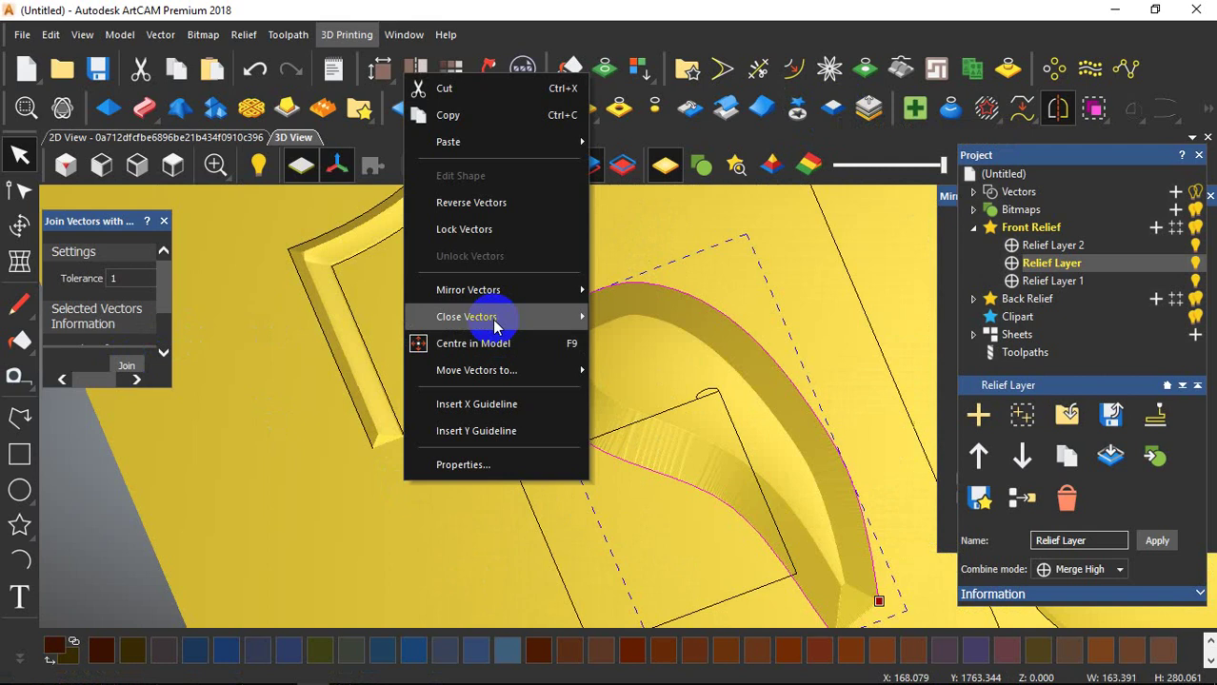
mouse_move(478, 315)
left_click(603, 345)
Examine the closed end of the leaf outline and the drafted leaf walls from several angles and distances.
scroll(738, 471, "down", 3)
scroll(716, 444, "up", 5)
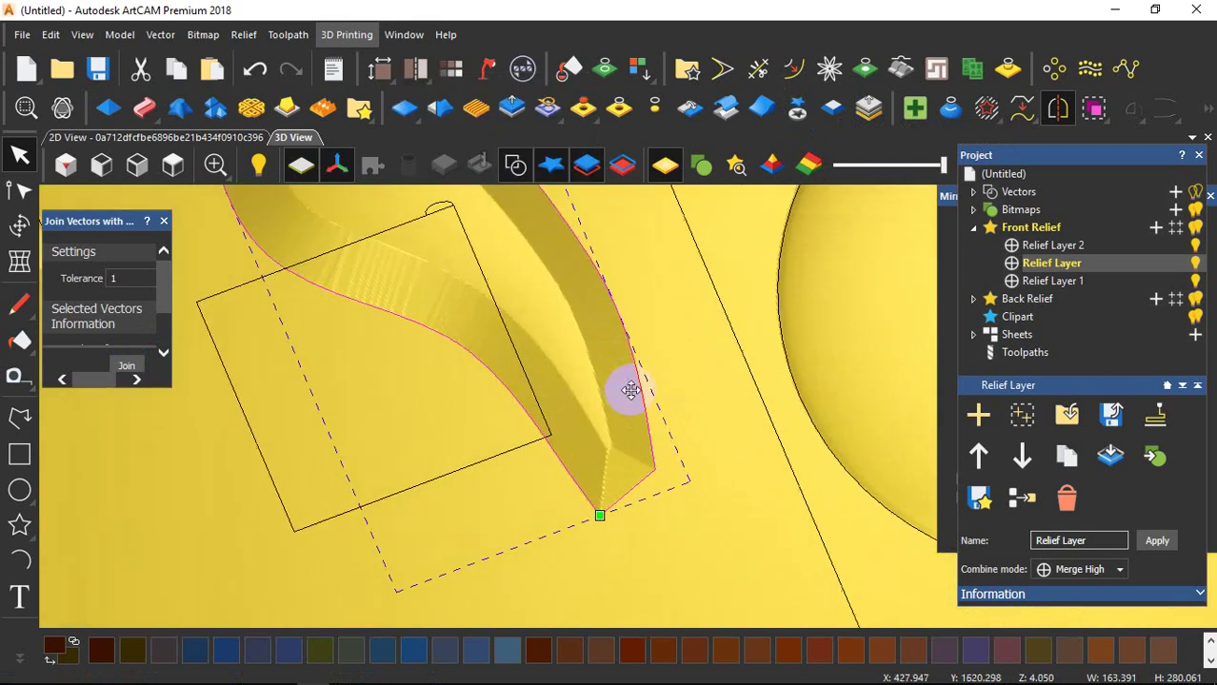
scroll(631, 392, "down", 4)
scroll(562, 360, "up", 2)
scroll(628, 409, "down", 3)
scroll(561, 310, "up", 1)
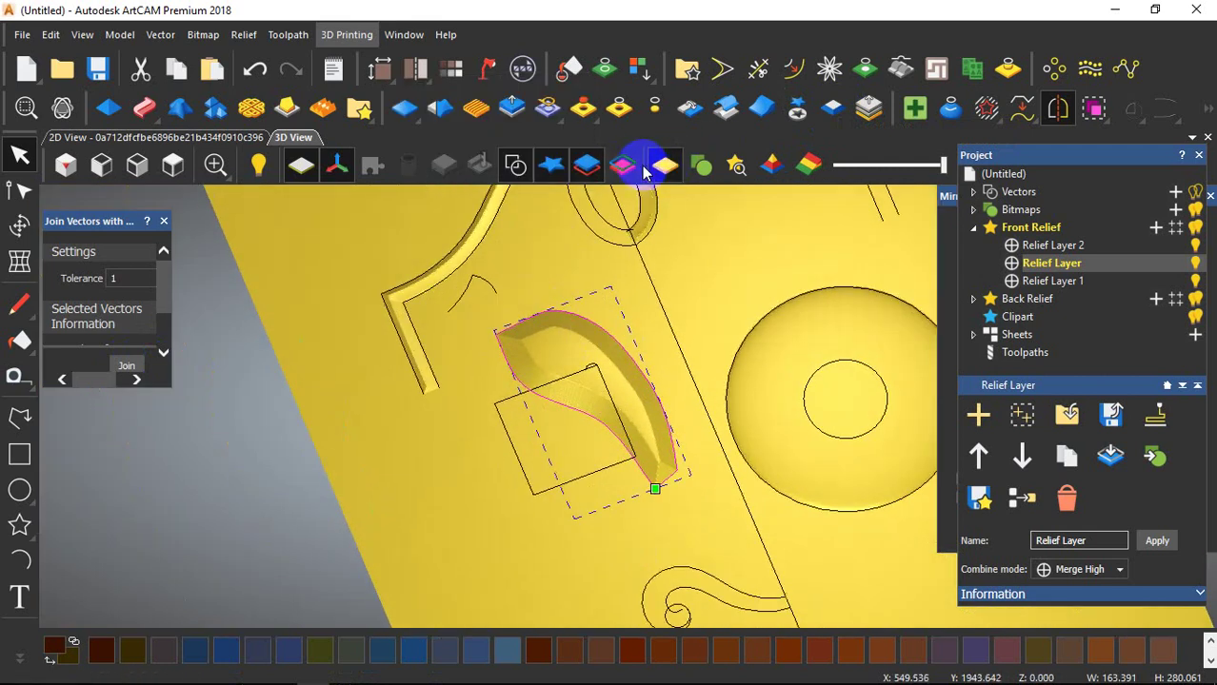
scroll(603, 367, "up", 3)
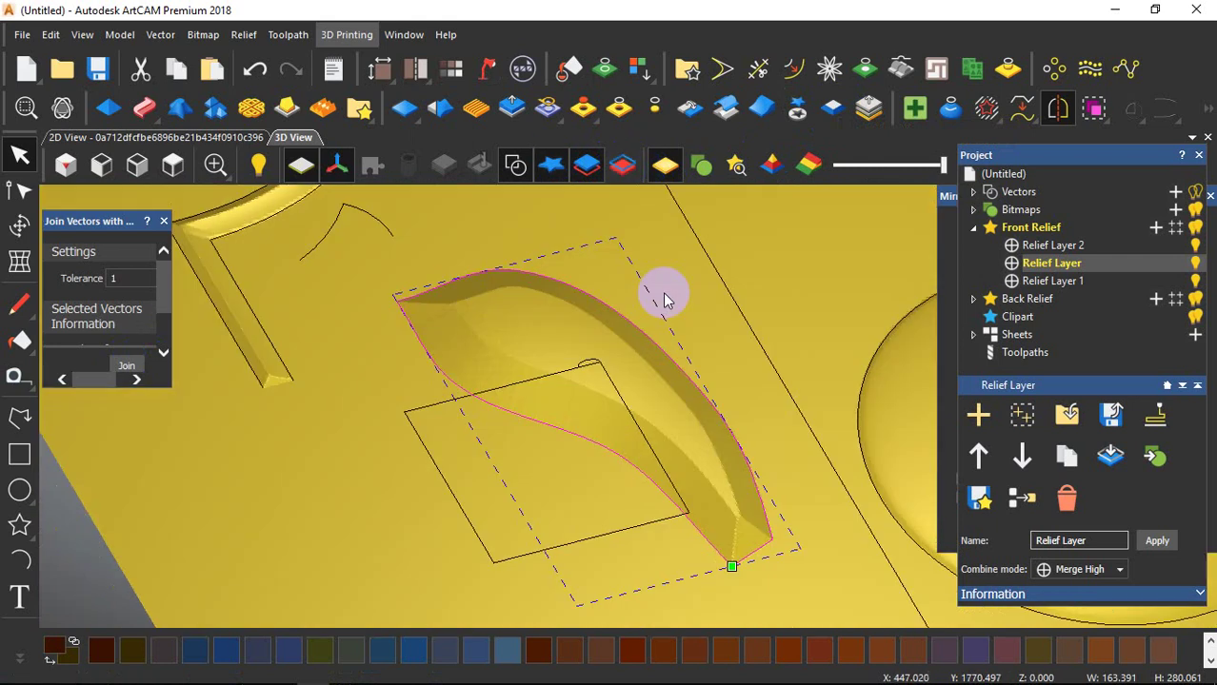
scroll(557, 446, "up", 3)
scroll(646, 430, "down", 3)
scroll(646, 494, "up", 1)
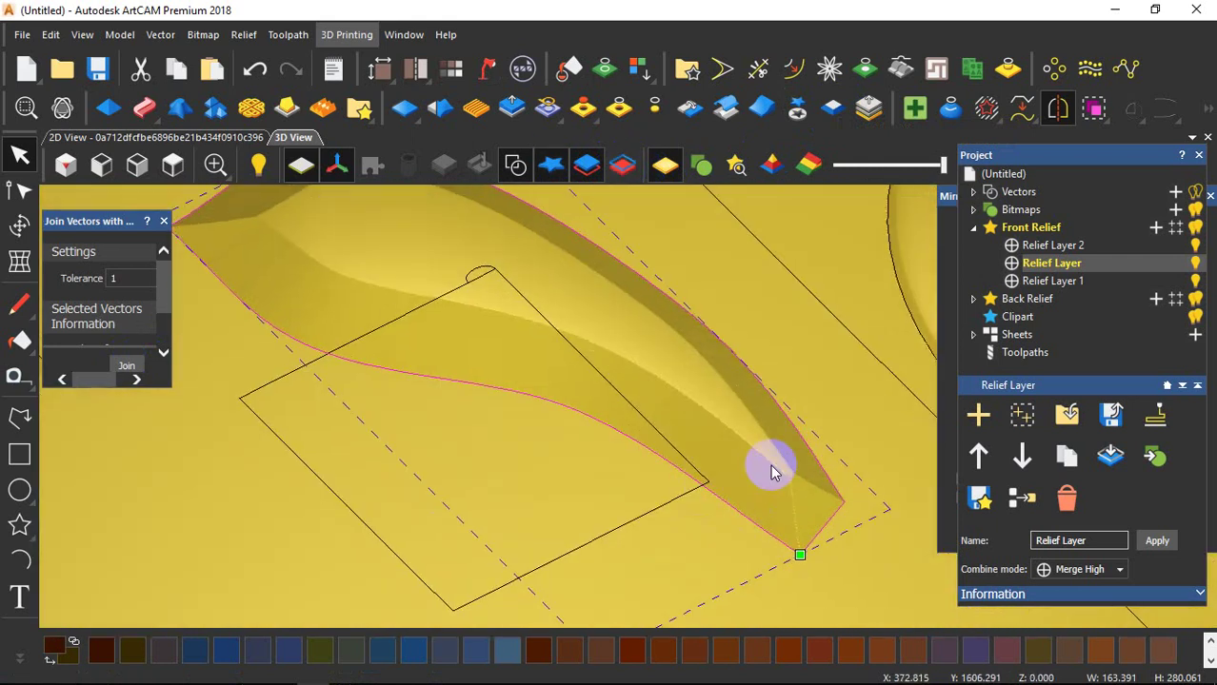
left_click_drag(731, 494, 361, 258)
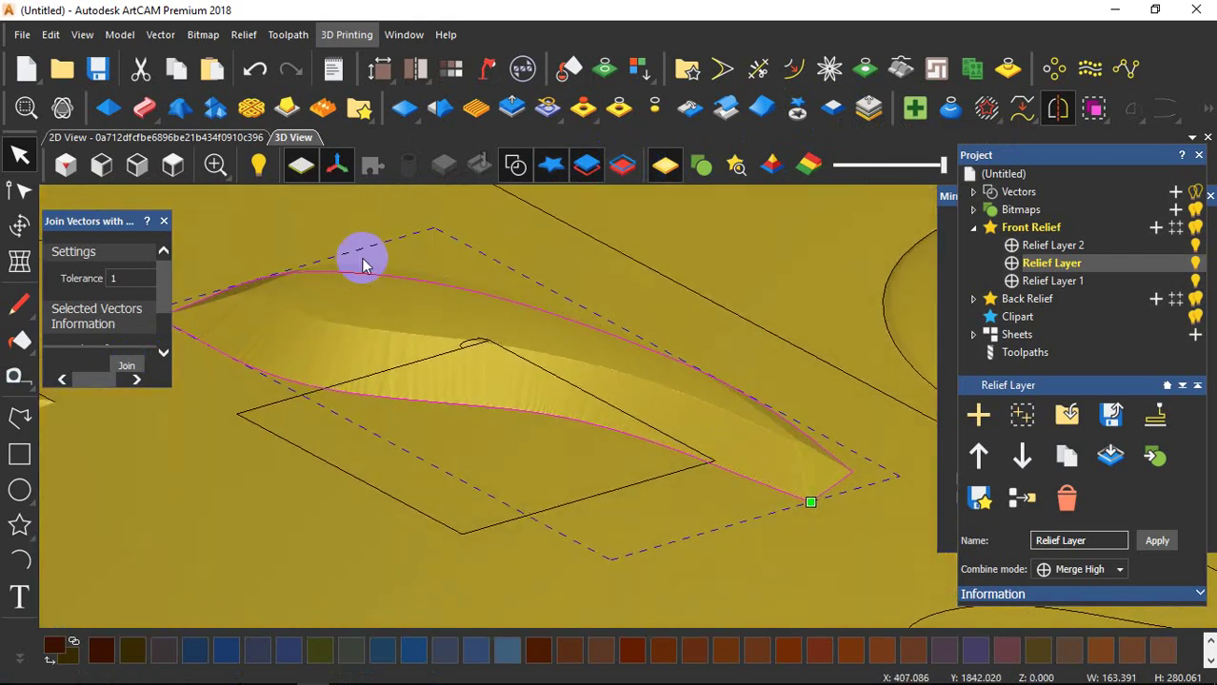
left_click_drag(745, 468, 752, 122)
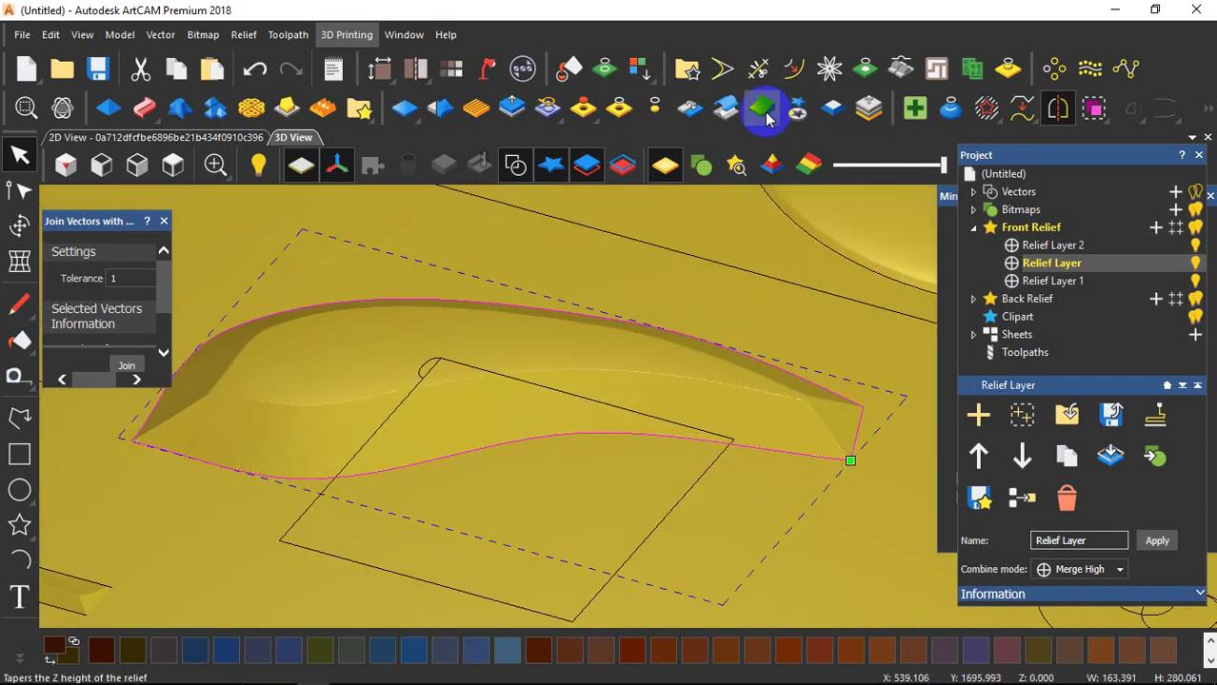
Set up a linear Fade Relief on the leaf from X 275.893, Y 1826.81 to X 406.535, Y 1565.29, tip to closed end.
left_click(763, 109)
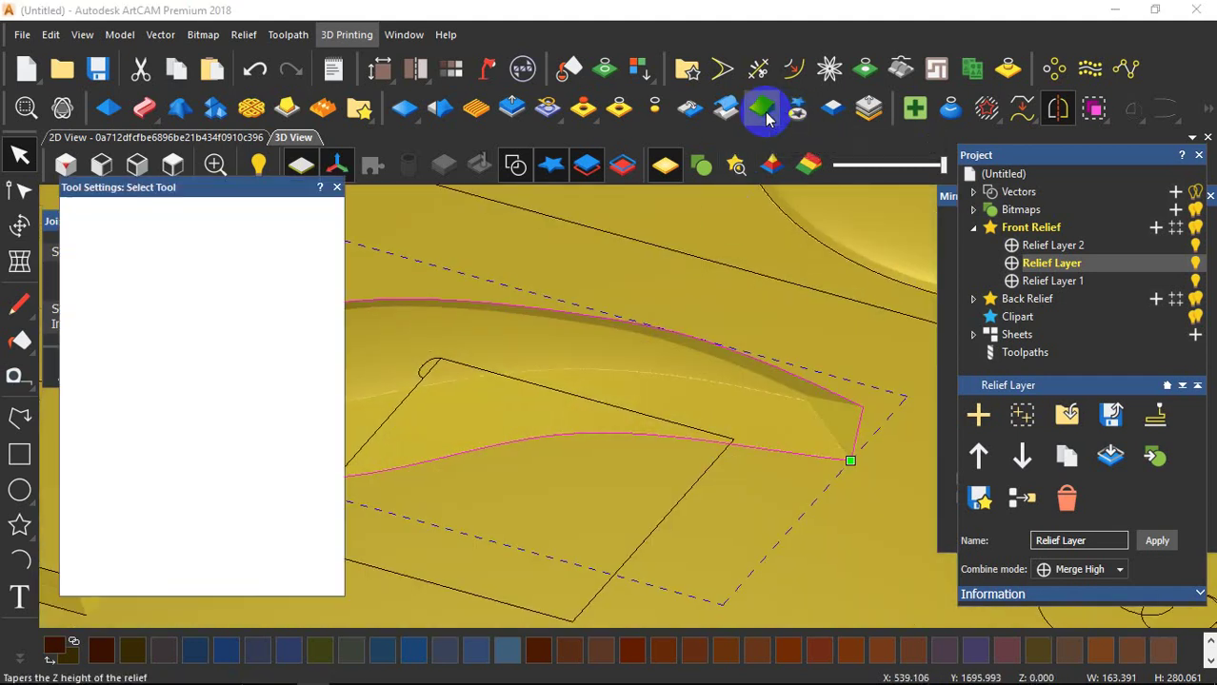
left_click(752, 398)
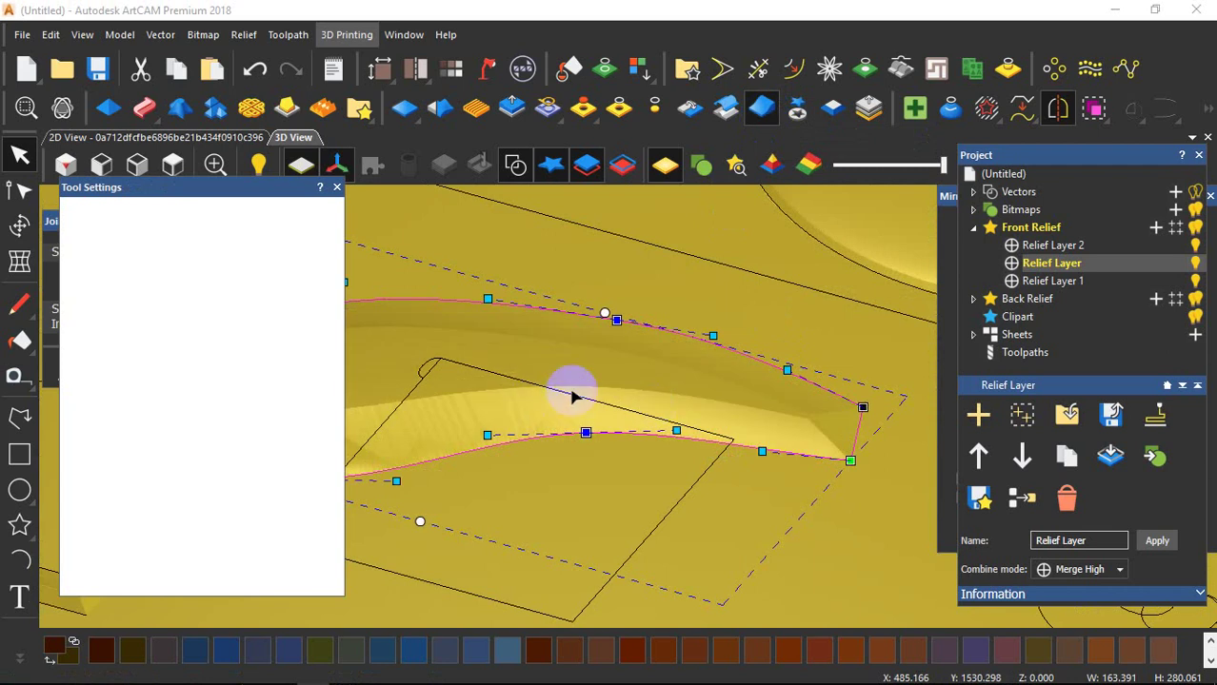
scroll(787, 426, "down", 4)
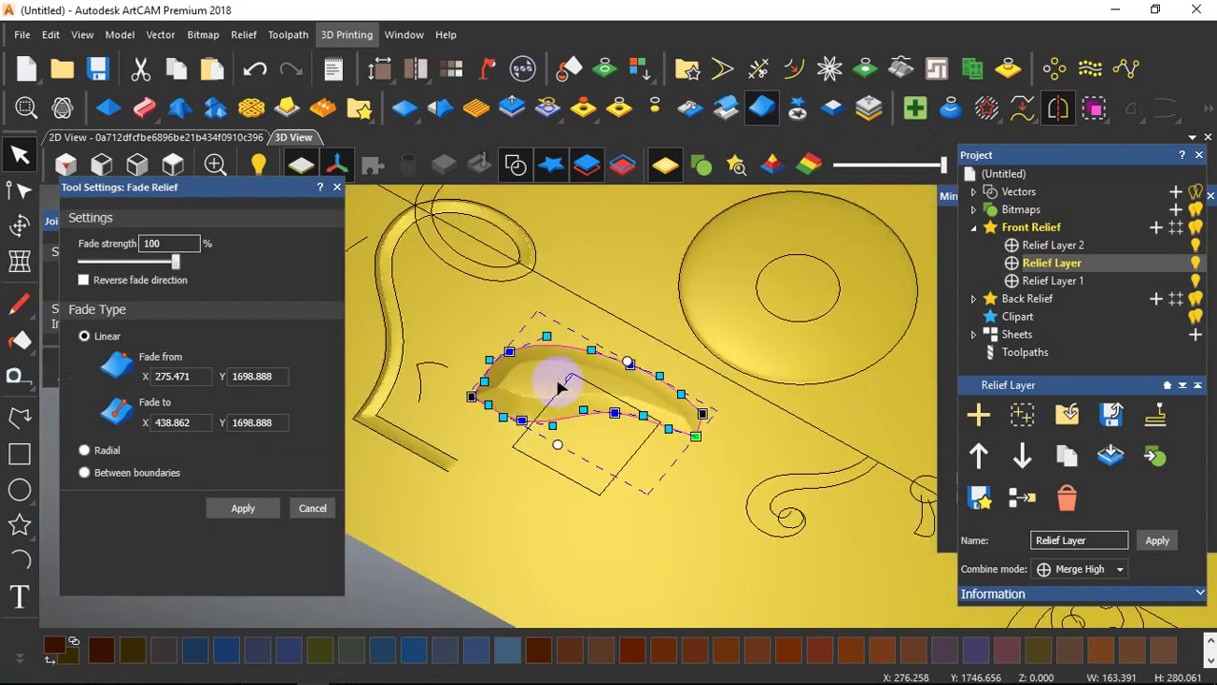
scroll(572, 380, "up", 4)
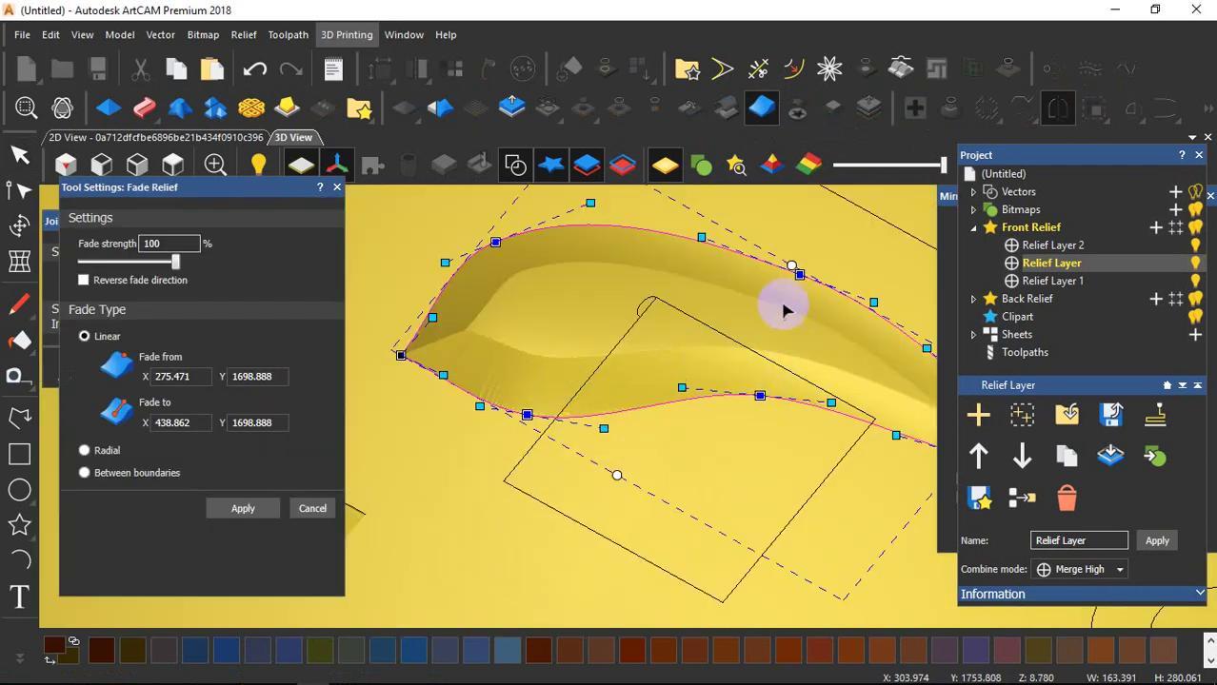
scroll(798, 276, "down", 2)
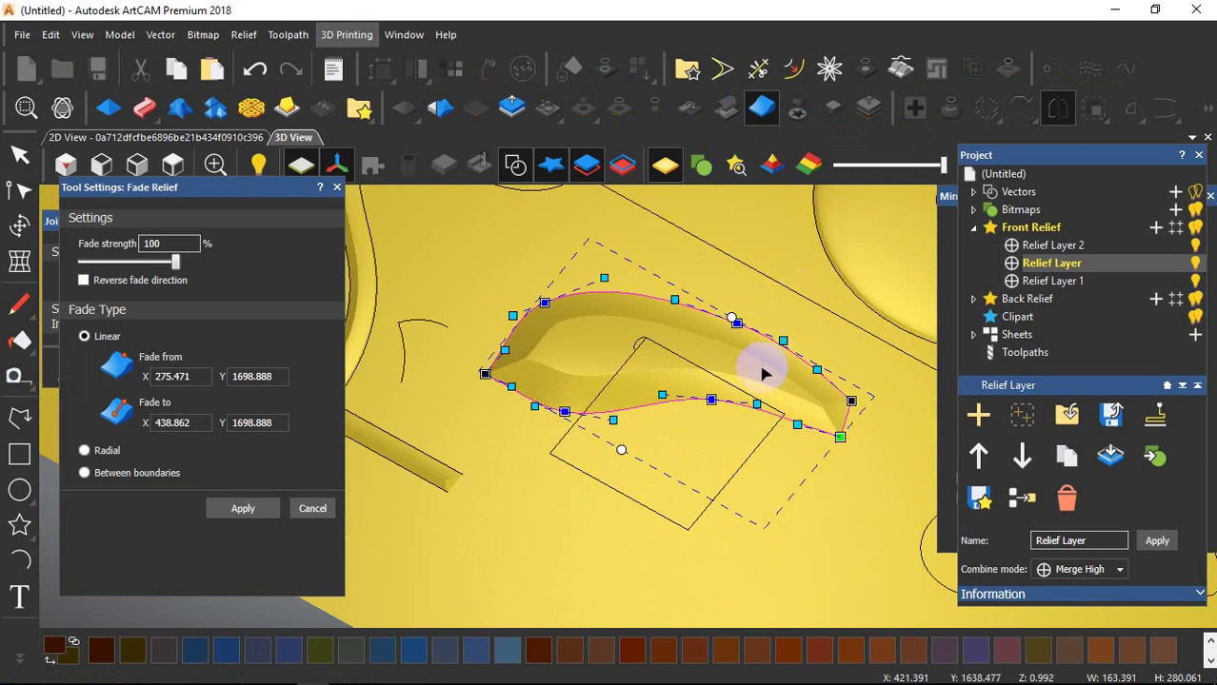
mouse_move(733, 322)
left_mouse_down()
mouse_move(841, 411)
mouse_move(802, 433)
left_mouse_up()
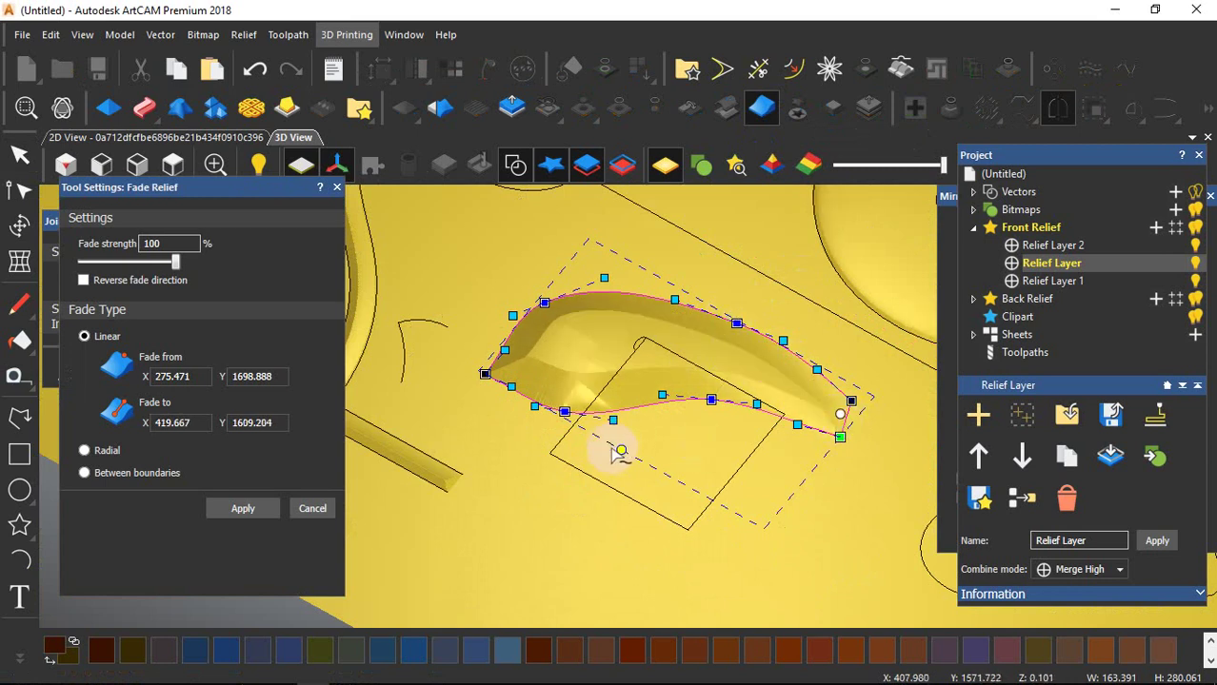
left_click_drag(617, 454, 624, 457)
left_click_drag(516, 411, 490, 377)
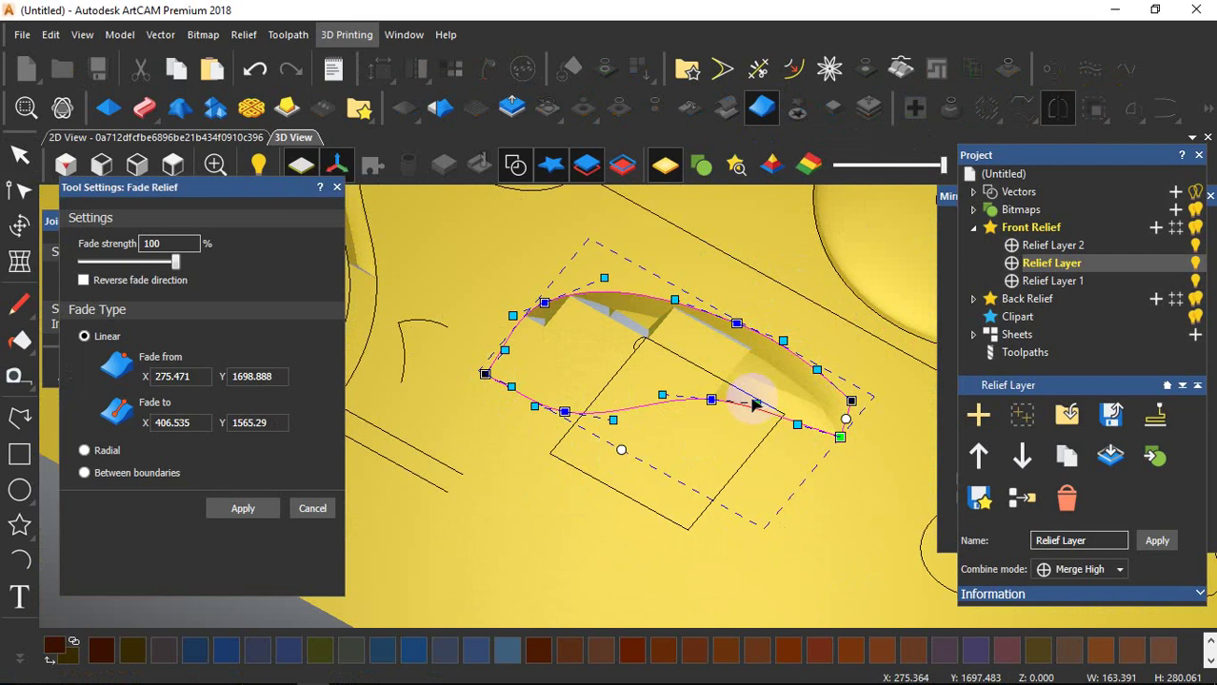
mouse_move(745, 379)
left_mouse_down()
mouse_move(815, 388)
mouse_move(714, 348)
mouse_move(703, 249)
left_mouse_up()
scroll(704, 285, "up", 3)
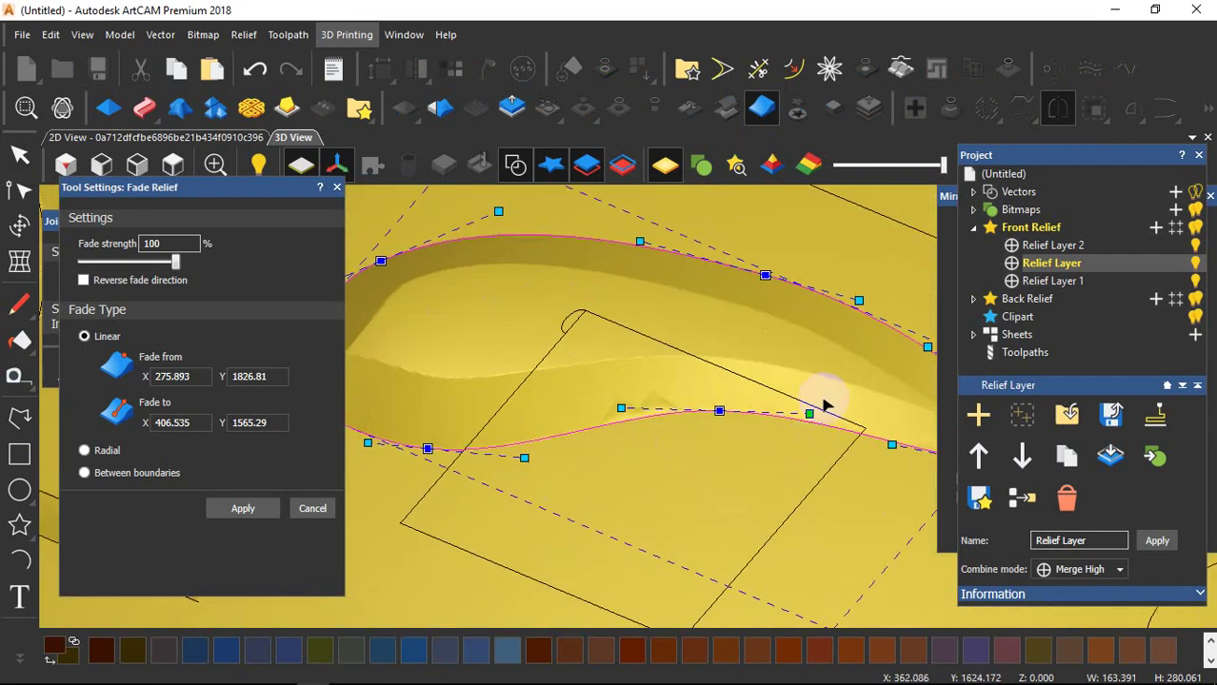
middle_click_drag(824, 398, 773, 400)
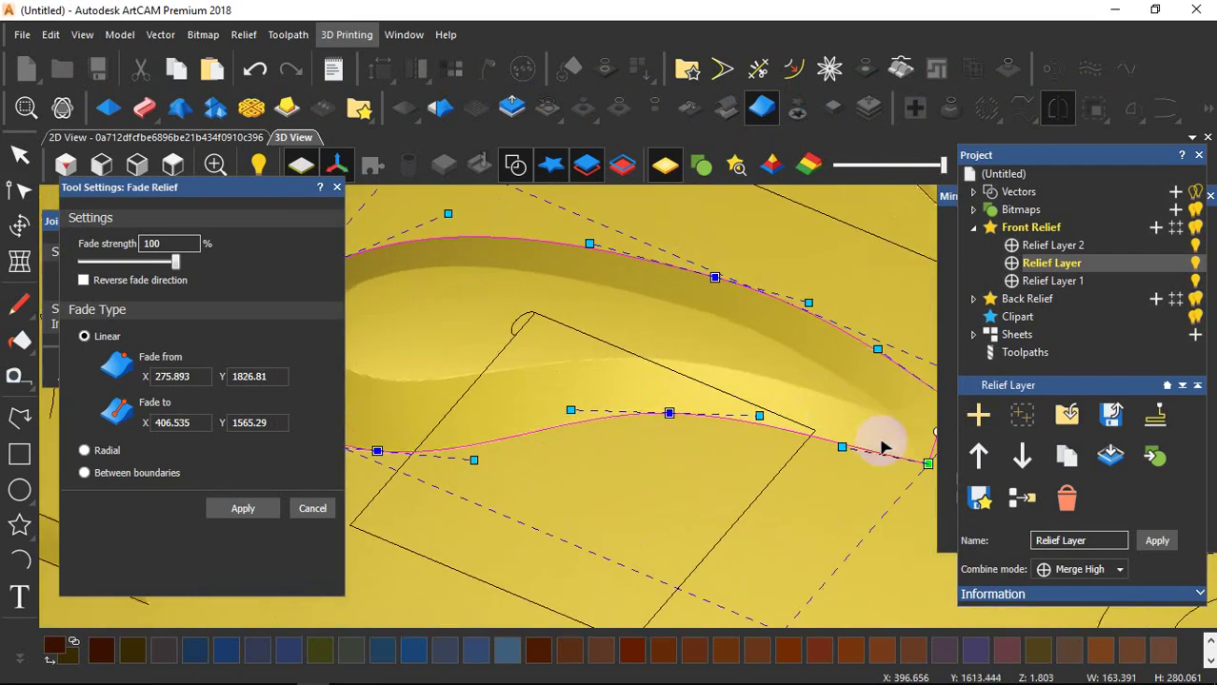
Set the leaf's fade strength to 54%, apply the fade, and clear the selection.
mouse_move(178, 269)
left_mouse_down()
mouse_move(155, 253)
mouse_move(131, 262)
left_mouse_up()
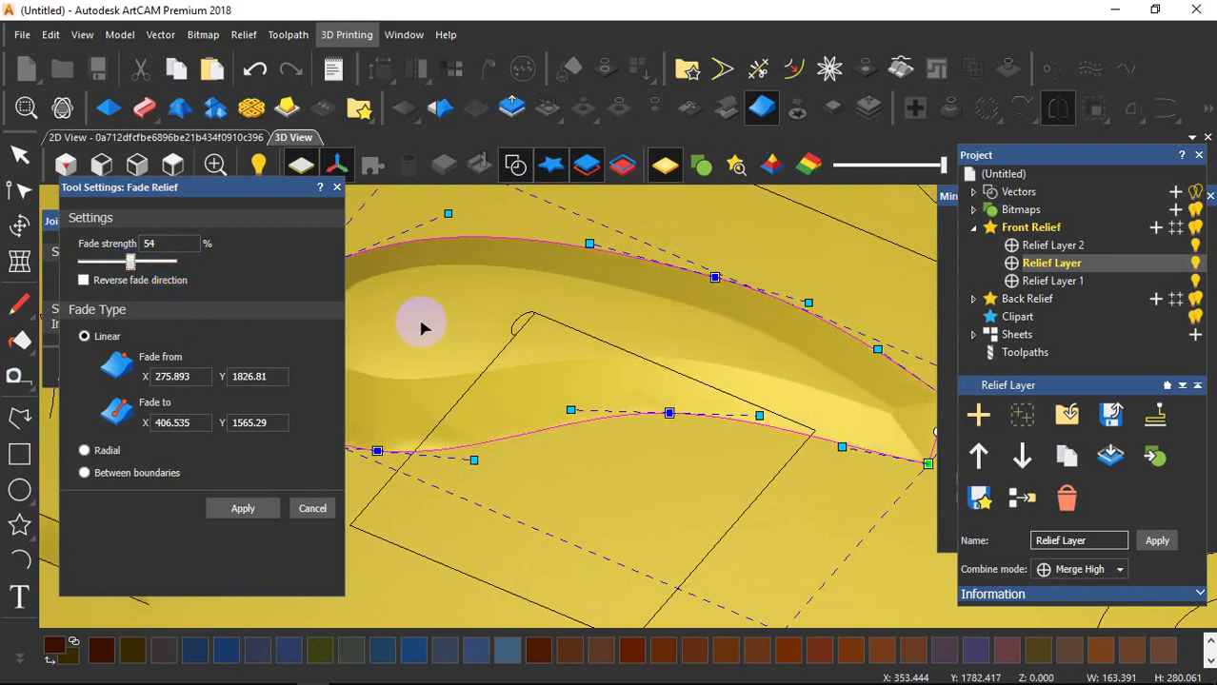
scroll(762, 400, "down", 3)
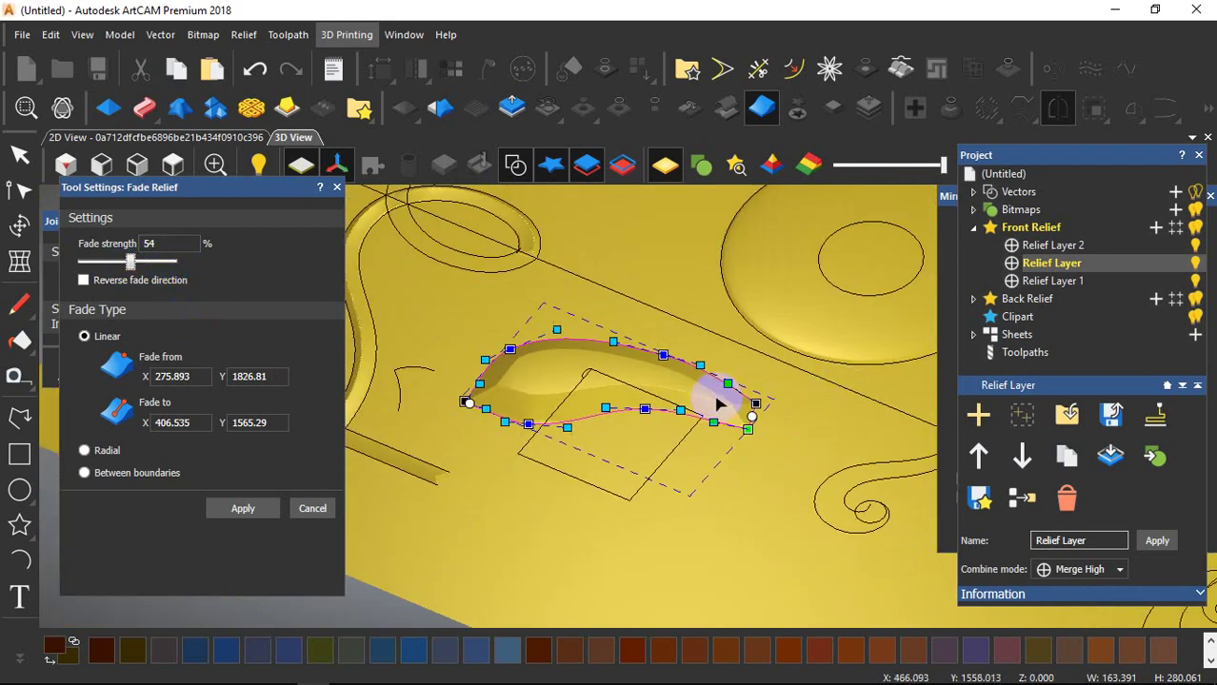
scroll(716, 399, "up", 3)
left_click_drag(621, 388, 684, 273)
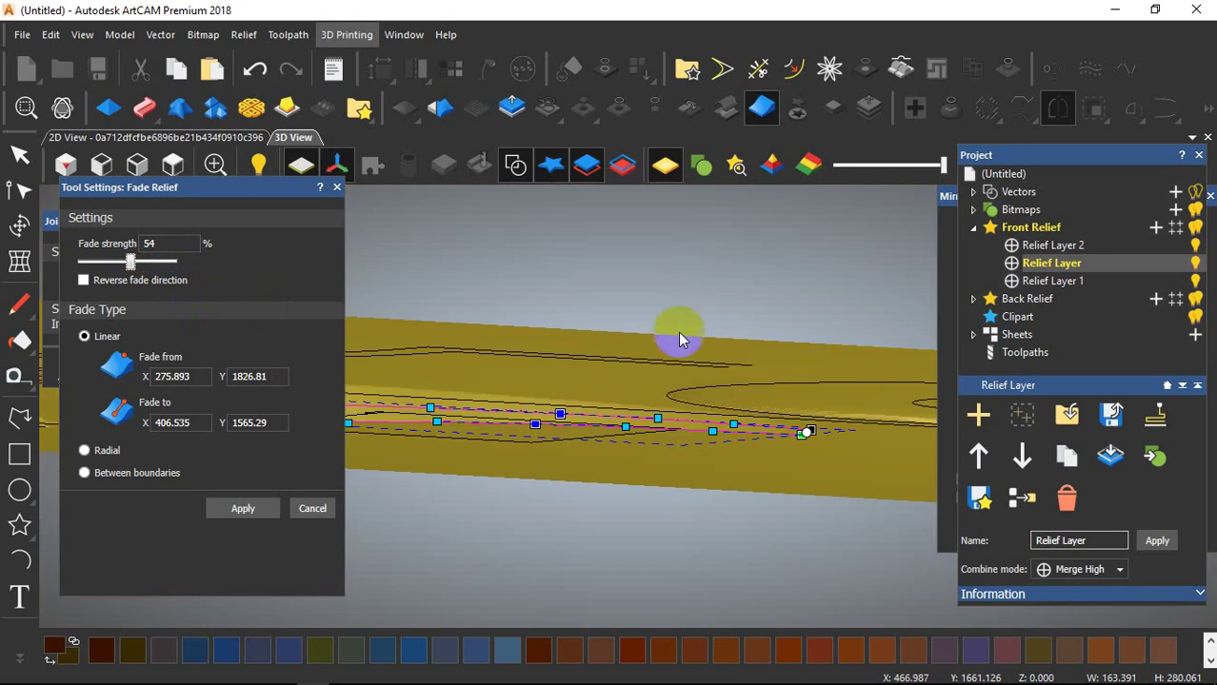
left_click_drag(678, 338, 679, 362)
left_click(243, 507)
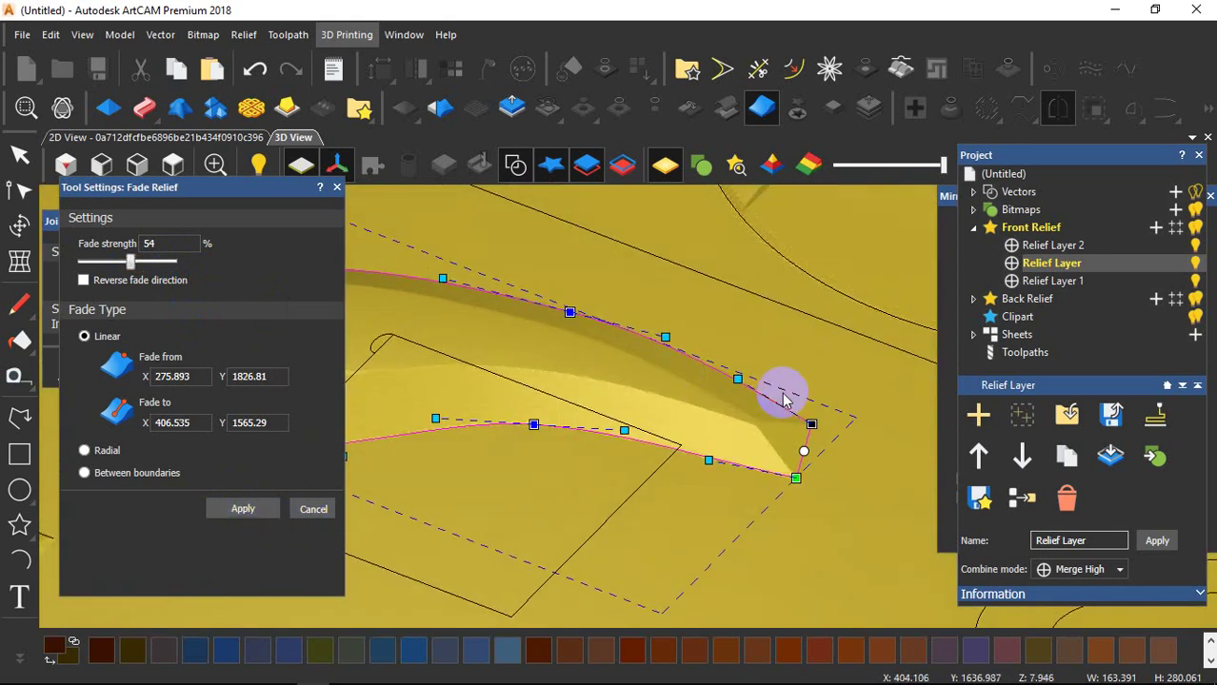
scroll(601, 293, "down", 2)
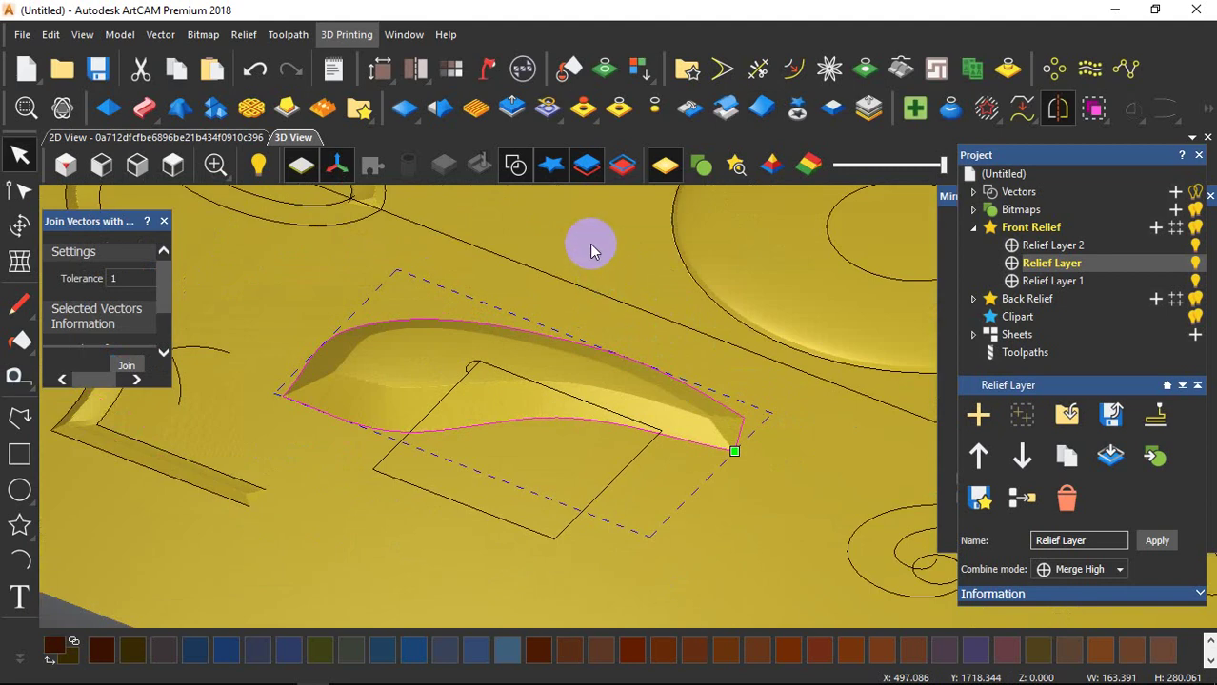
left_click(533, 248)
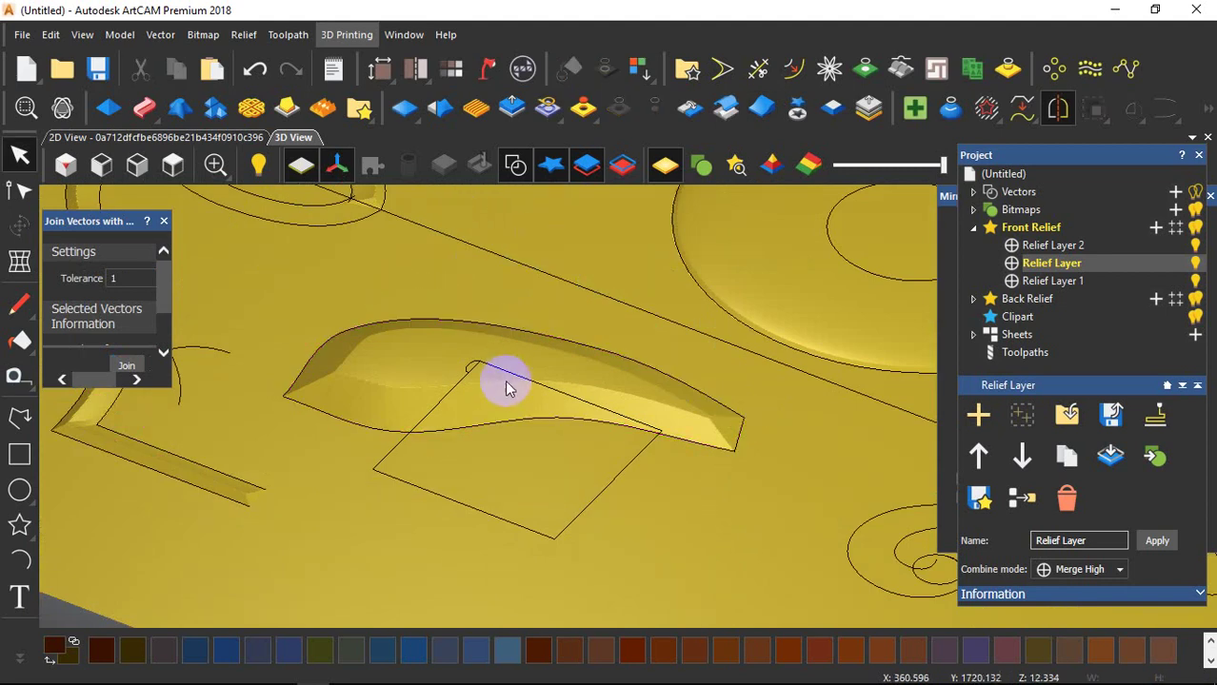
Draw a five-pointed star about 375 mm wide and 357 mm high below the dome, centred at X 624.764, Y 1082.959.
scroll(507, 382, "up", 1)
scroll(579, 397, "down", 1)
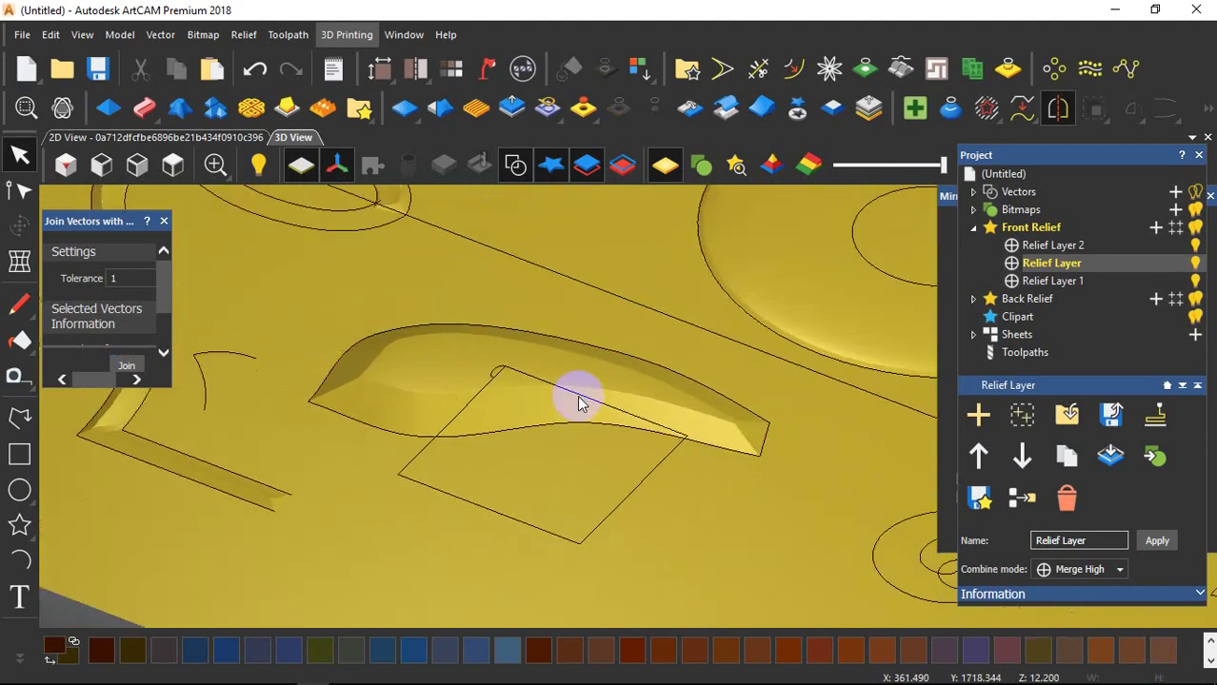
left_click_drag(578, 405, 400, 324)
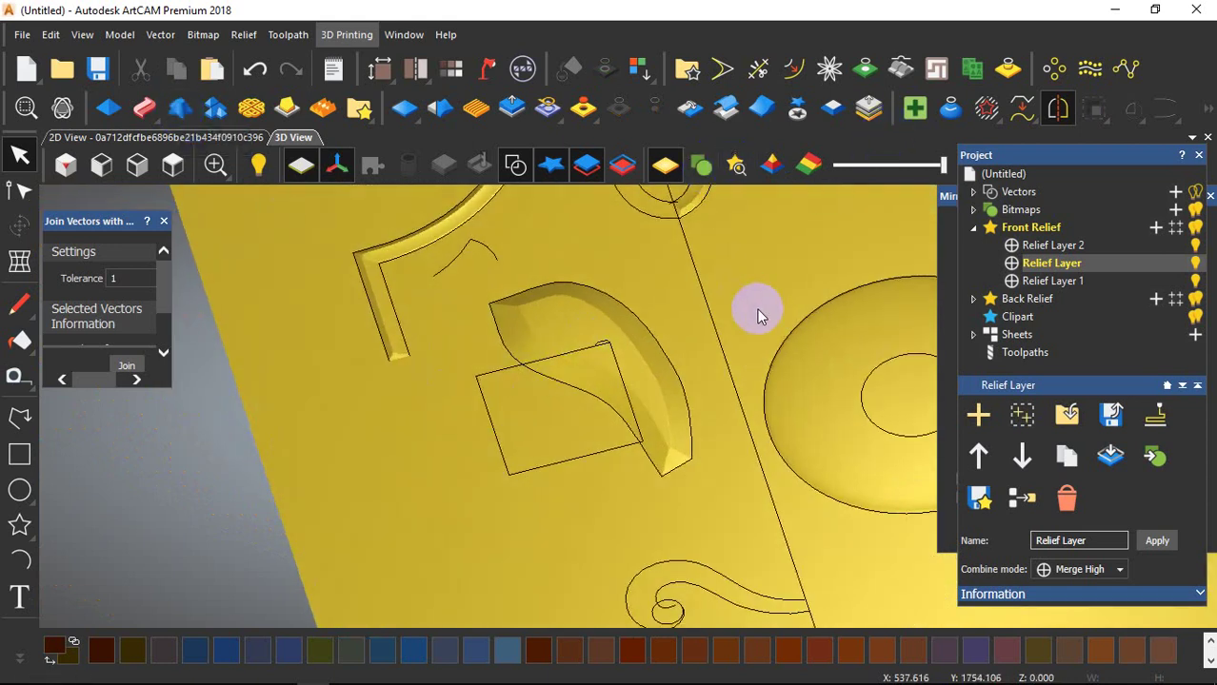
left_click_drag(758, 316, 690, 341)
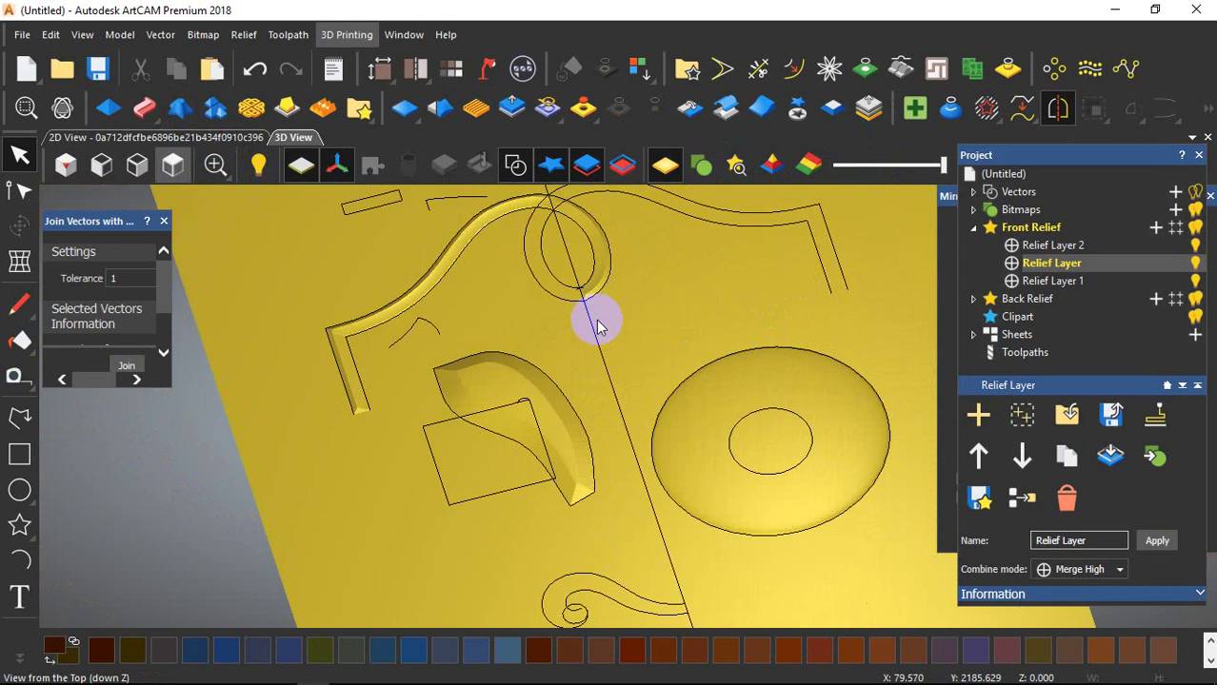
key("0")
scroll(651, 392, "up", 5)
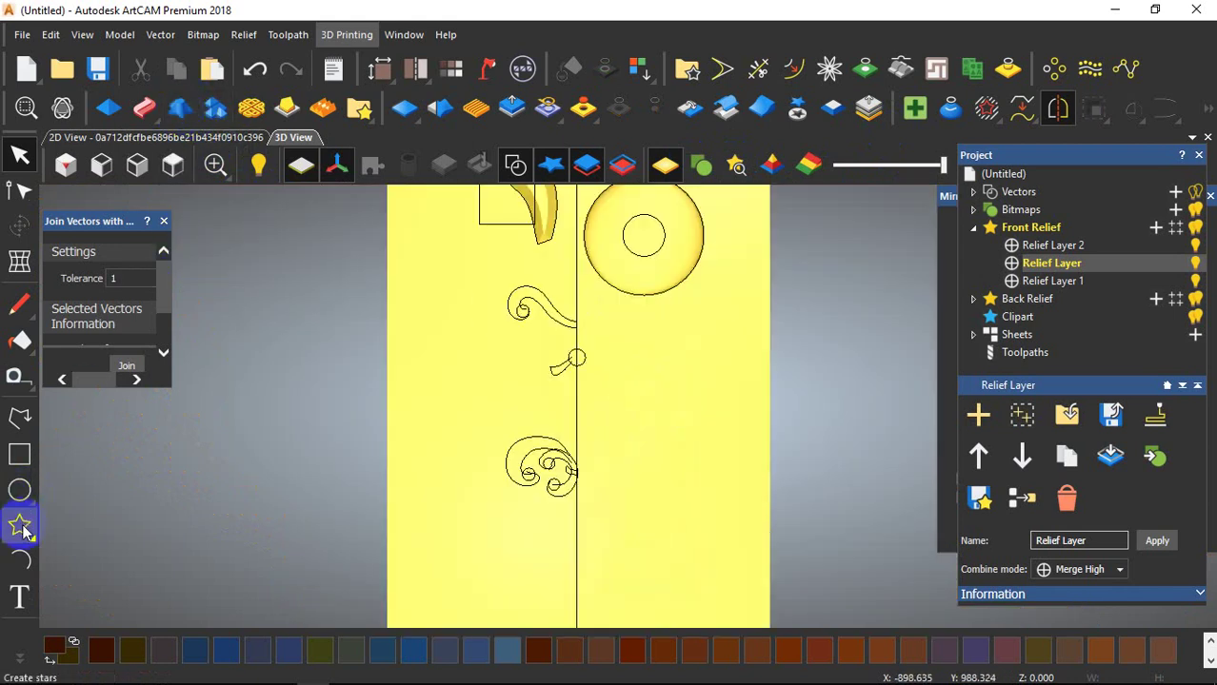
mouse_move(19, 525)
left_click(94, 528)
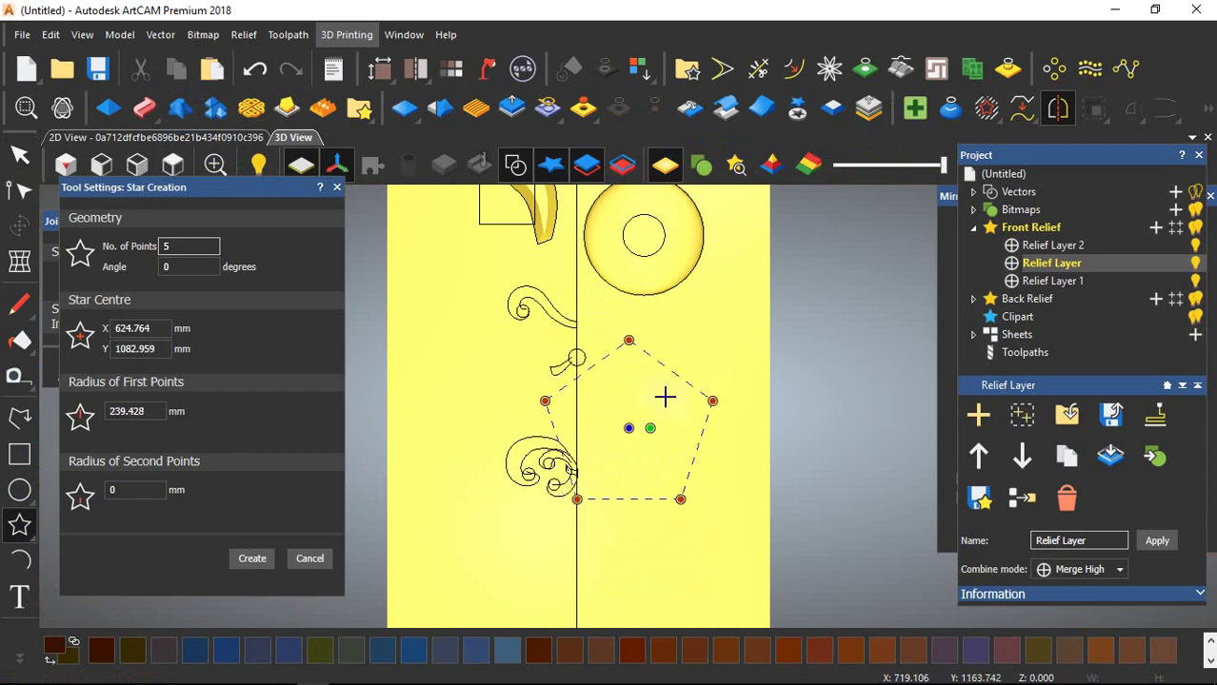
left_click(665, 397)
key("Escape")
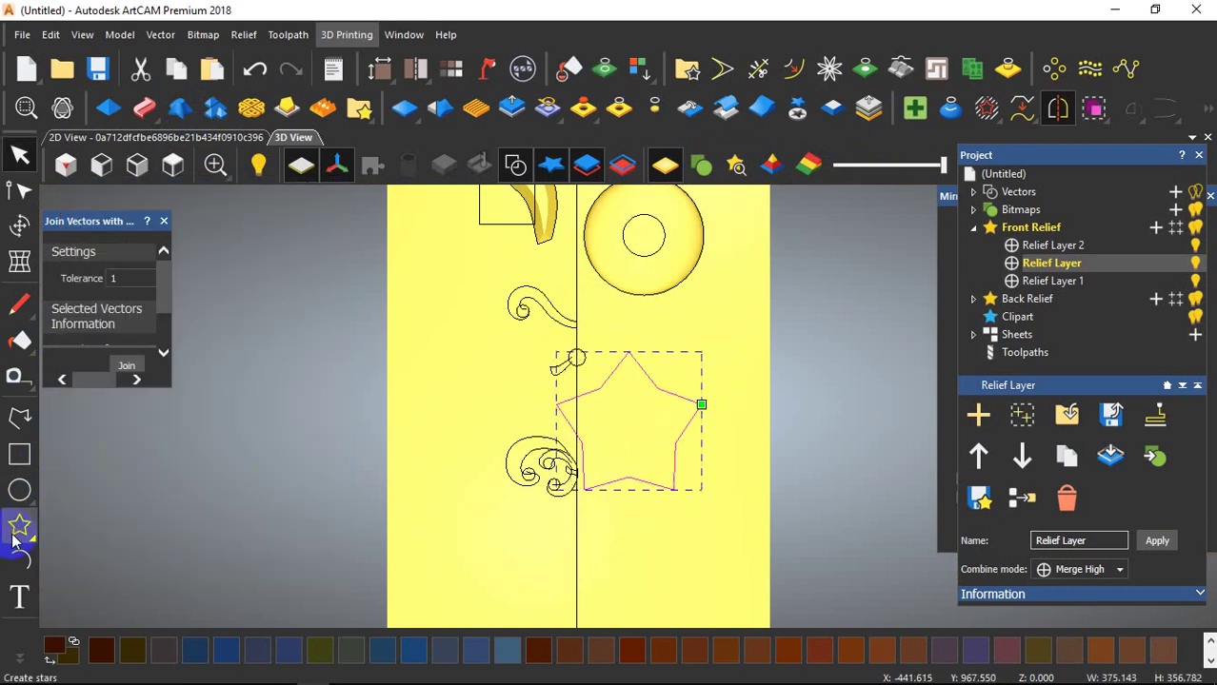
Draw a second, overlapping five-pointed star centred at X 555.519, Y 1046.028 with radii of about 232.9 mm and 106.4 mm.
mouse_move(37, 539)
left_click(92, 528)
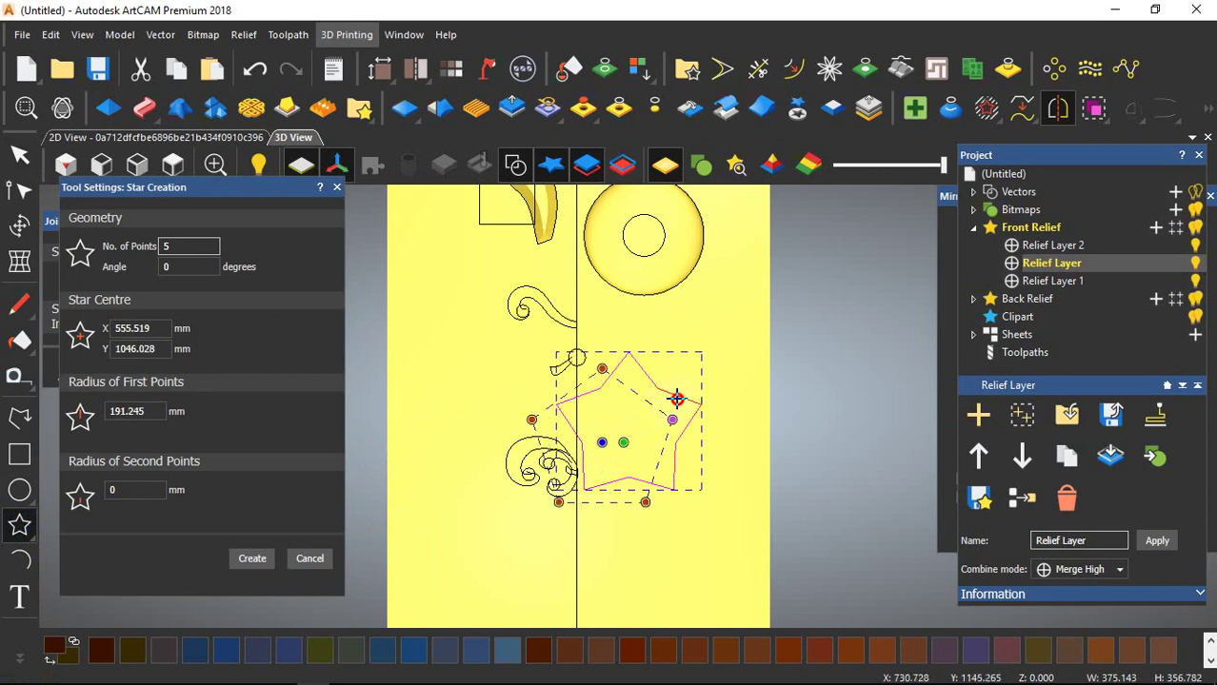
left_click_drag(676, 398, 678, 396)
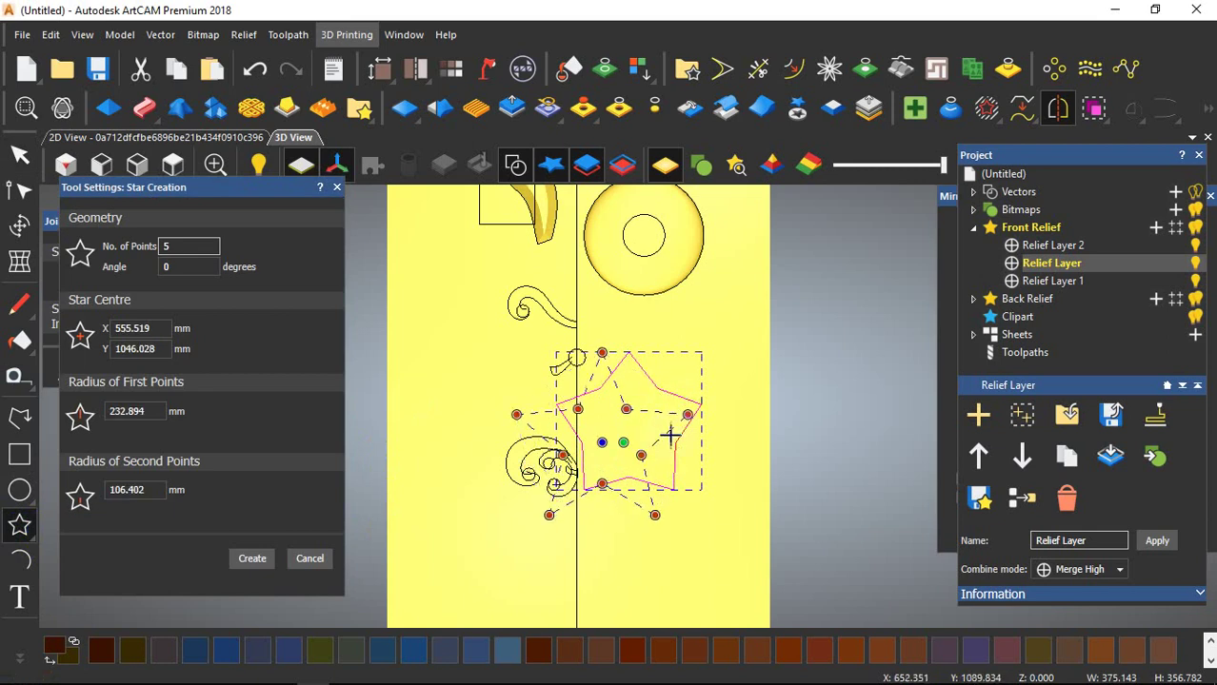
key("Return")
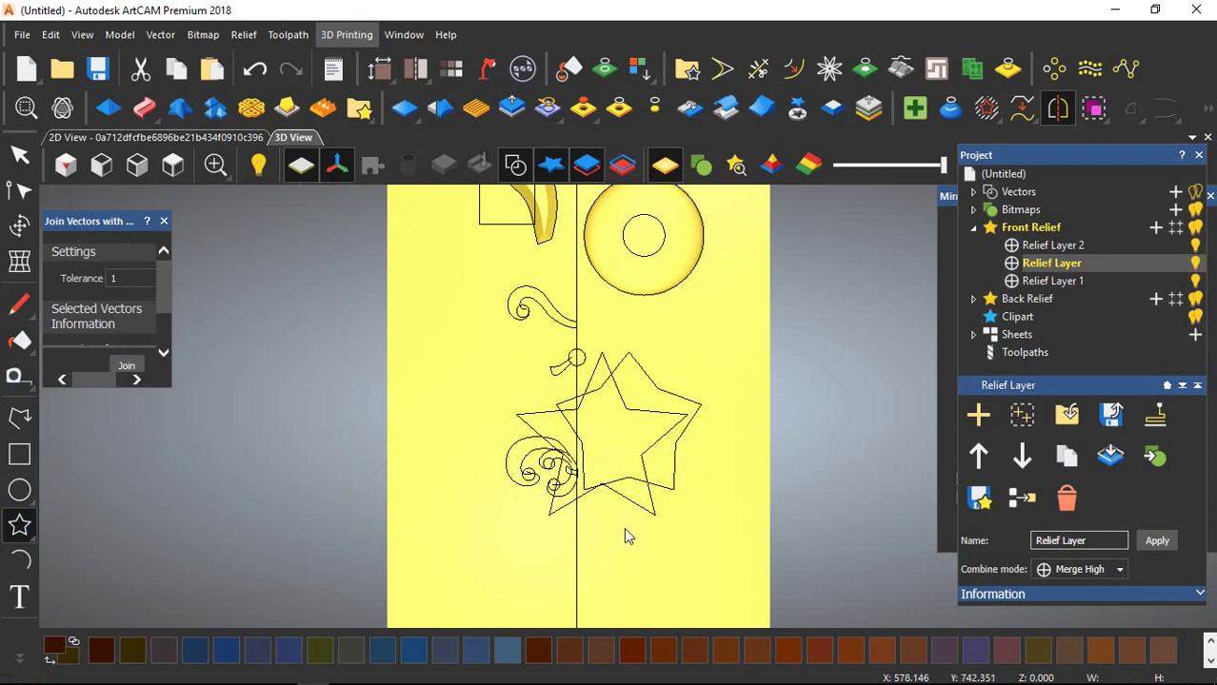
Move the larger second star straight down, clear of the first star and just beneath it.
key("Escape")
scroll(624, 528, "down", 2)
scroll(619, 440, "up", 2)
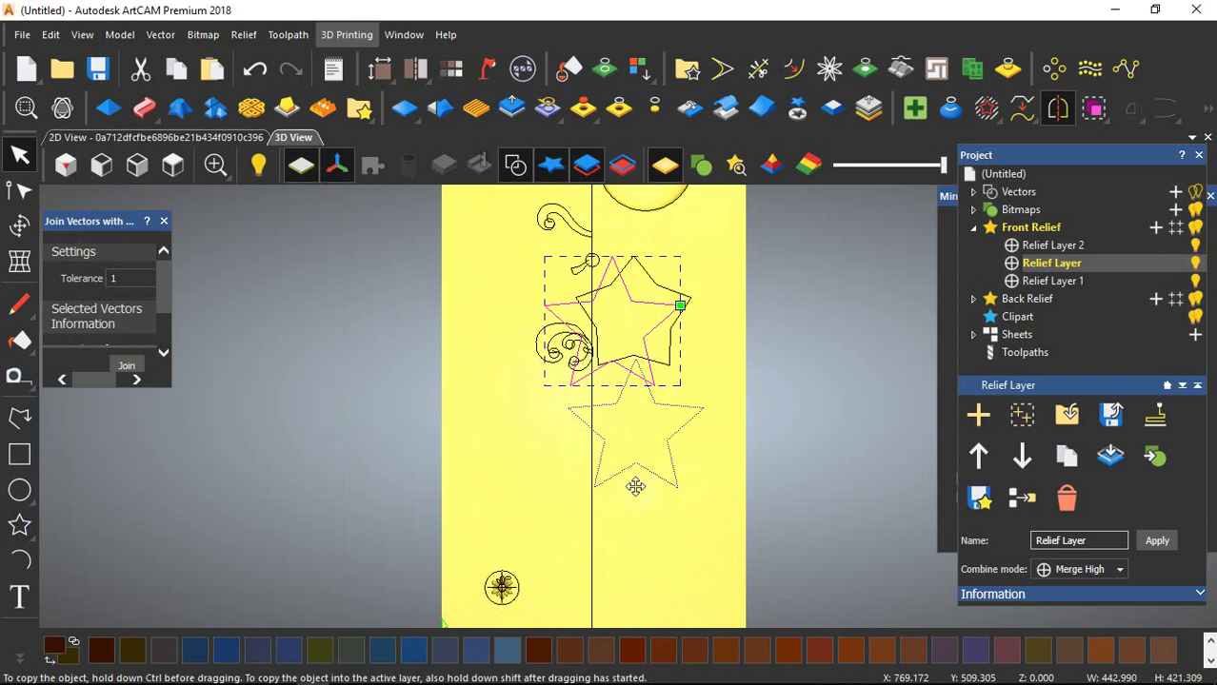
left_click_drag(635, 487, 638, 468)
scroll(638, 470, "up", 1)
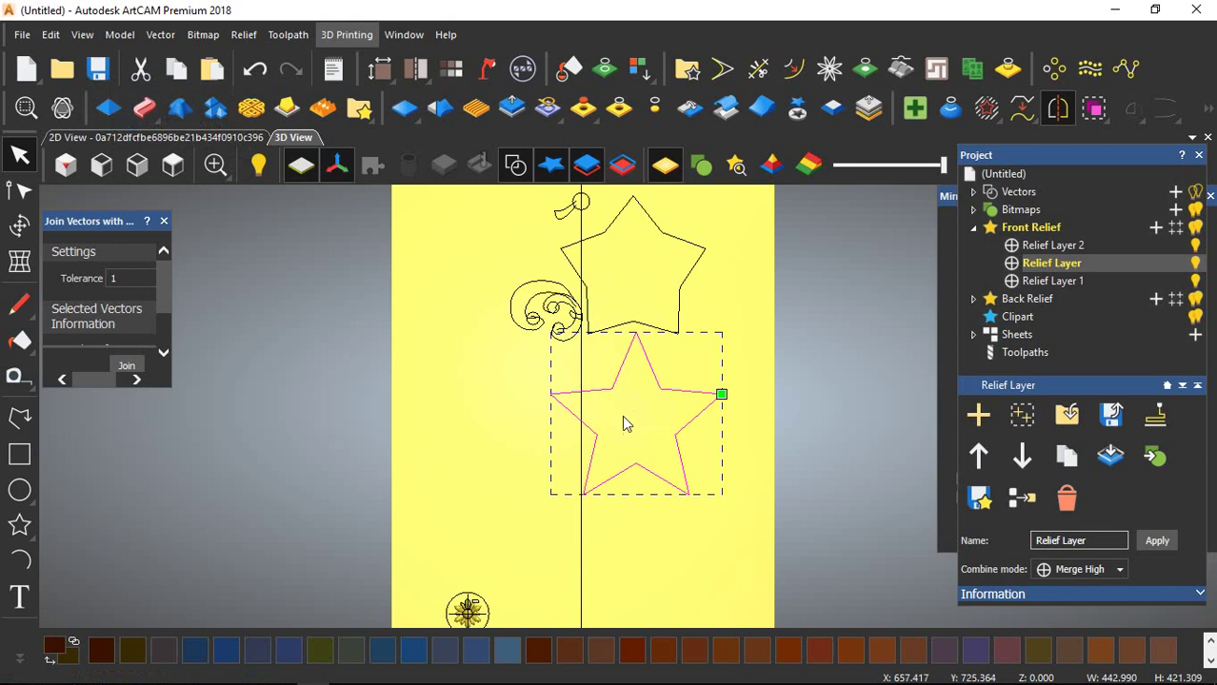
Set up a linear 3D Blend on the lower star, blending to the border vector's centre, with border height 0 and inner height 10 mm.
left_click(184, 111)
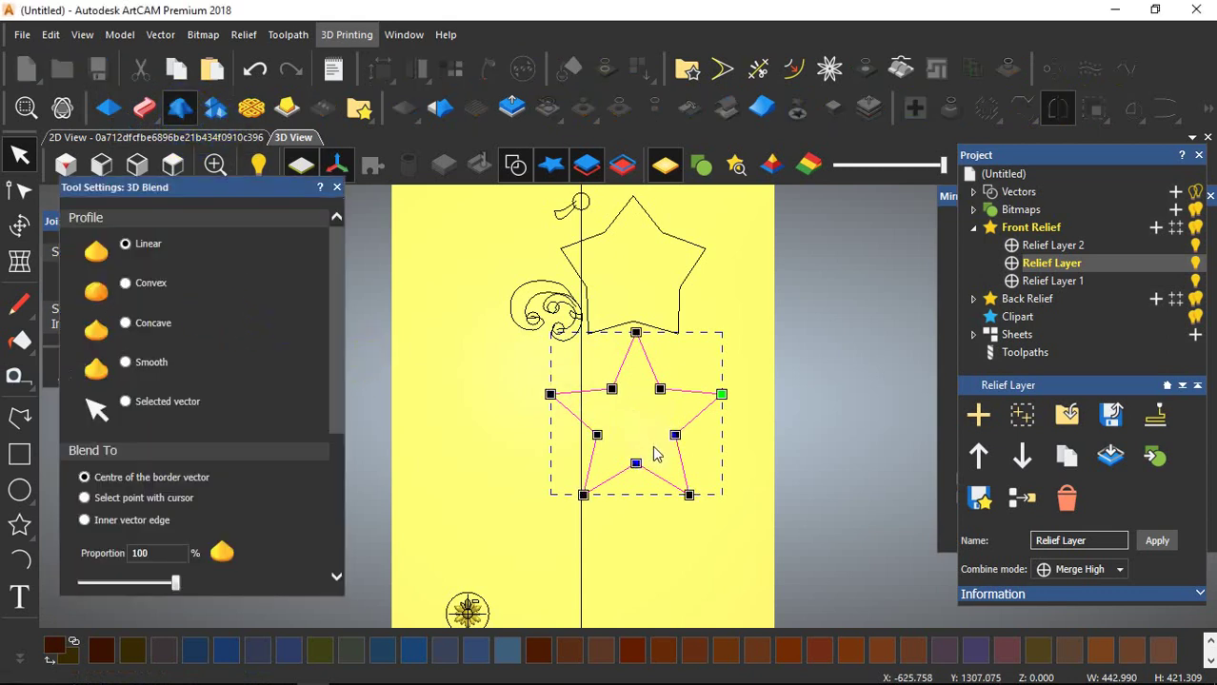
scroll(623, 430, "up", 3)
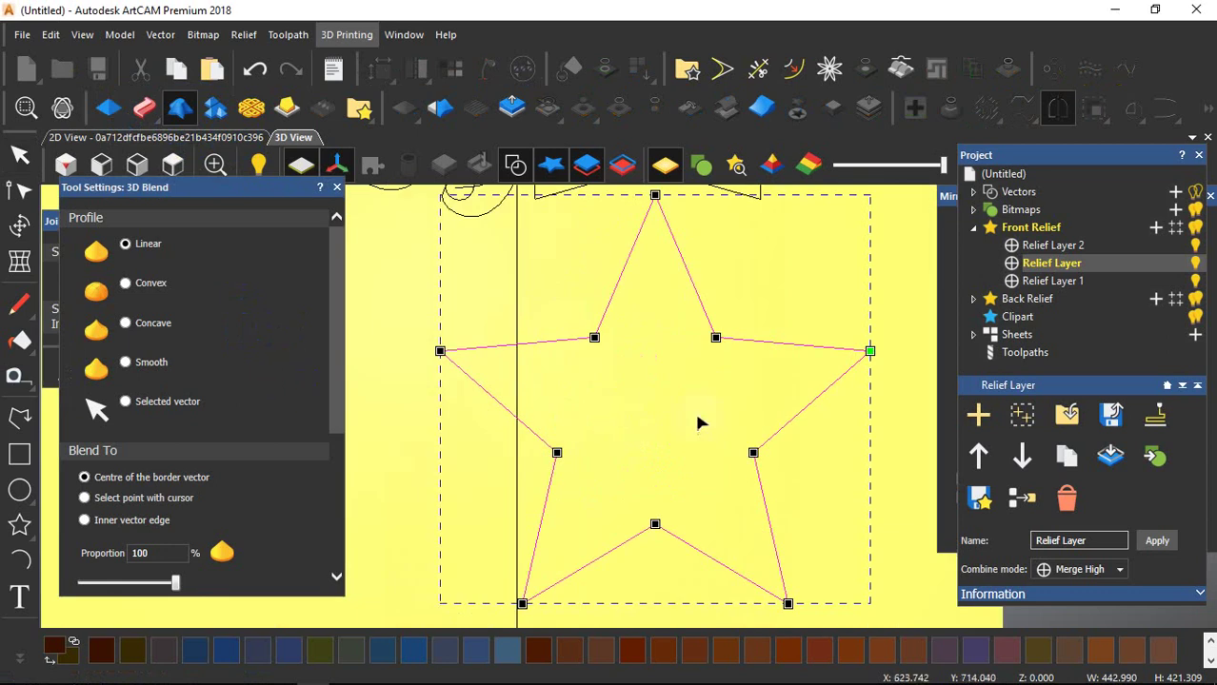
scroll(700, 422, "down", 2)
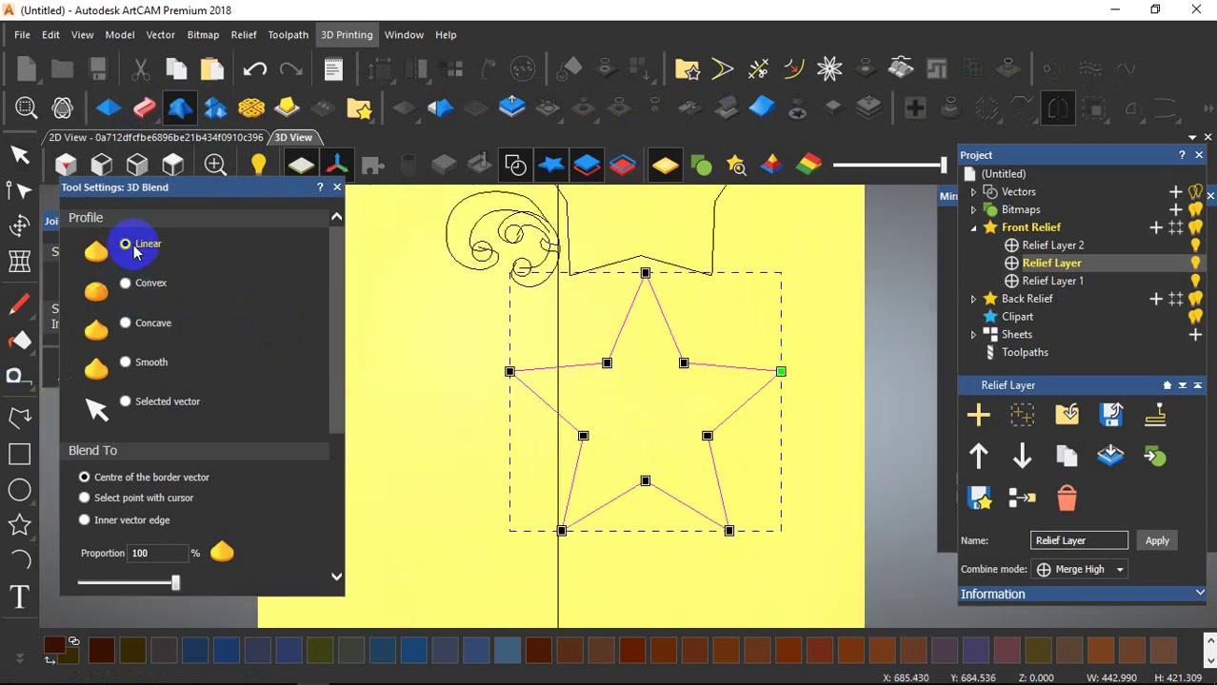
left_click_drag(334, 293, 344, 428)
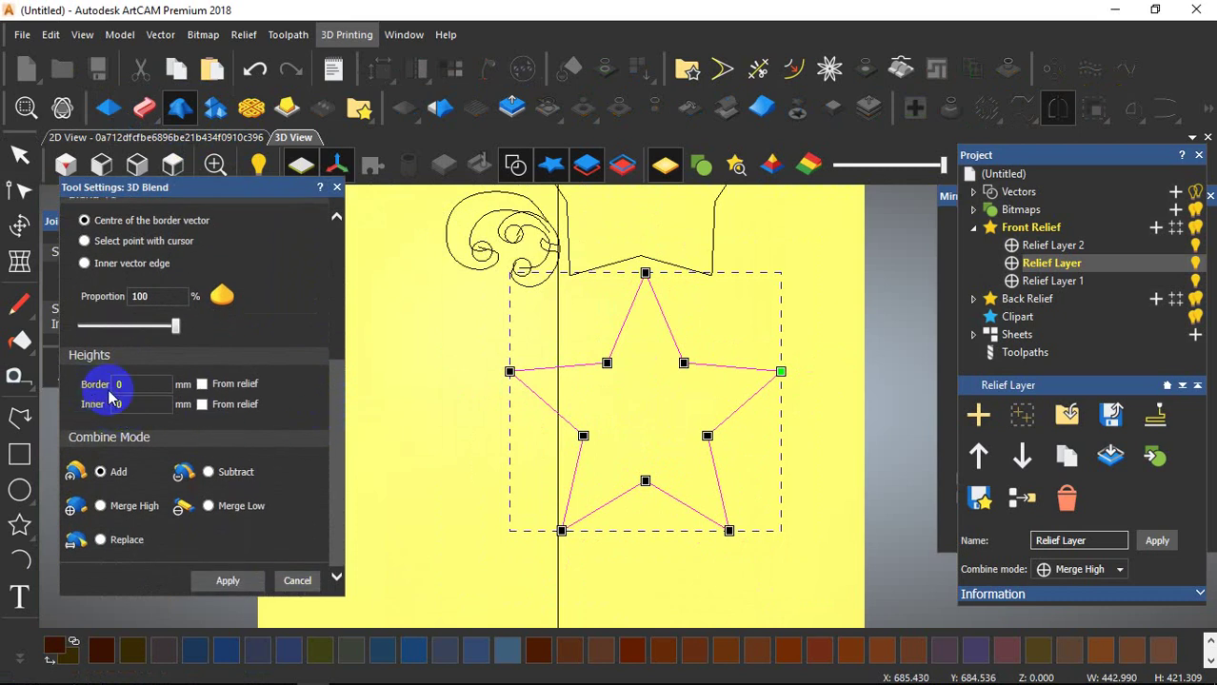
double_click(148, 384)
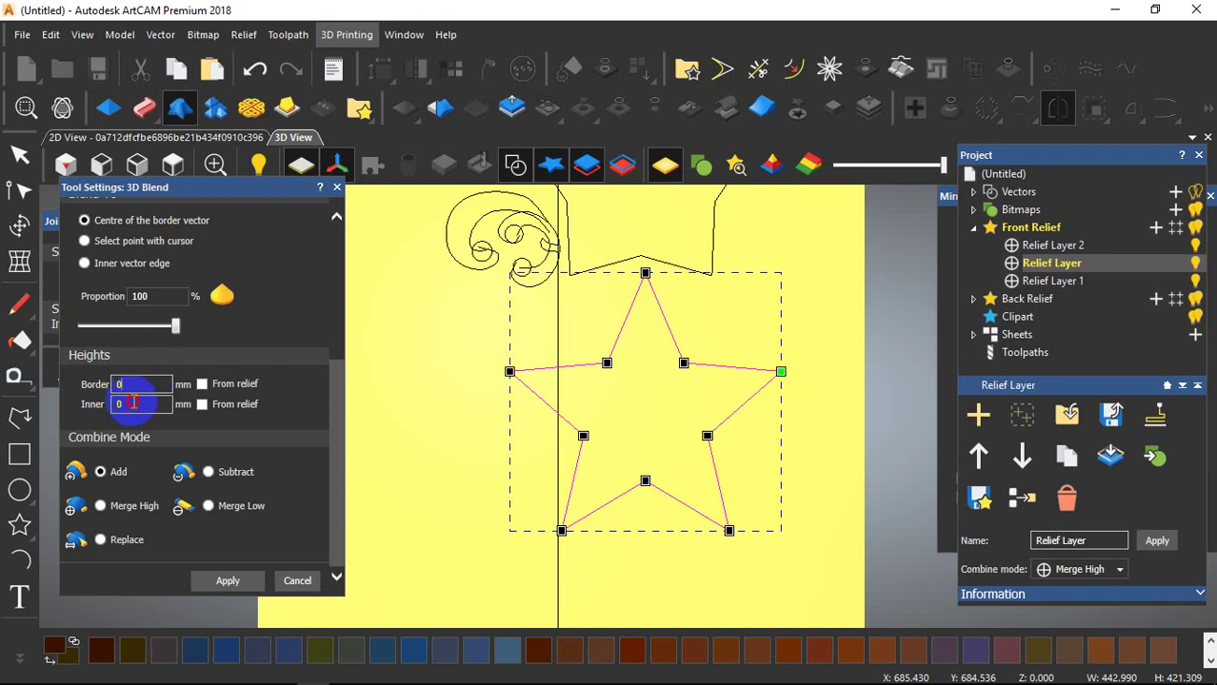
double_click(133, 403)
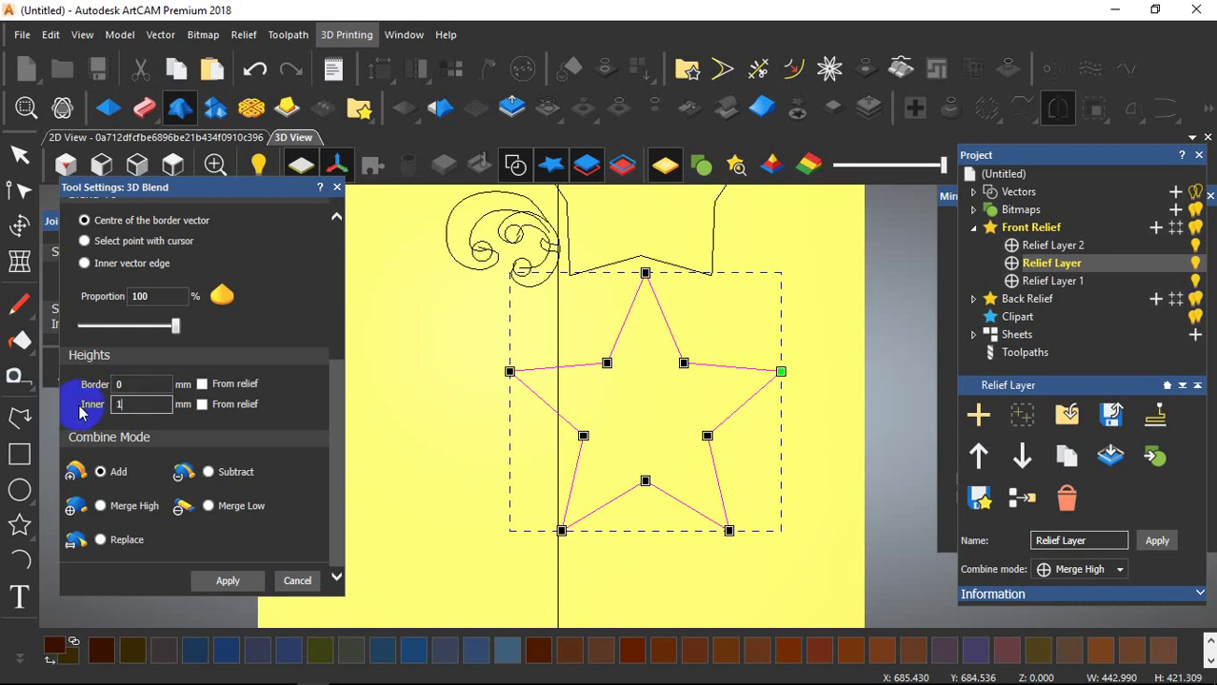
type("10")
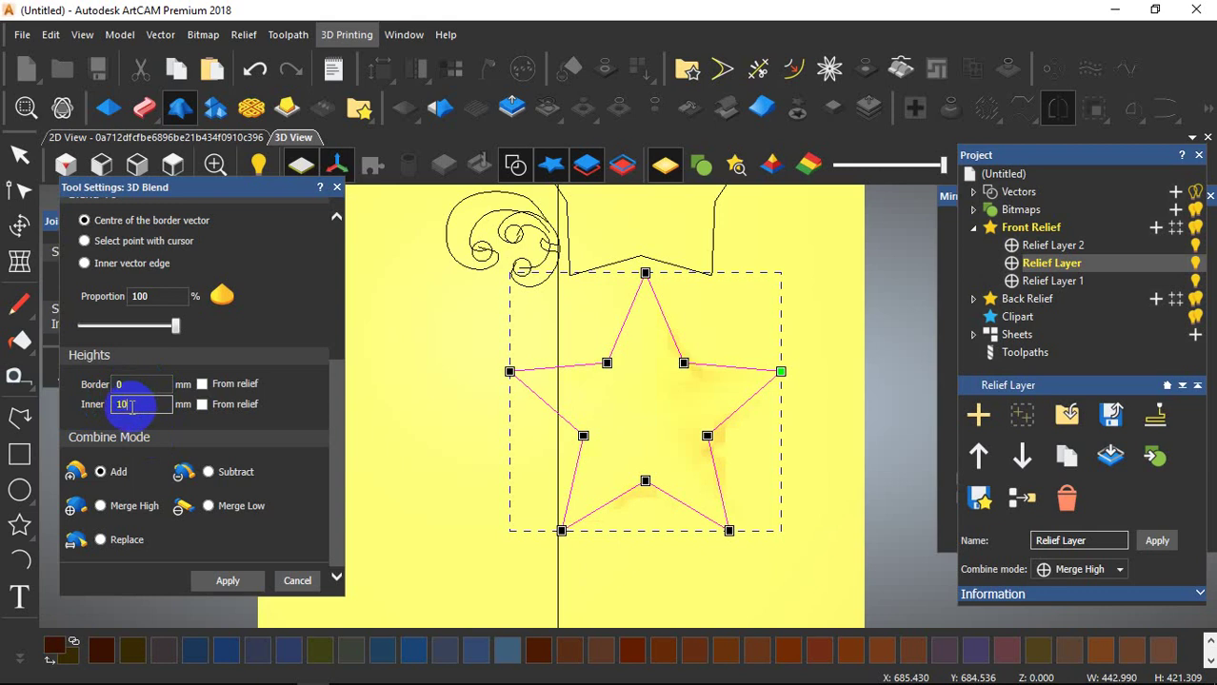
key("Return")
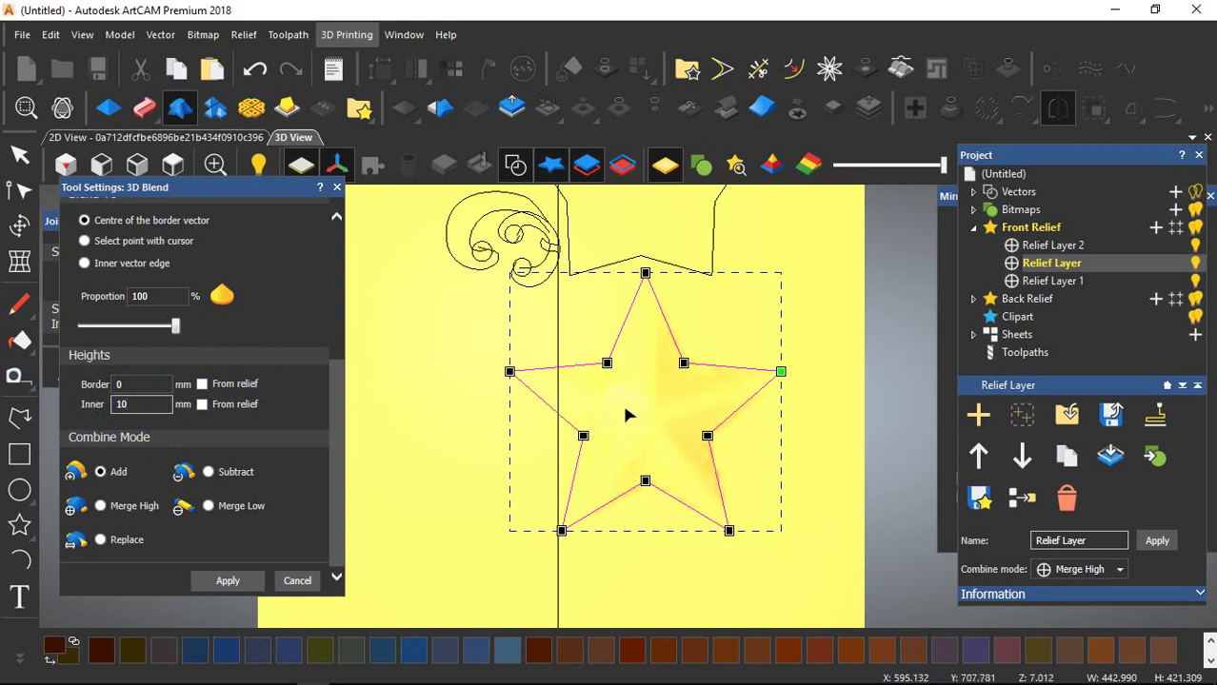
scroll(620, 408, "up", 1)
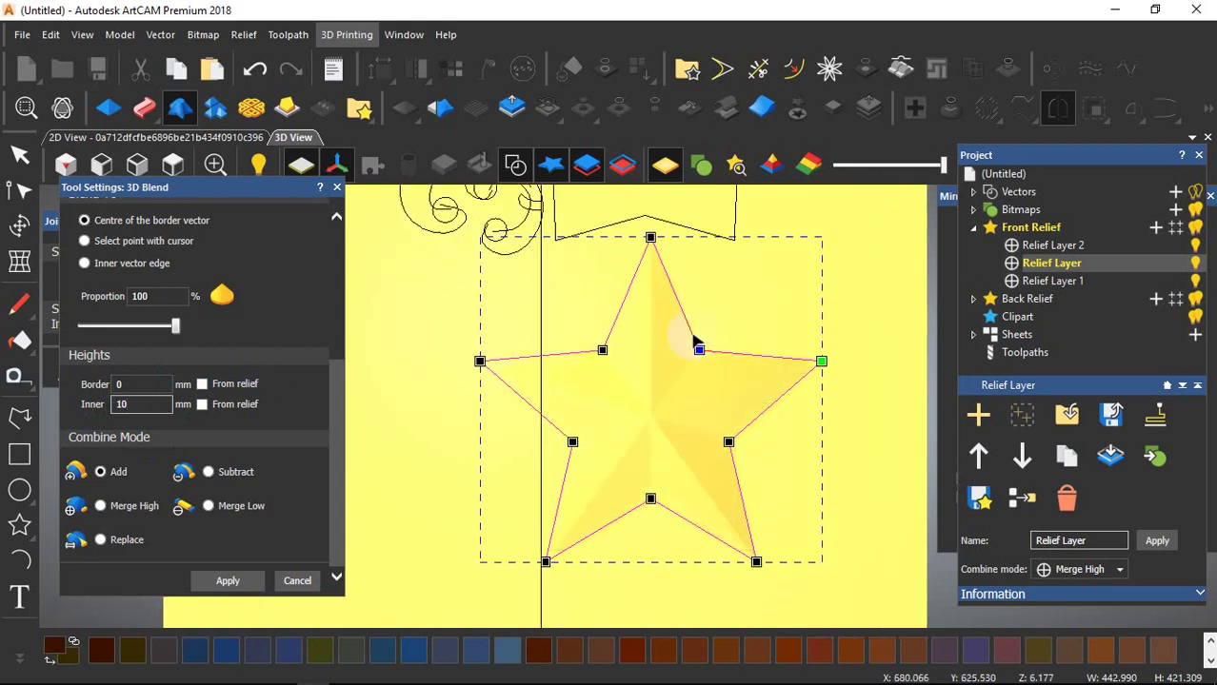
left_click_drag(666, 462, 623, 445)
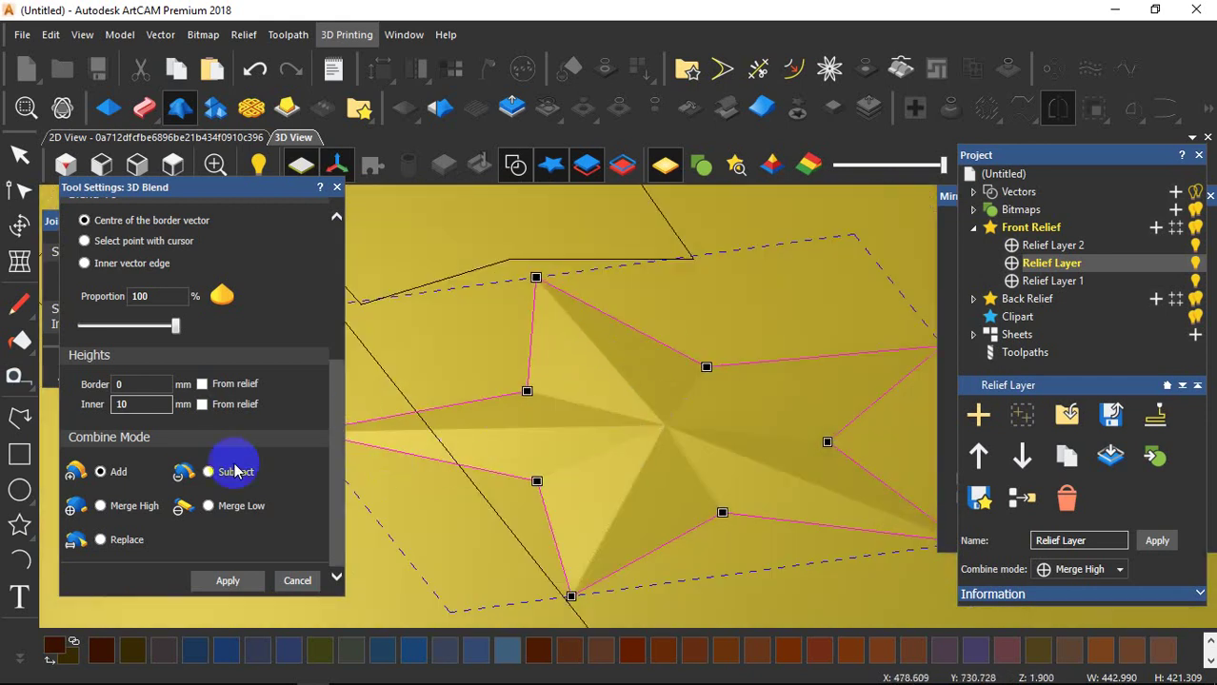
Raise the inner height of the star's 3D Blend to 50 mm.
double_click(145, 405)
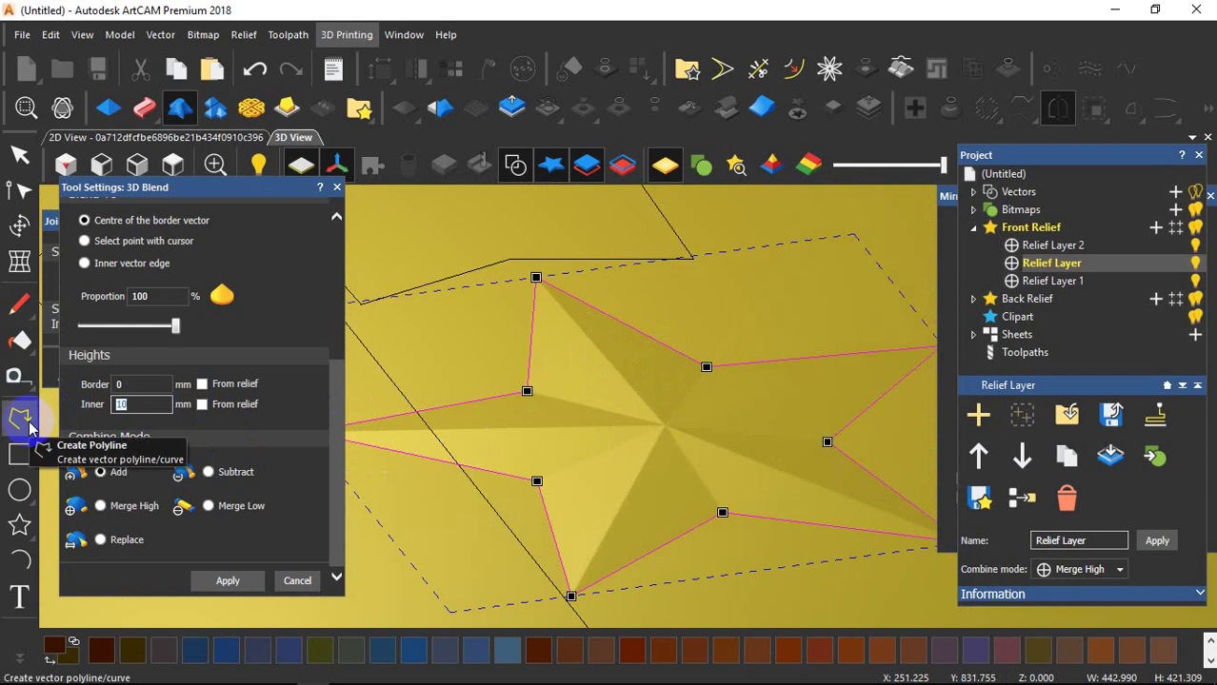
type("50")
left_click(529, 388)
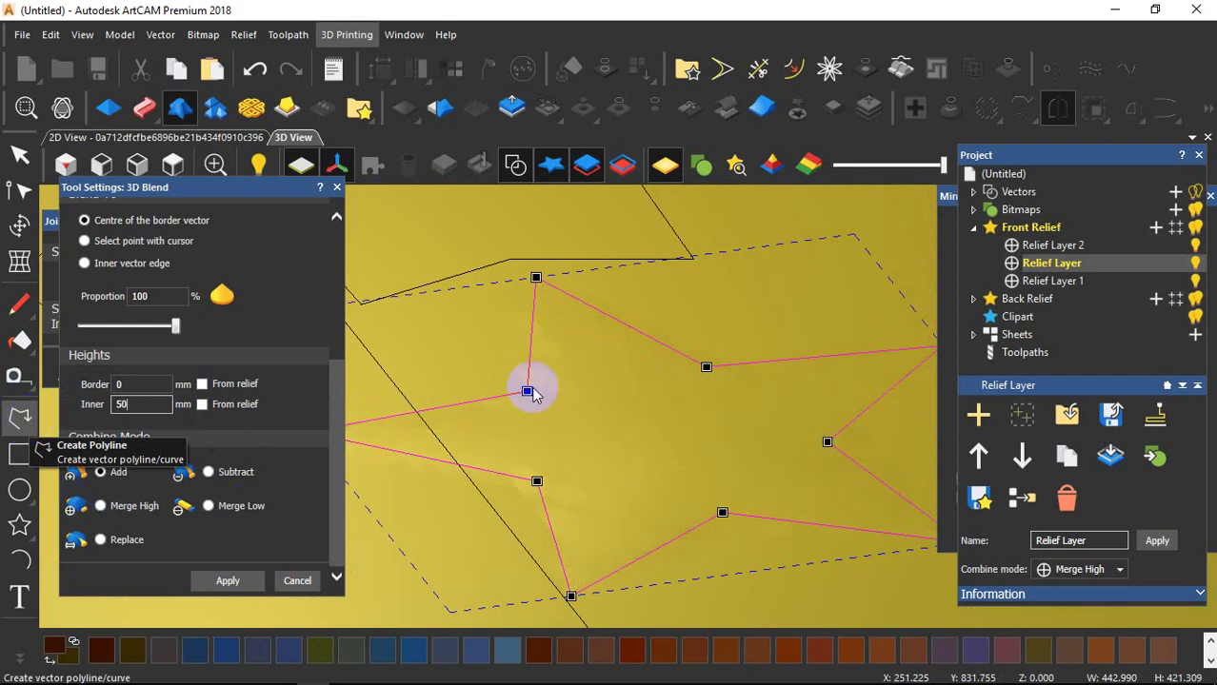
left_click(607, 415)
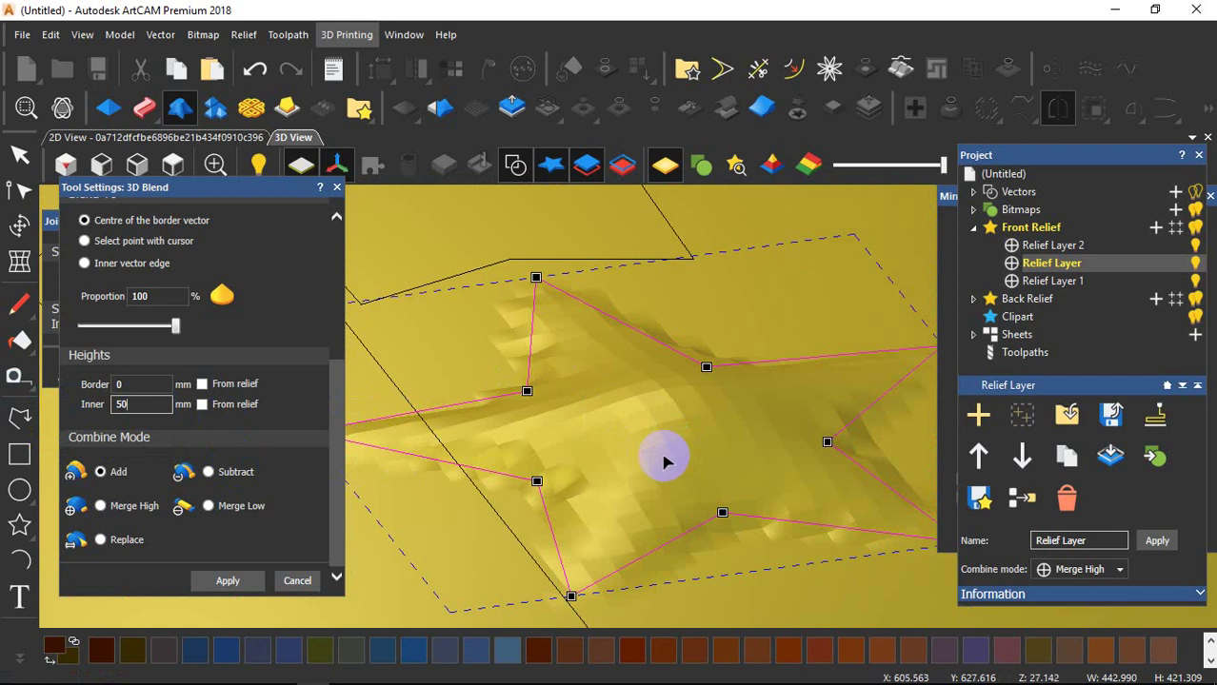
left_click(177, 116)
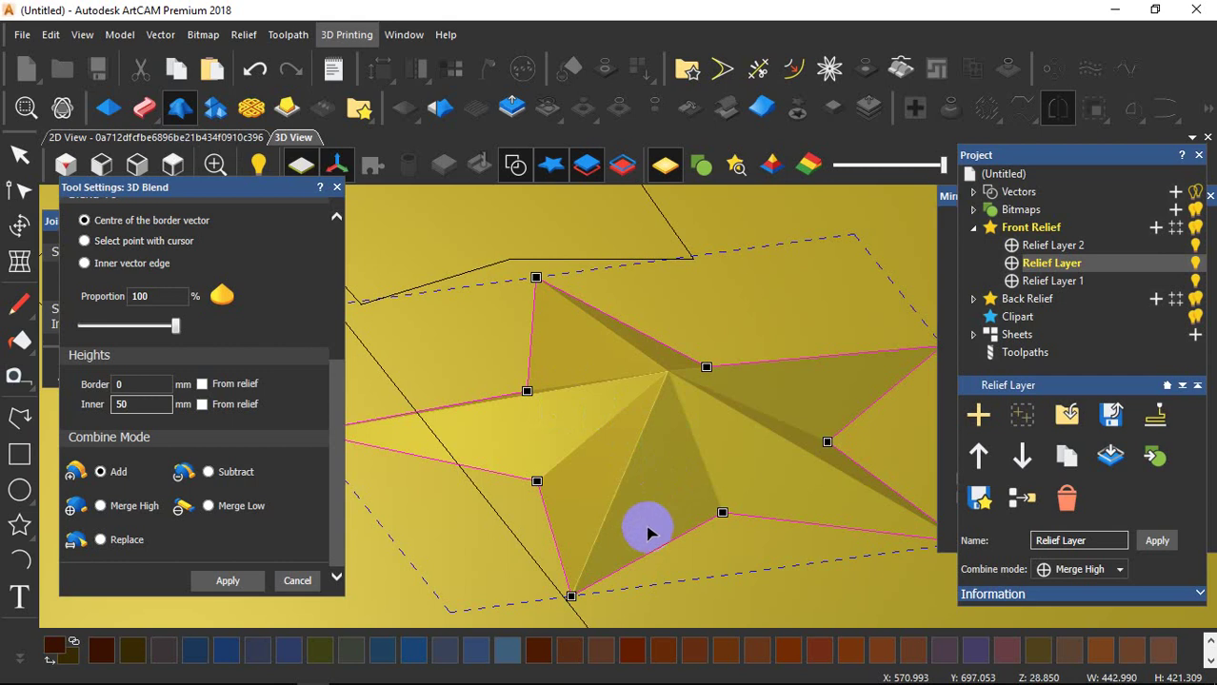
Examine the blended star's central peak, ridges and border edges from several angles and up close.
scroll(642, 523, "down", 3)
scroll(643, 448, "up", 8)
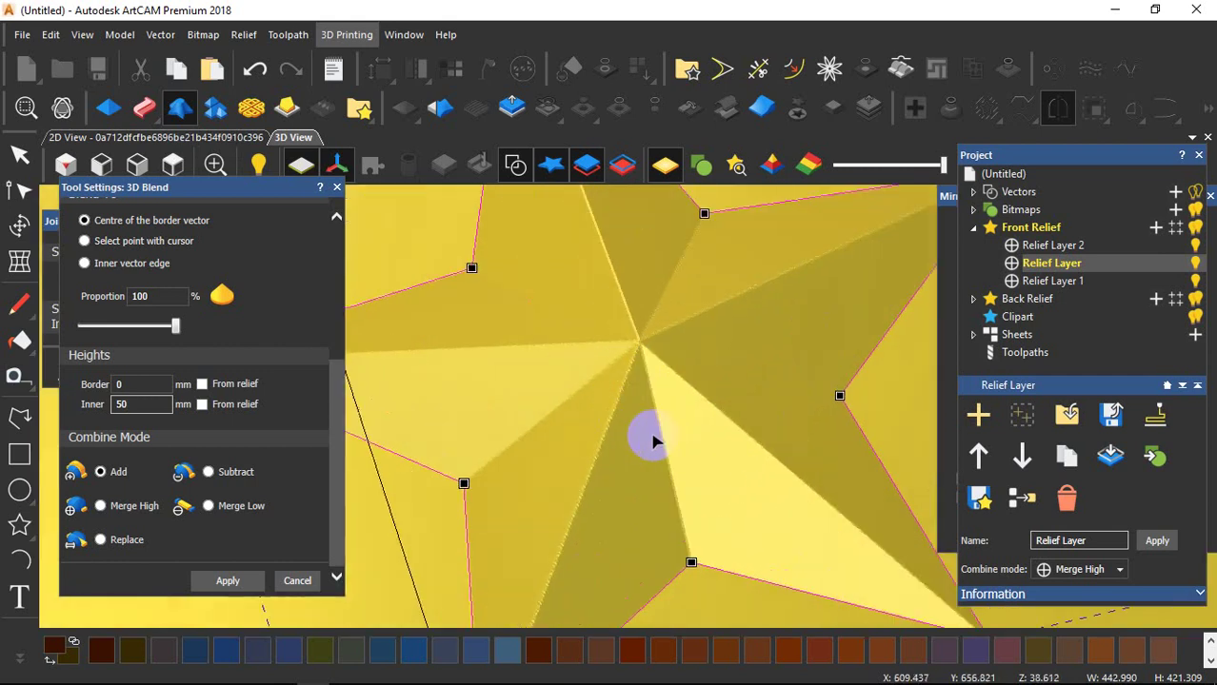
left_click_drag(743, 317, 657, 424)
scroll(590, 495, "down", 4)
left_click_drag(649, 524, 815, 440)
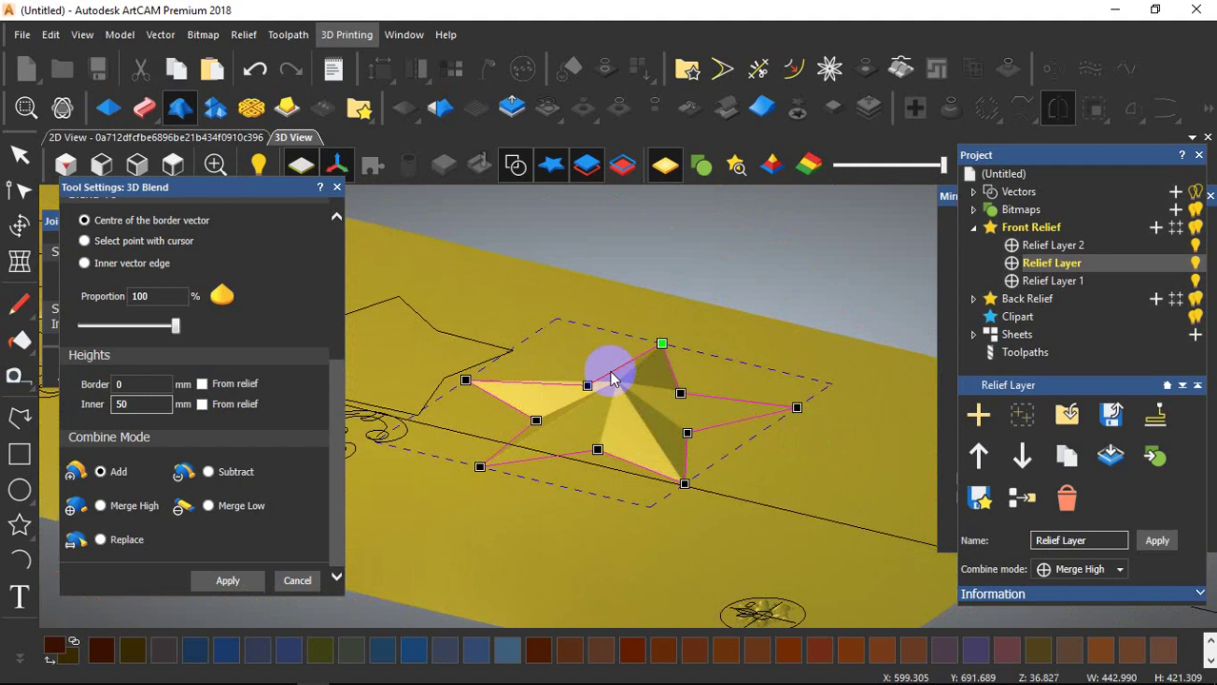
scroll(609, 371, "up", 3)
left_click_drag(637, 371, 600, 377)
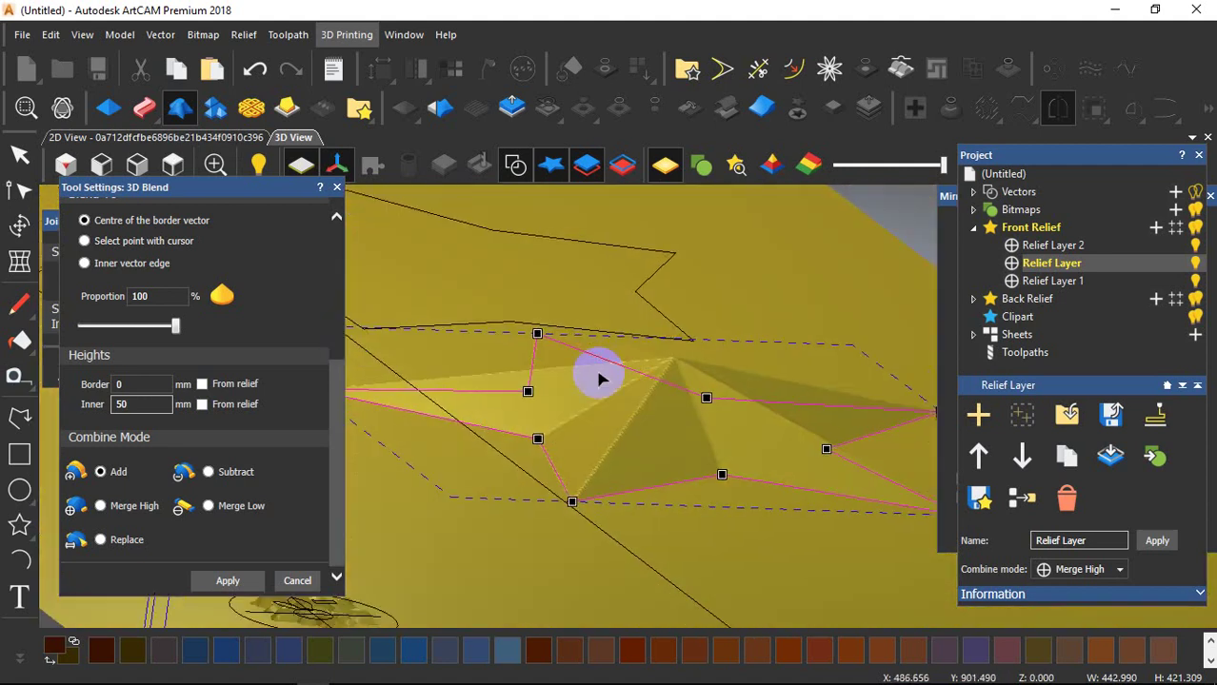
left_click_drag(537, 540, 394, 483)
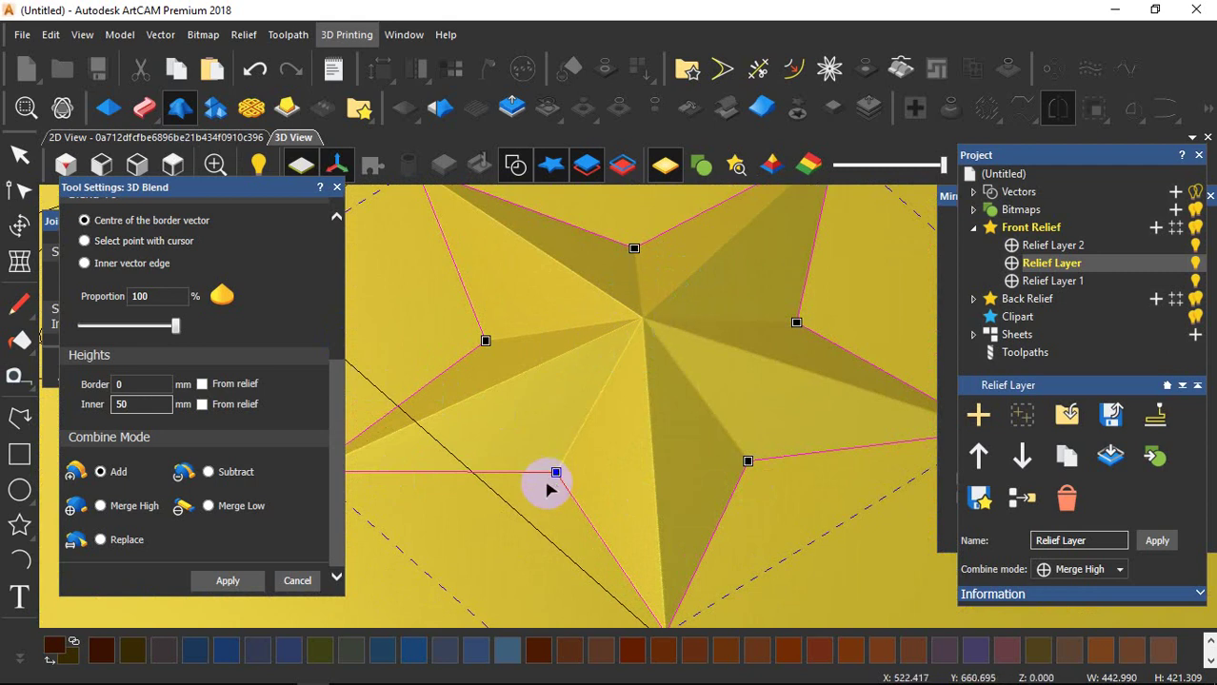
left_click_drag(548, 488, 583, 411)
scroll(605, 500, "up", 5)
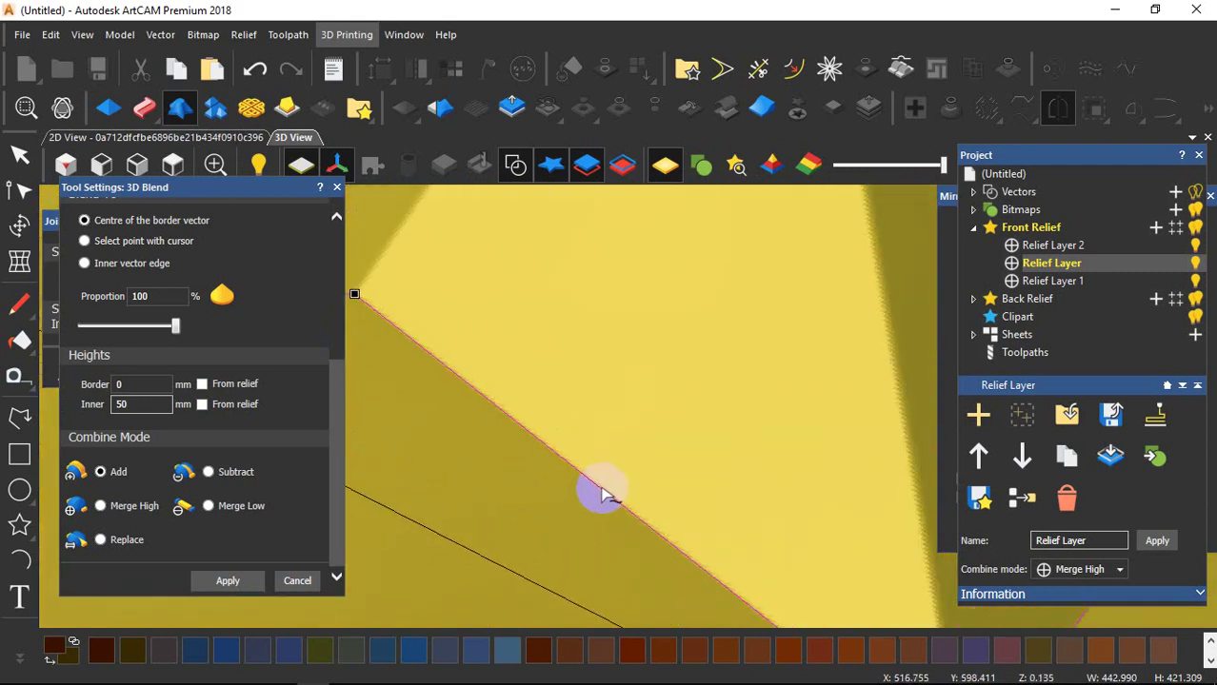
scroll(520, 409, "down", 3)
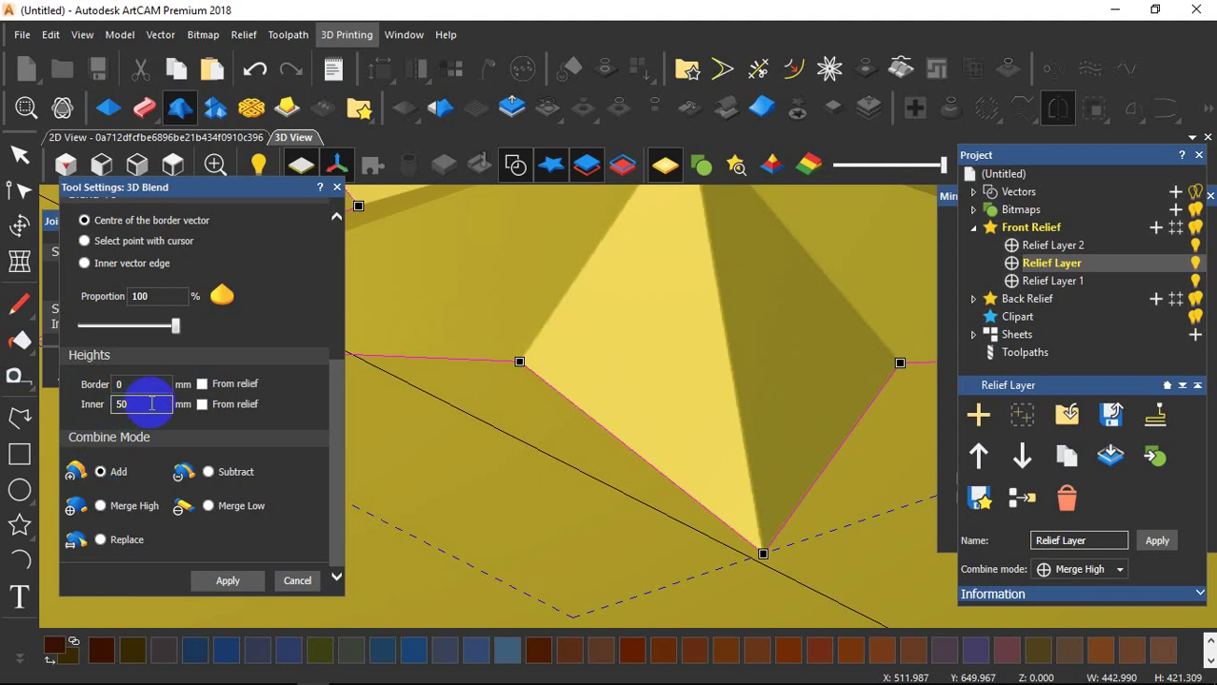
Set the border height of the star's 3D Blend to 15 mm.
double_click(121, 404)
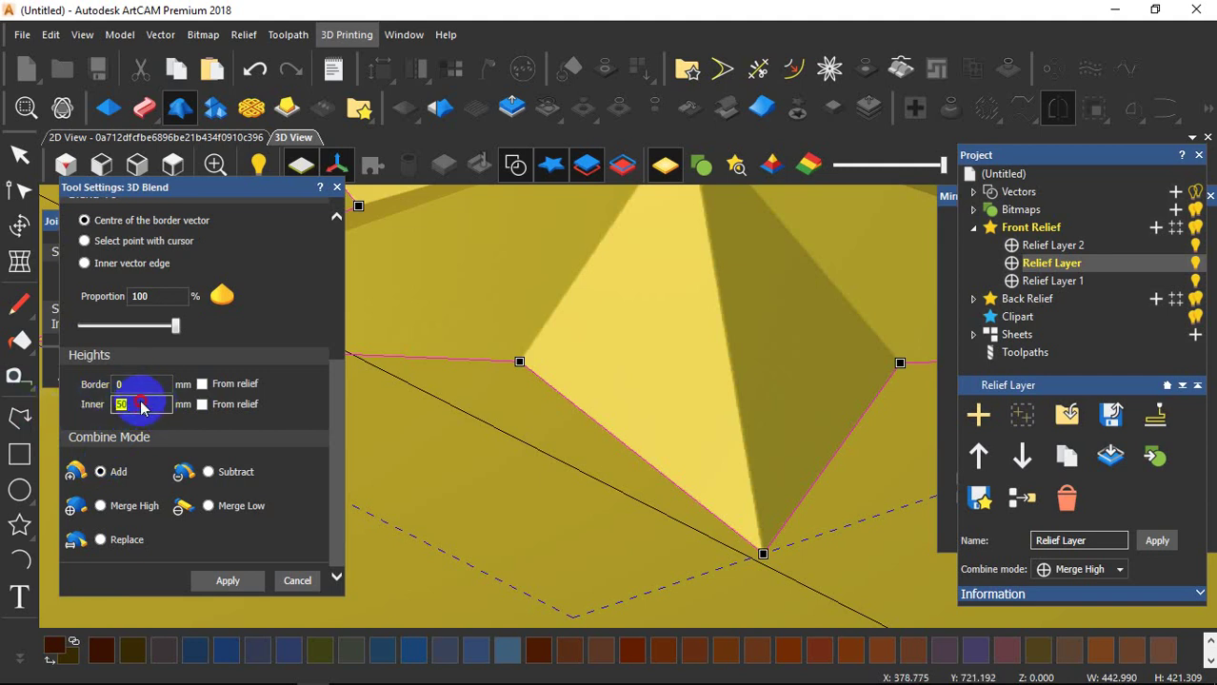
double_click(135, 384)
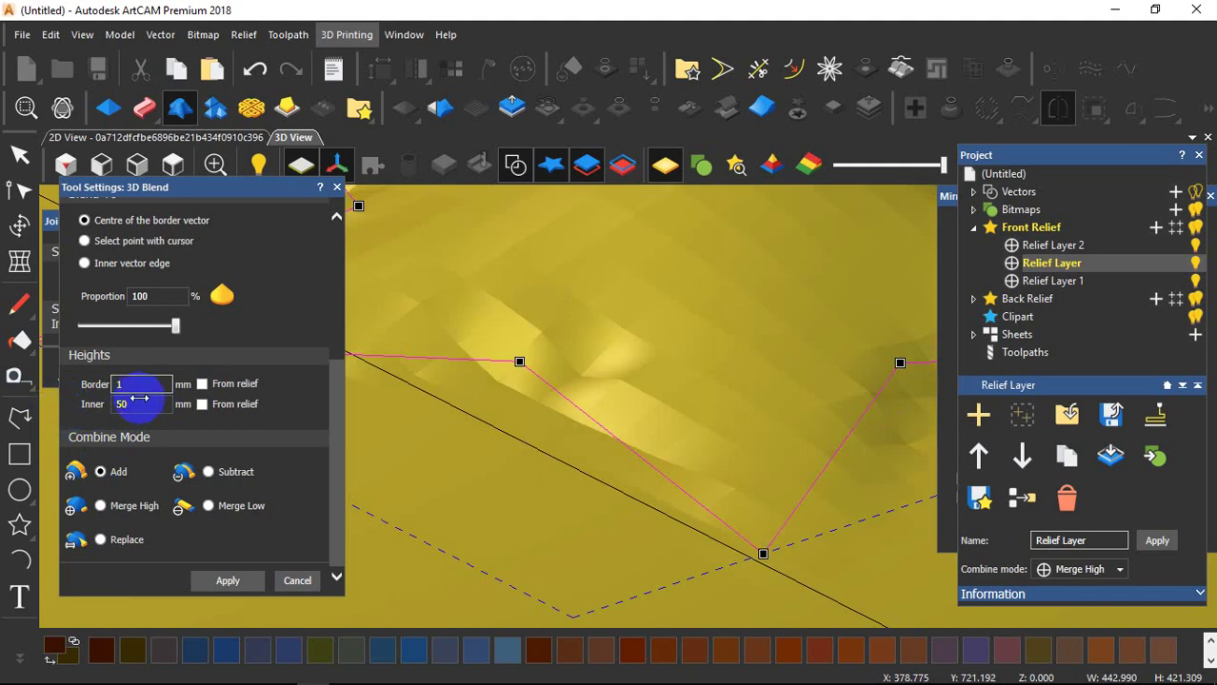
type("5")
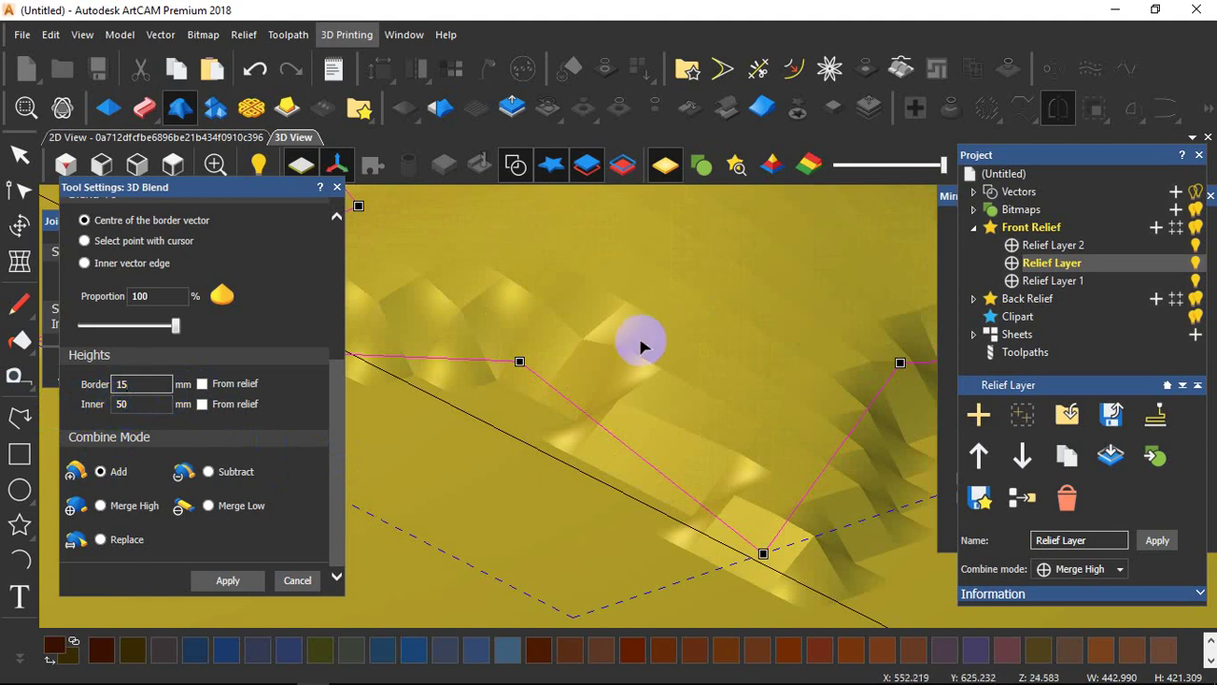
scroll(645, 346, "down", 3)
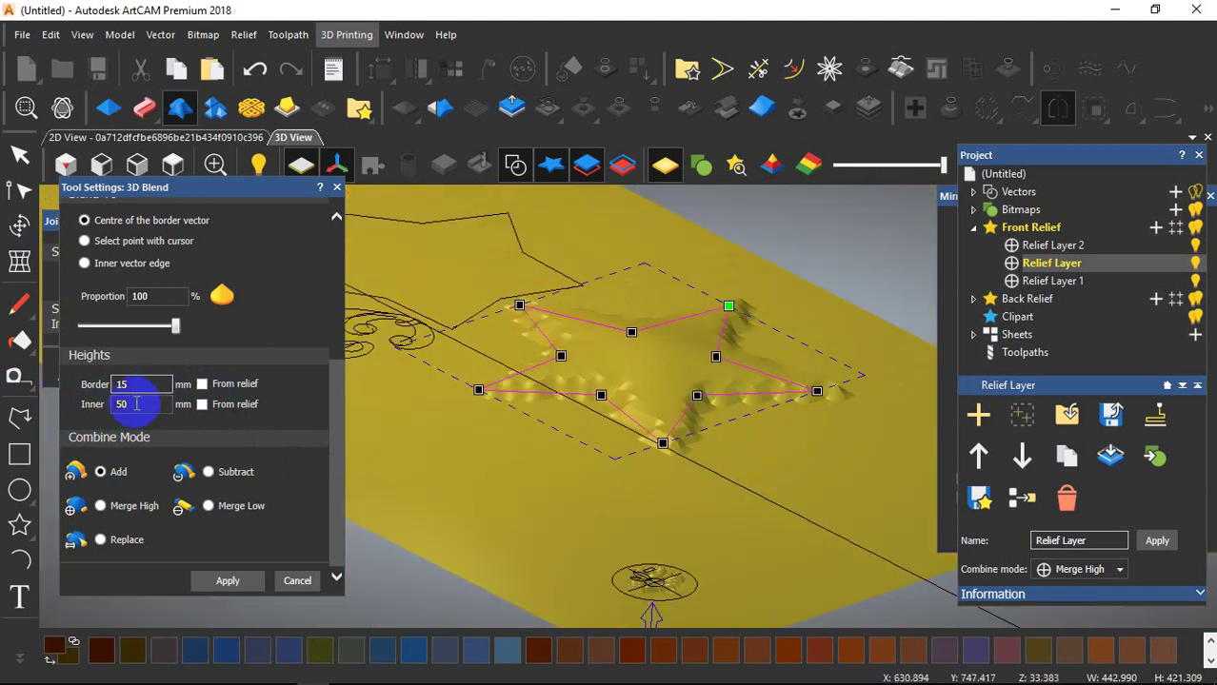
scroll(633, 419, "up", 2)
scroll(617, 438, "up", 2)
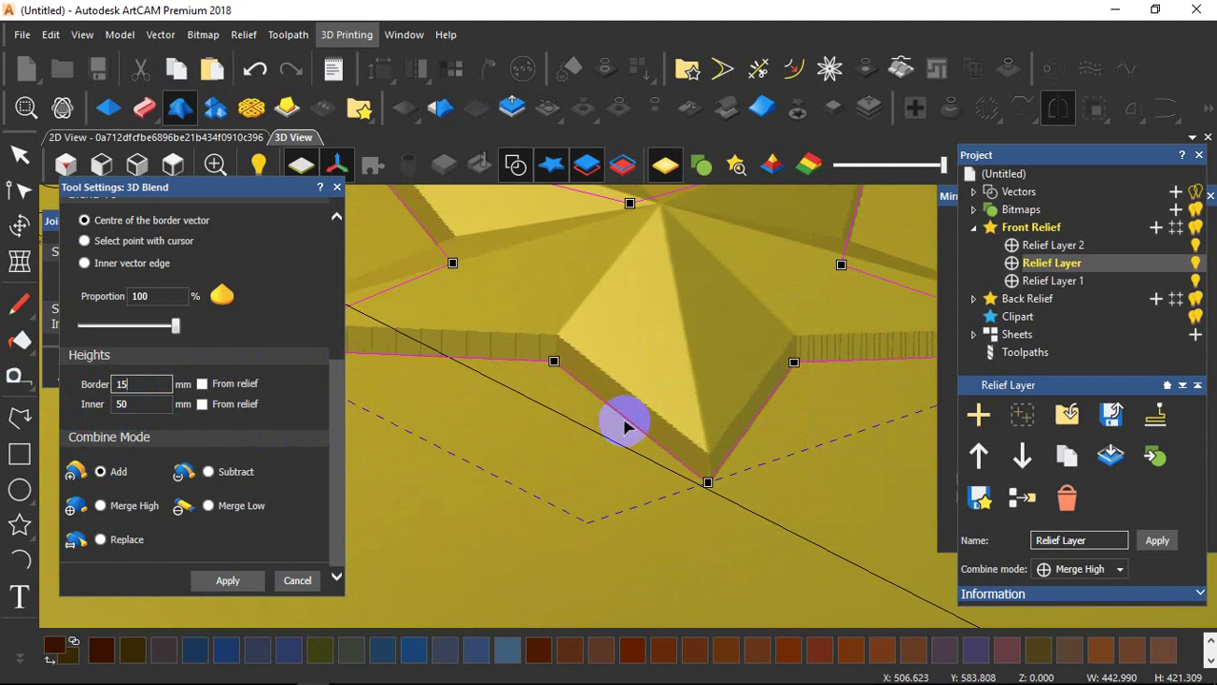
Inspect the star's raised border walls and central peak, comparing them with the border and inner height settings.
scroll(623, 392, "up", 4)
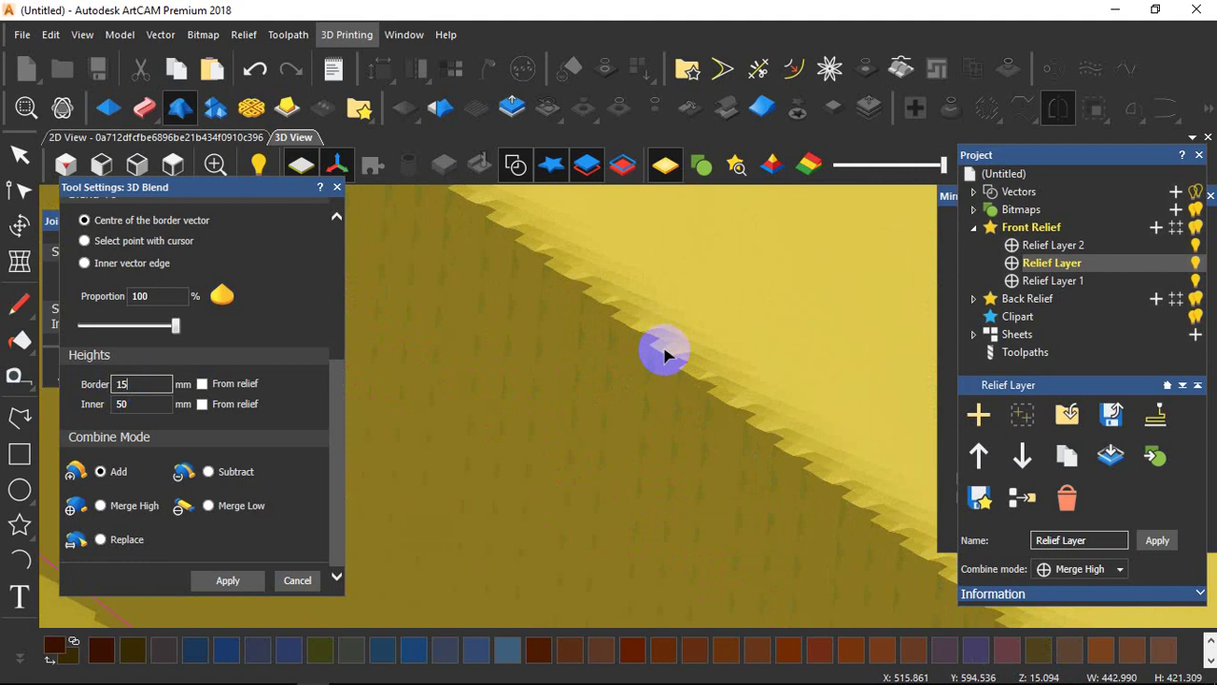
scroll(664, 355, "down", 5)
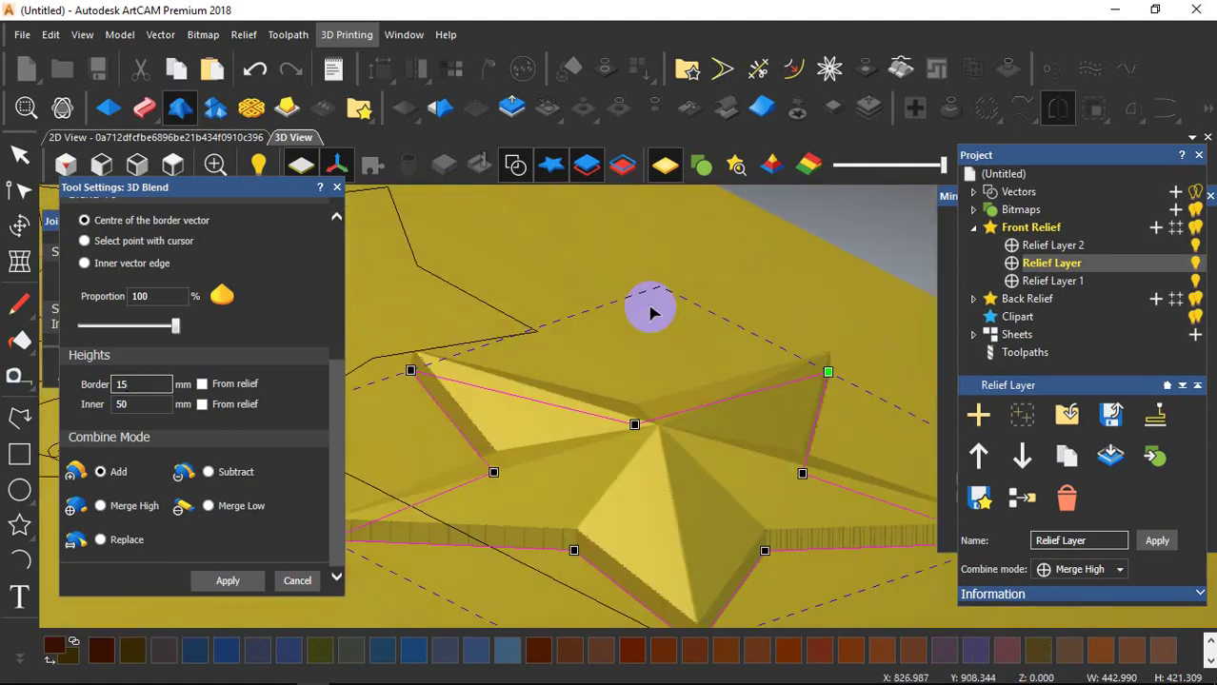
scroll(633, 418, "up", 6)
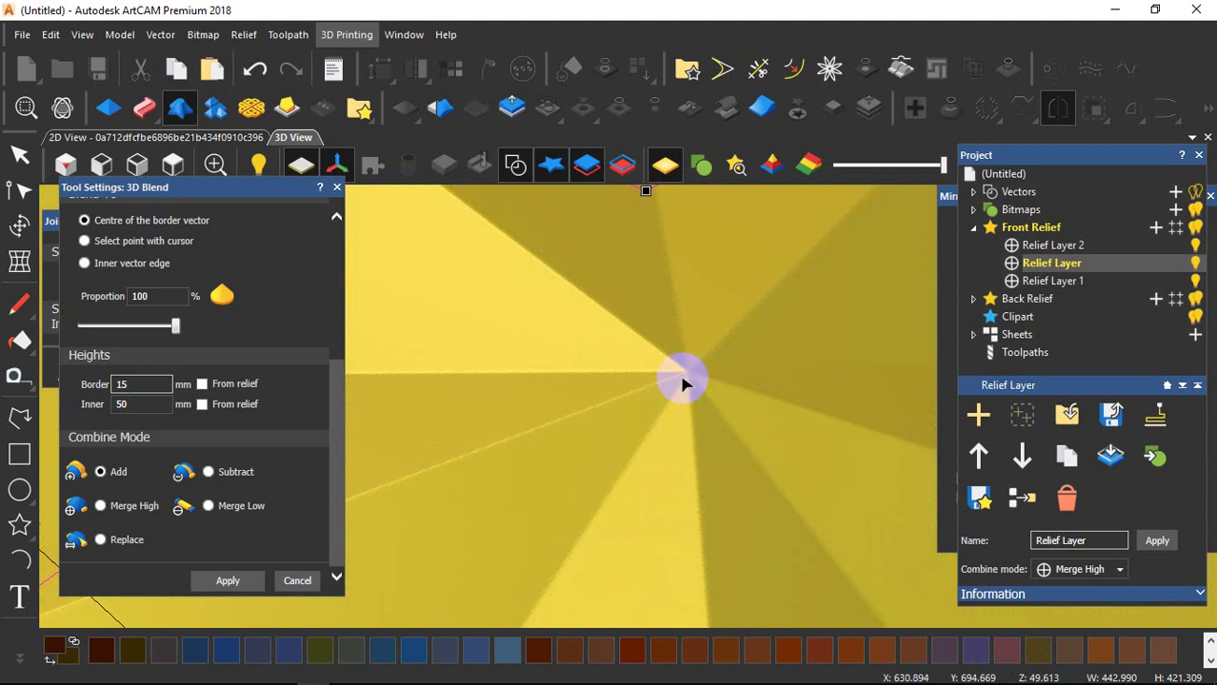
scroll(682, 382, "down", 5)
left_click_drag(597, 425, 697, 344)
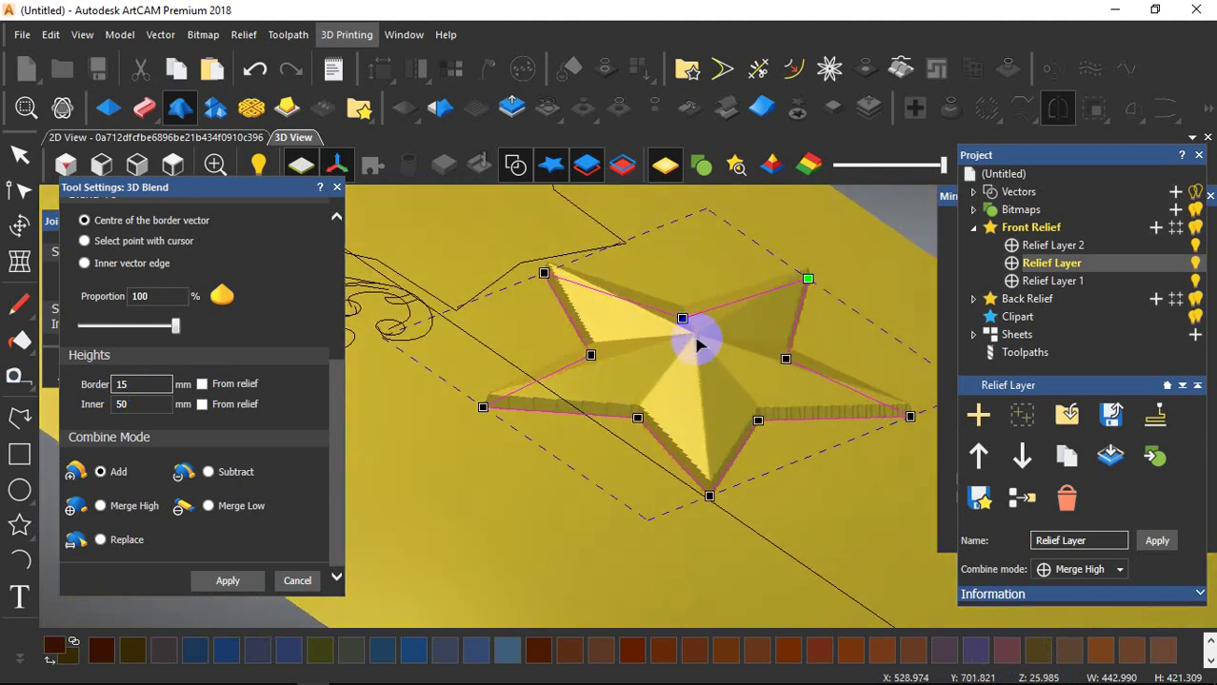
scroll(697, 344, "up", 4)
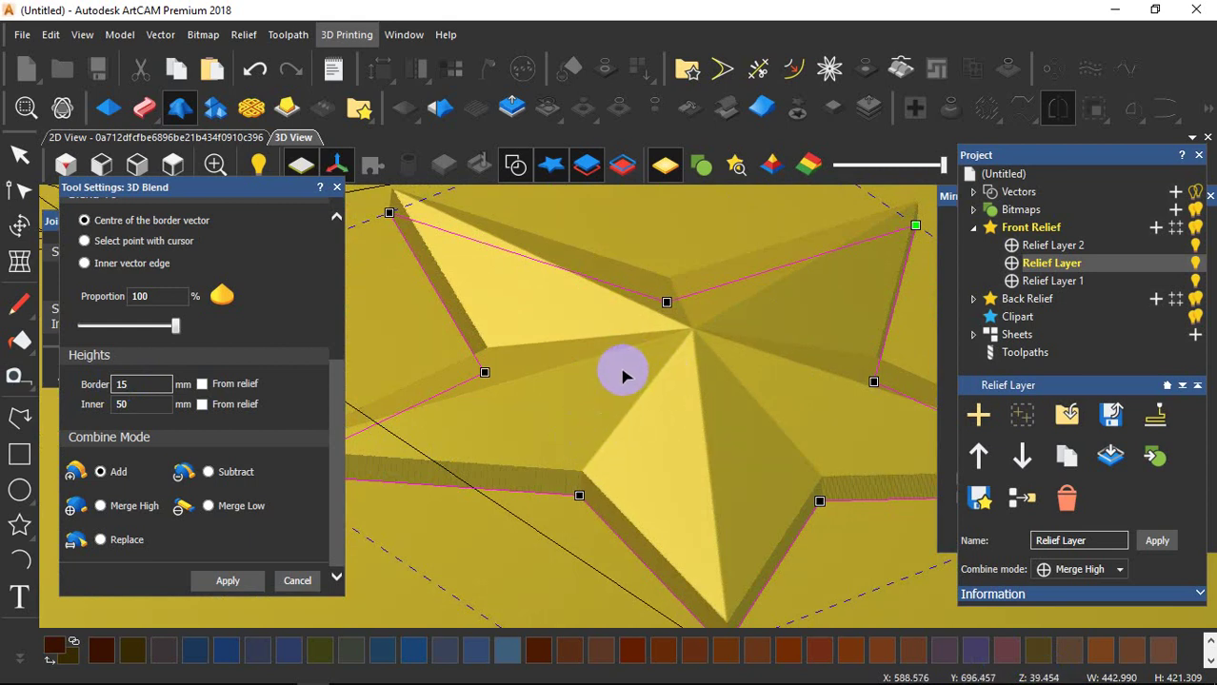
scroll(623, 376, "down", 5)
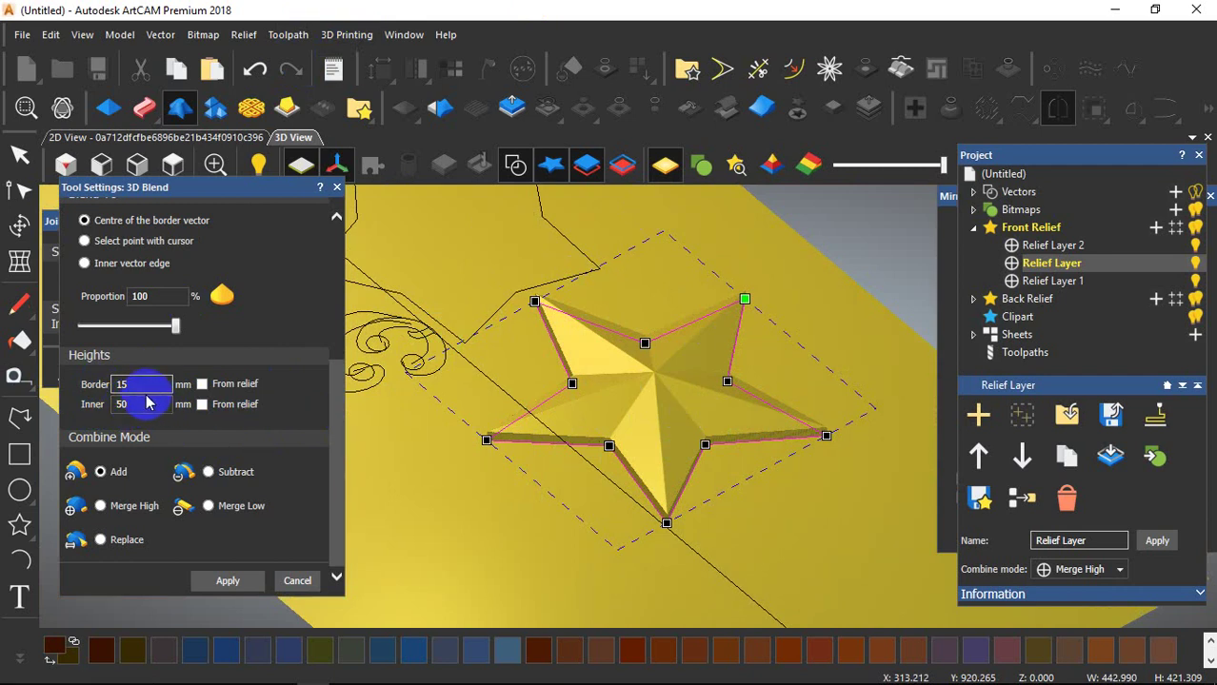
scroll(157, 410, "up", 2)
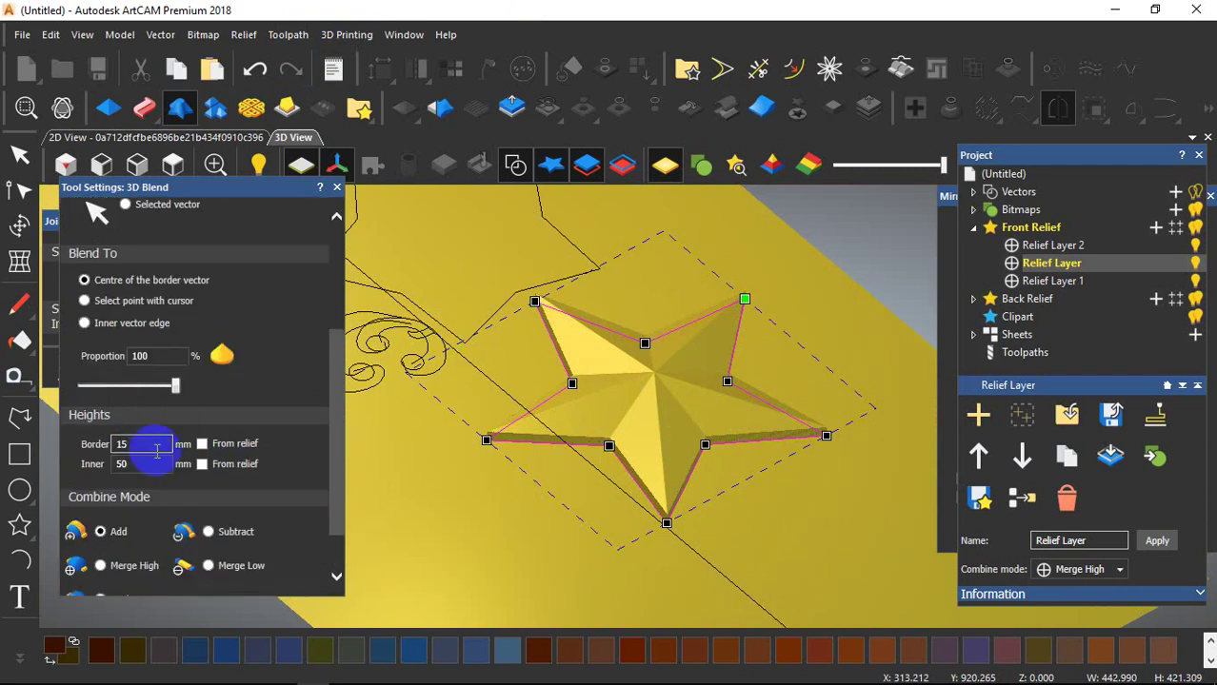
scroll(157, 452, "down", 2)
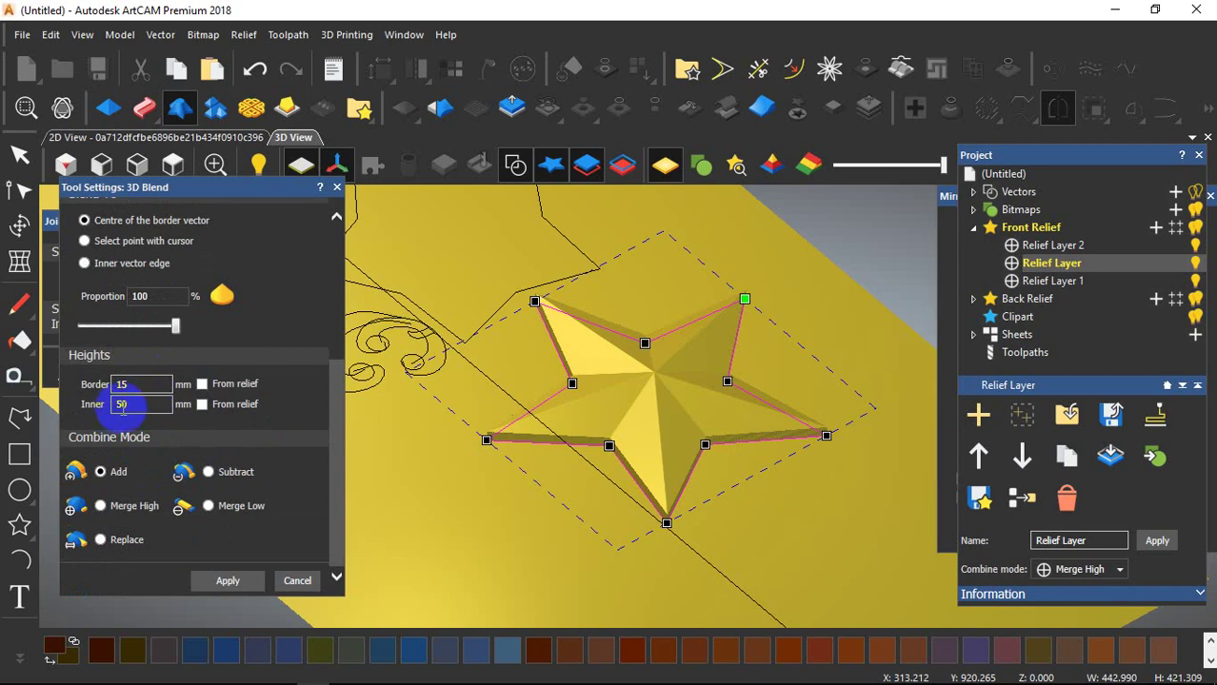
Set the border height of the star's 3D Blend to 0 mm.
left_click_drag(142, 387, 45, 384)
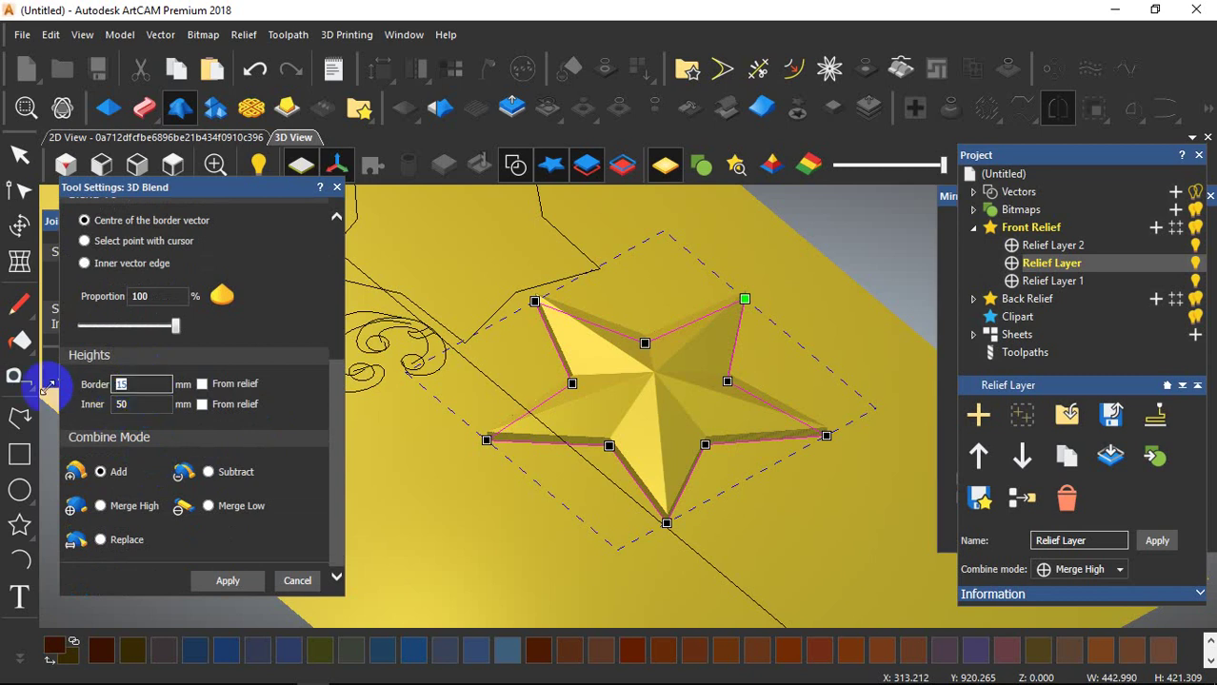
type("0")
key("Return")
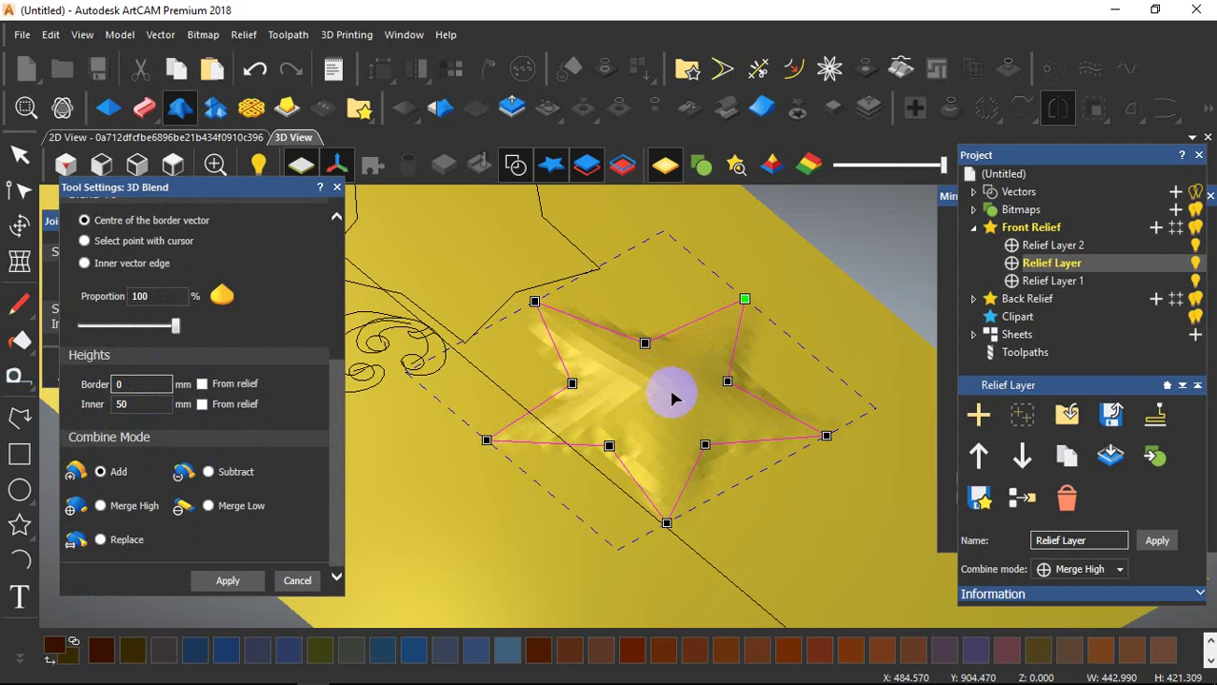
scroll(665, 391, "up", 1)
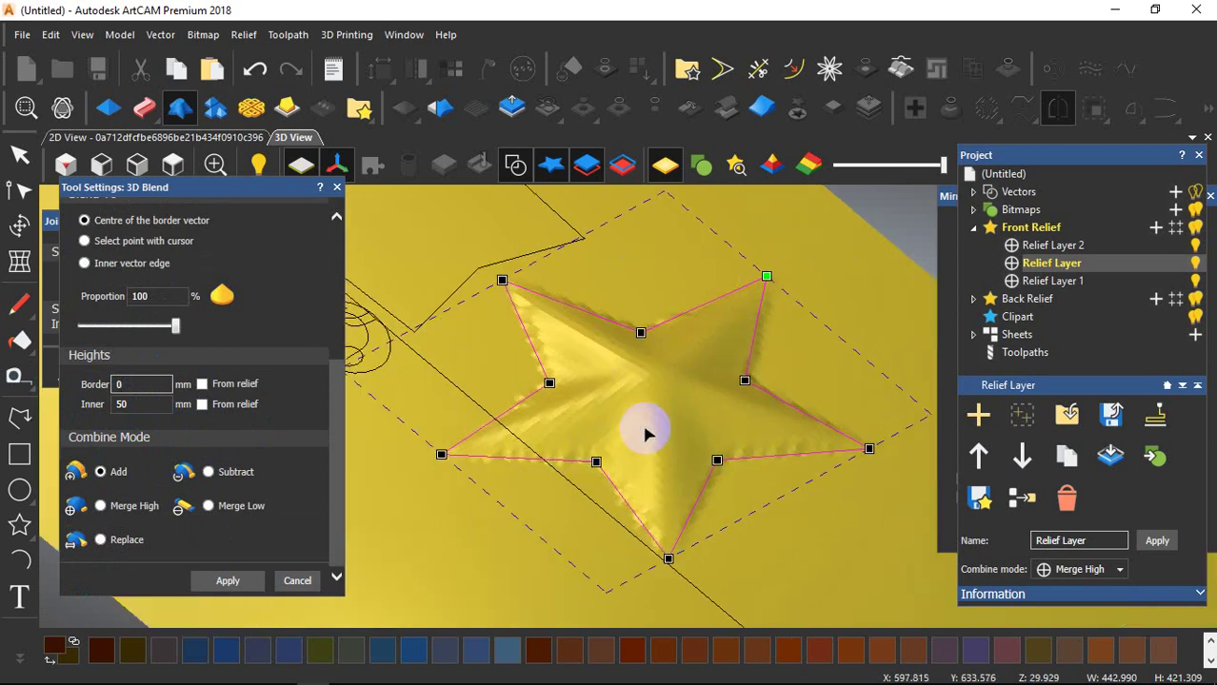
Set the border height of the star's 3D Blend to 15 mm, apply the blend and close its settings.
left_click(141, 385)
left_click_drag(160, 384, 62, 384)
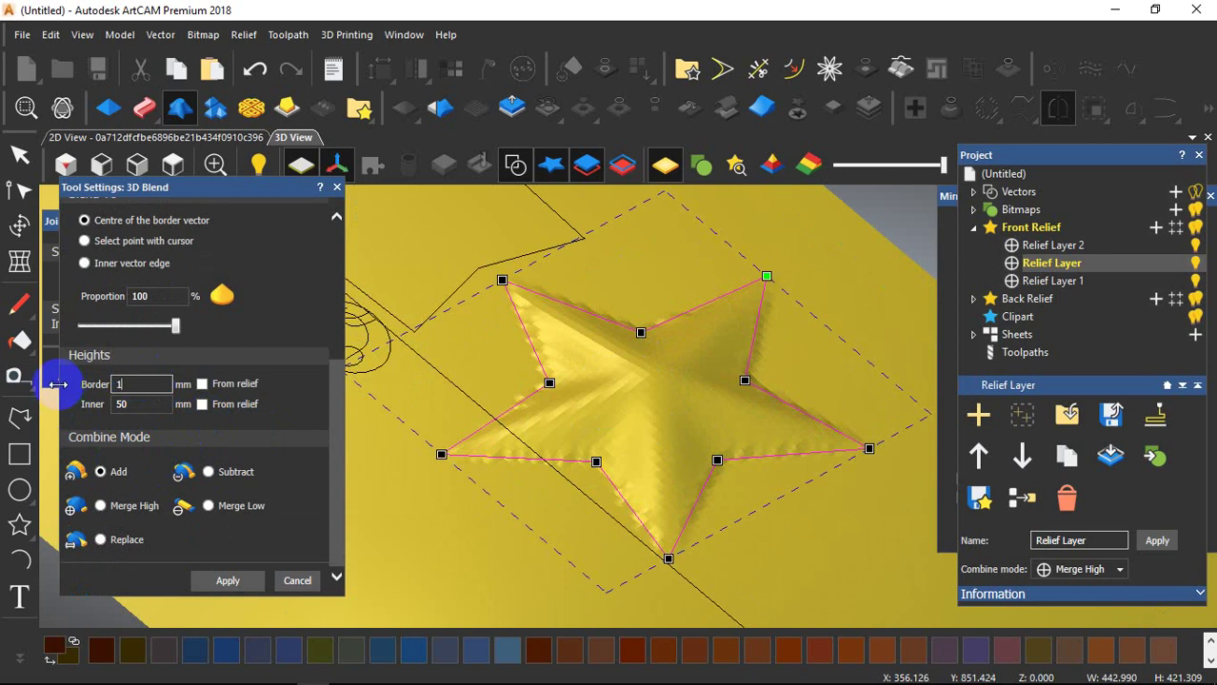
type("15")
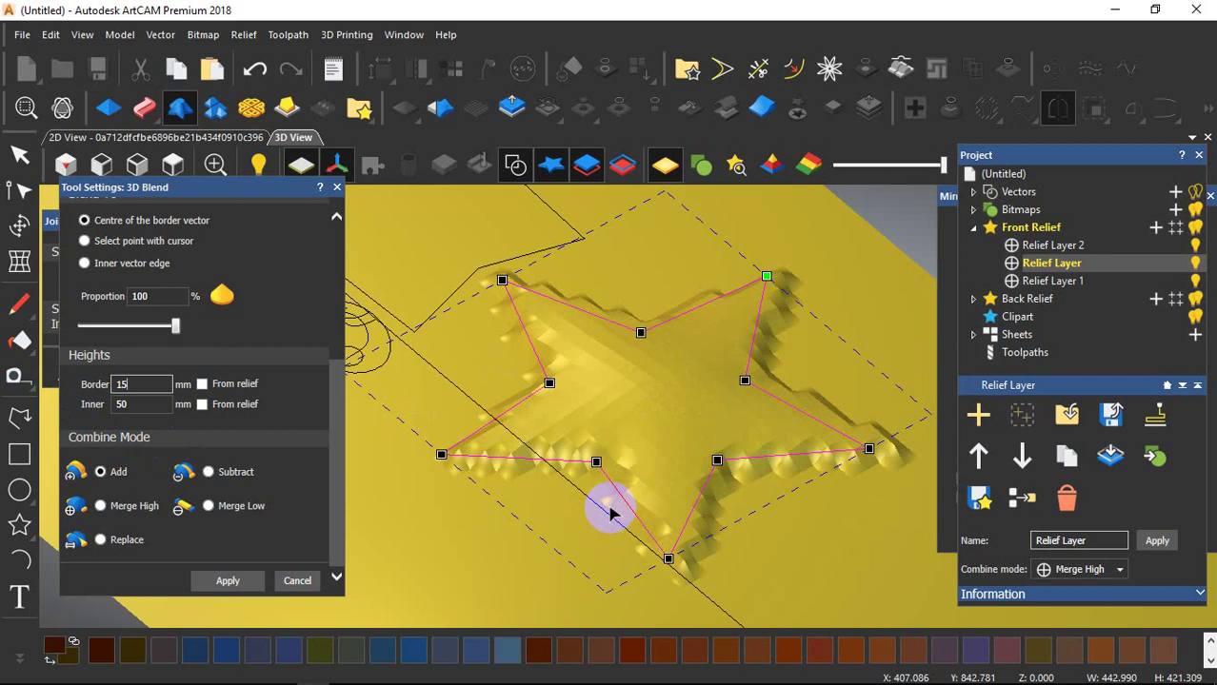
left_click(130, 404)
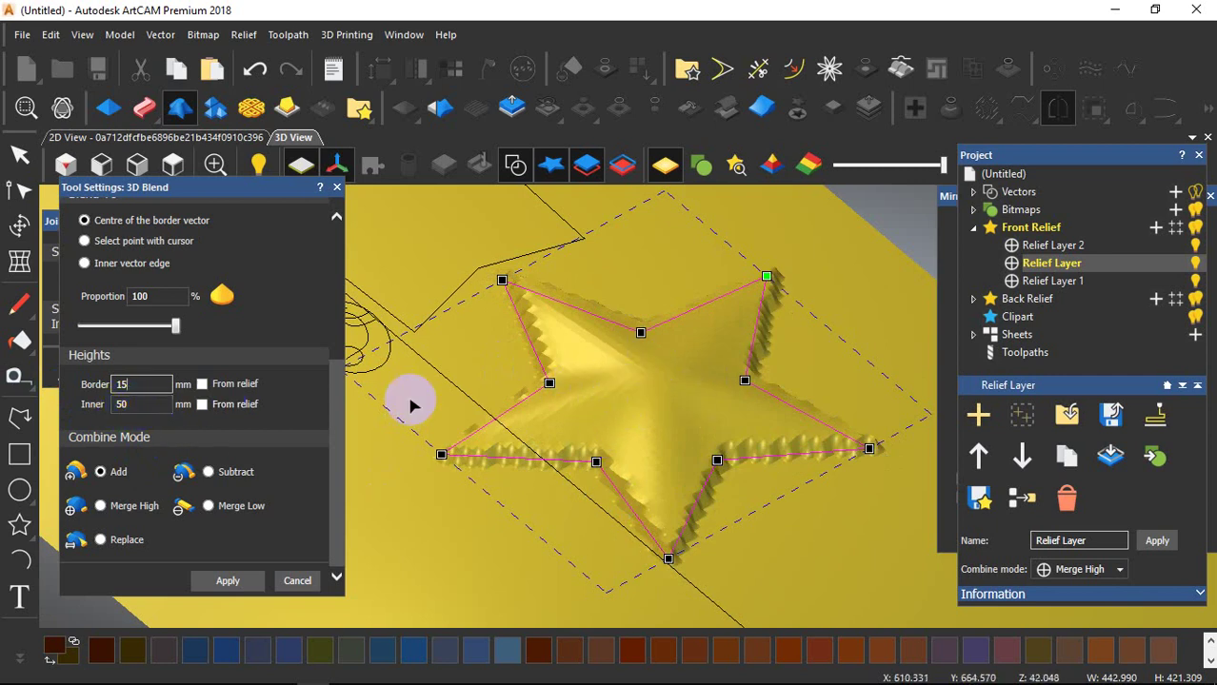
left_click(246, 585)
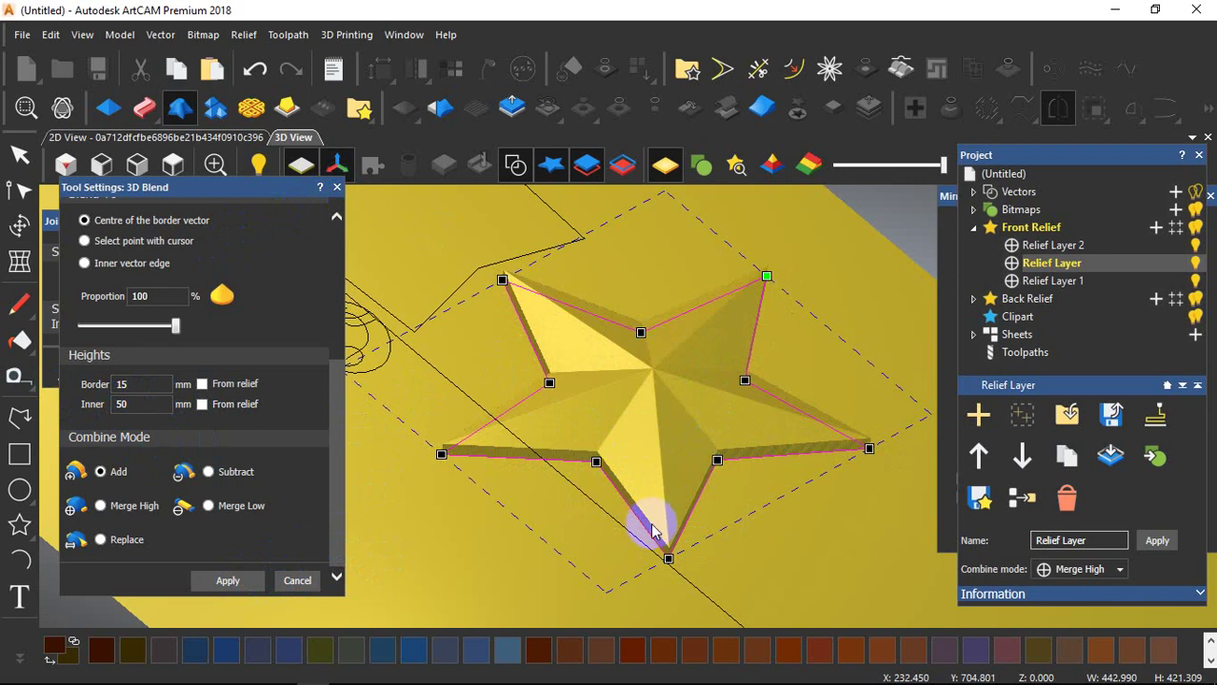
left_click(335, 189)
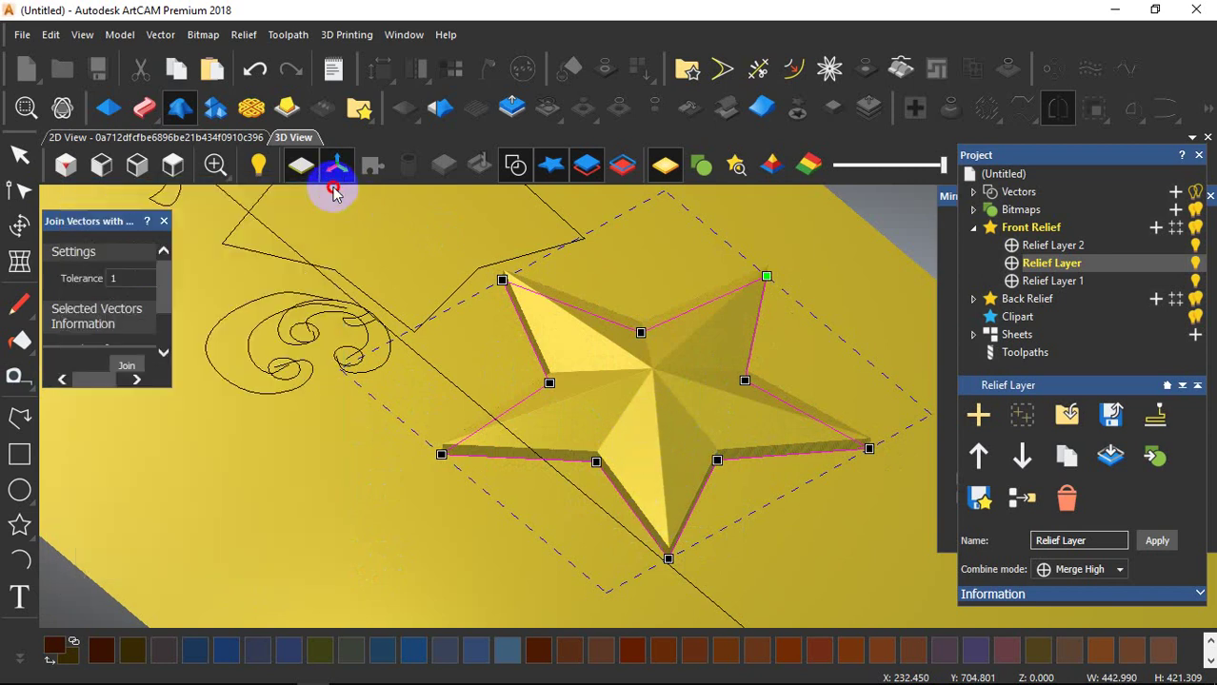
Inspect the star relief from different angles and look at the Slice Relief options without applying them.
left_click_drag(679, 434, 655, 348)
scroll(621, 476, "up", 2)
scroll(653, 451, "down", 2)
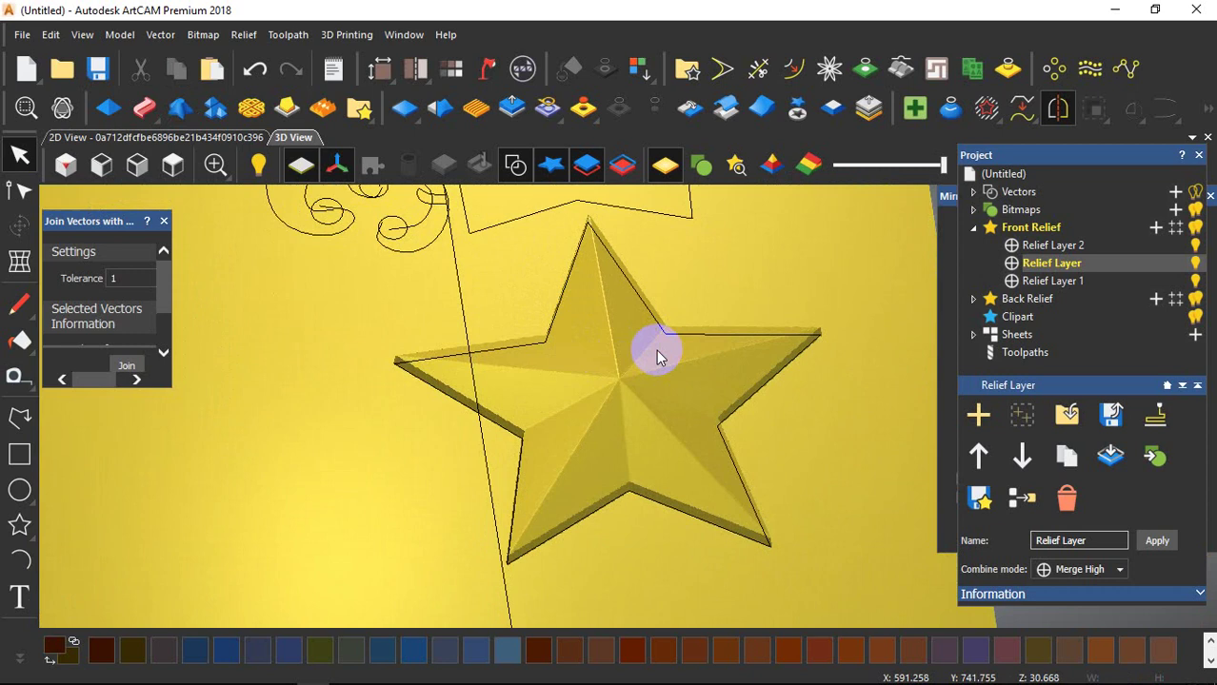
left_click(868, 112)
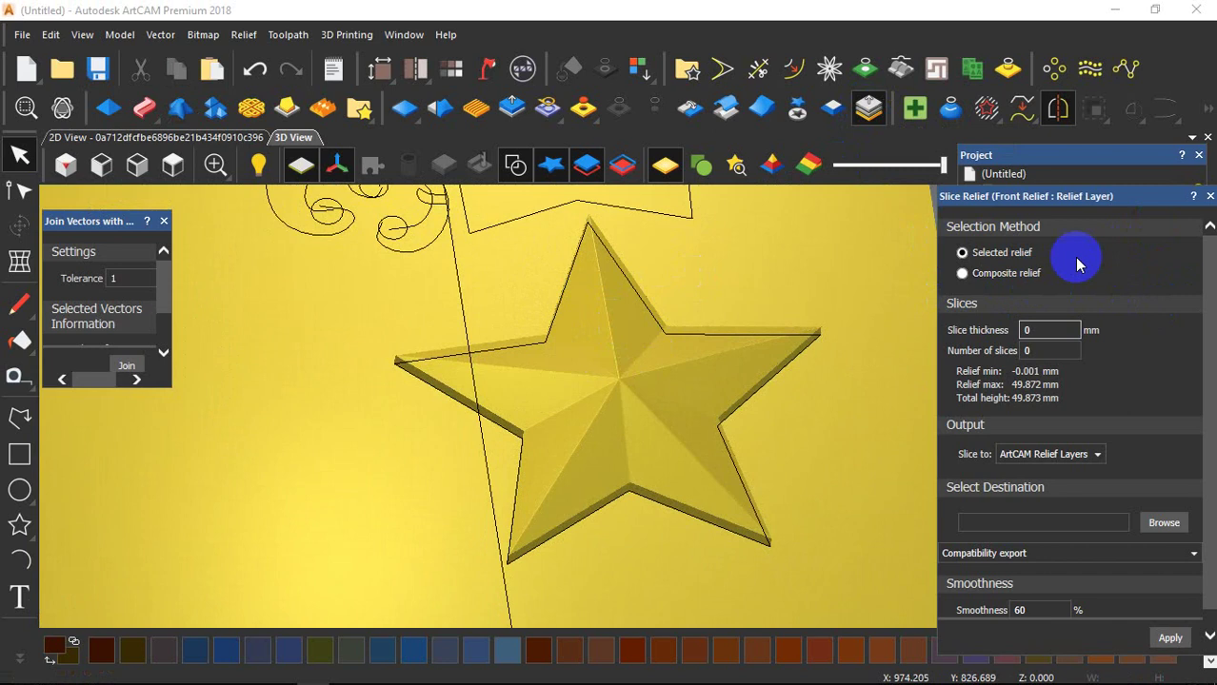
left_click(1210, 197)
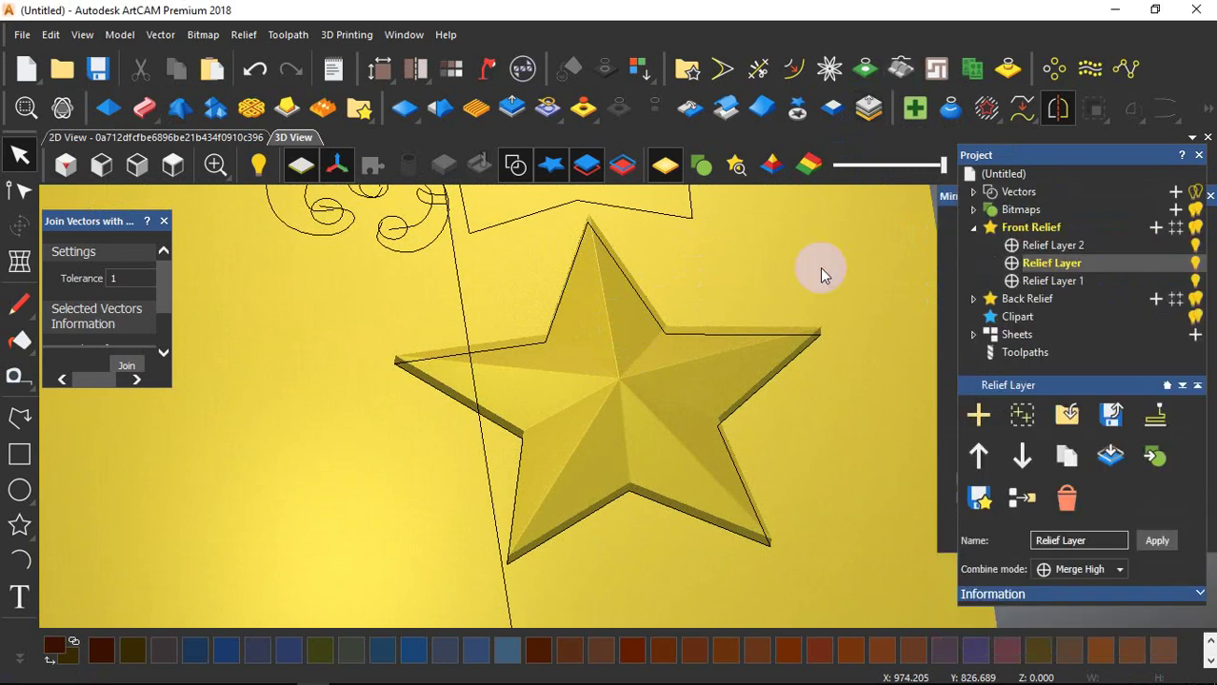
left_click_drag(639, 340, 594, 408)
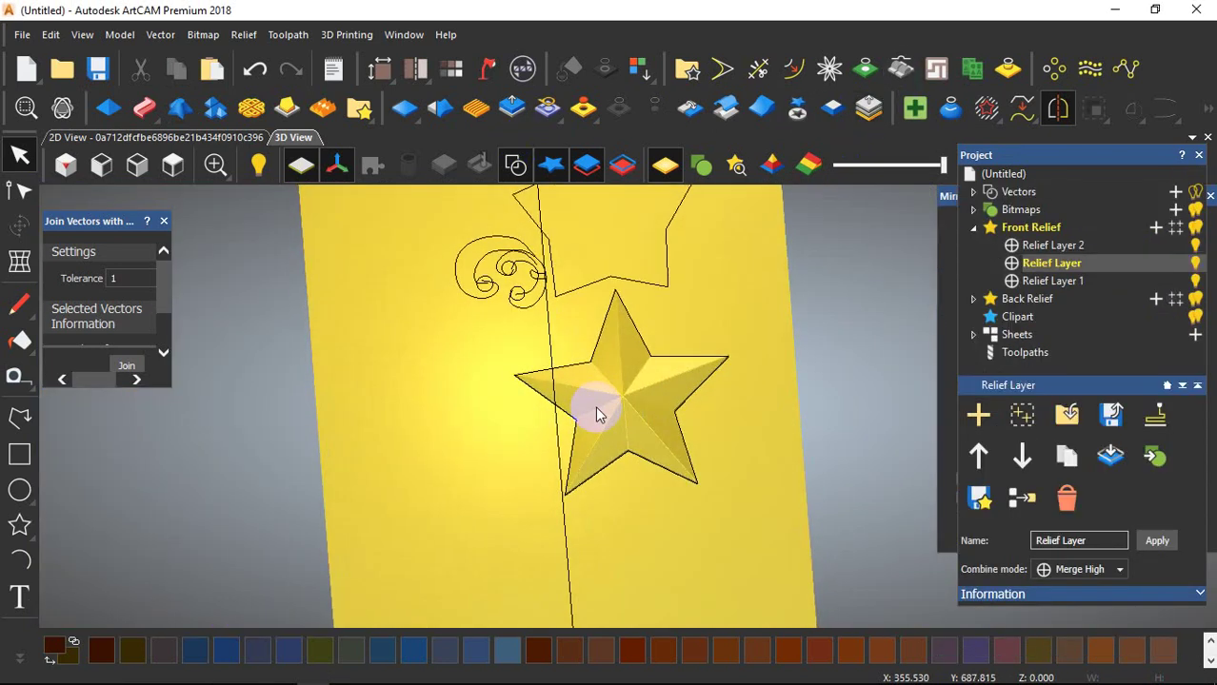
Select all the vectors on the door model and cut them.
scroll(596, 408, "down", 5)
left_click(596, 351)
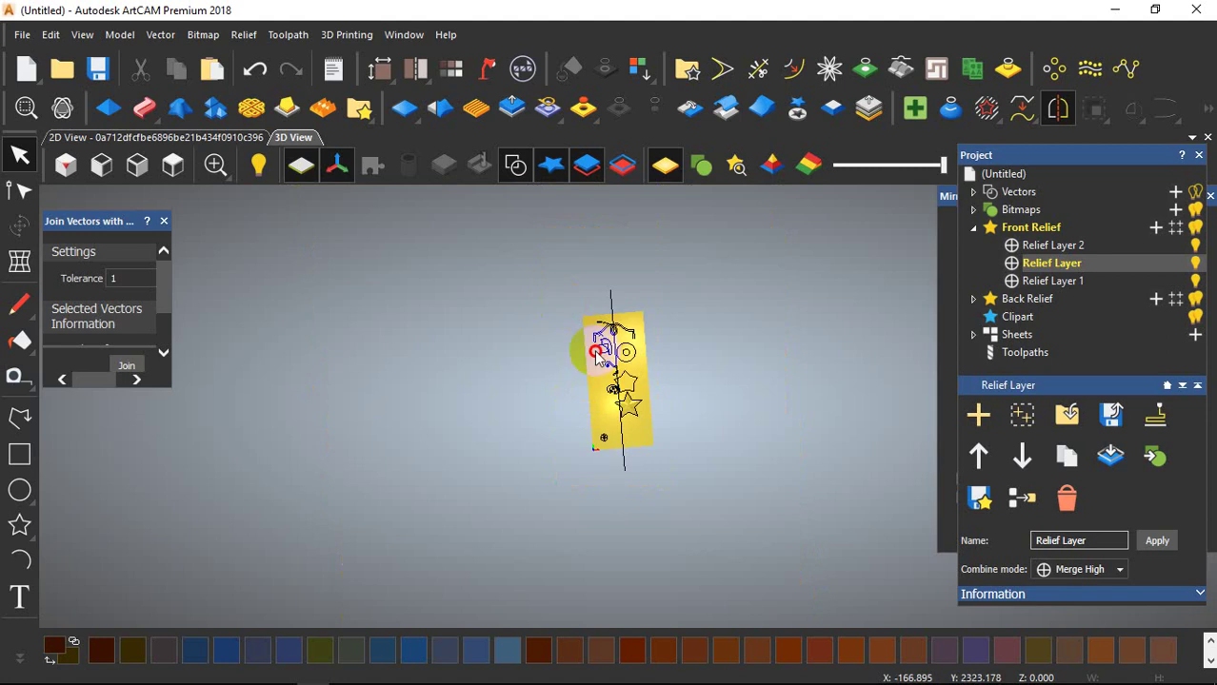
left_click(668, 448)
right_click(667, 450)
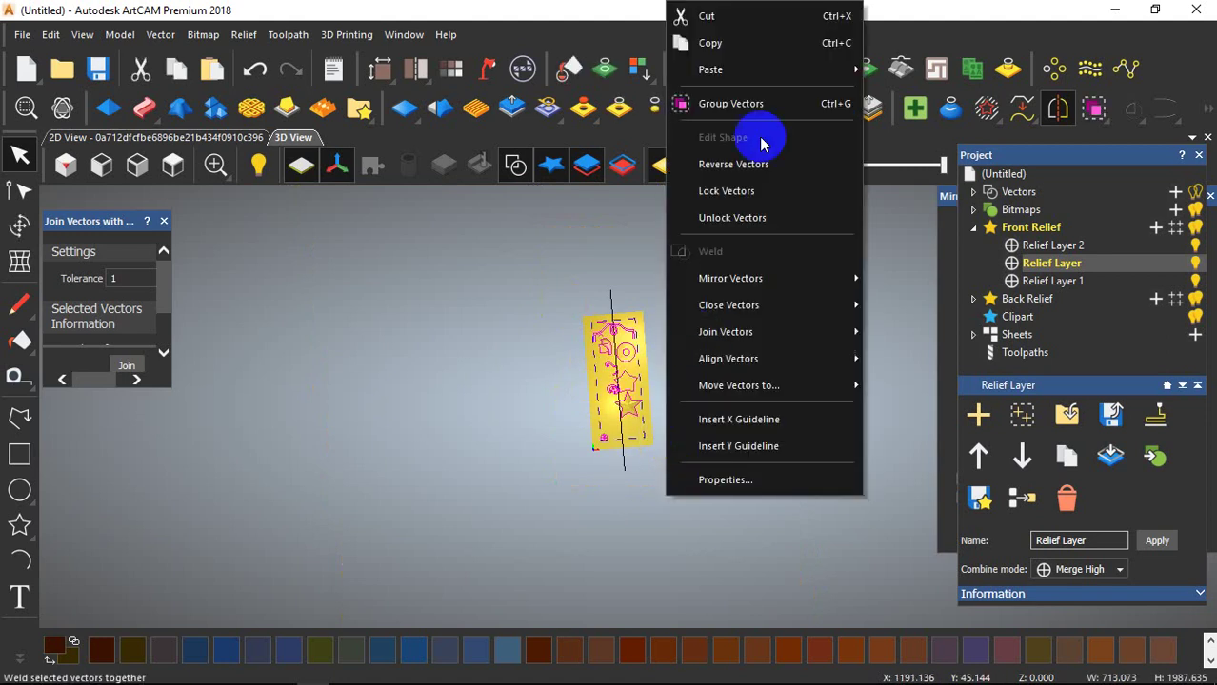
left_click(749, 16)
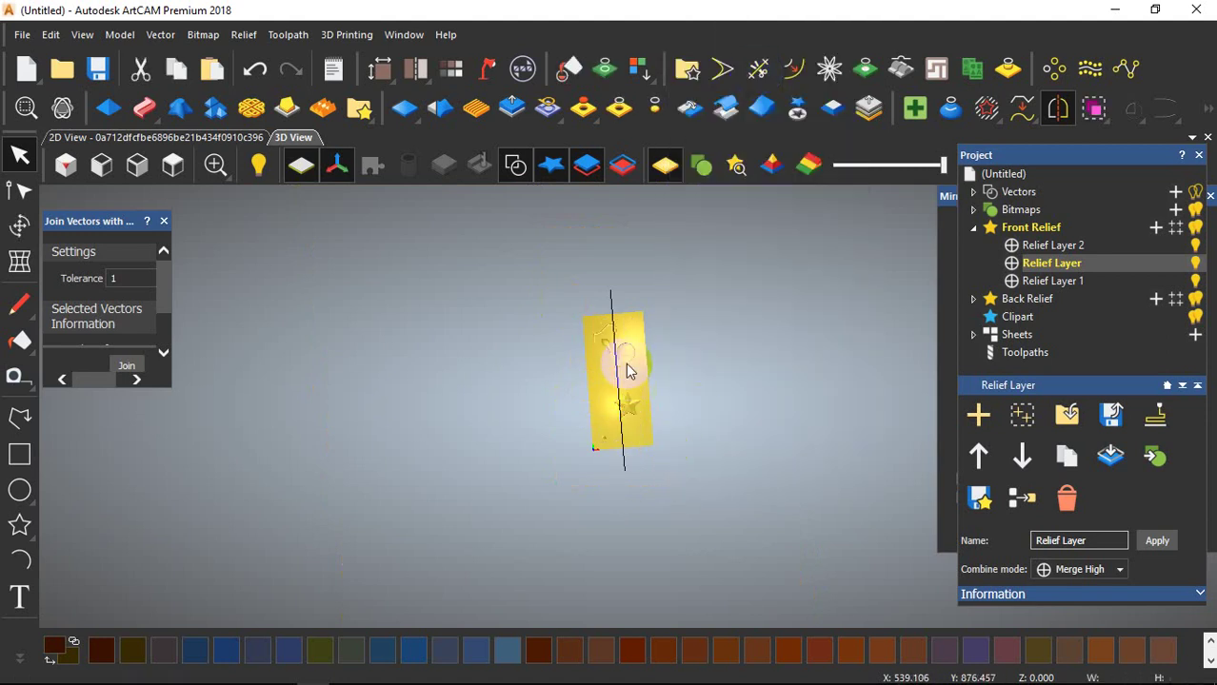
Examine the leaf, circle, curved moulding and star reliefs on the door without their vectors.
scroll(624, 367, "up", 5)
scroll(619, 326, "down", 3)
scroll(593, 258, "up", 3)
scroll(609, 329, "up", 1)
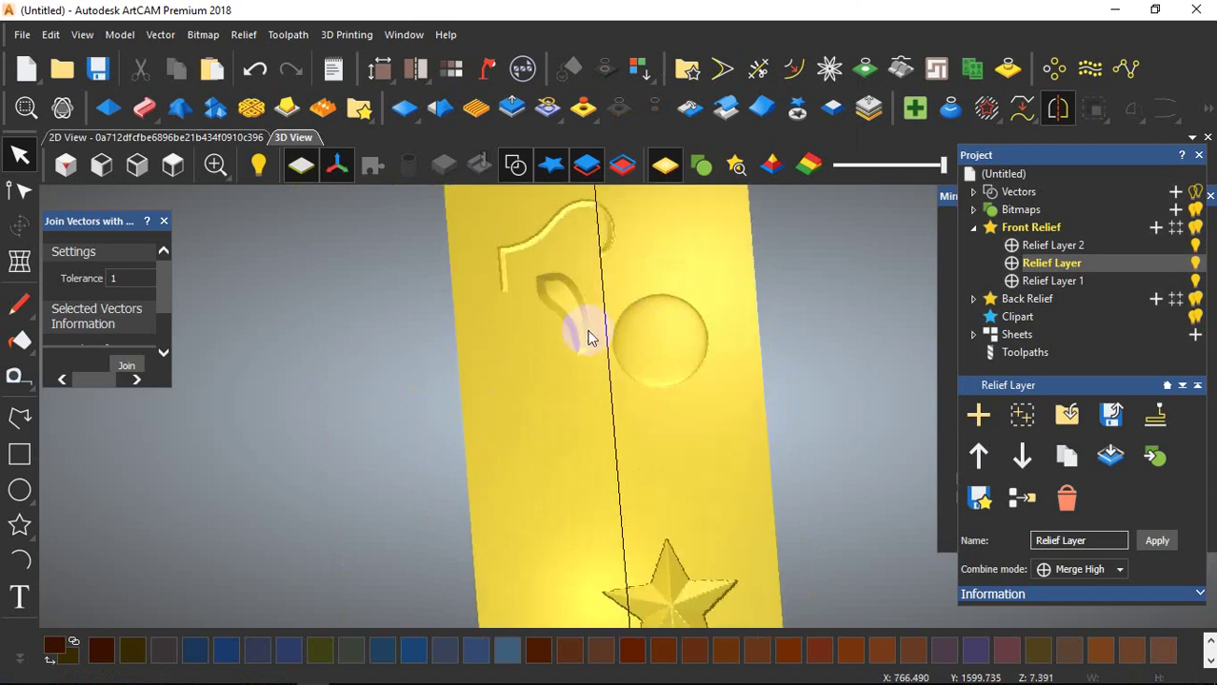
scroll(652, 375, "up", 4)
scroll(696, 398, "down", 4)
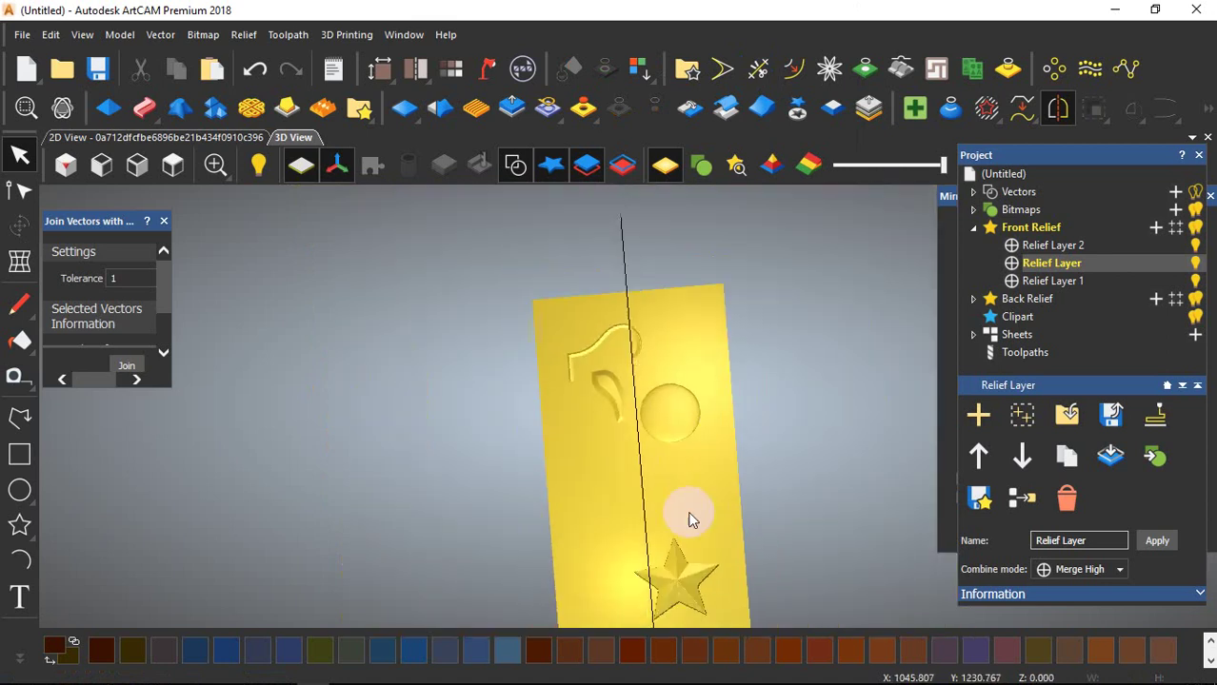
scroll(692, 516, "up", 3)
scroll(636, 503, "down", 2)
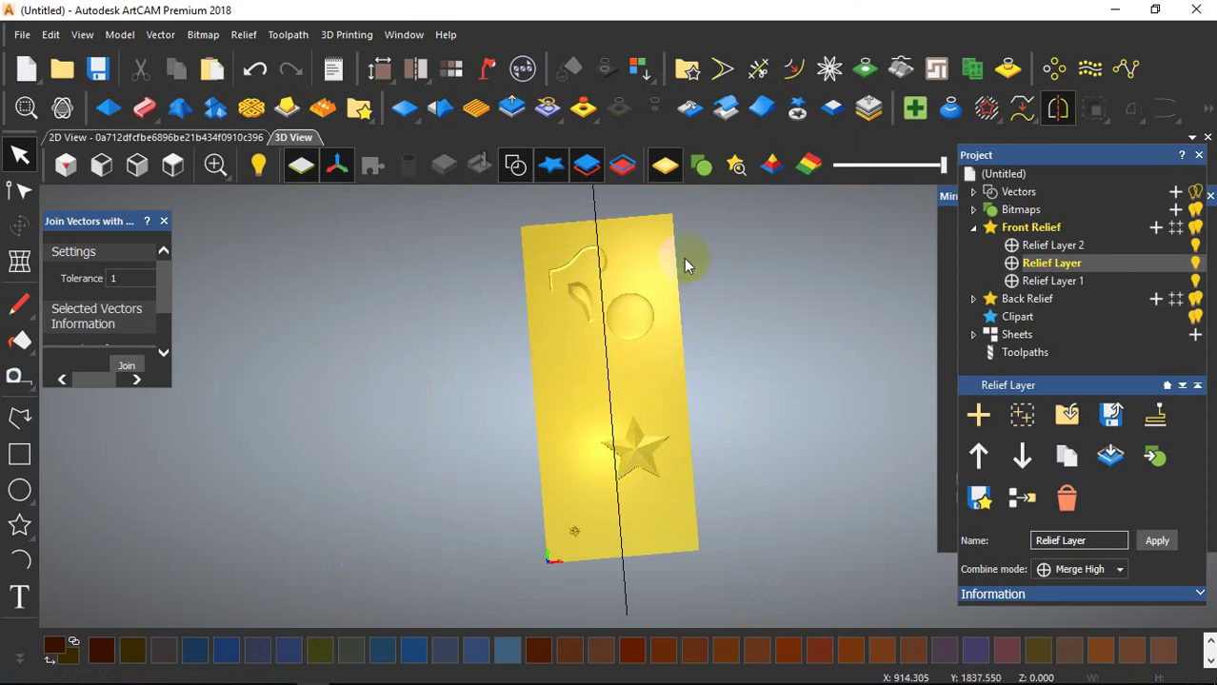
Create boundary vectors from the composite relief around all the reliefs, and clear the selection.
left_click(1007, 70)
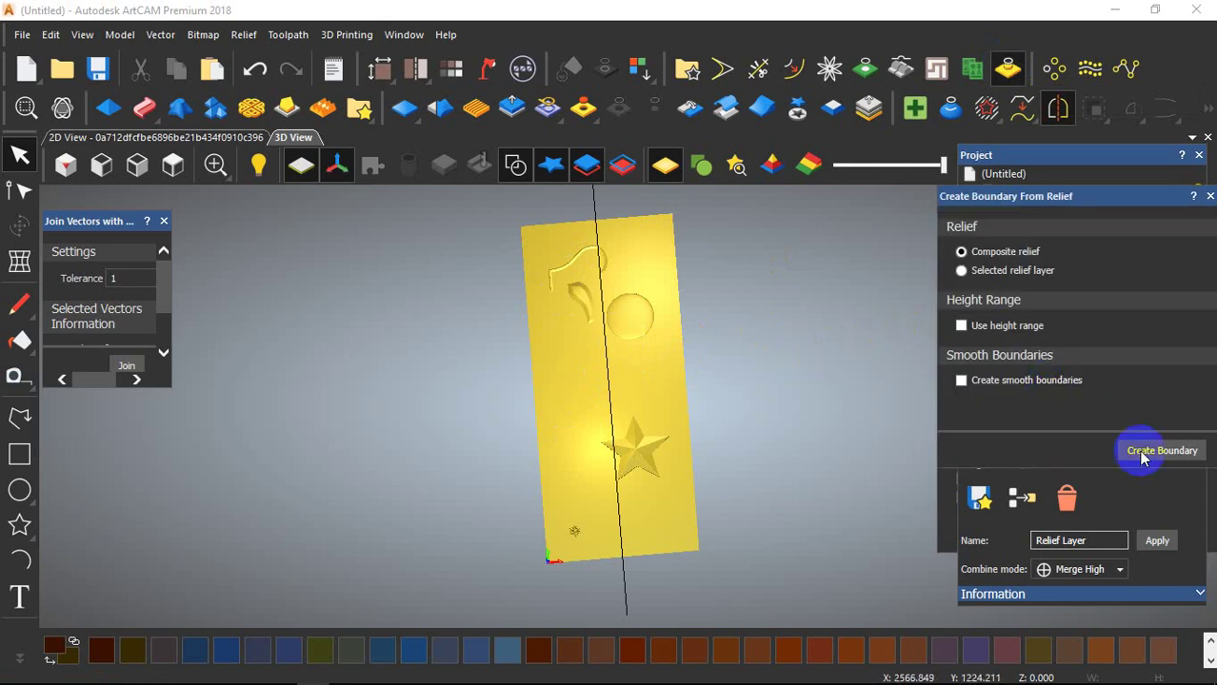
left_click(1143, 455)
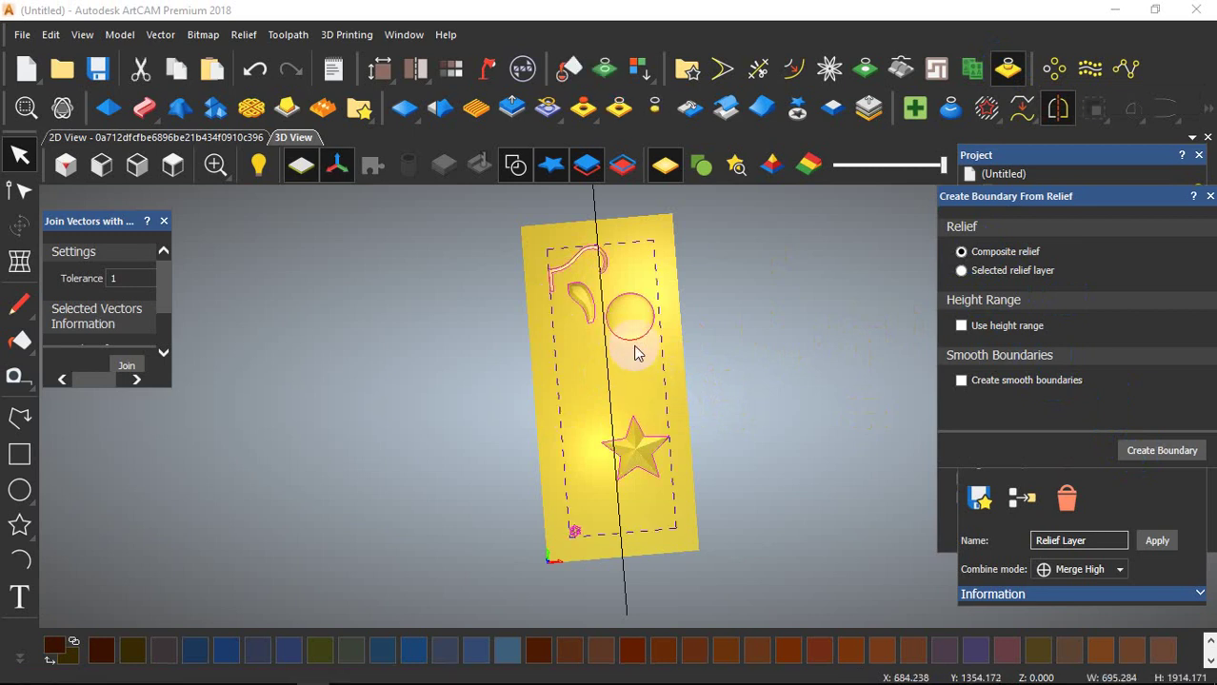
scroll(633, 343, "up", 4)
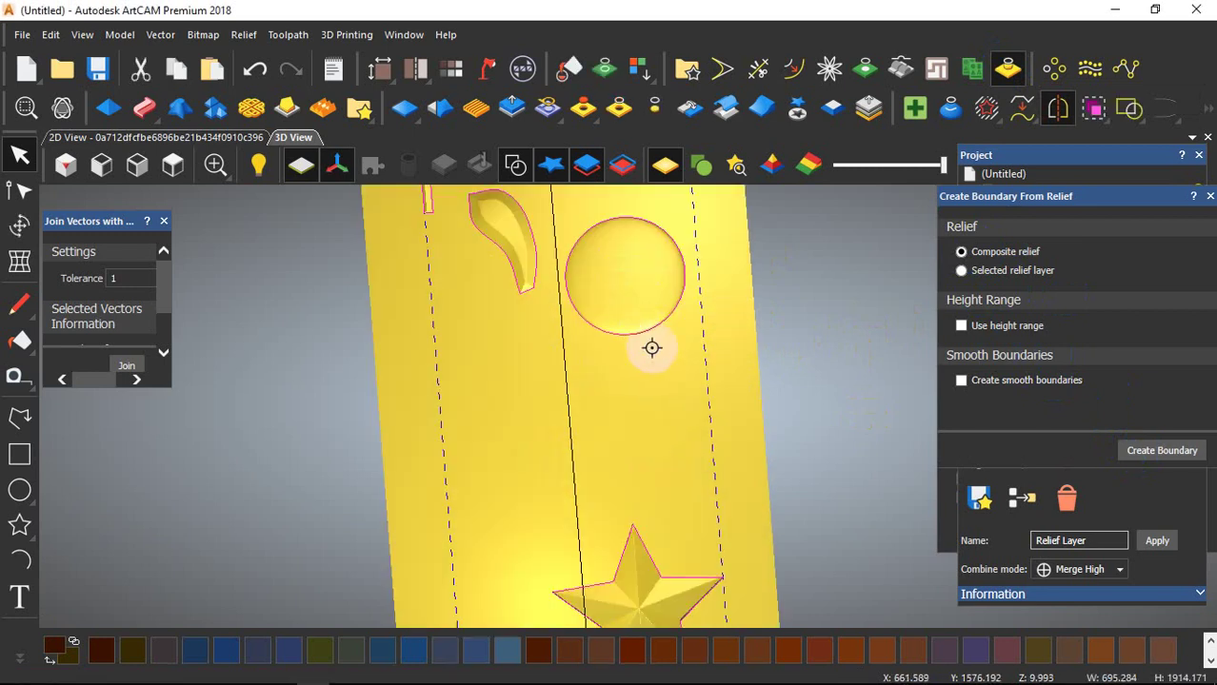
key("Delete")
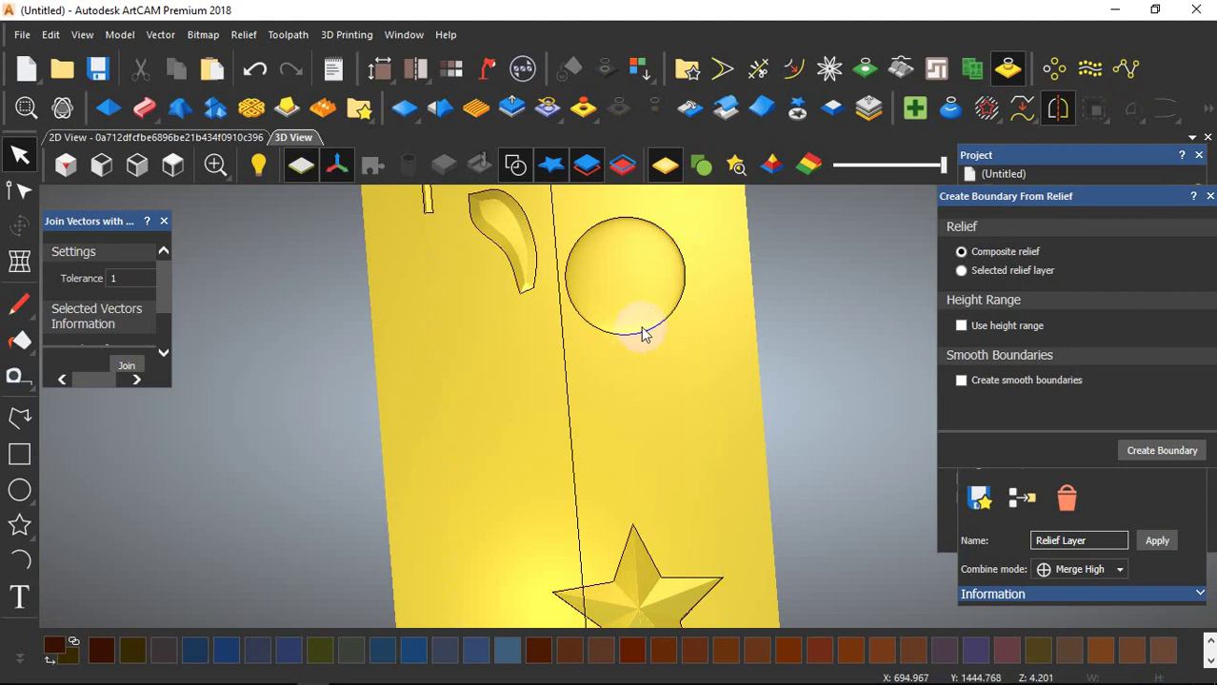
scroll(630, 378, "down", 4)
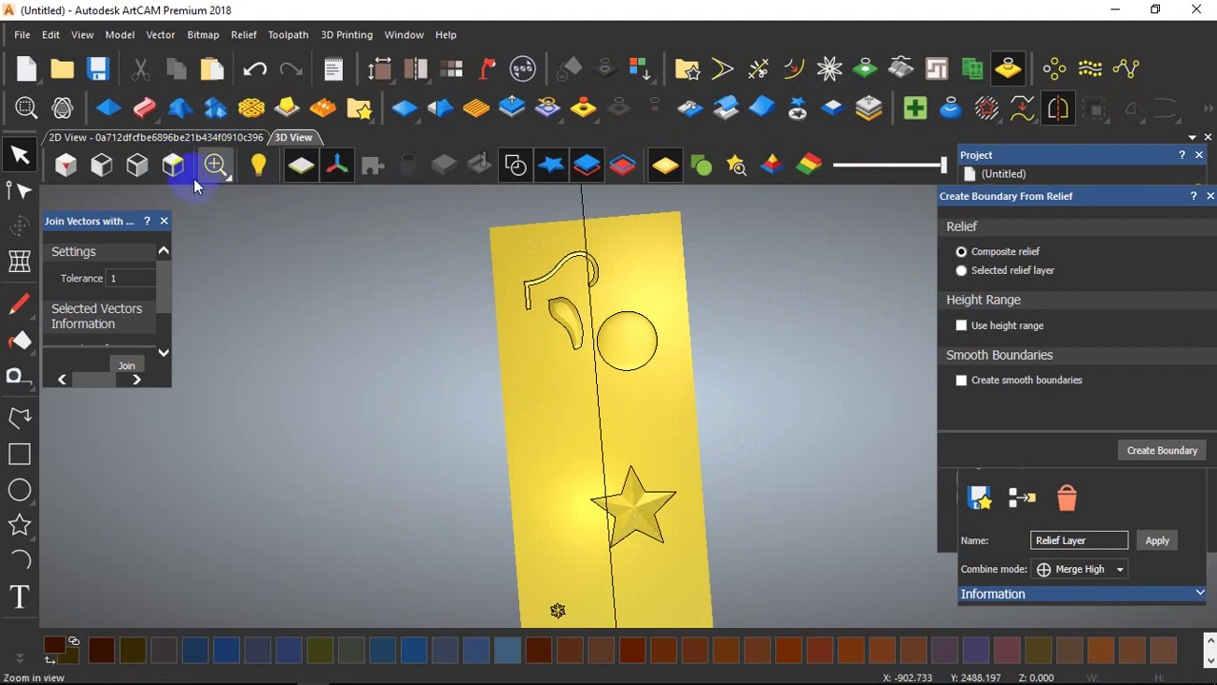
Draw a horizontal rectangle about 262 by 58 mm beside the centre line, just above the star, in a top-down view.
key("2")
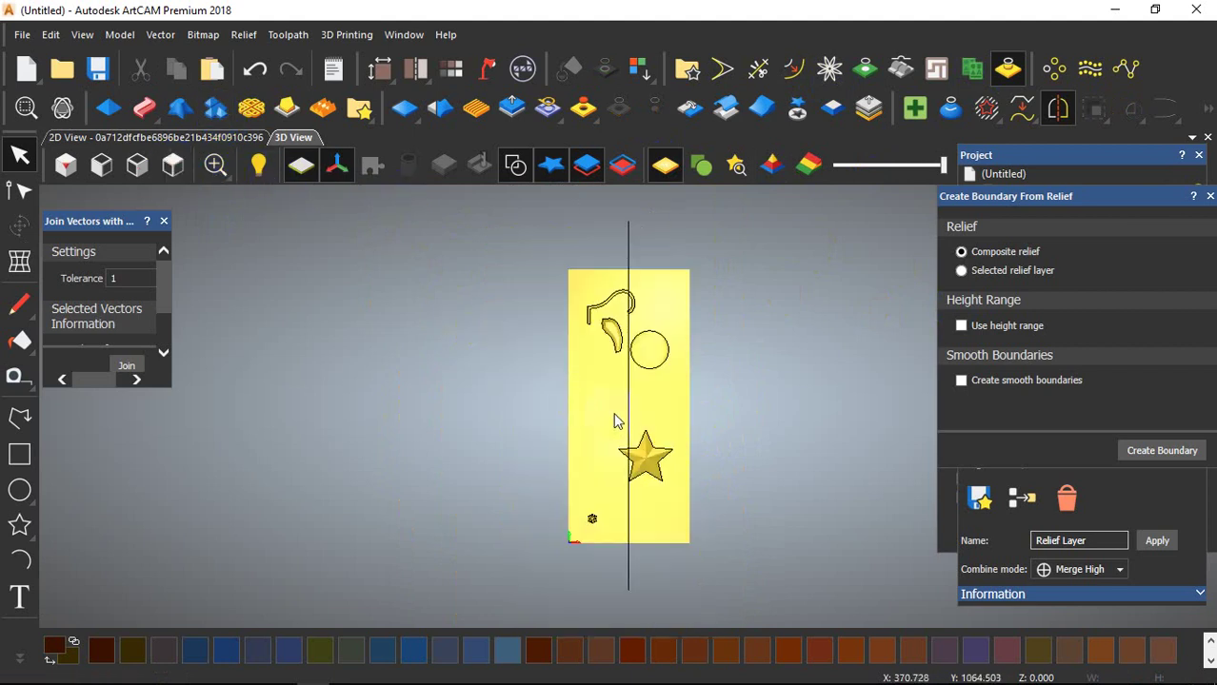
scroll(614, 420, "up", 5)
left_click(19, 454)
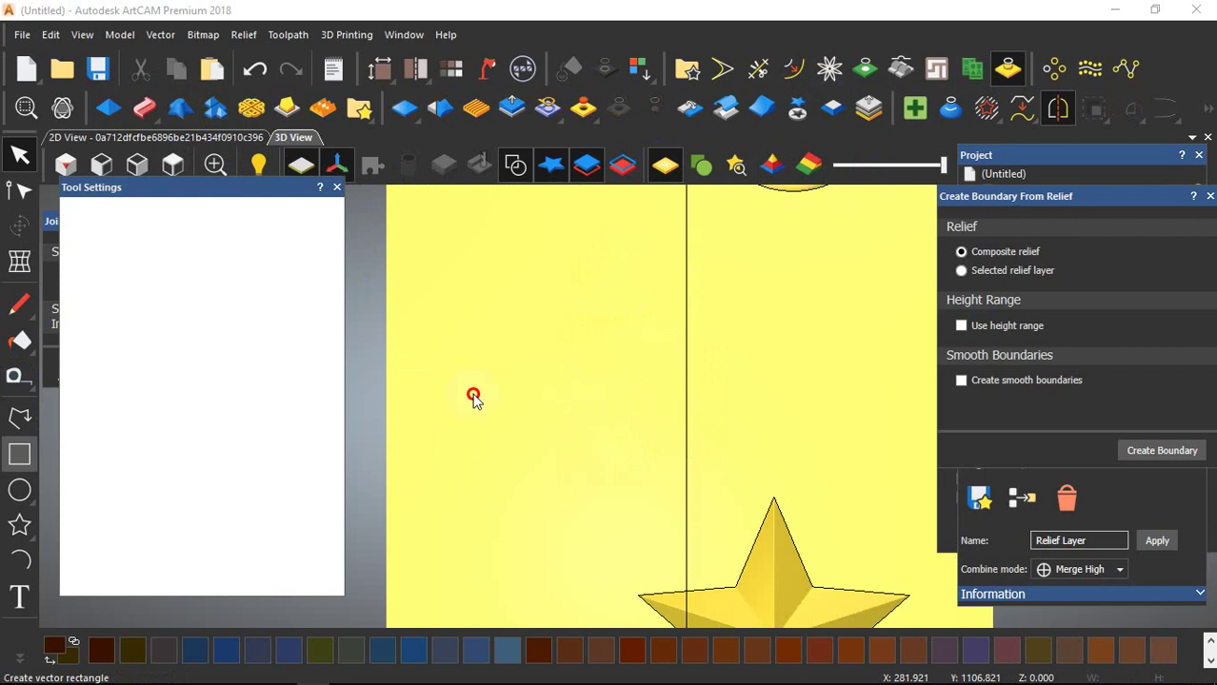
left_click_drag(472, 393, 633, 358)
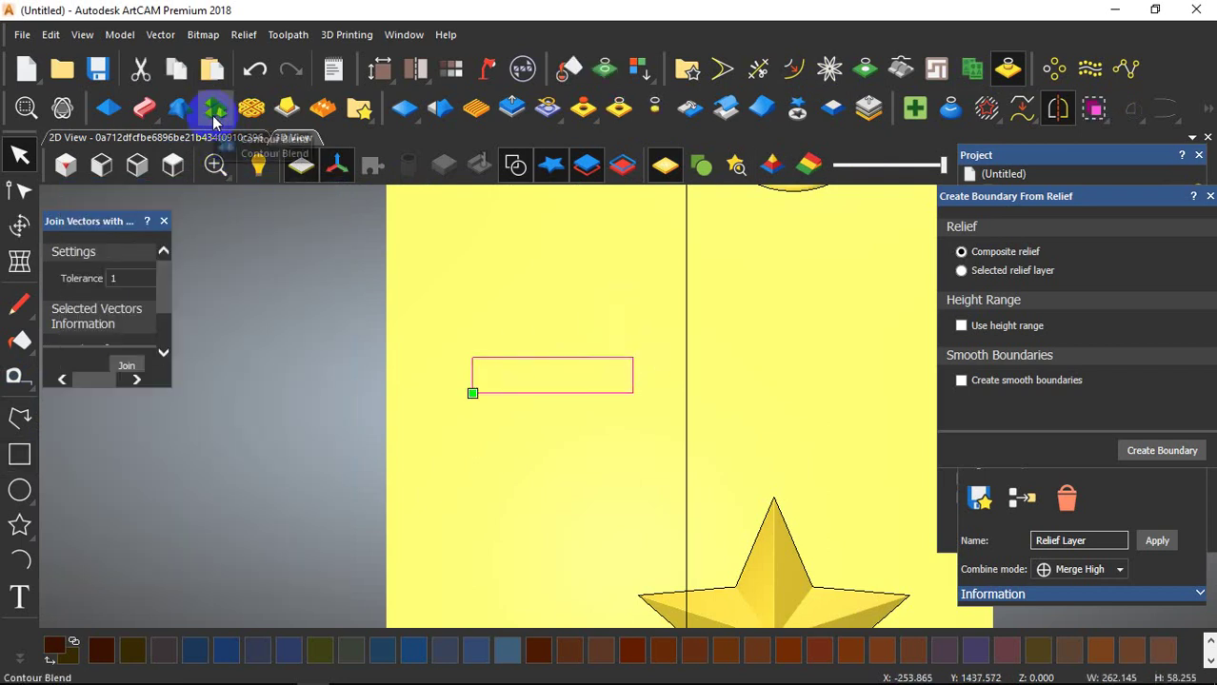
Create a Contour Blend from the rectangle with a Round side profile, preserved interior corners and Add combine mode.
left_click(112, 118)
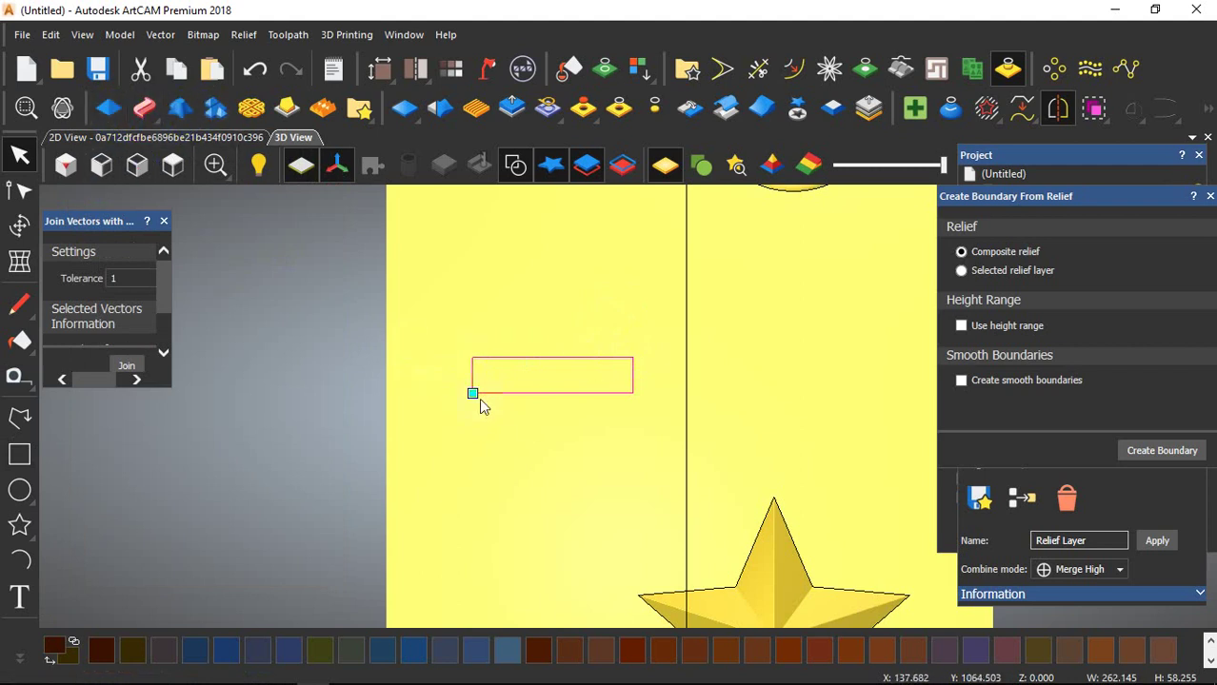
left_click(217, 115)
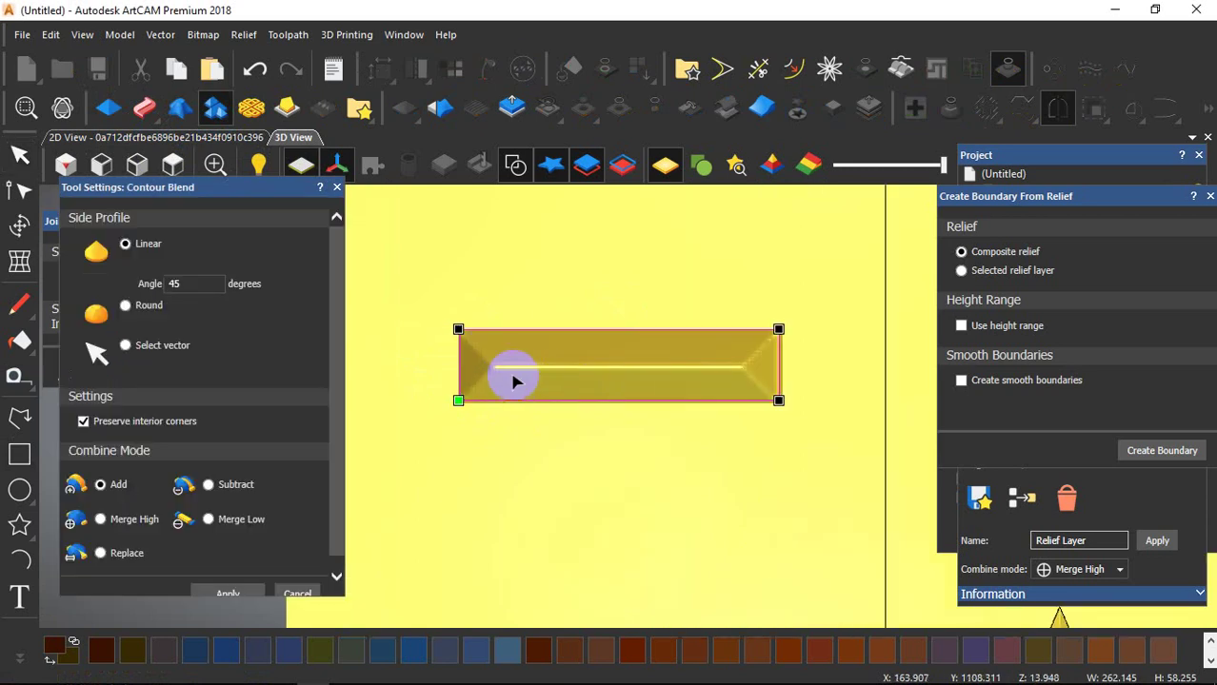
scroll(527, 369, "down", 1)
scroll(528, 367, "up", 1)
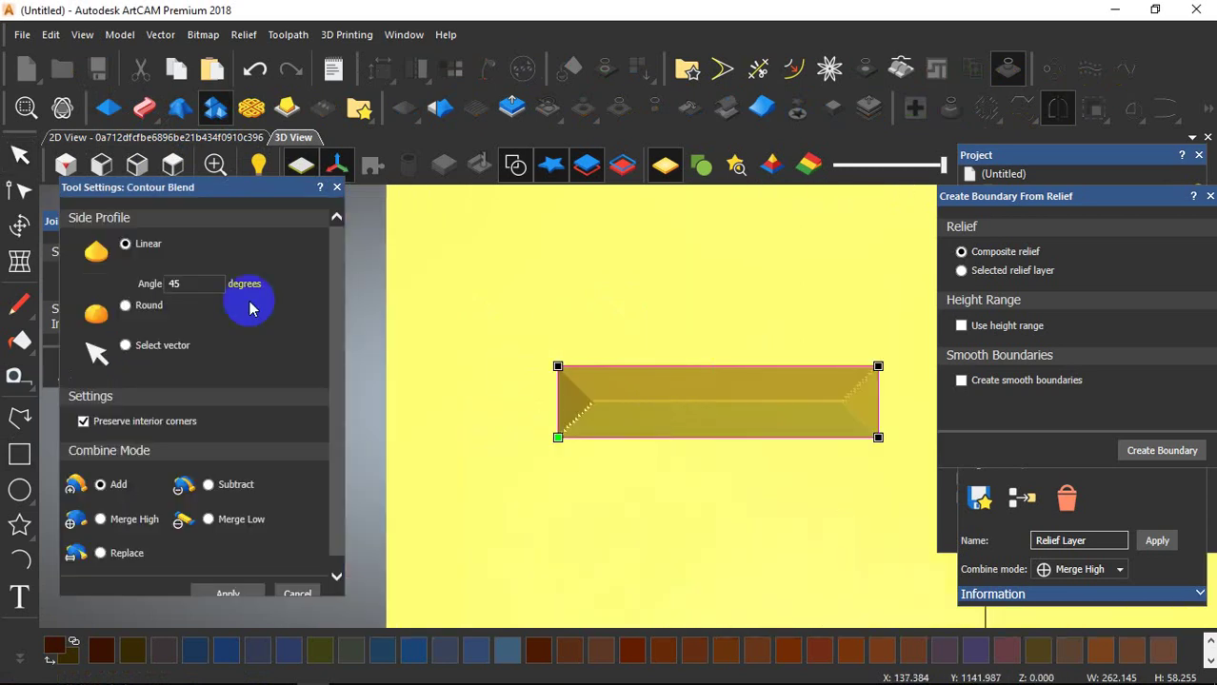
left_click(128, 305)
left_click(641, 388)
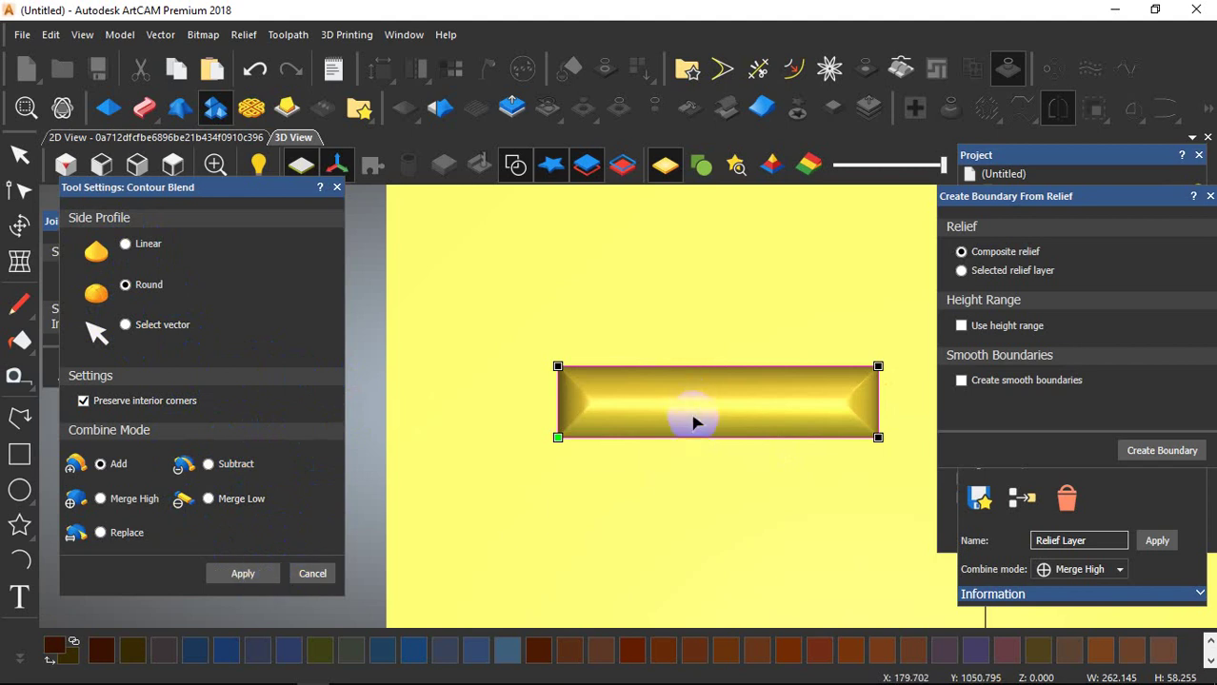
left_click(311, 577)
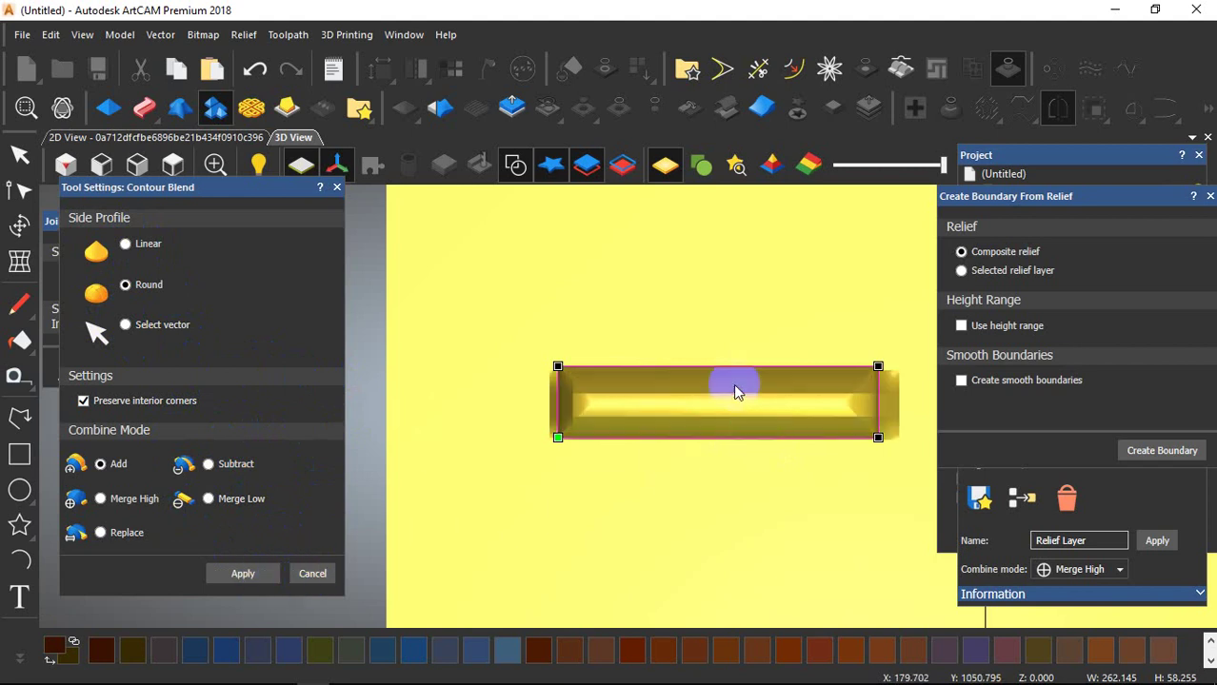
left_click(714, 400)
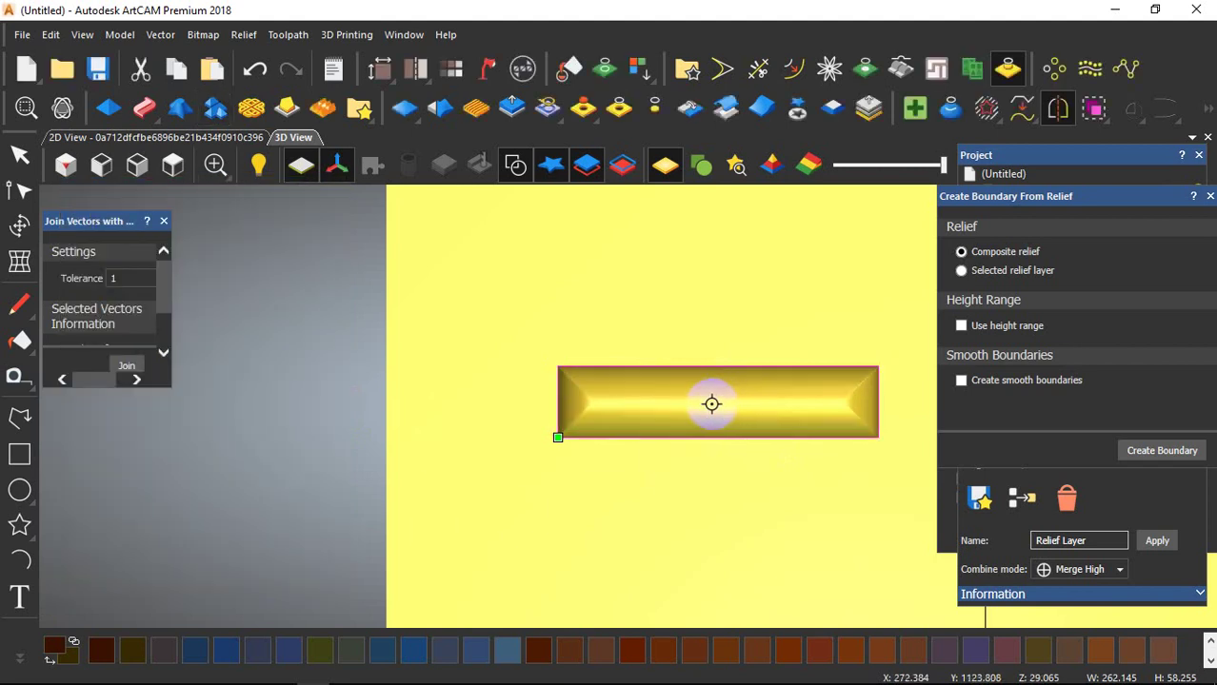
Use Scale Relief on the rectangle's contour-blended relief, setting its scale height to 12 mm with no mask.
scroll(711, 408, "up", 3)
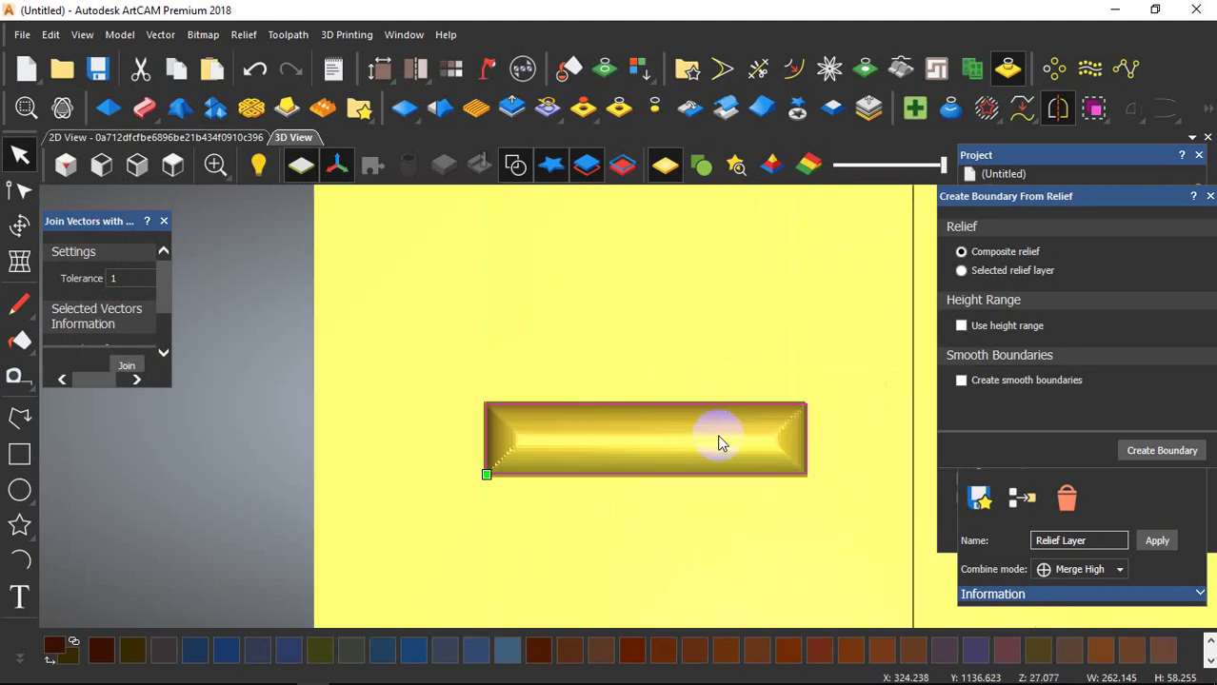
left_click_drag(763, 365, 493, 280)
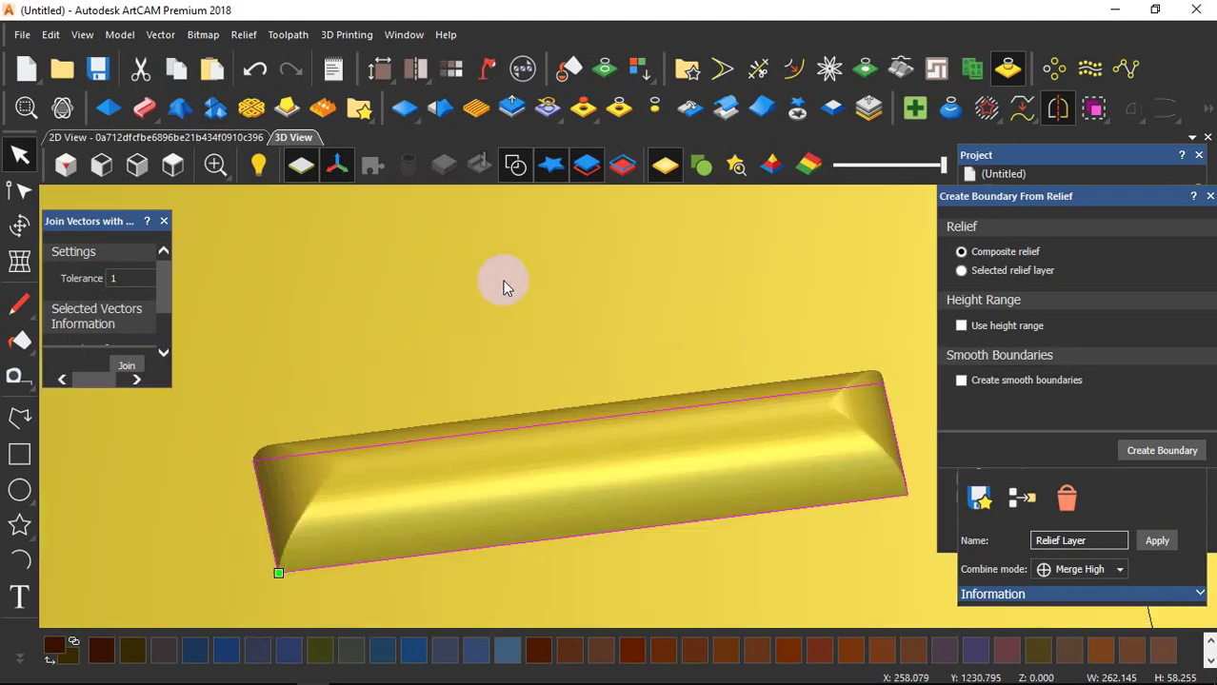
left_click(514, 108)
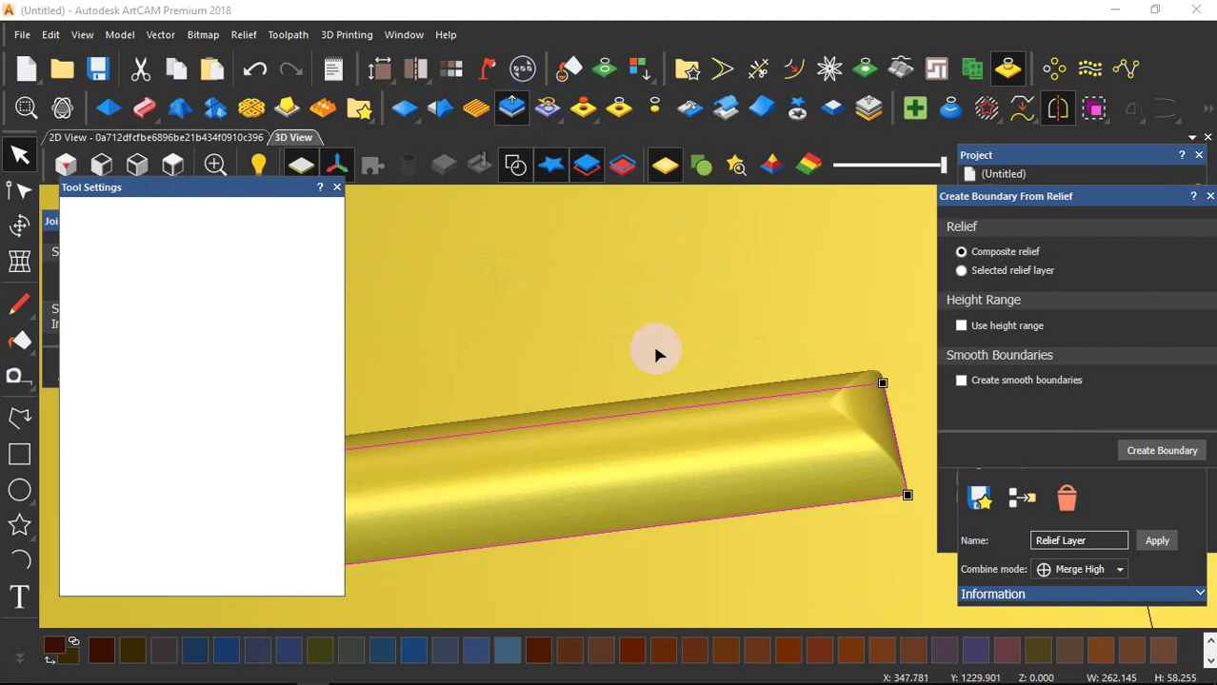
scroll(707, 456, "down", 5)
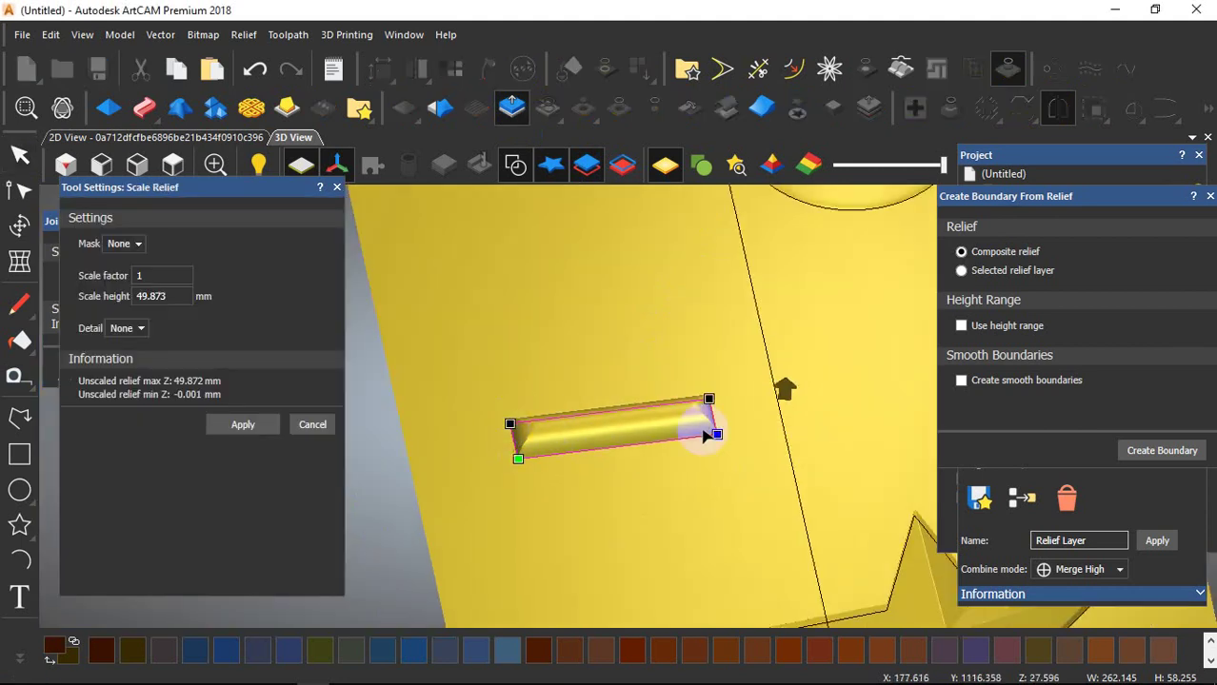
left_click_drag(175, 298, 85, 313)
double_click(155, 298)
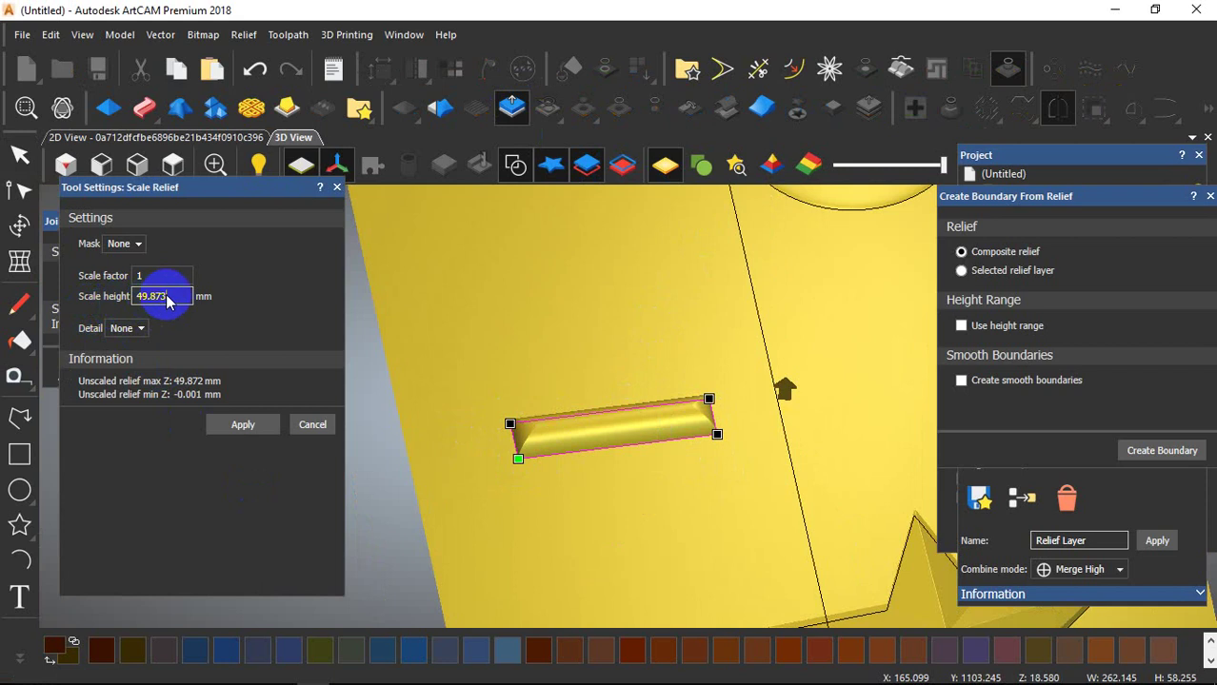
left_click_drag(170, 296, 121, 303)
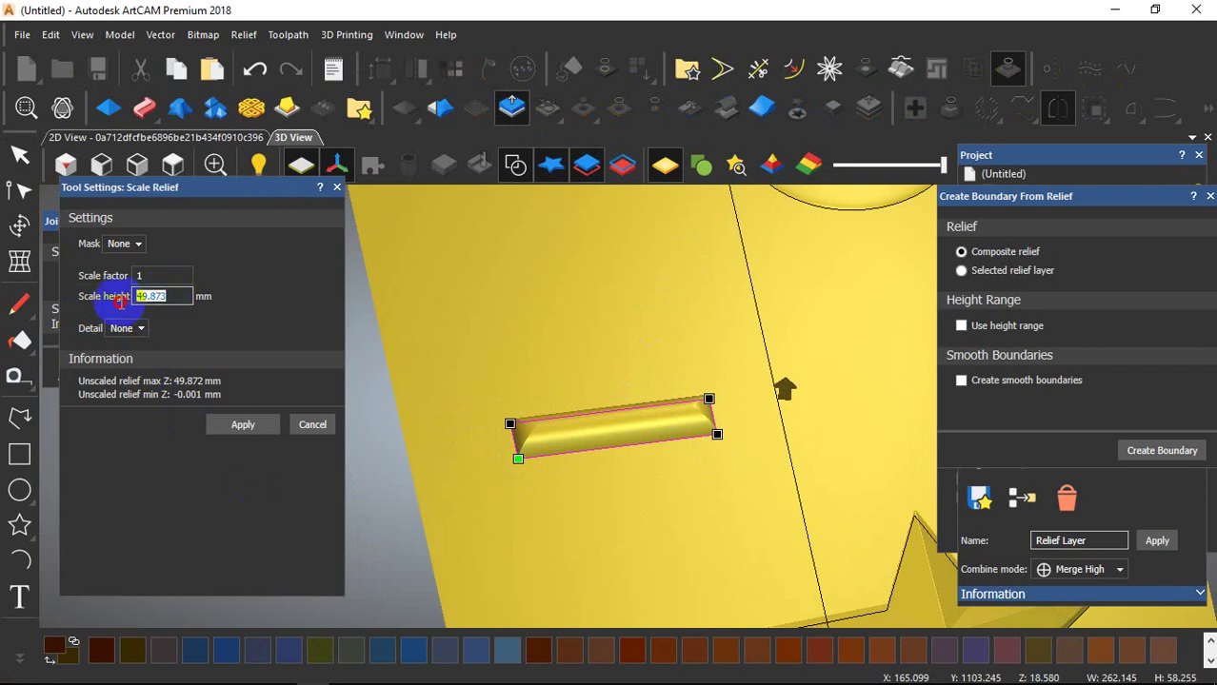
type("12")
left_click(122, 327)
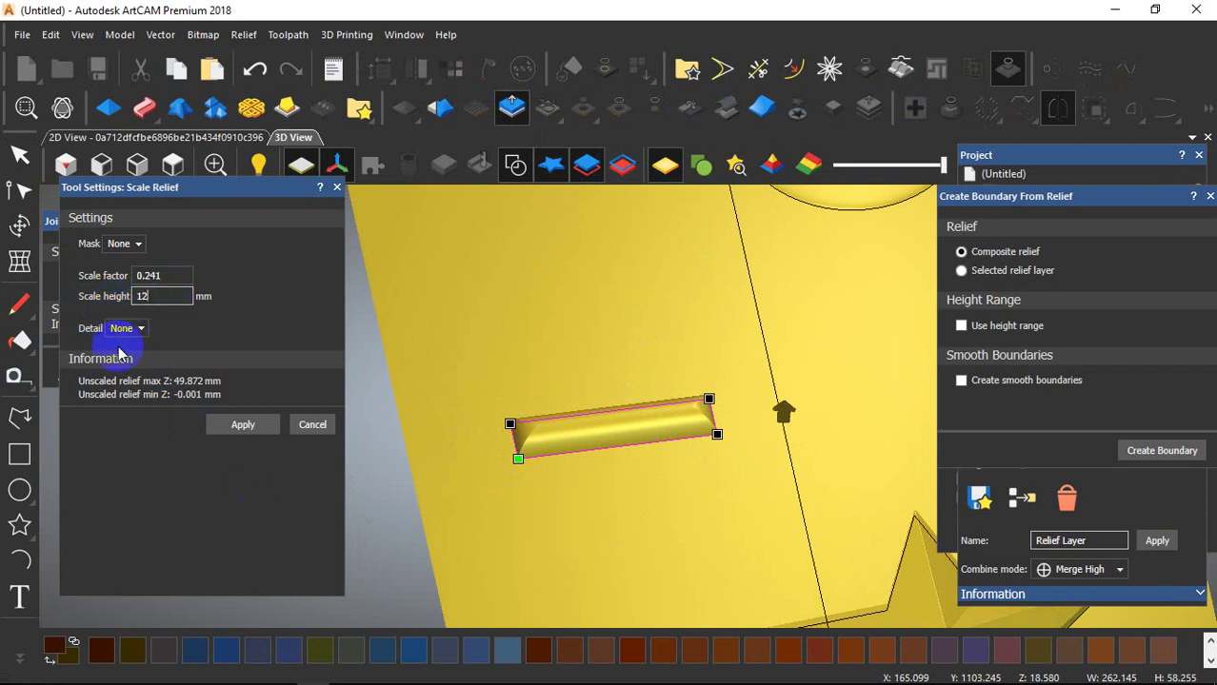
left_click(241, 422)
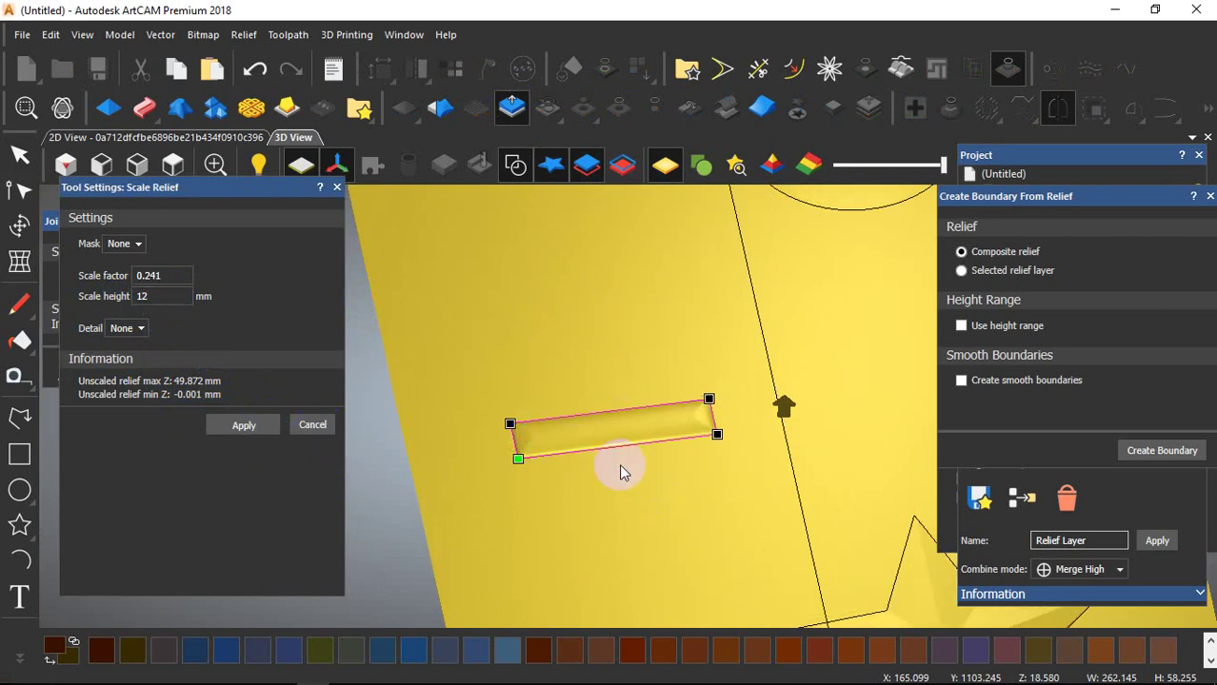
left_click(320, 424)
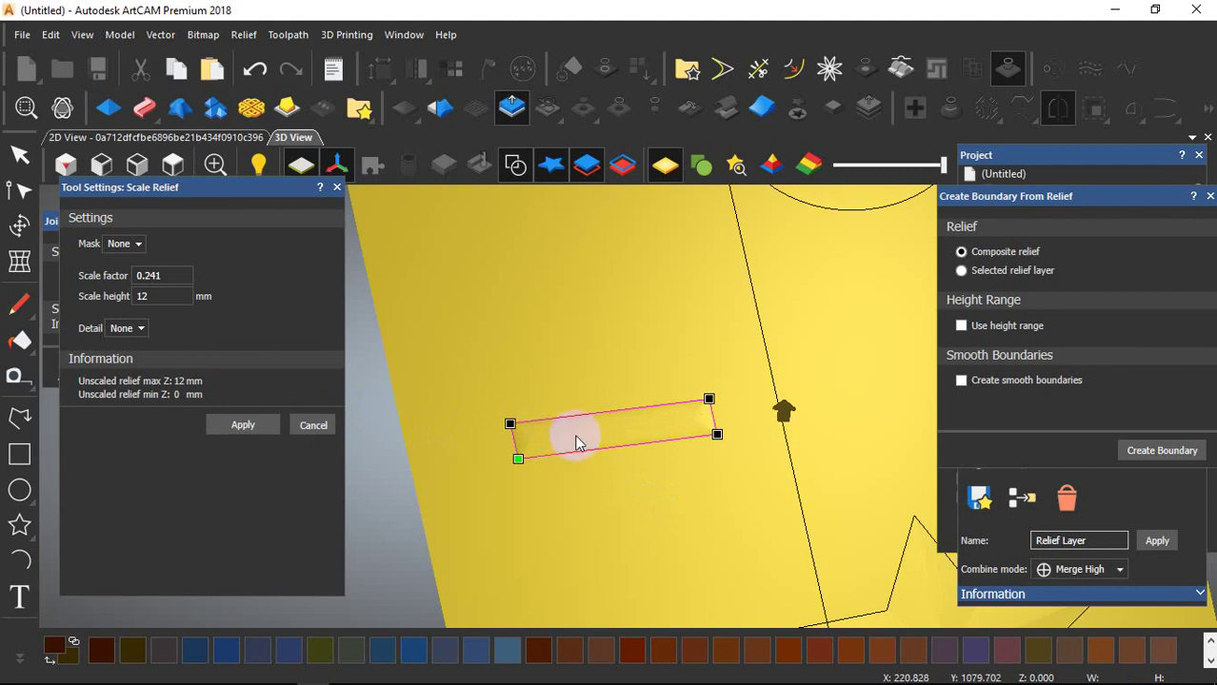
Clear the selection, examine the rectangular relief beside the centre line from several angles, and dismiss the battery warning.
key("j")
scroll(583, 438, "up", 5)
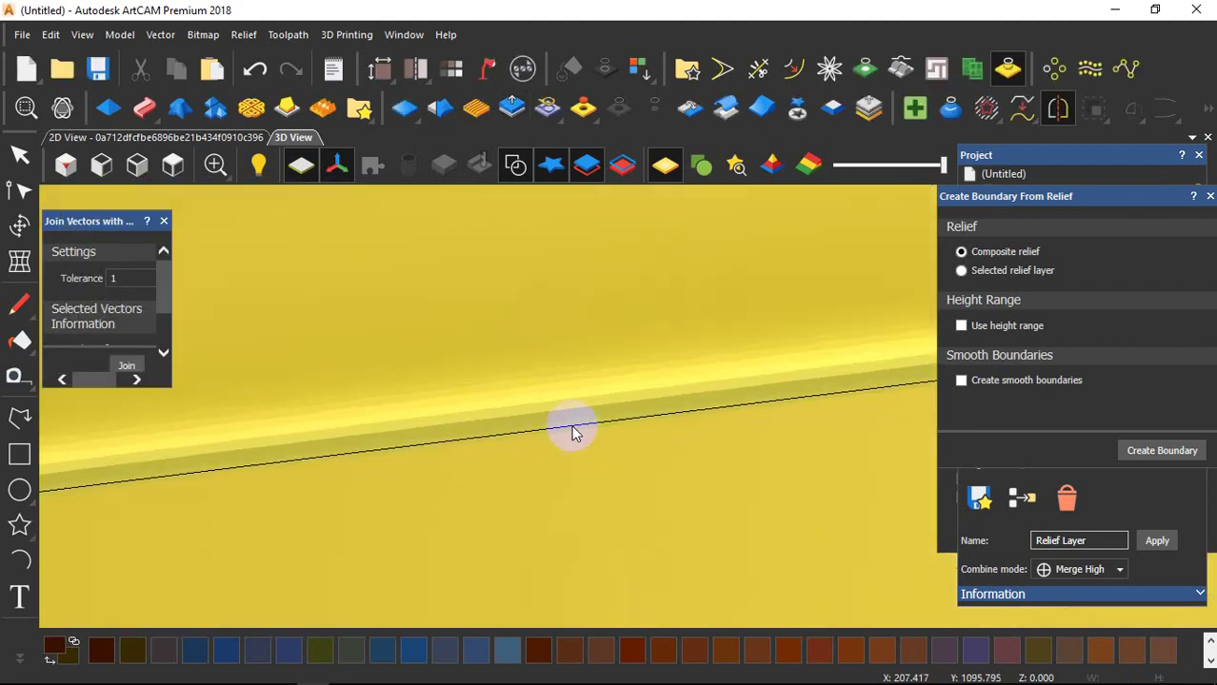
scroll(590, 419, "down", 5)
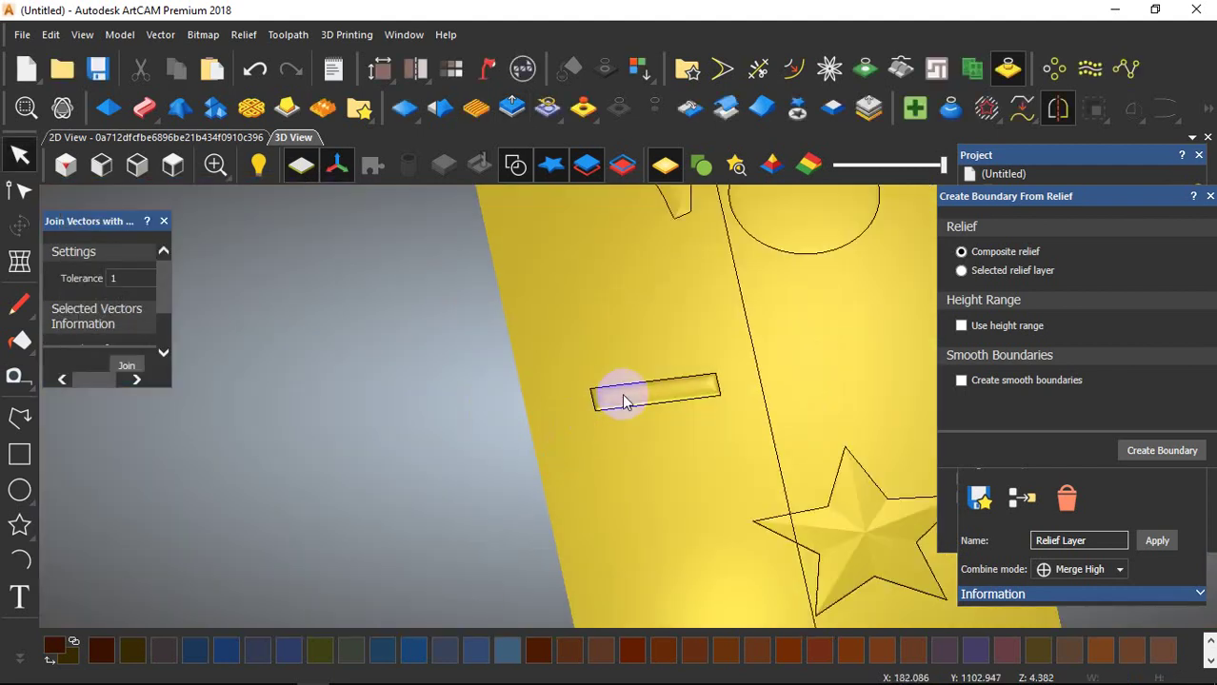
scroll(625, 402, "up", 3)
left_click_drag(626, 462, 691, 440)
scroll(704, 388, "up", 2)
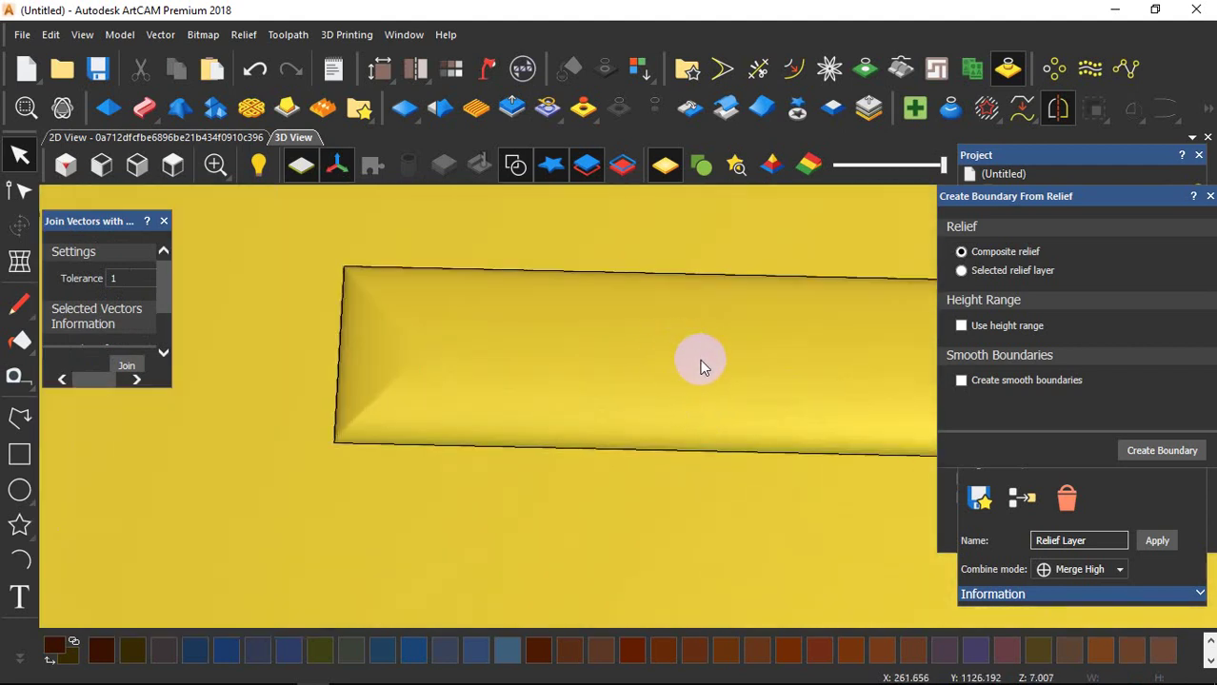
left_click_drag(701, 367, 579, 416)
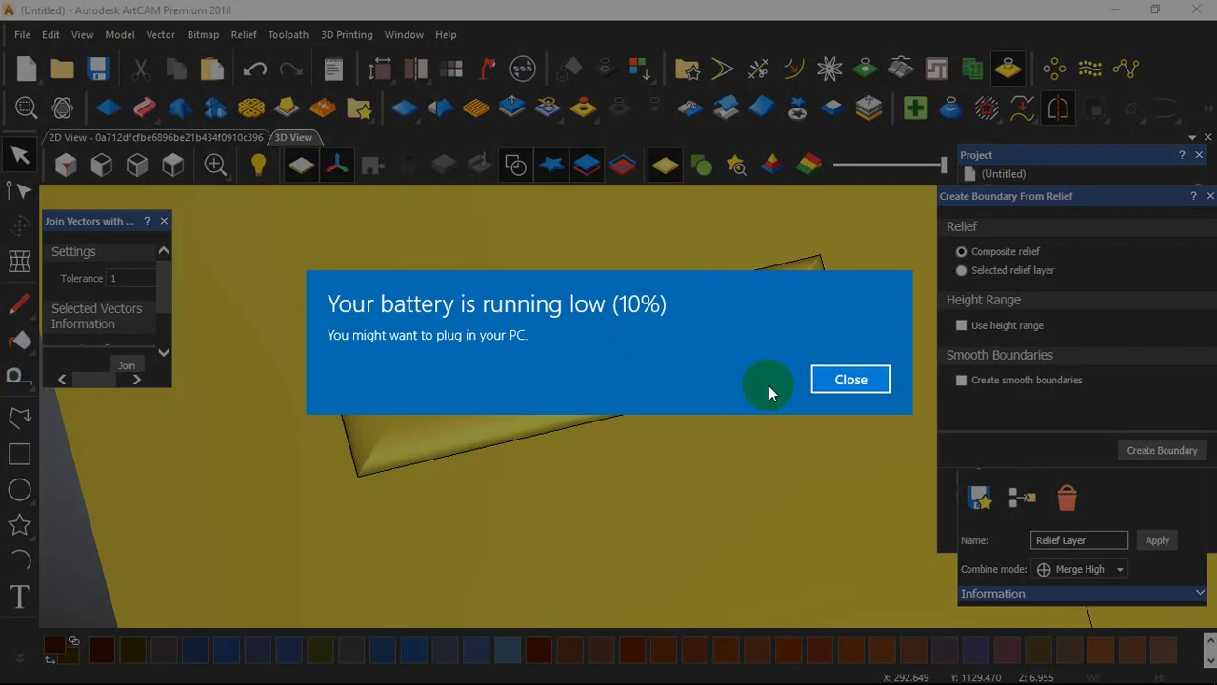
left_click(834, 384)
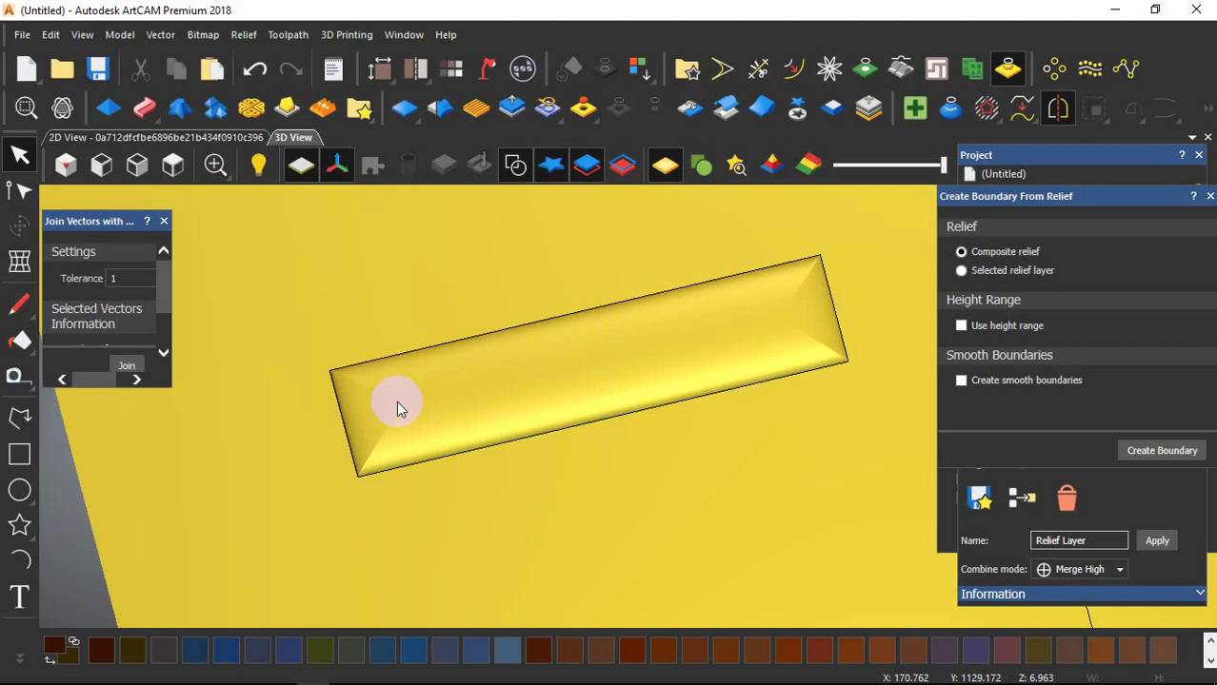
Select the rectangle and lower its relief to a scale height of 6 mm with Scale Relief.
left_click(335, 374)
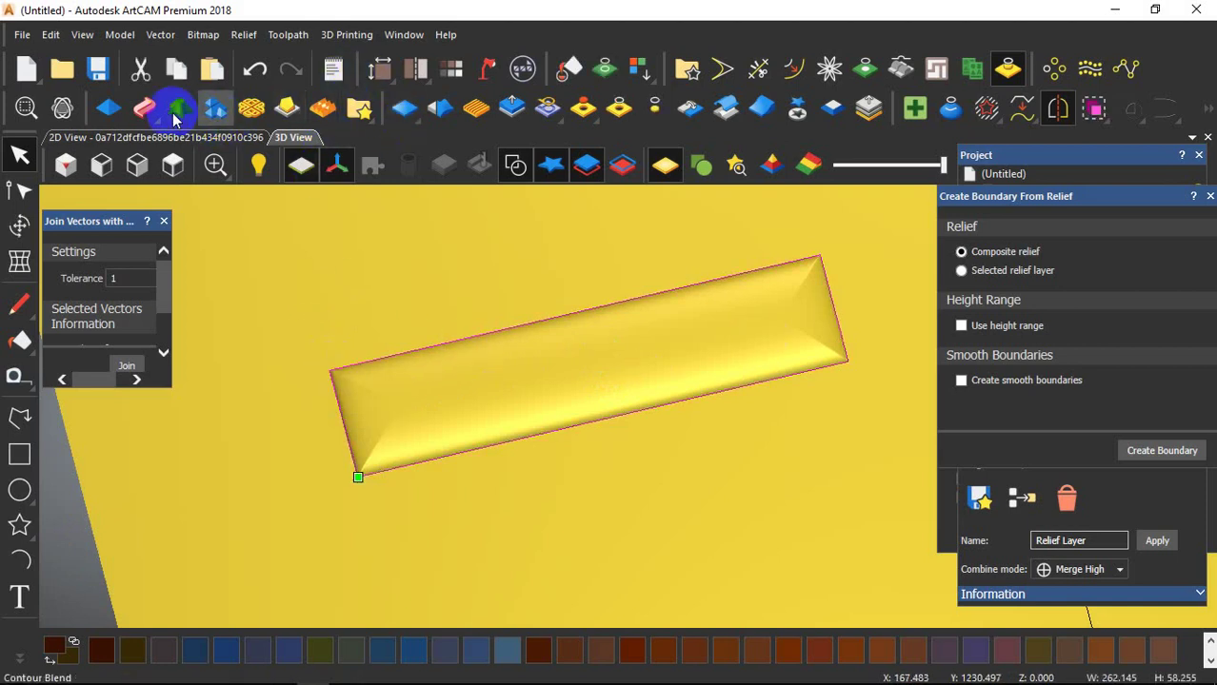
left_click(512, 110)
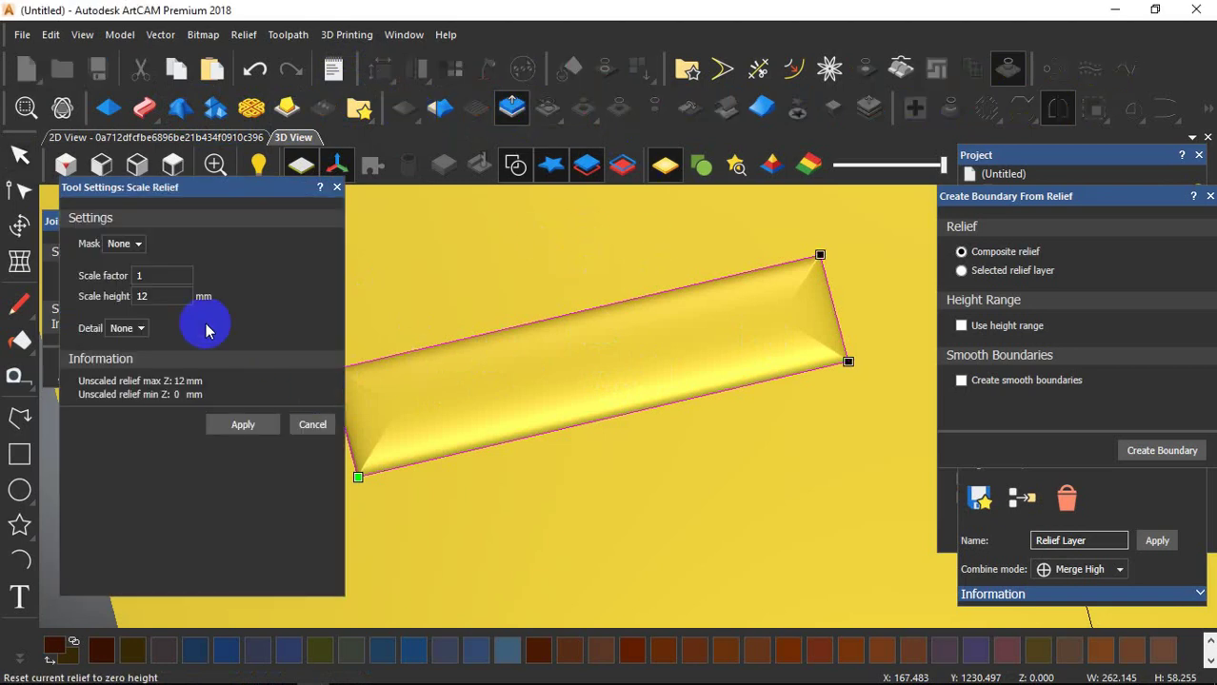
left_click(157, 298)
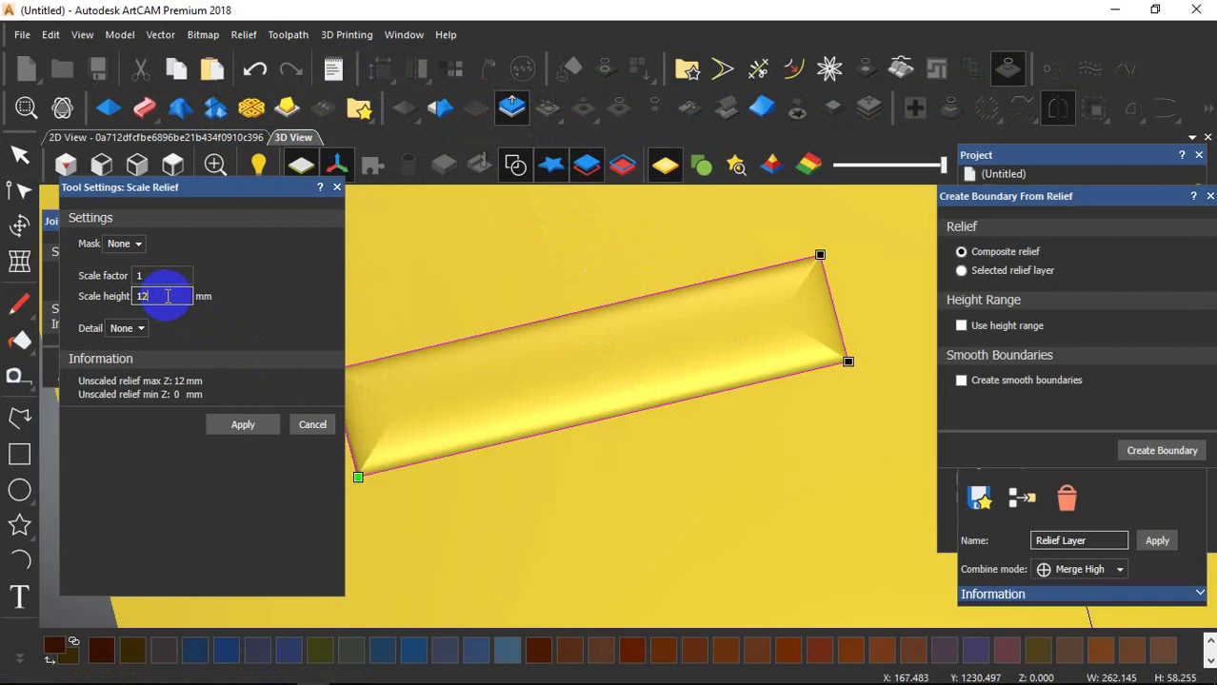
left_click_drag(160, 296, 108, 310)
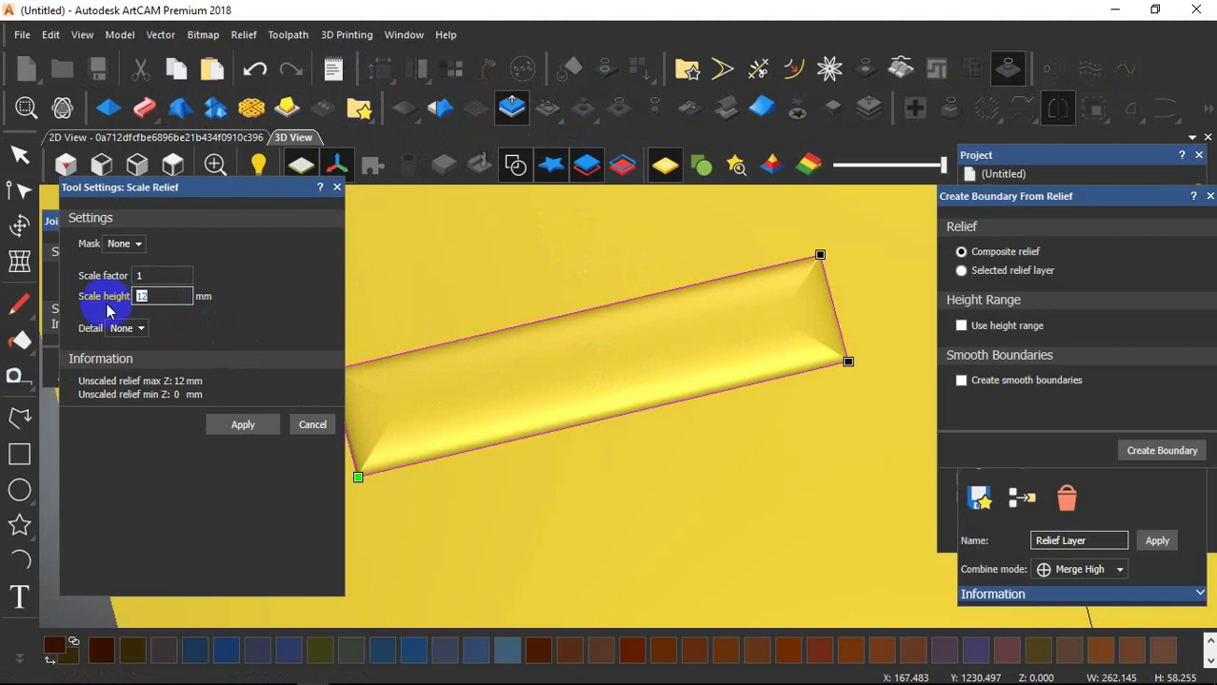
type("6")
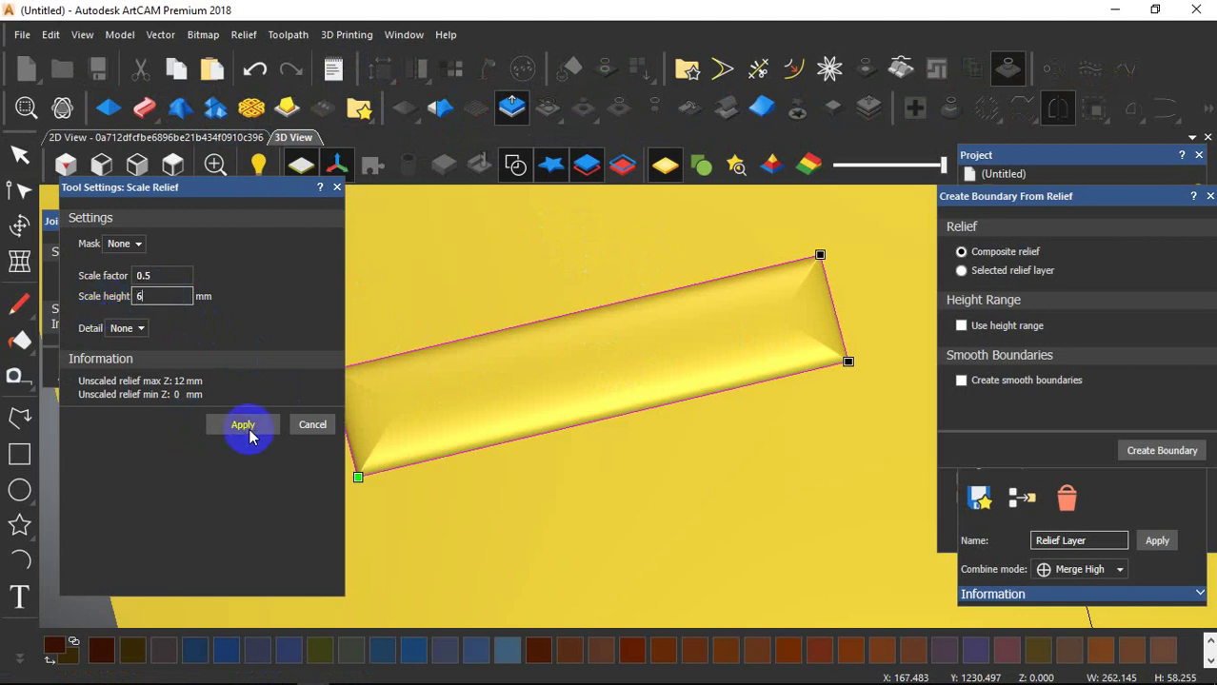
left_click(314, 426)
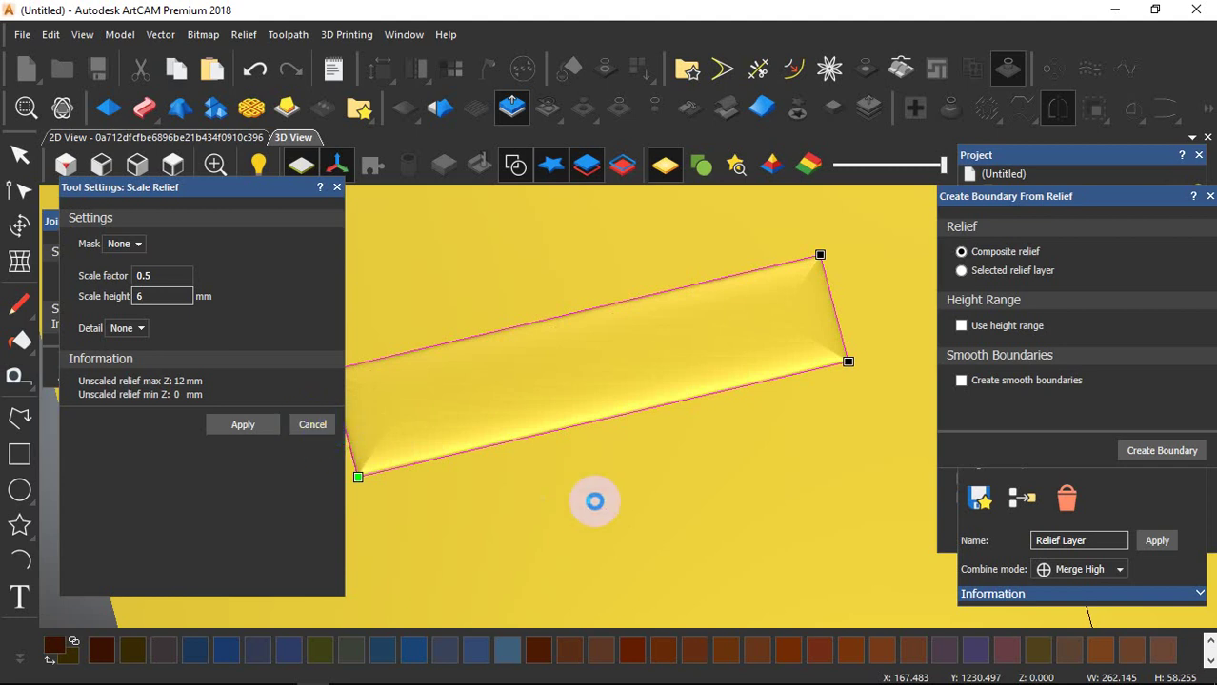
left_click(299, 429)
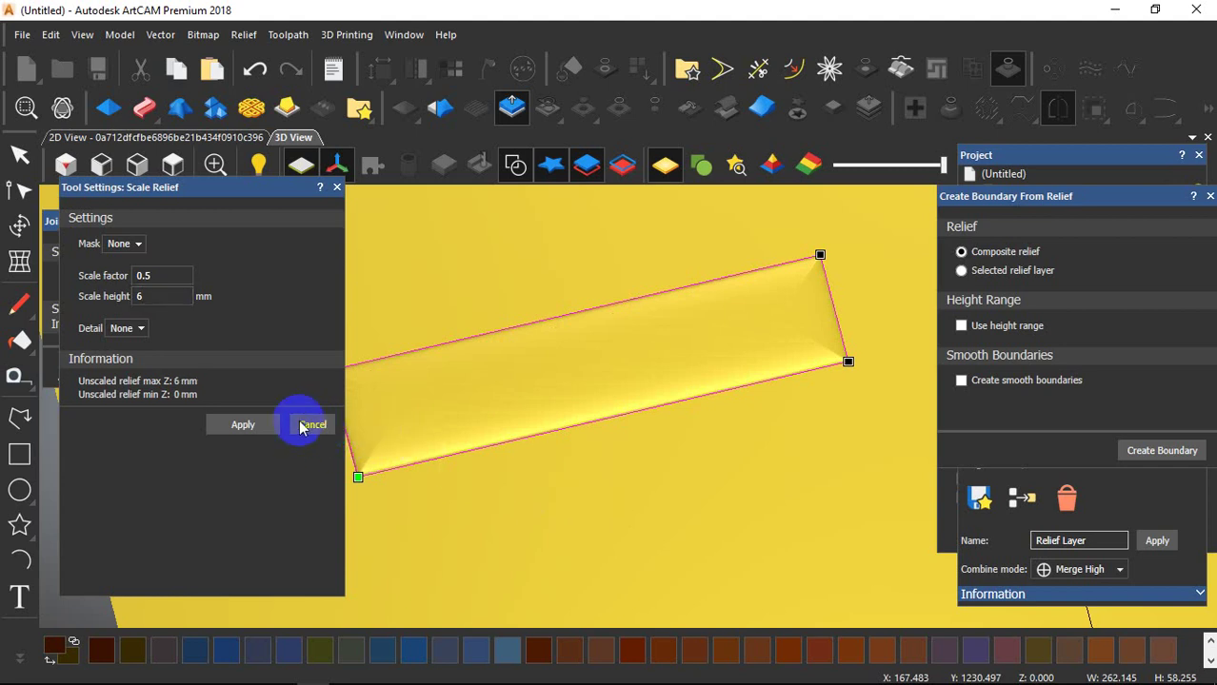
left_click(336, 187)
Deselect the rectangle, close the Create Boundary From Relief settings, and examine the lowered relief's surface and corners up close.
left_click(765, 473)
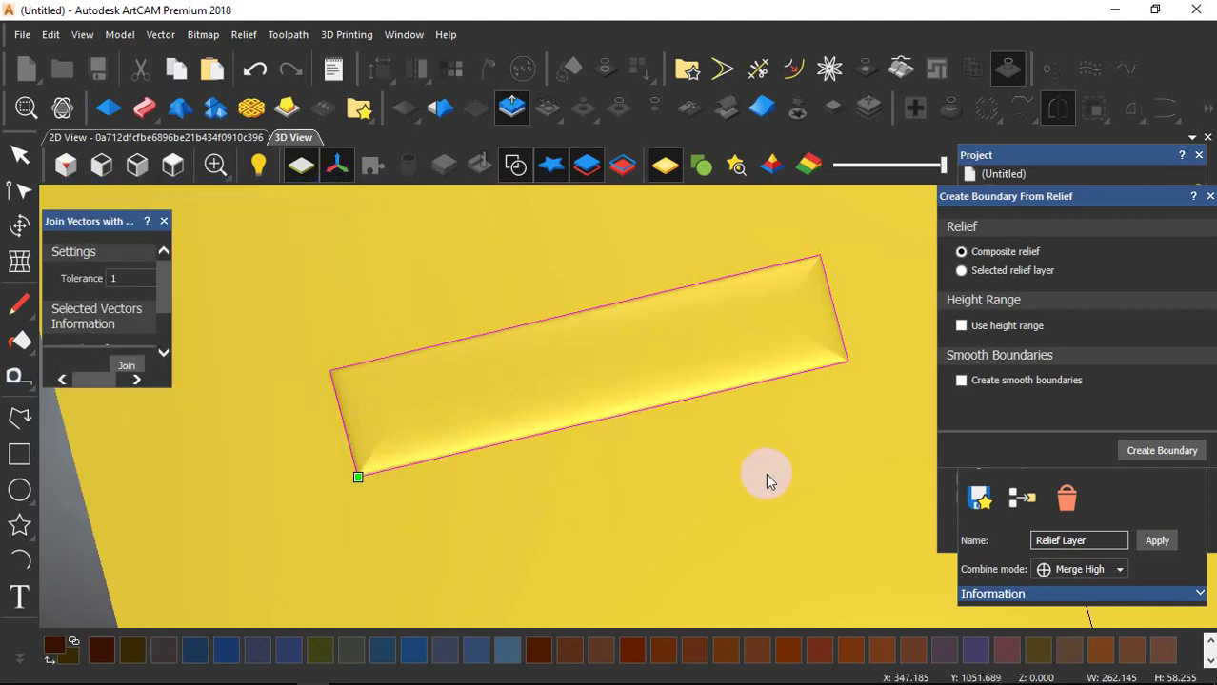
scroll(762, 491, "down", 3)
left_click_drag(670, 506, 798, 470)
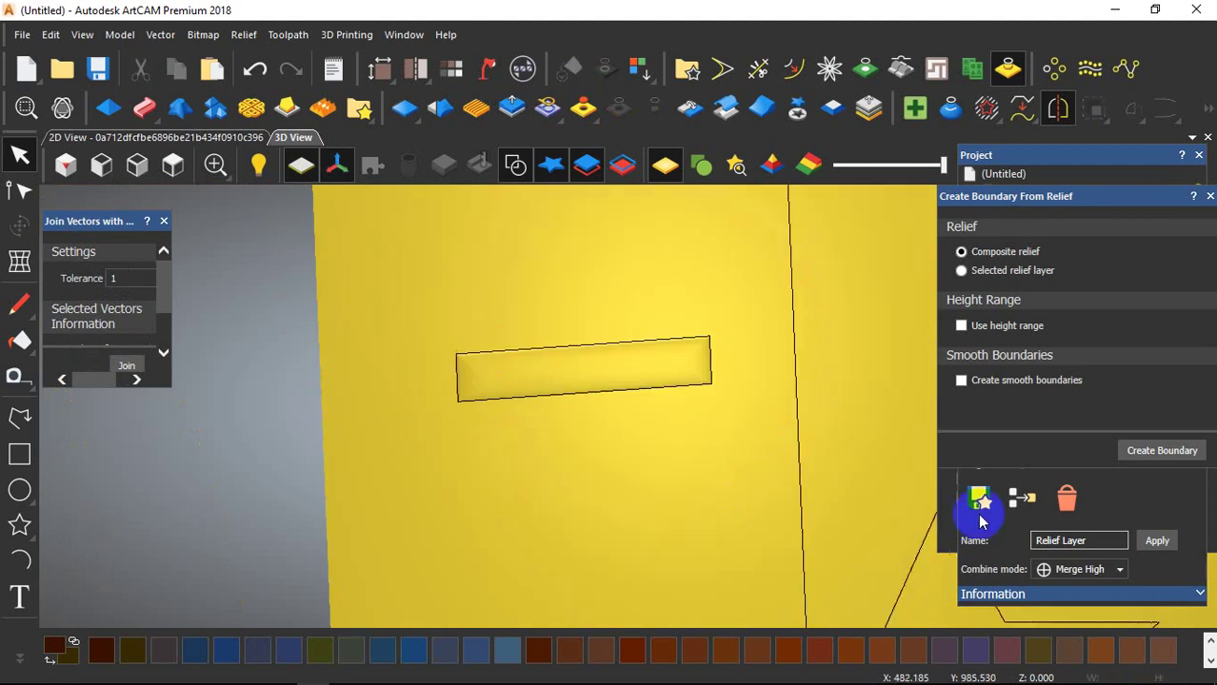
left_click(1209, 198)
scroll(673, 380, "up", 5)
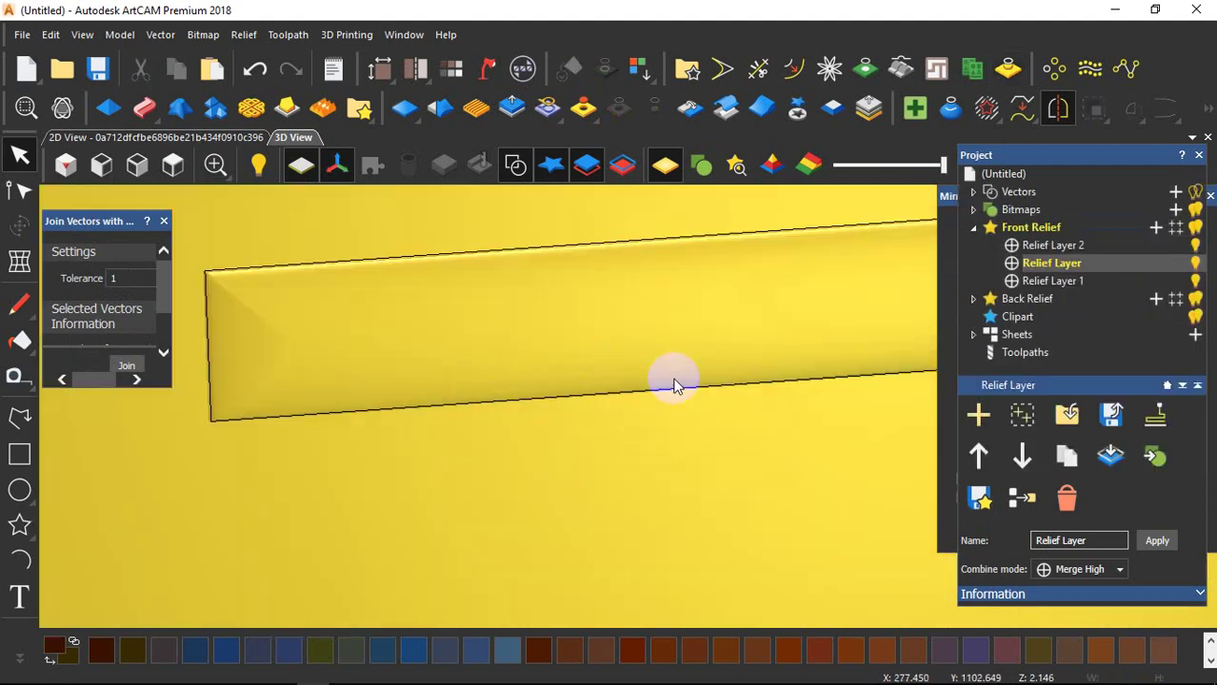
scroll(763, 488, "down", 5)
scroll(493, 389, "up", 5)
left_click_drag(730, 349, 624, 348)
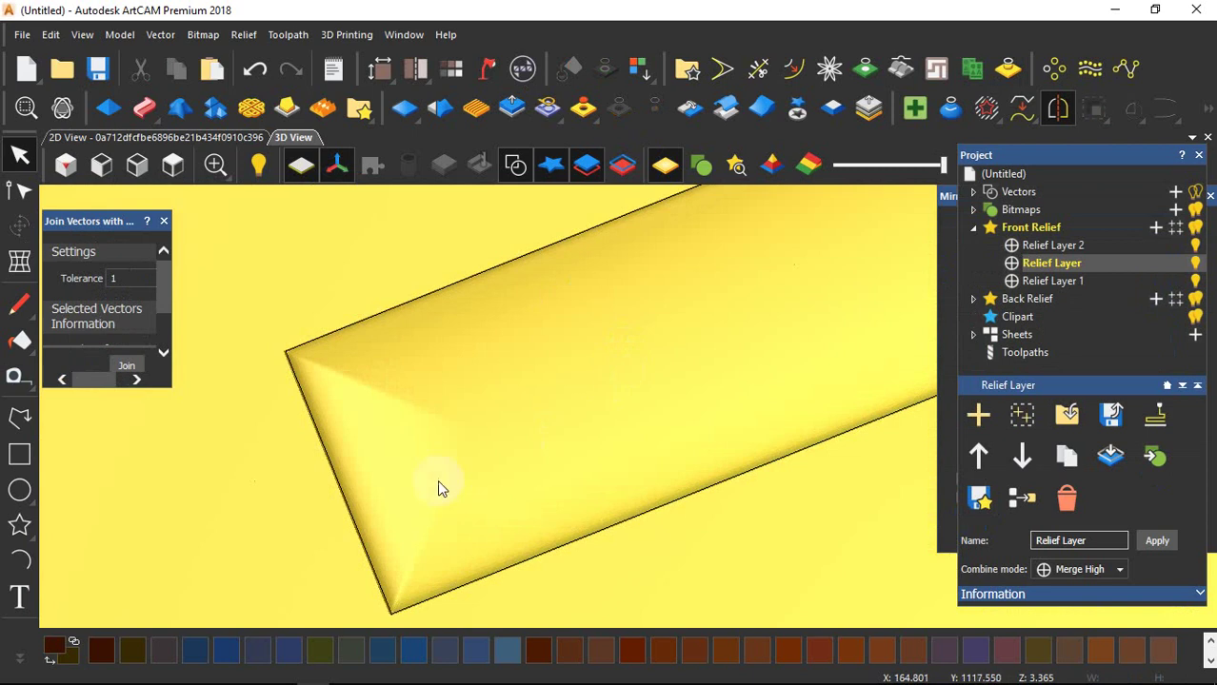
left_click_drag(437, 488, 716, 350)
Reselect the rectangle, raise its relief to a scale height of 12 mm with Scale Relief, and clear the selection.
left_click(719, 336)
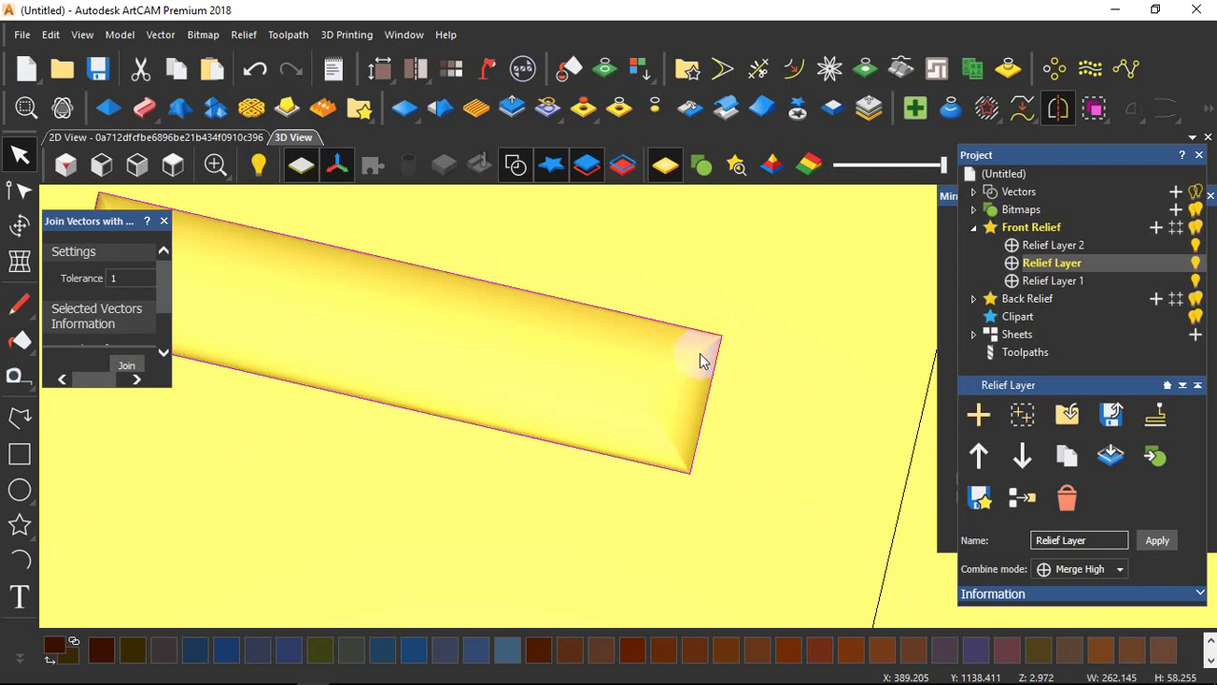
scroll(666, 333, "down", 3)
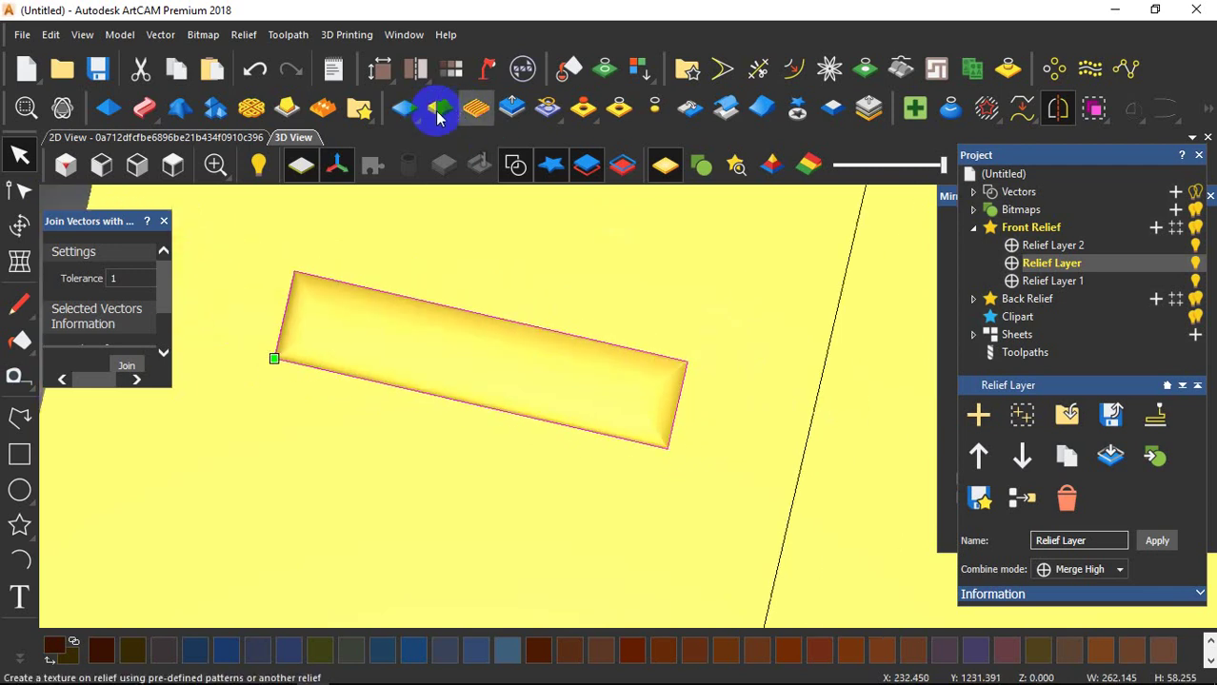
left_click(511, 110)
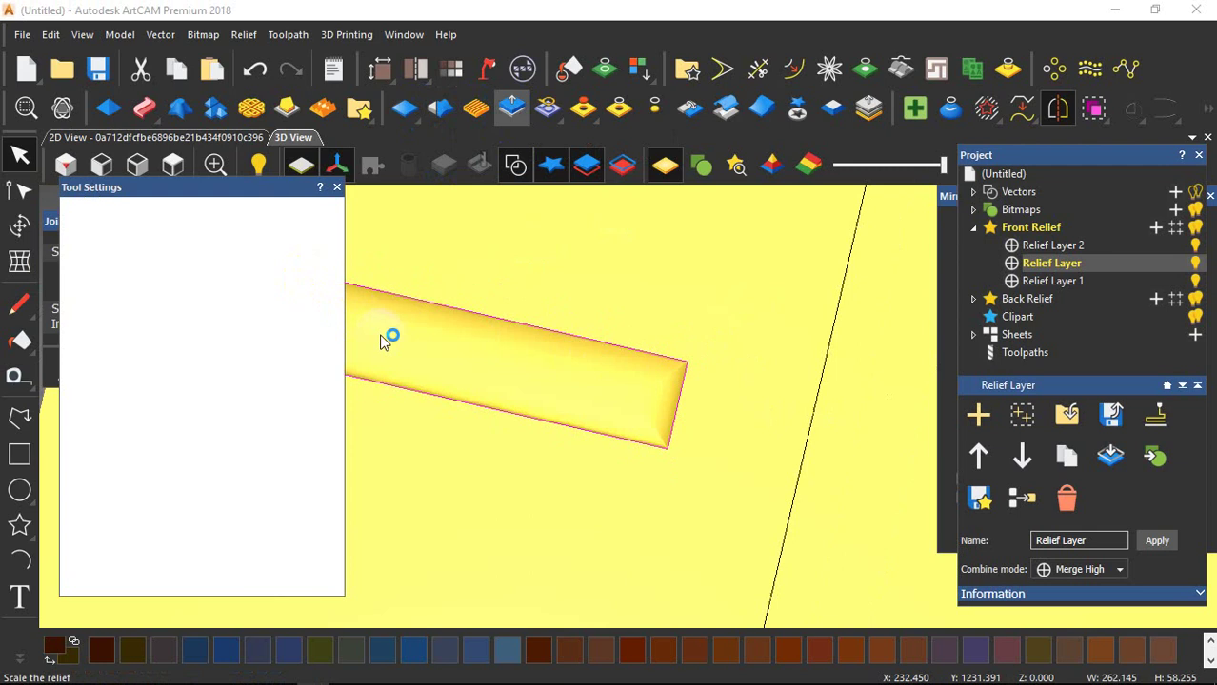
left_click(163, 301)
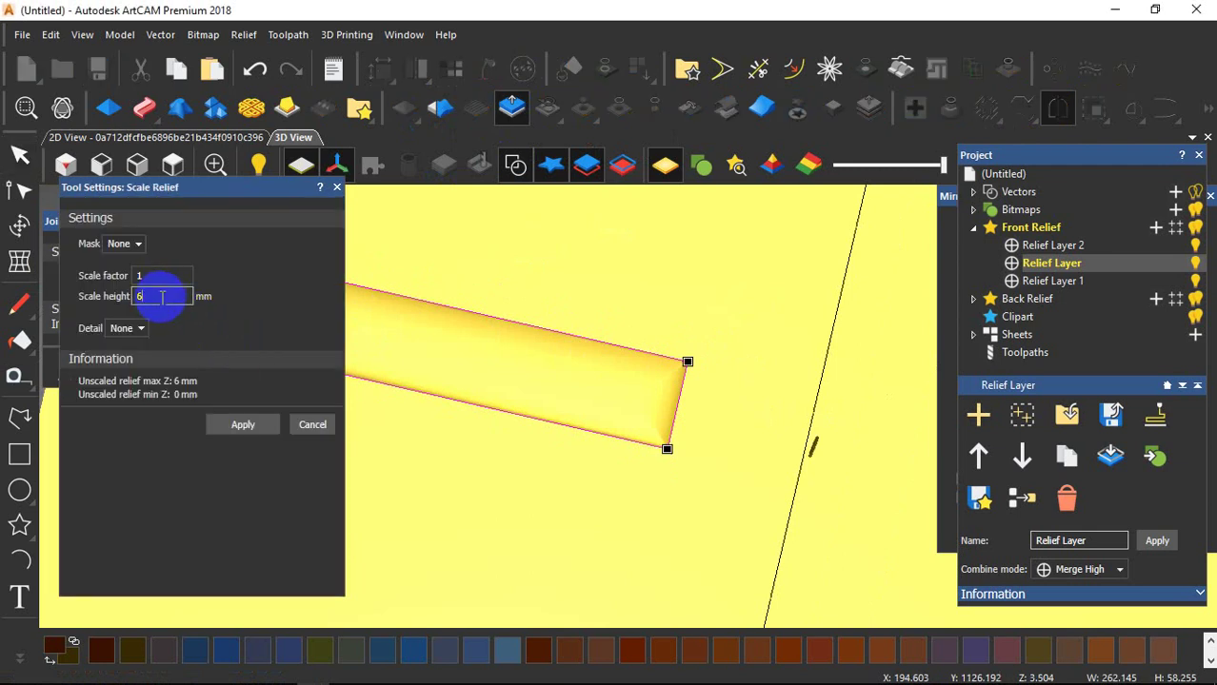
left_click_drag(162, 297, 136, 305)
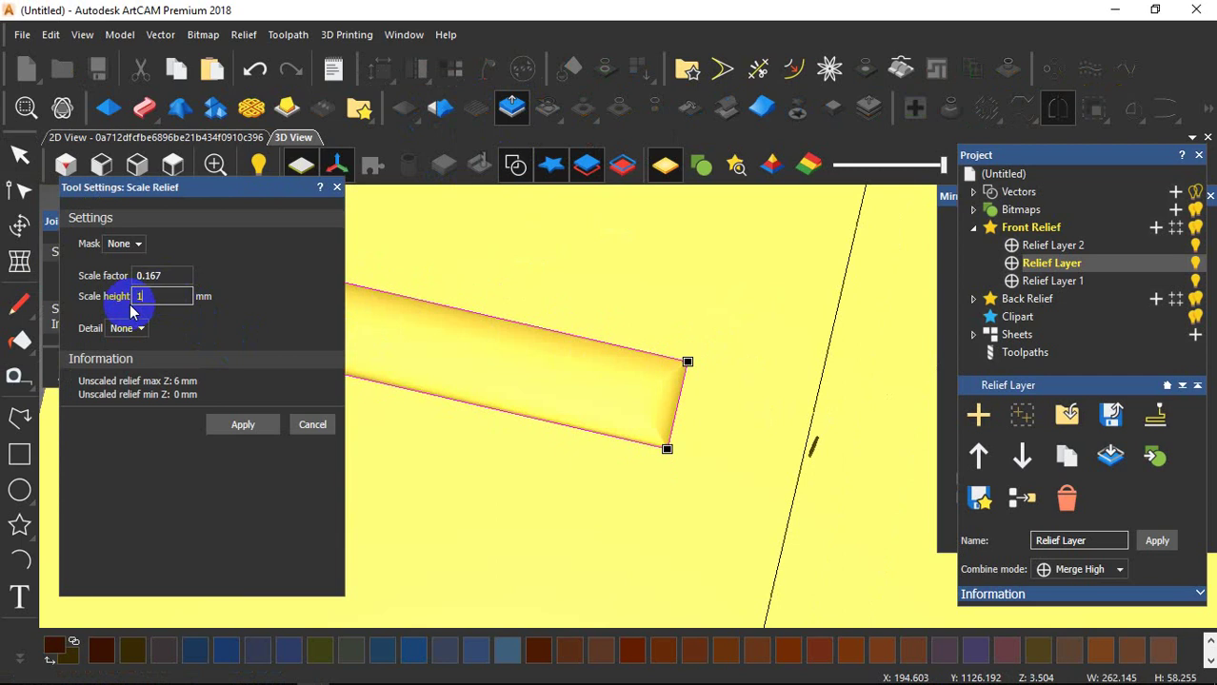
type("12")
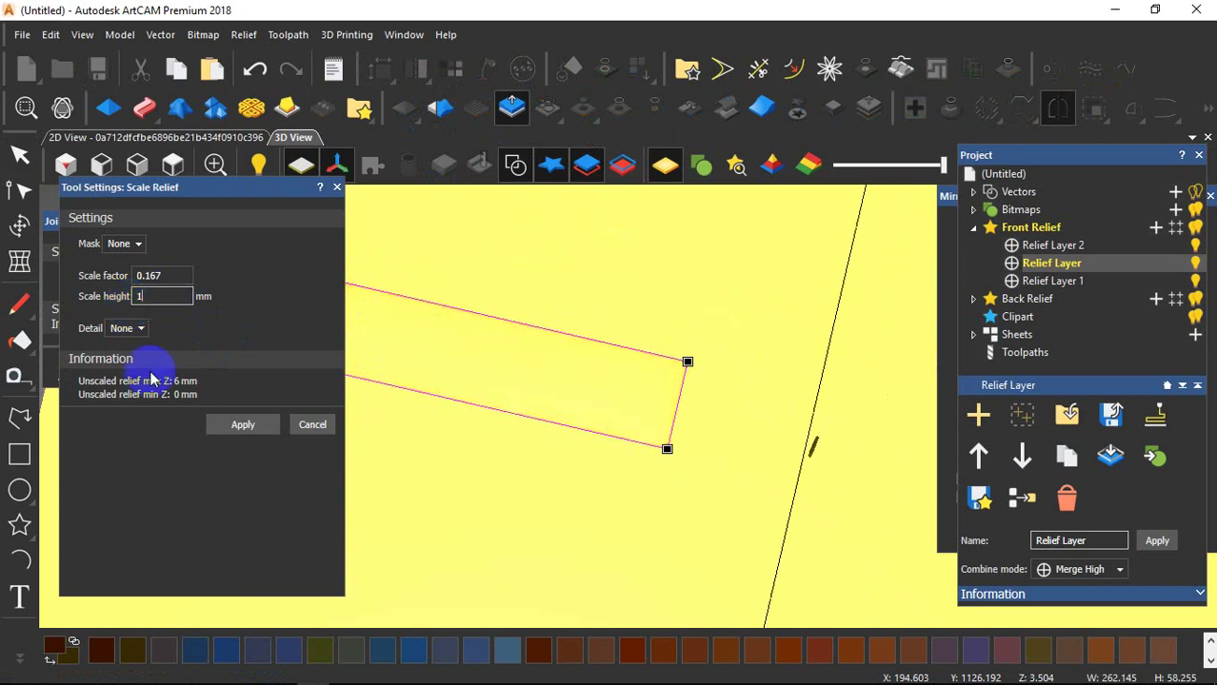
left_click(228, 426)
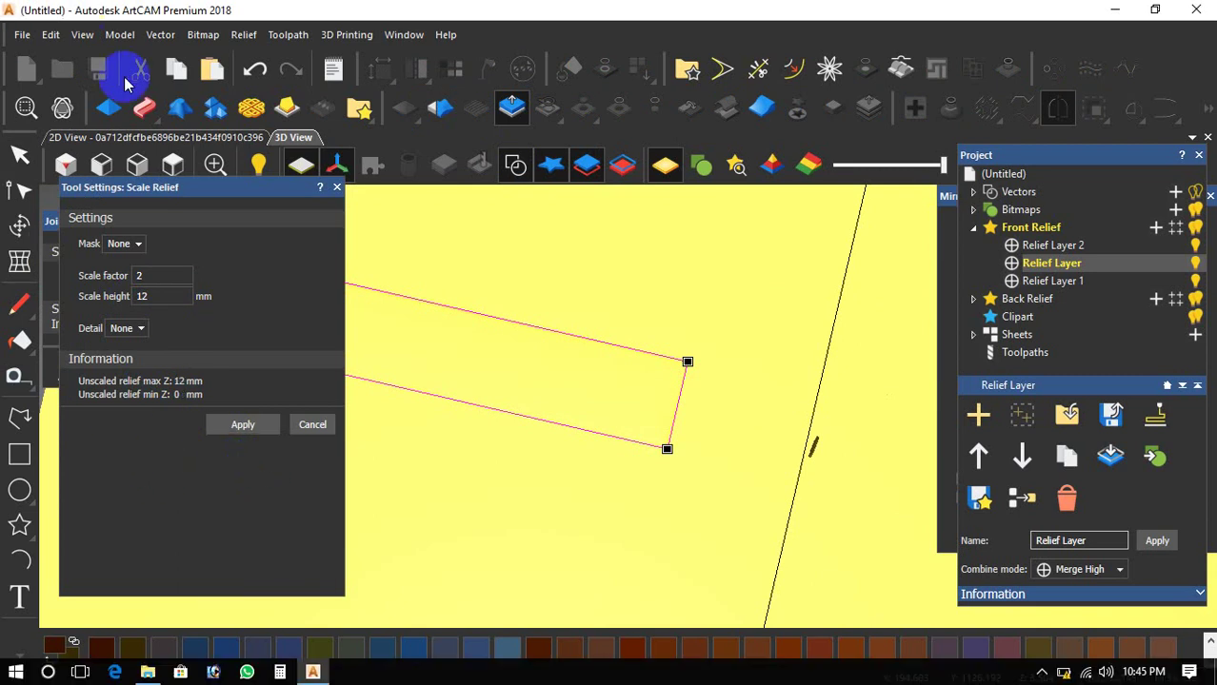
left_click(245, 425)
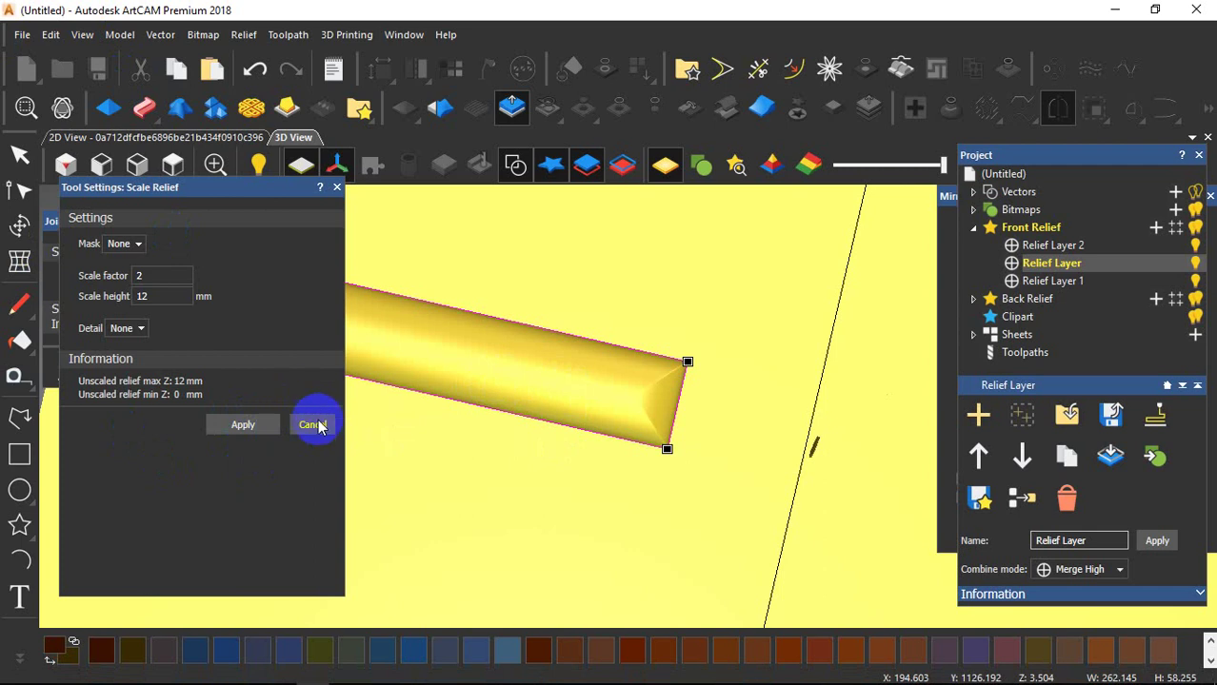
left_click(335, 189)
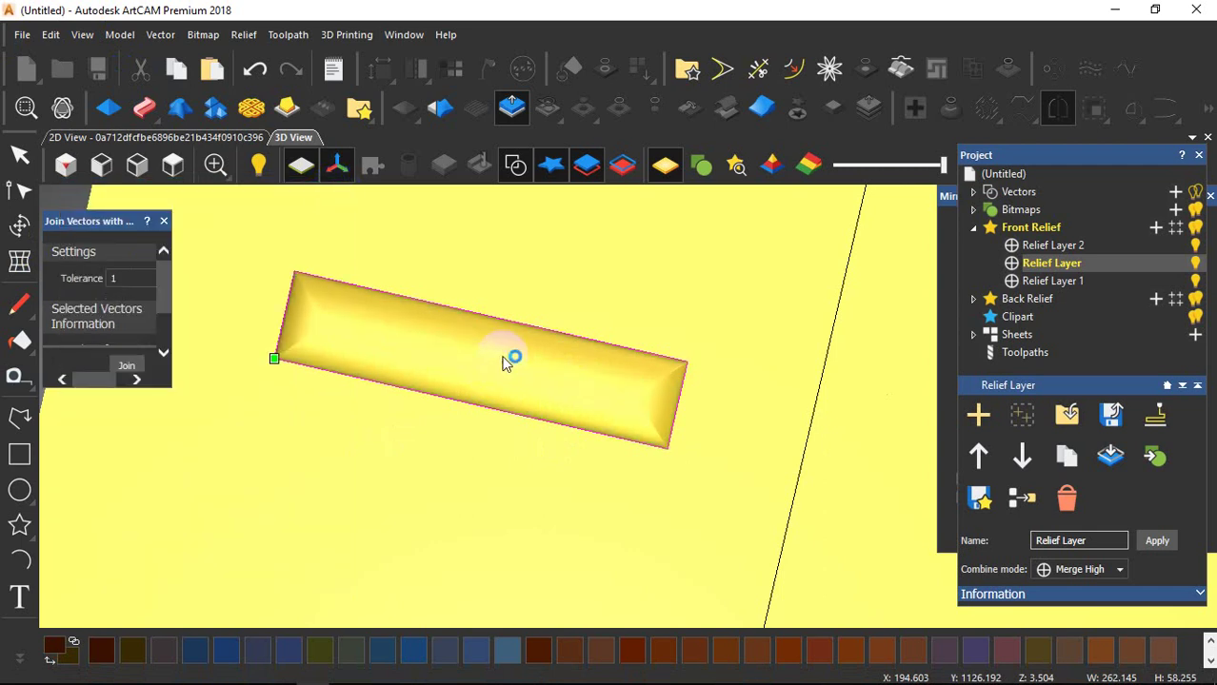
scroll(612, 464, "down", 3)
scroll(612, 464, "up", 4)
left_click(388, 312)
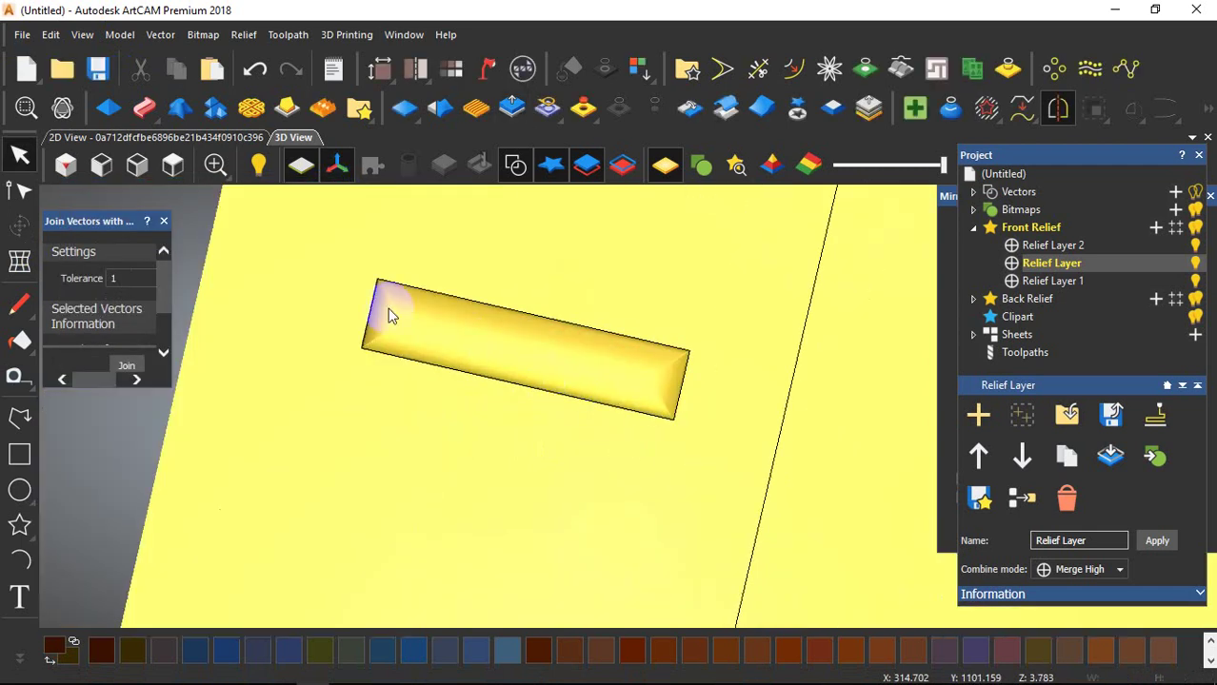
Examine the raised rectangular relief's surface, sloped ends and long edges up close from several angles.
left_click_drag(392, 347, 486, 364)
scroll(486, 363, "up", 4)
scroll(516, 390, "down", 2)
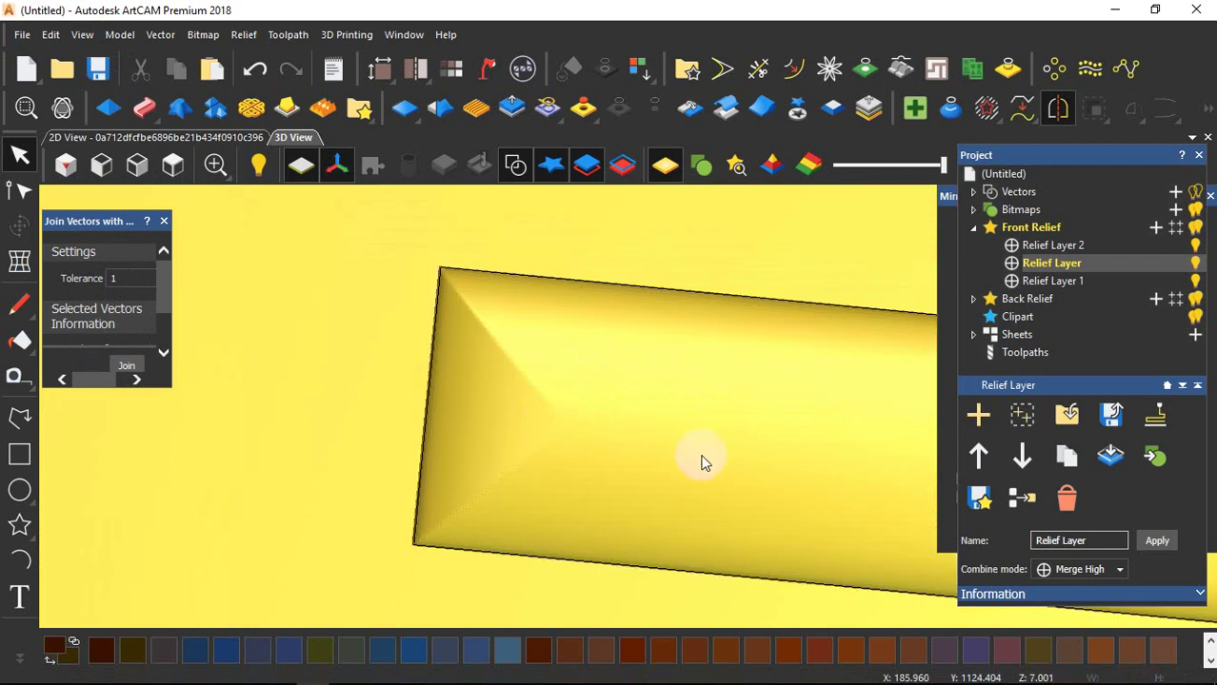
scroll(701, 456, "down", 5)
scroll(839, 442, "up", 3)
scroll(606, 394, "down", 4)
left_click_drag(606, 394, 610, 281)
scroll(733, 455, "up", 4)
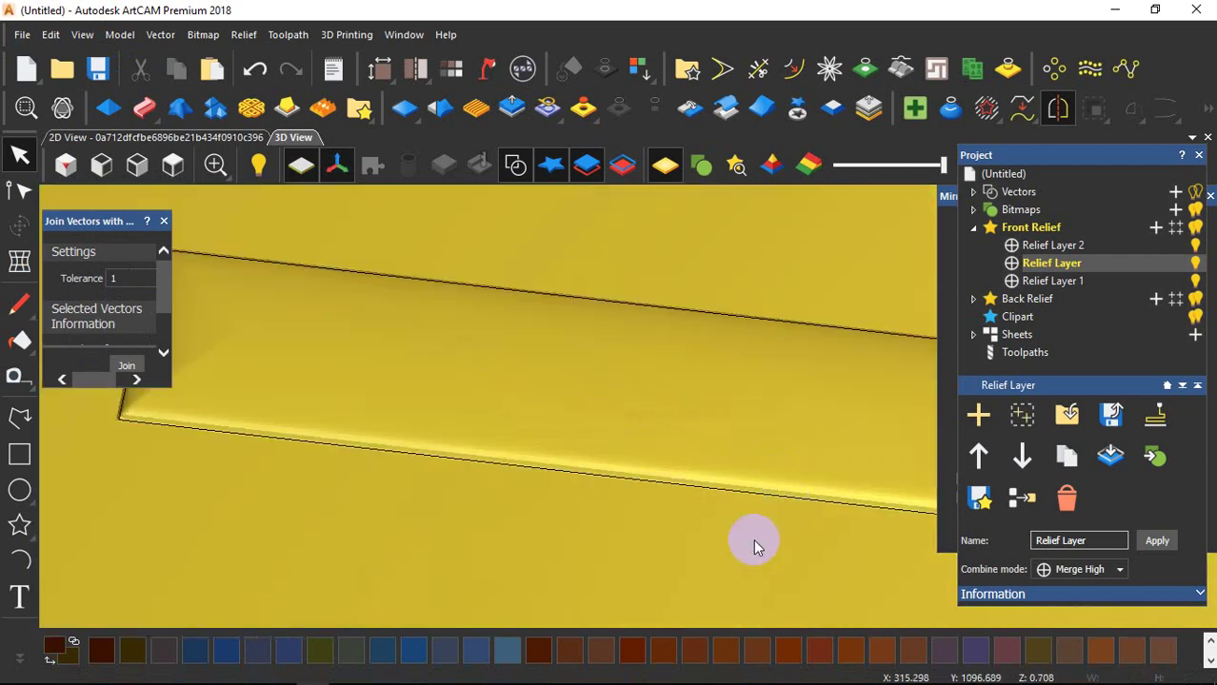
left_click_drag(753, 546, 408, 445)
scroll(667, 448, "down", 4)
scroll(690, 450, "up", 2)
left_click_drag(622, 421, 488, 430)
scroll(734, 466, "up", 2)
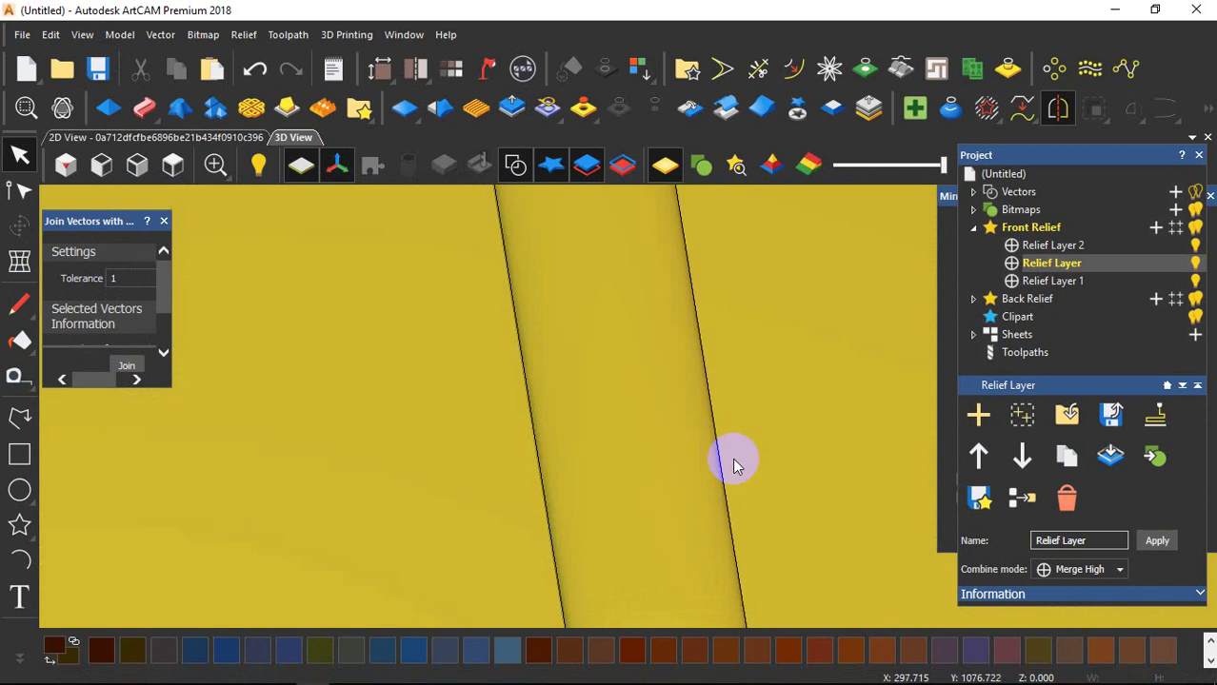
scroll(695, 543, "down", 1)
mouse_move(695, 542)
left_mouse_down()
mouse_move(487, 327)
mouse_move(564, 434)
left_mouse_up()
scroll(488, 265, "up", 4)
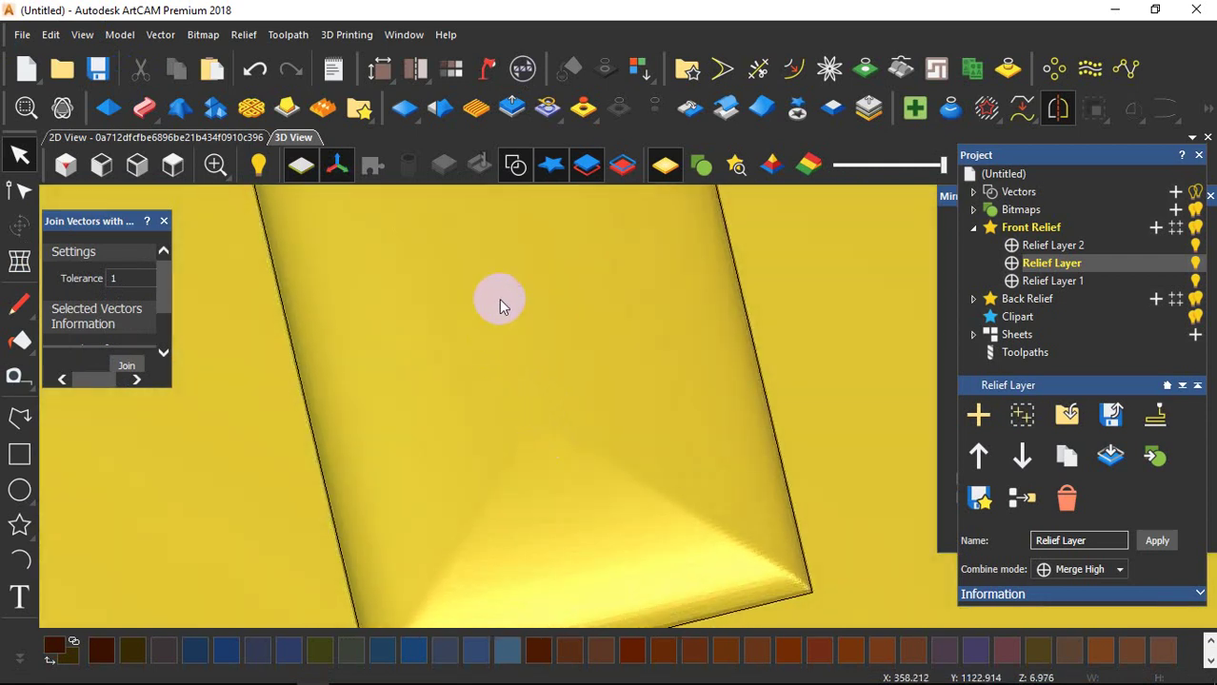
scroll(486, 290, "down", 3)
left_click_drag(486, 290, 612, 451)
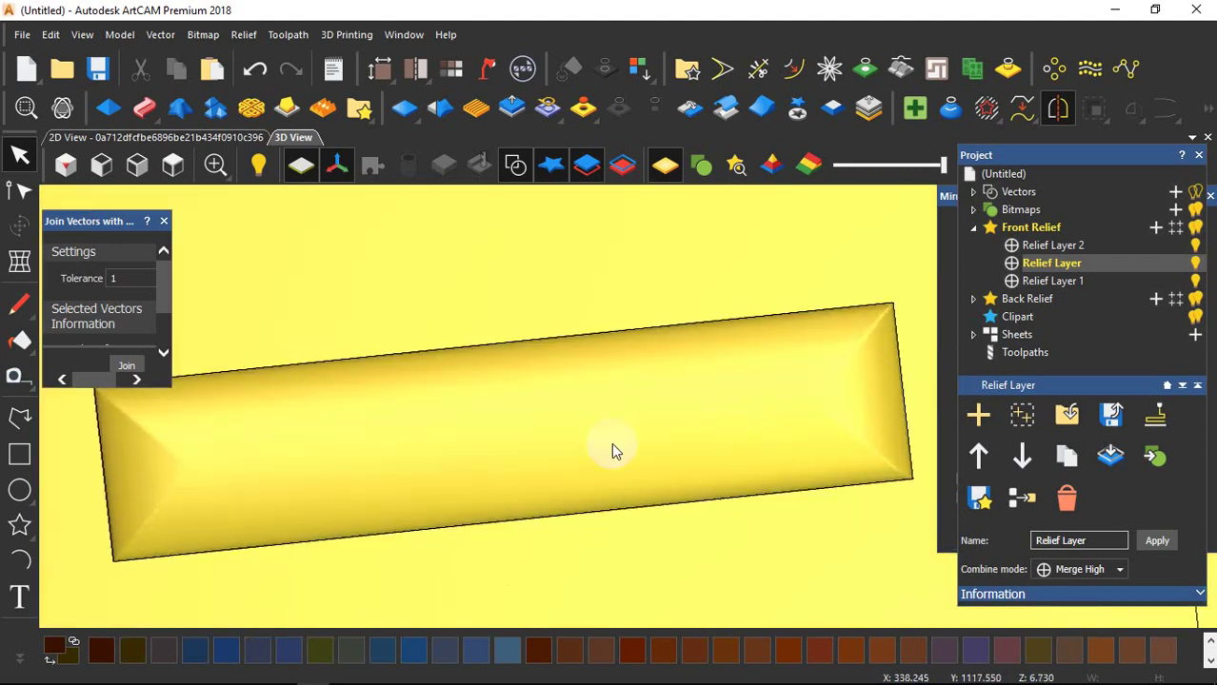
scroll(695, 311, "down", 3)
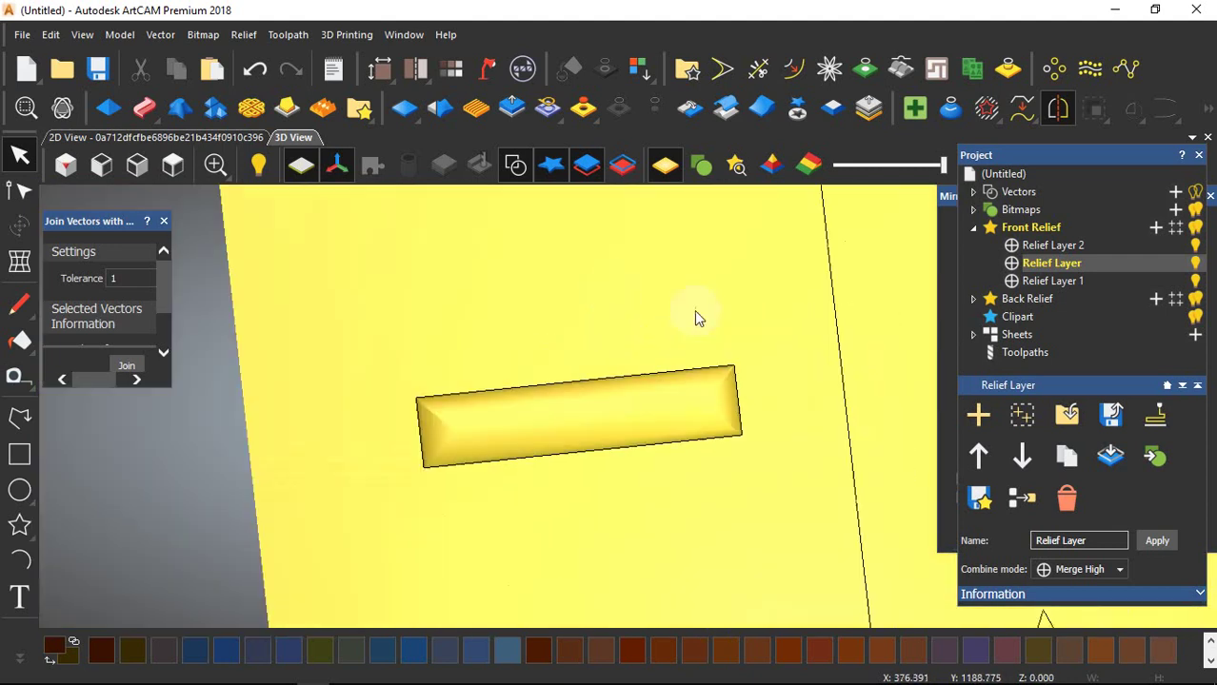
Select the rectangle vector and reset the relief inside it to flat.
left_click(734, 382)
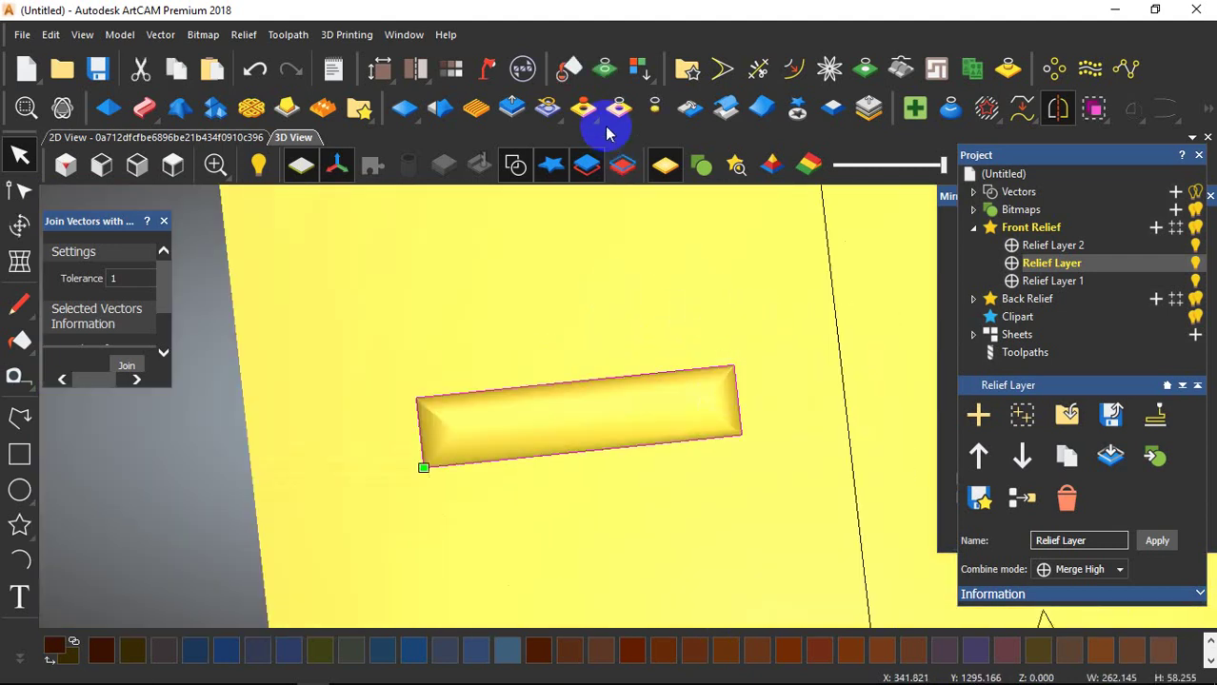
left_click(618, 108)
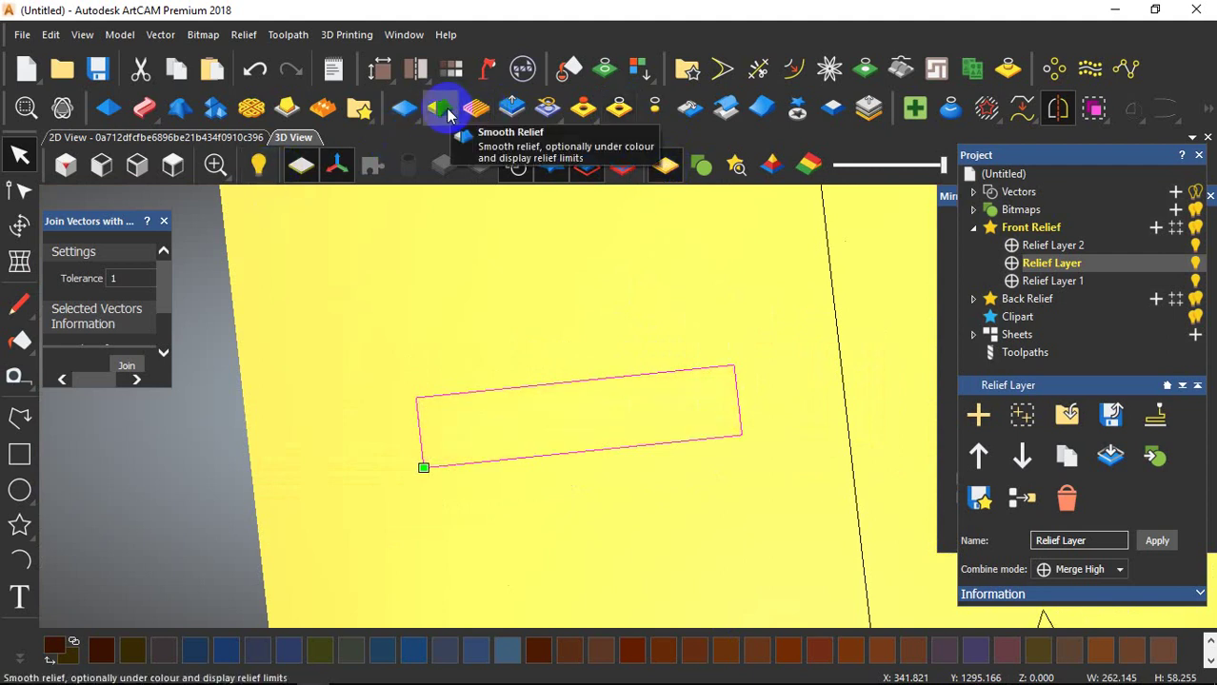
Start Smooth Relief on the star relief and examine the jagged edge at one of its tips.
scroll(674, 382, "down", 3)
scroll(733, 557, "down", 1)
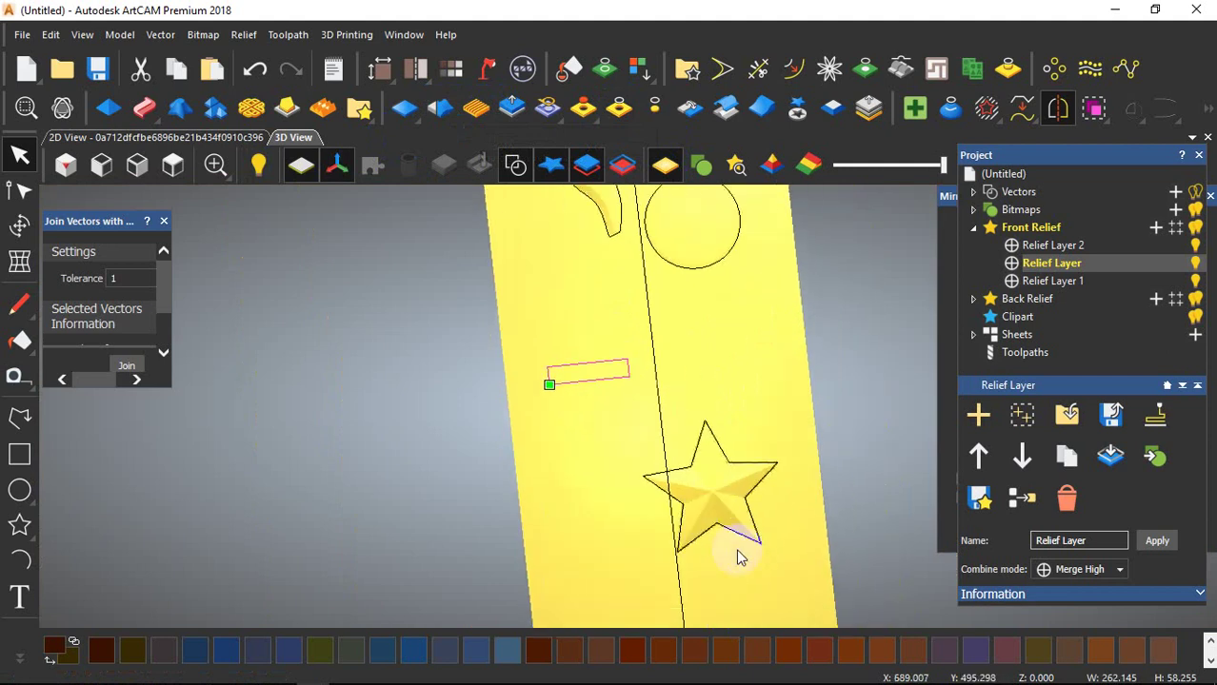
scroll(733, 521, "up", 2)
left_click(692, 492)
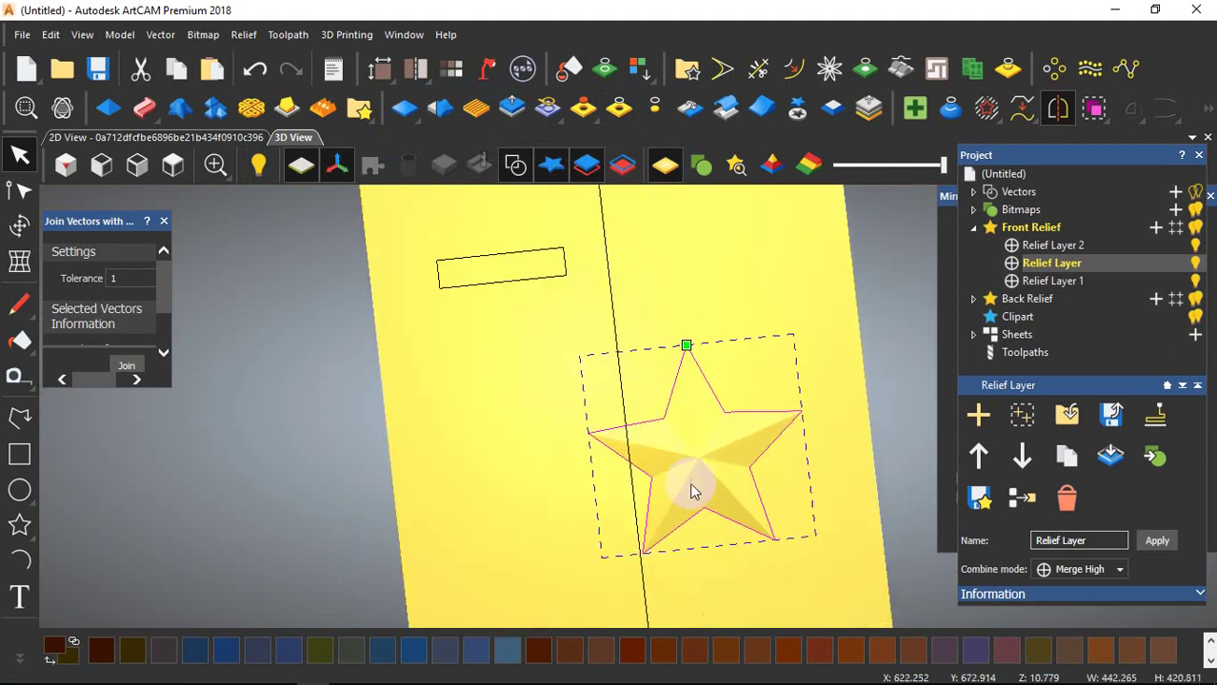
left_click(437, 110)
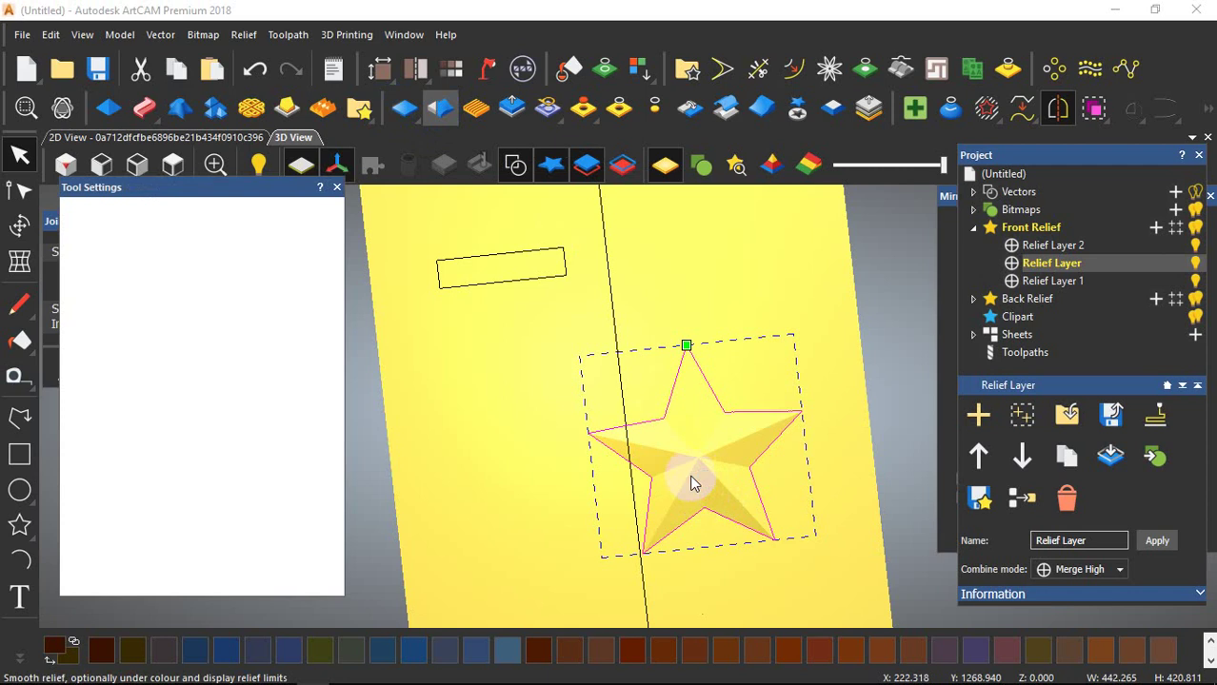
scroll(701, 363, "up", 3)
left_click_drag(701, 363, 638, 458)
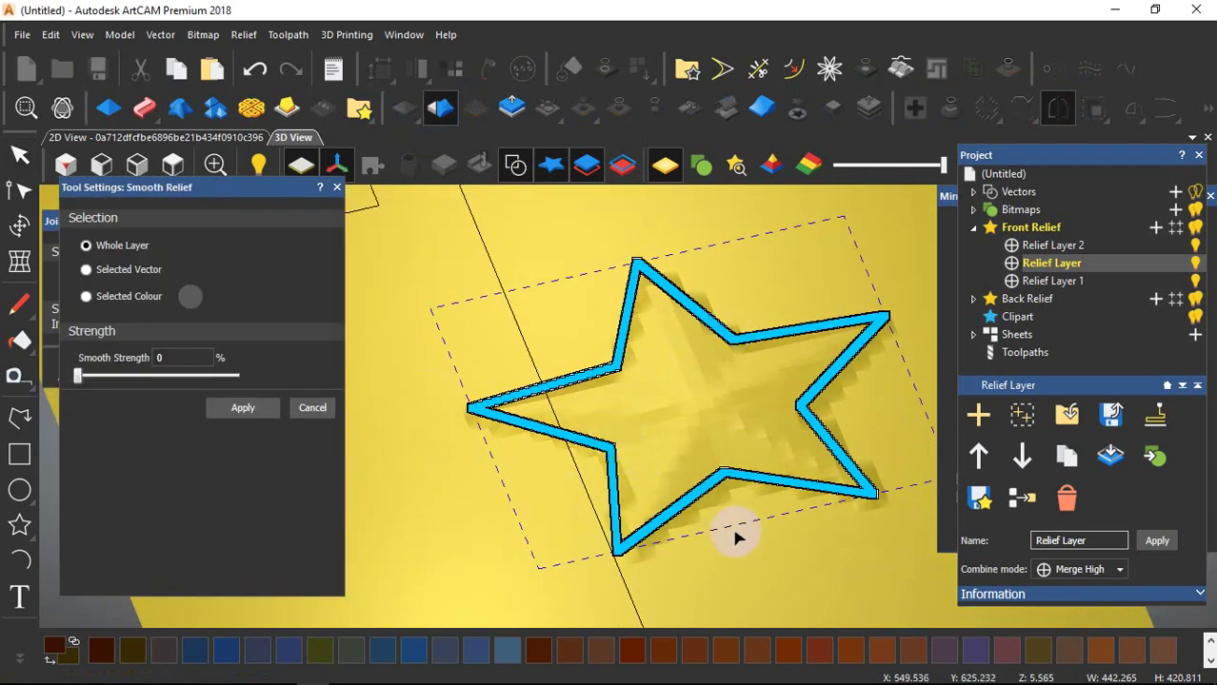
left_click_drag(679, 522, 695, 507)
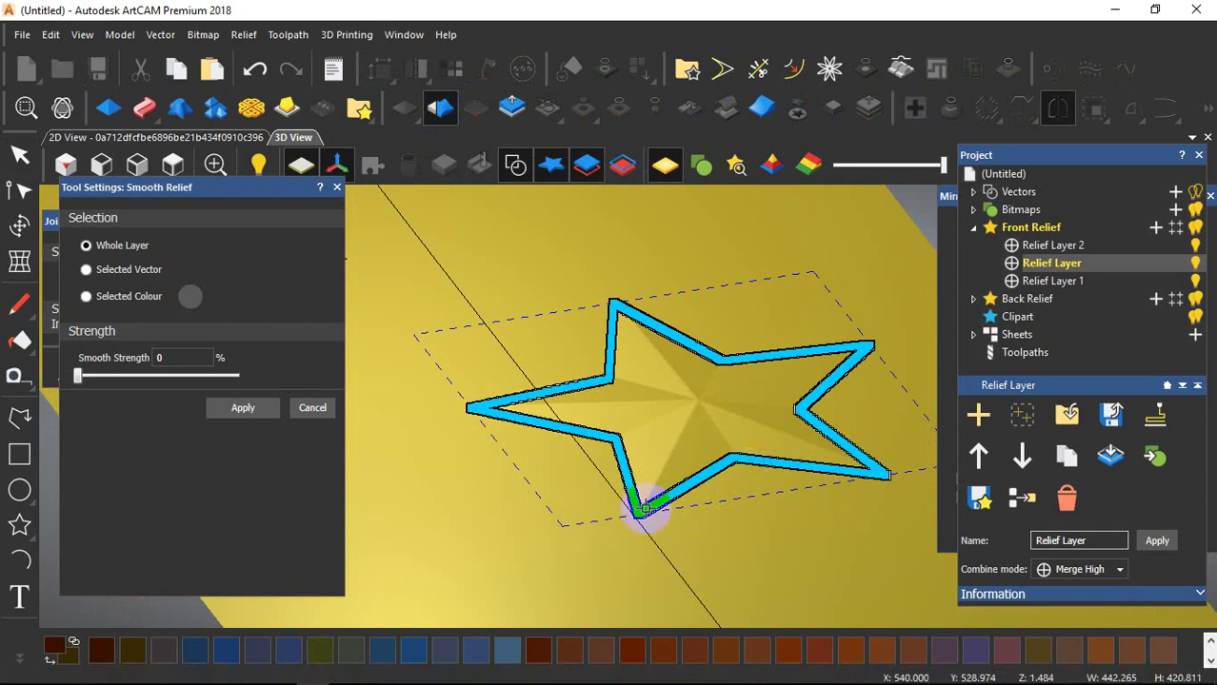
scroll(642, 507, "up", 5)
scroll(657, 528, "up", 2)
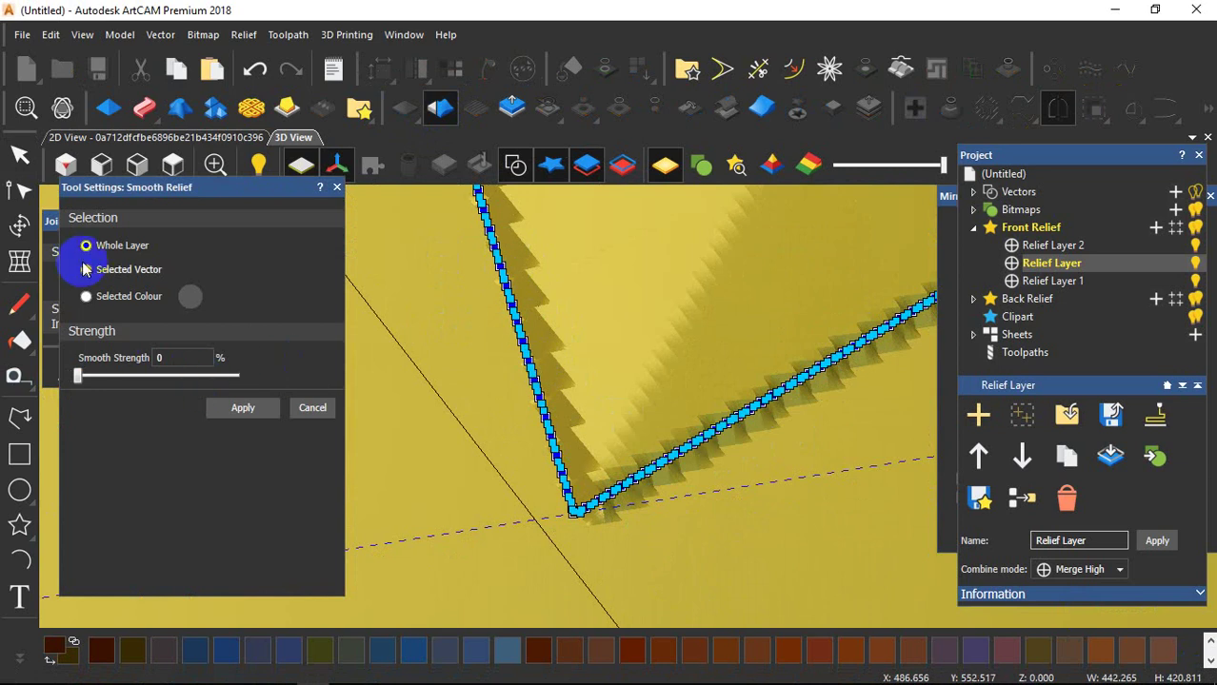
Restrict Smooth Relief to the selected star vector, set the smooth strength to 33%, and close the tool.
left_click(85, 272)
scroll(671, 389, "down", 3)
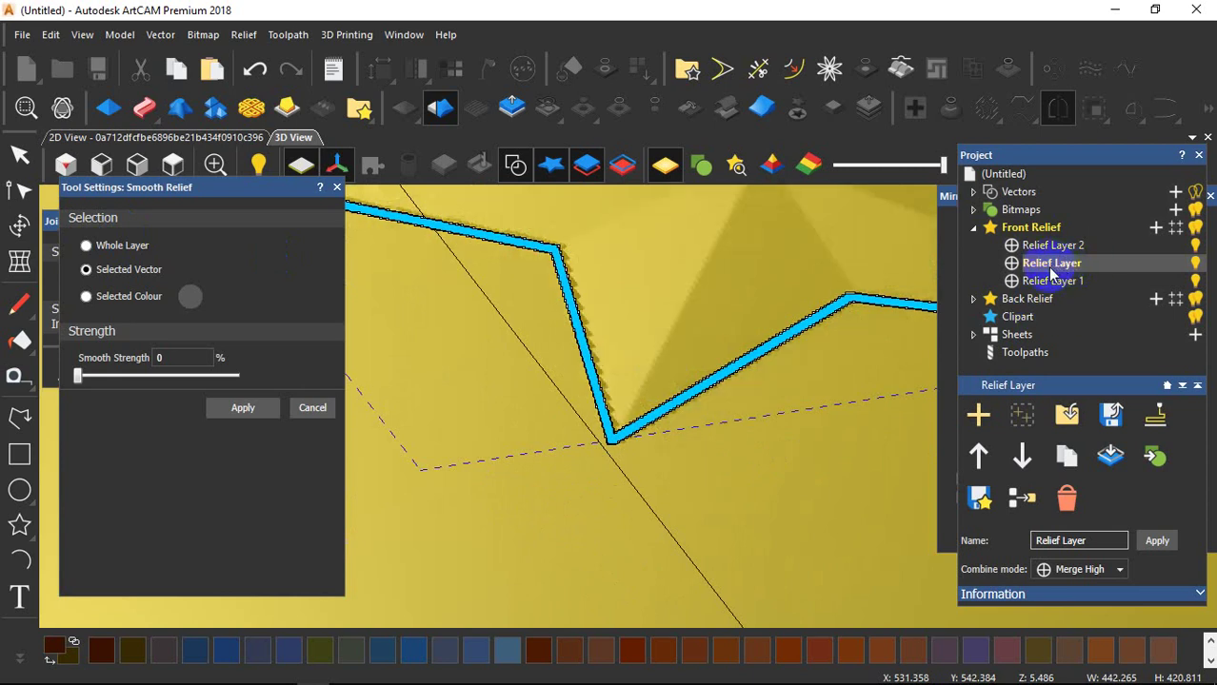
left_click(795, 303)
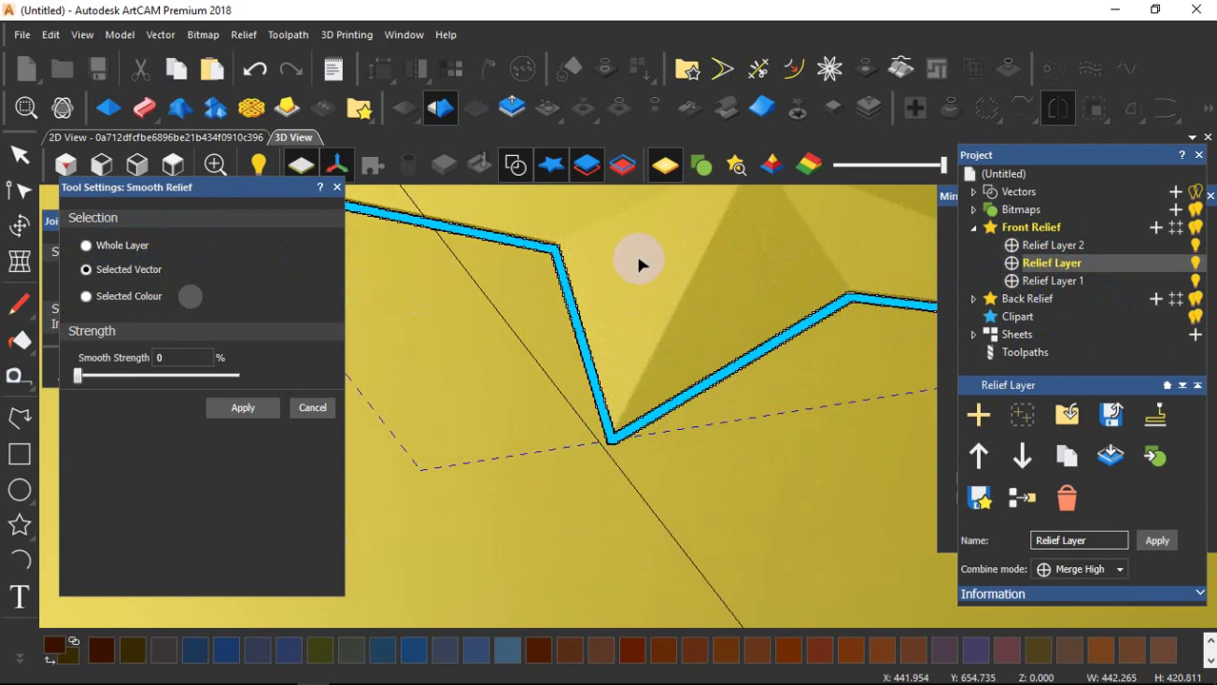
scroll(707, 386, "down", 7)
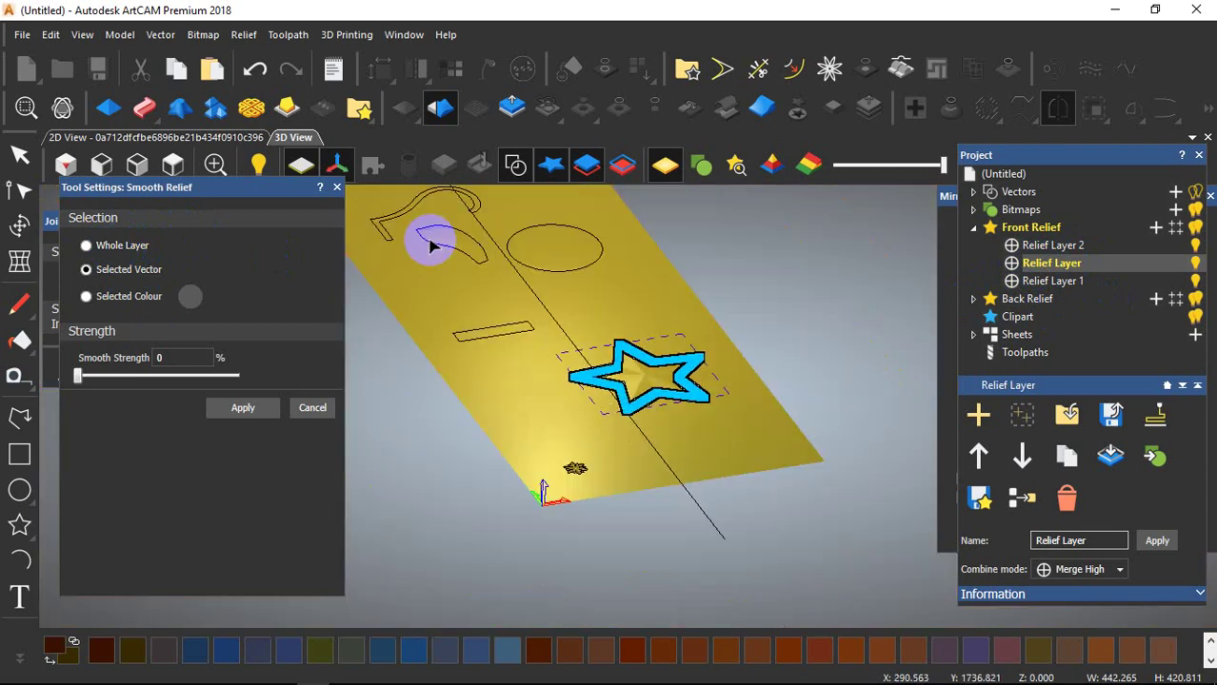
scroll(632, 385, "up", 6)
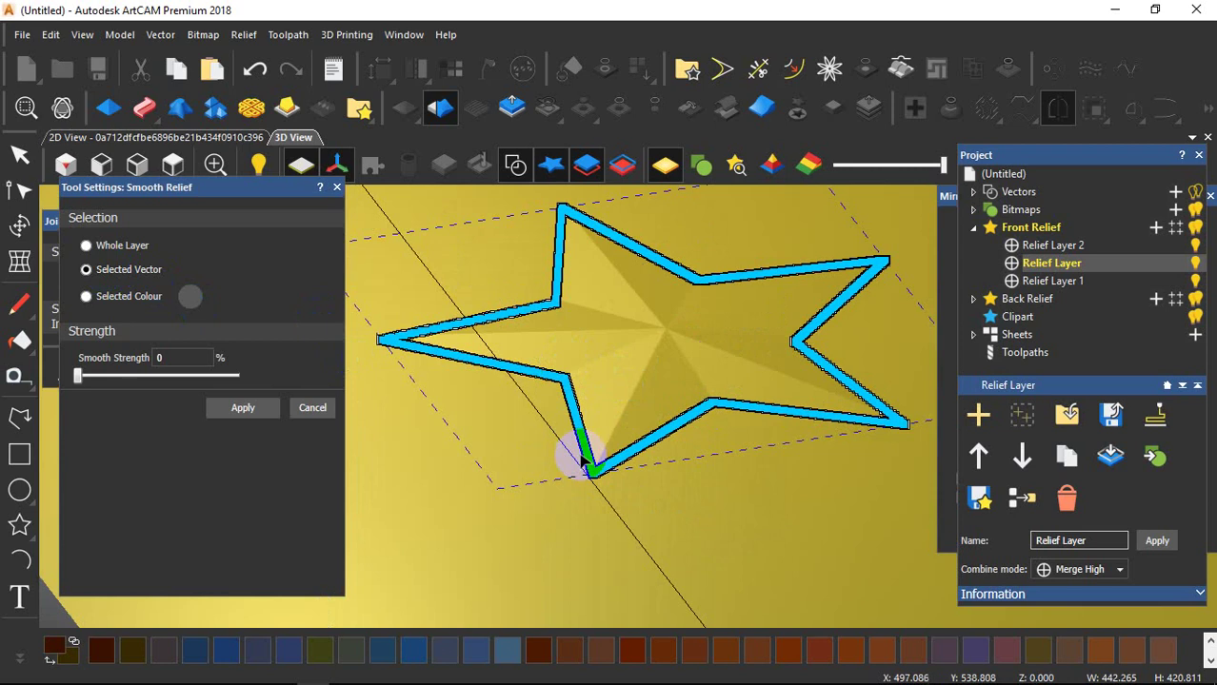
left_click_drag(78, 376, 155, 391)
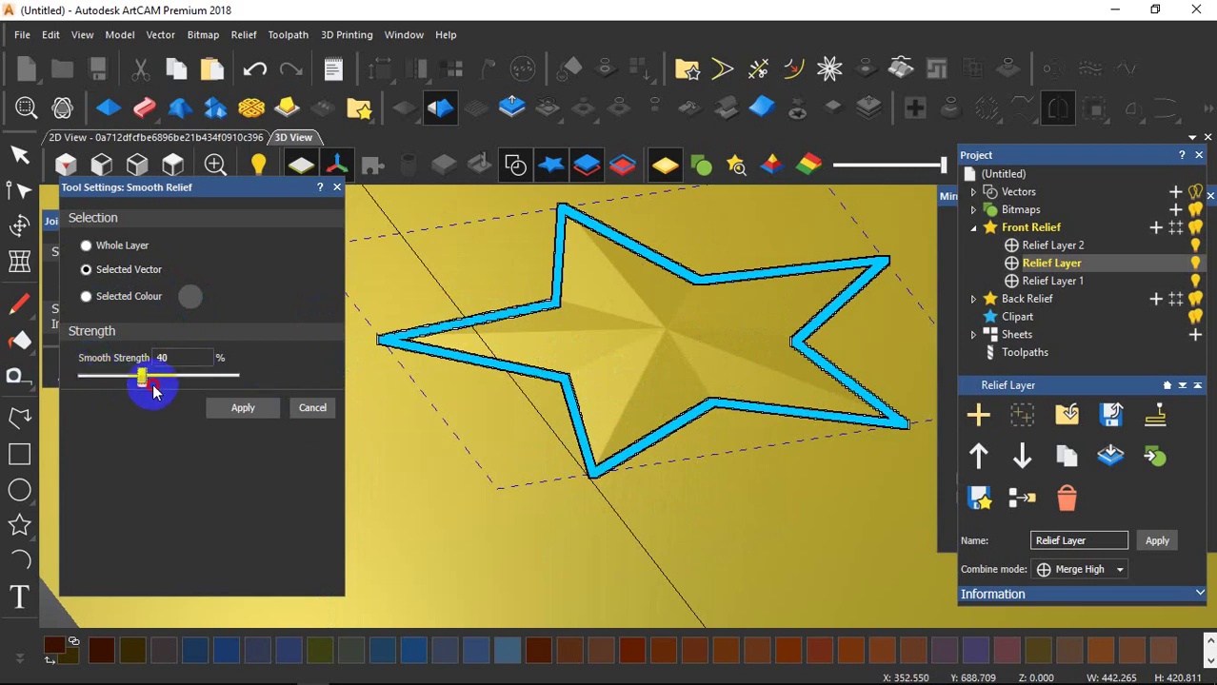
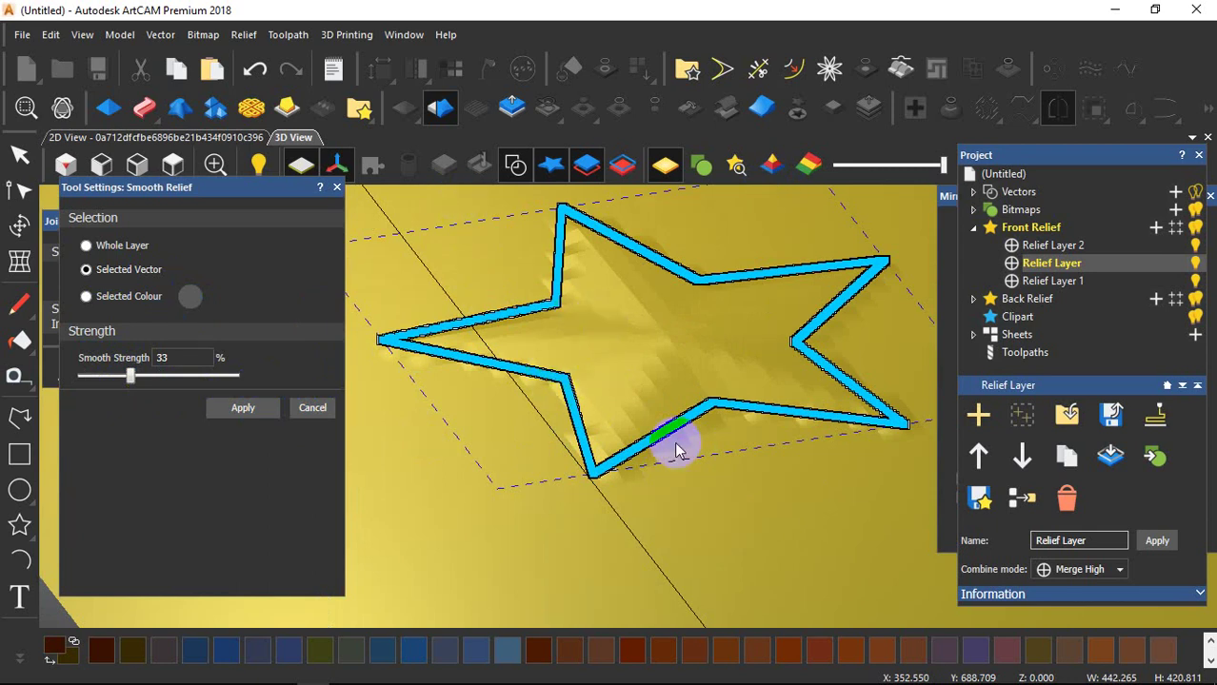
key("Escape")
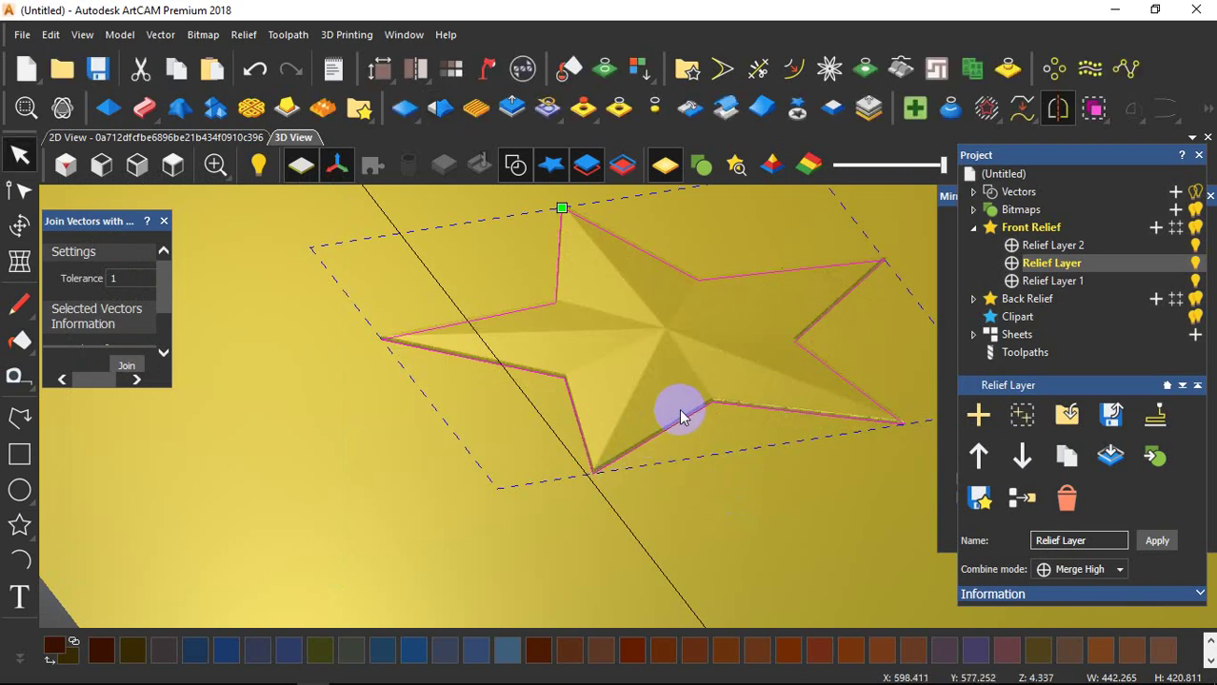
Deselect the star and examine its relief edges and inner corners up close from different angles.
left_click(744, 475)
scroll(709, 437, "down", 3)
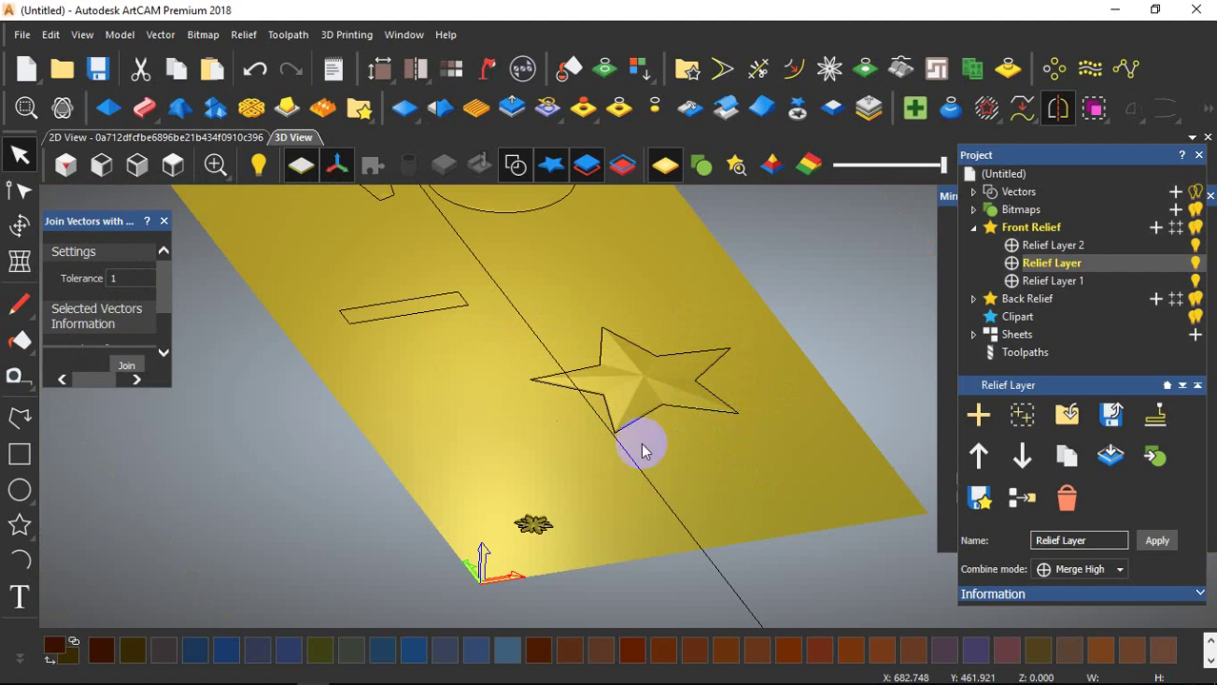
scroll(590, 415, "up", 3)
scroll(523, 258, "up", 2)
left_click_drag(523, 258, 528, 366)
scroll(521, 364, "up", 5)
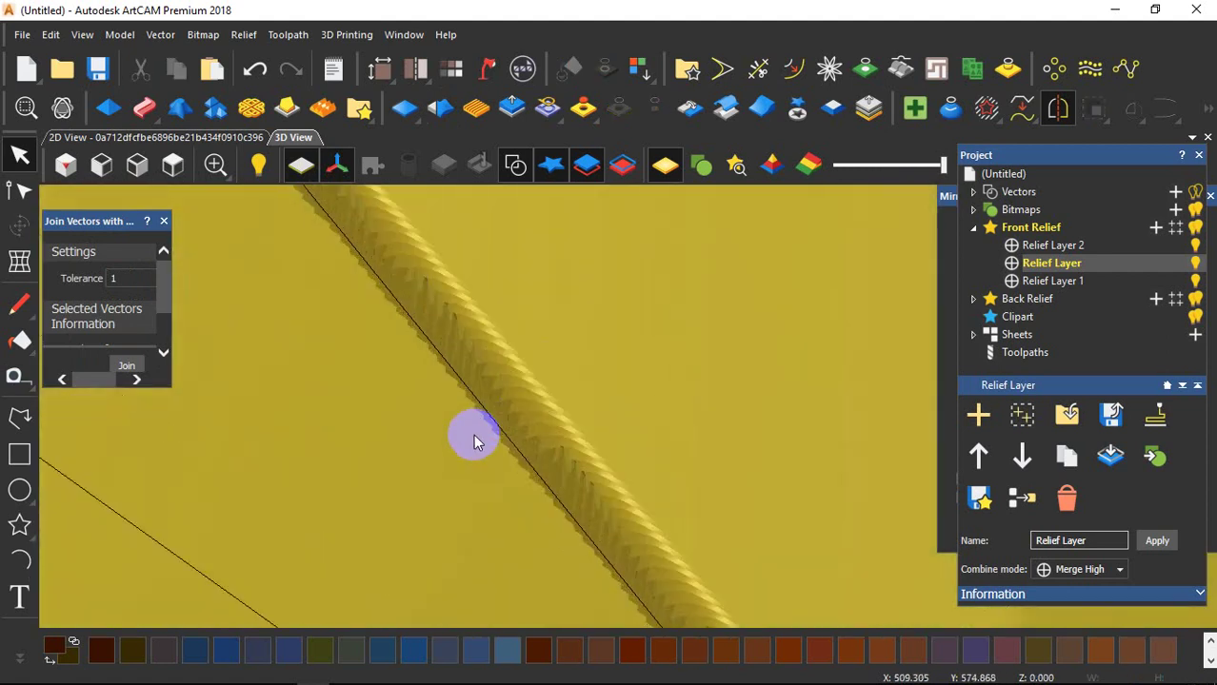
scroll(543, 409, "down", 1)
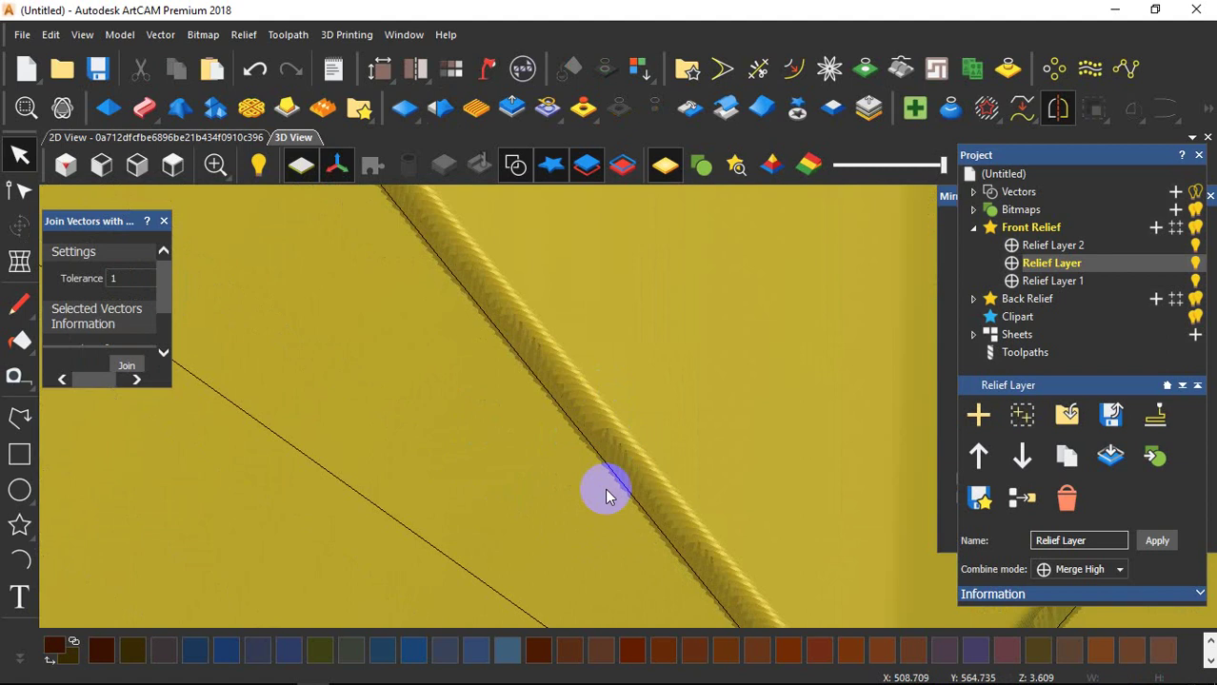
left_click_drag(607, 489, 441, 366)
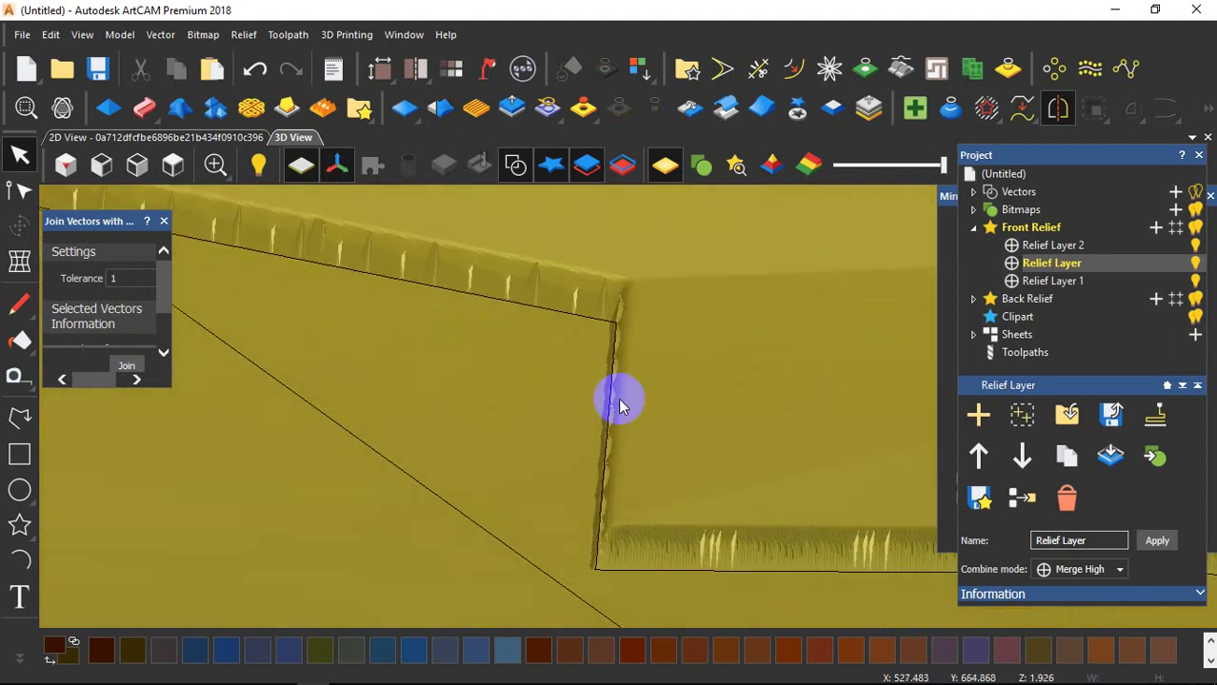